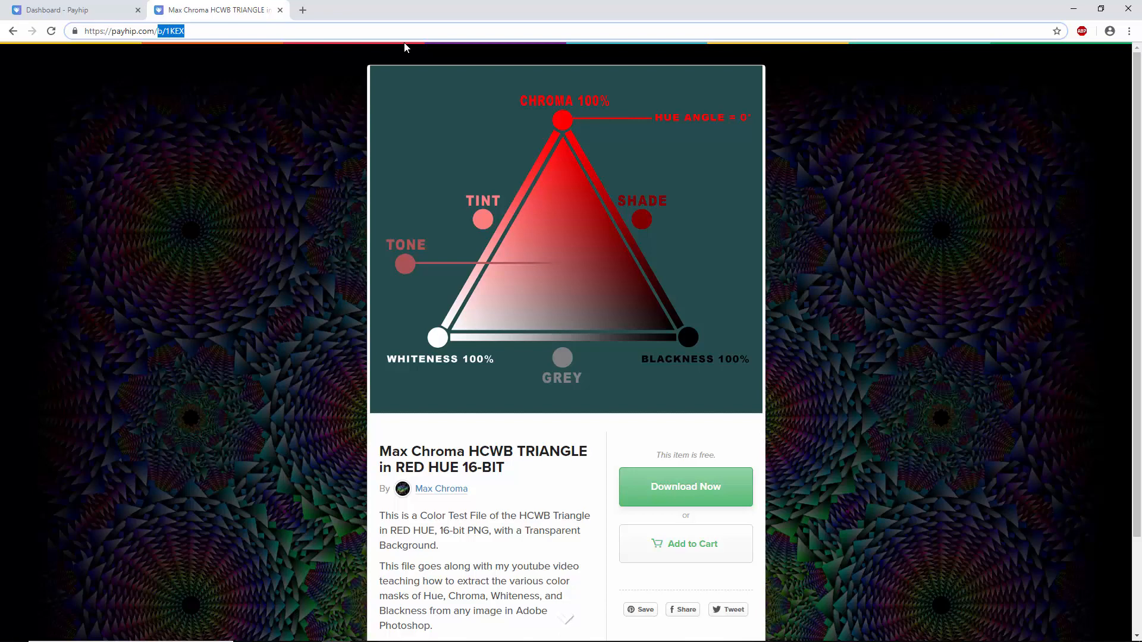
# - Go to payhip.com/maxchroma and open the product page of the HCWB Custom Color Range action
pyautogui.write('maxchroma')
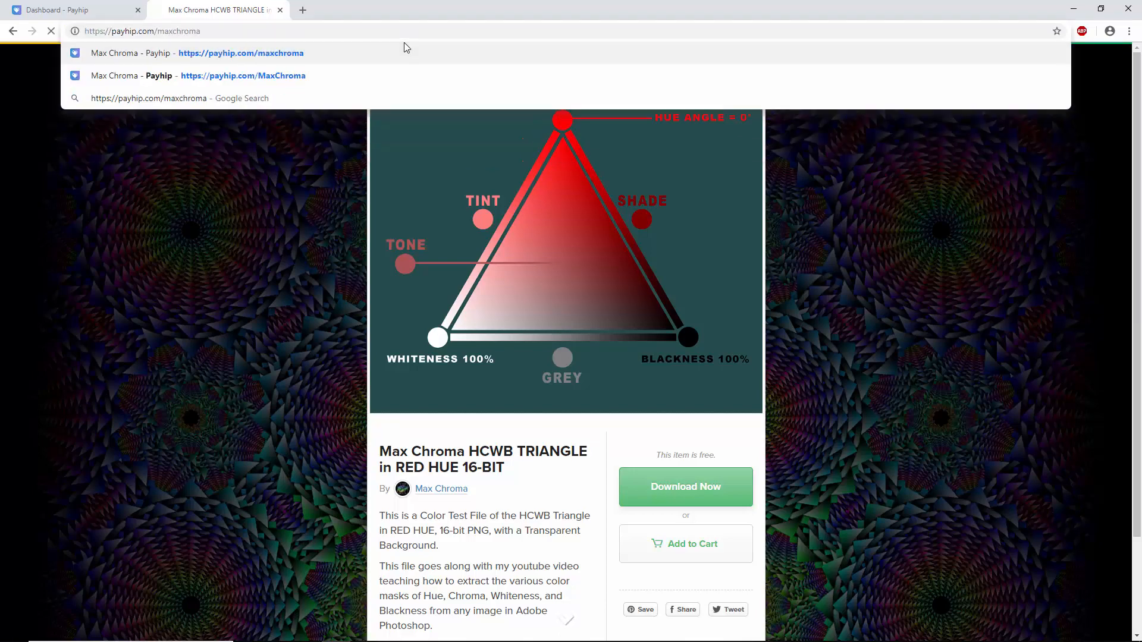
pyautogui.press('Return')
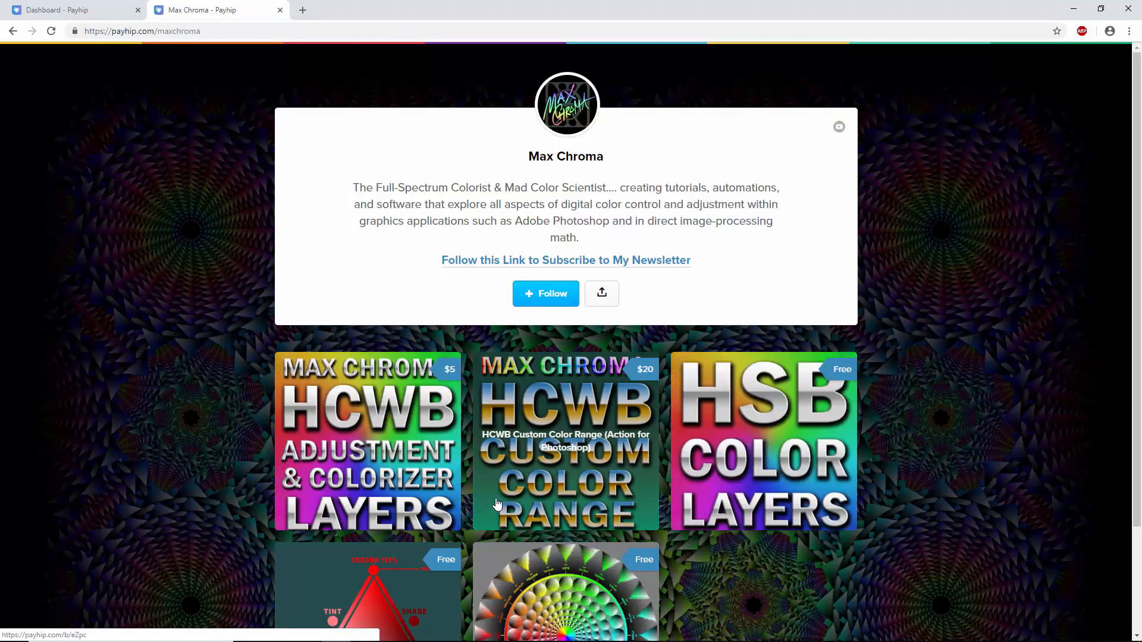
pyautogui.click(497, 504)
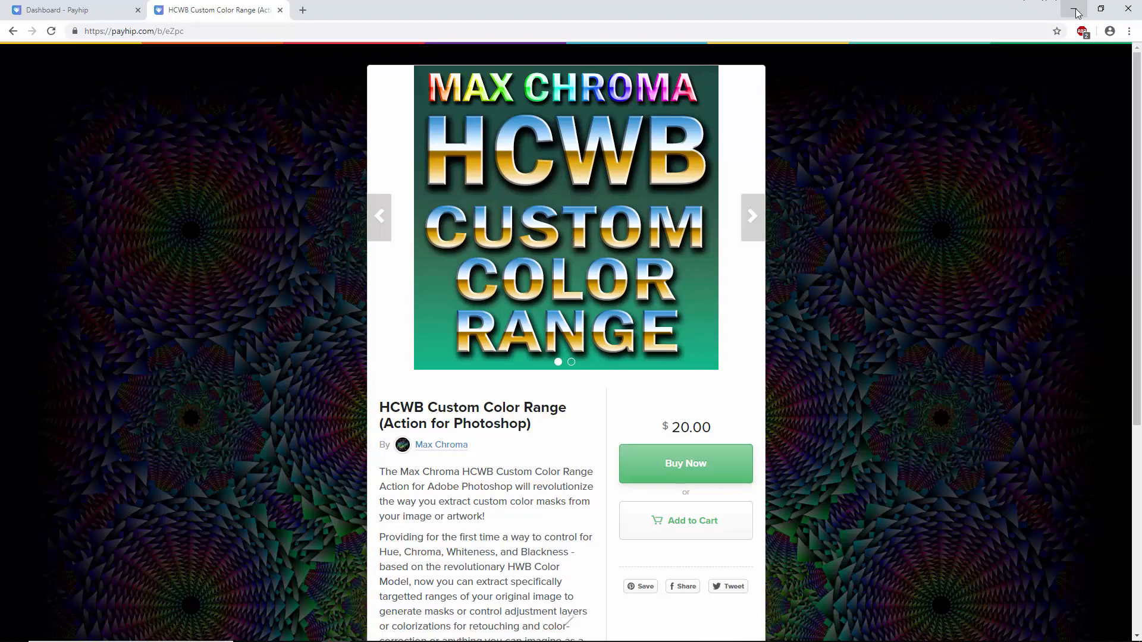
# - Return to the store's product list, and switch to Photoshop to show the SIMPLE HWB TRIANGLE COLOR WHEEL AND ROW document
pyautogui.click(13, 31)
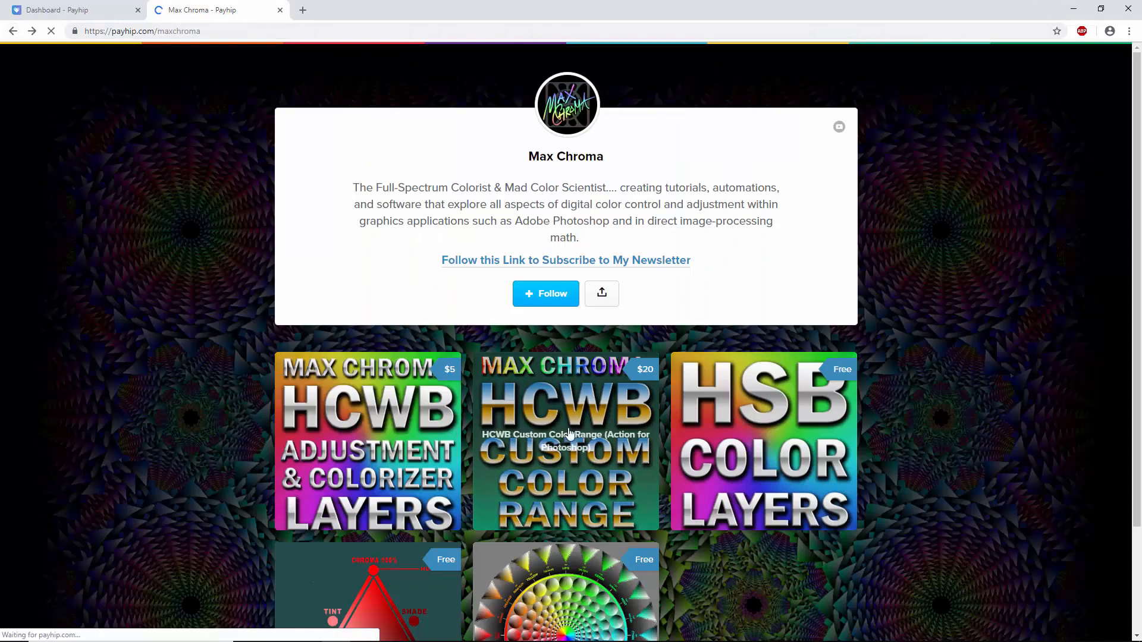
pyautogui.scroll(-2, 506, 446)
pyautogui.click(1074, 9)
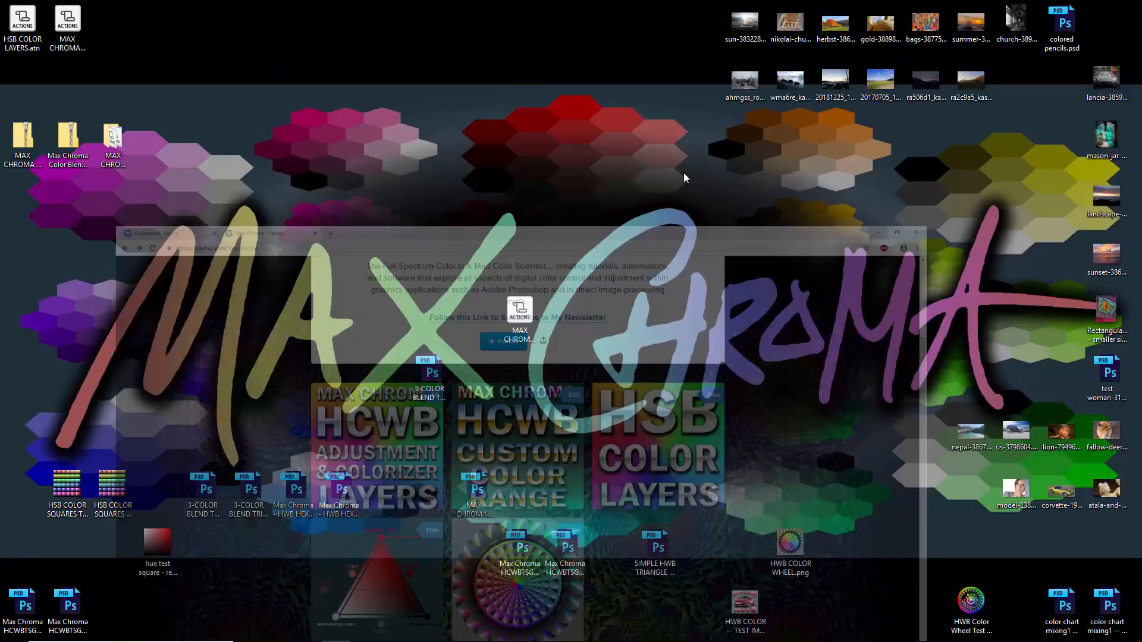
pyautogui.click(397, 635)
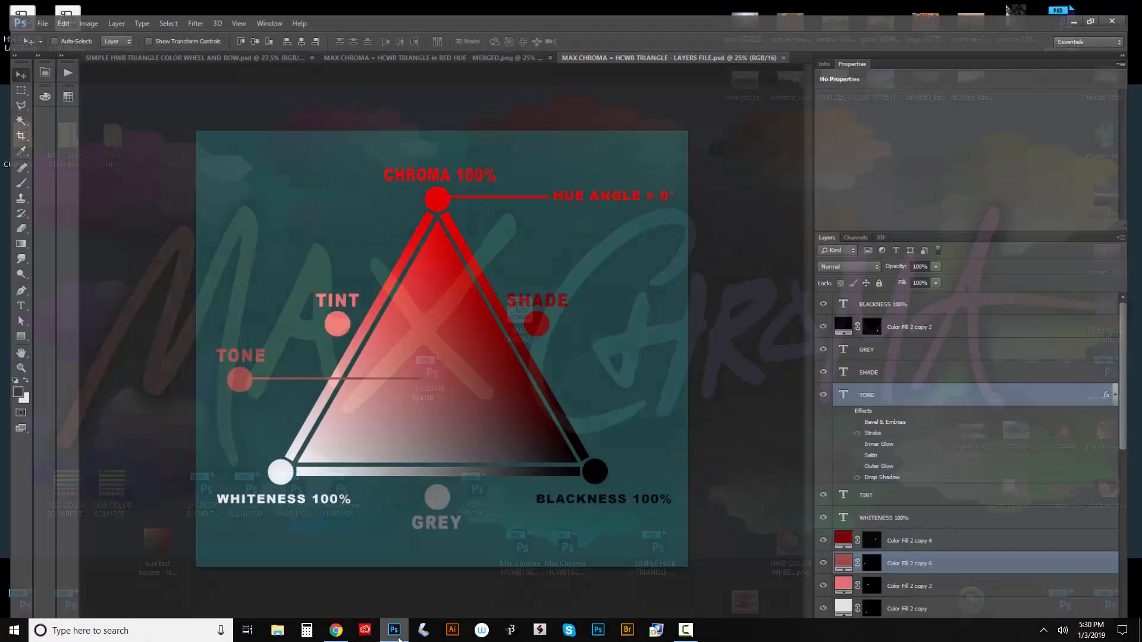
pyautogui.click(213, 43)
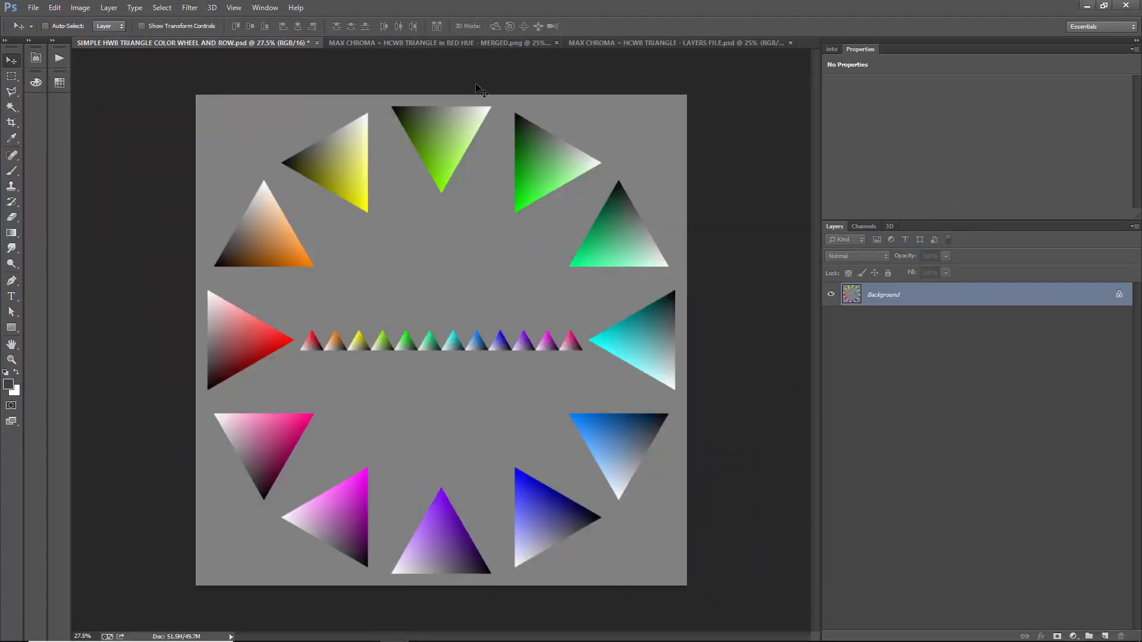
# - View the product pages of the red HCWB triangle and the HWB color wheel in Chrome, and return to Photoshop
pyautogui.click(336, 630)
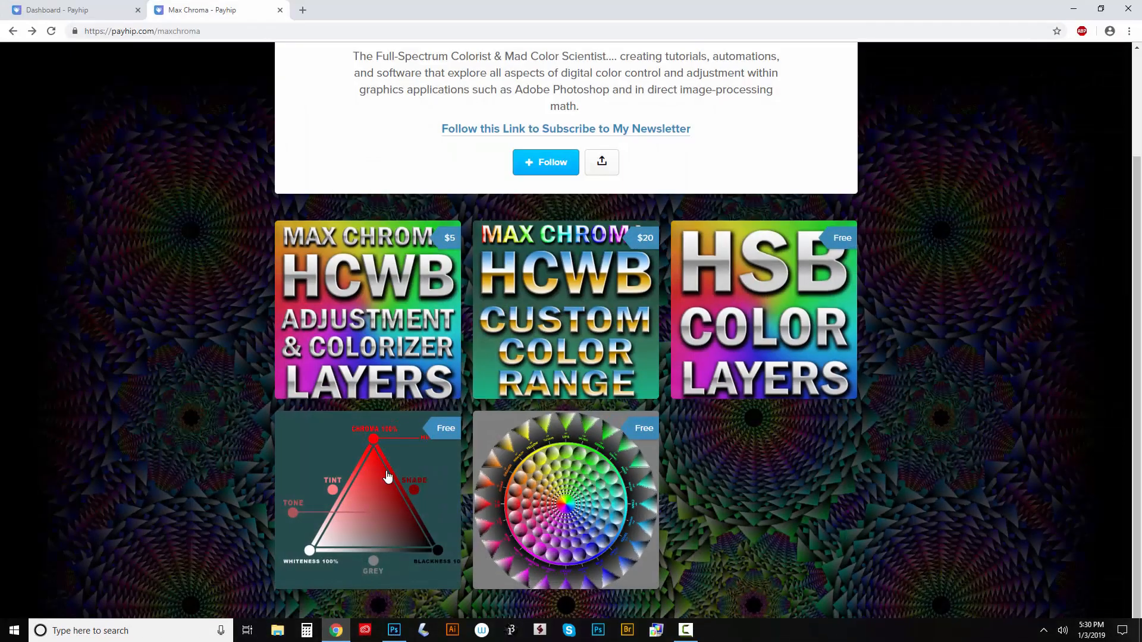
pyautogui.click(387, 475)
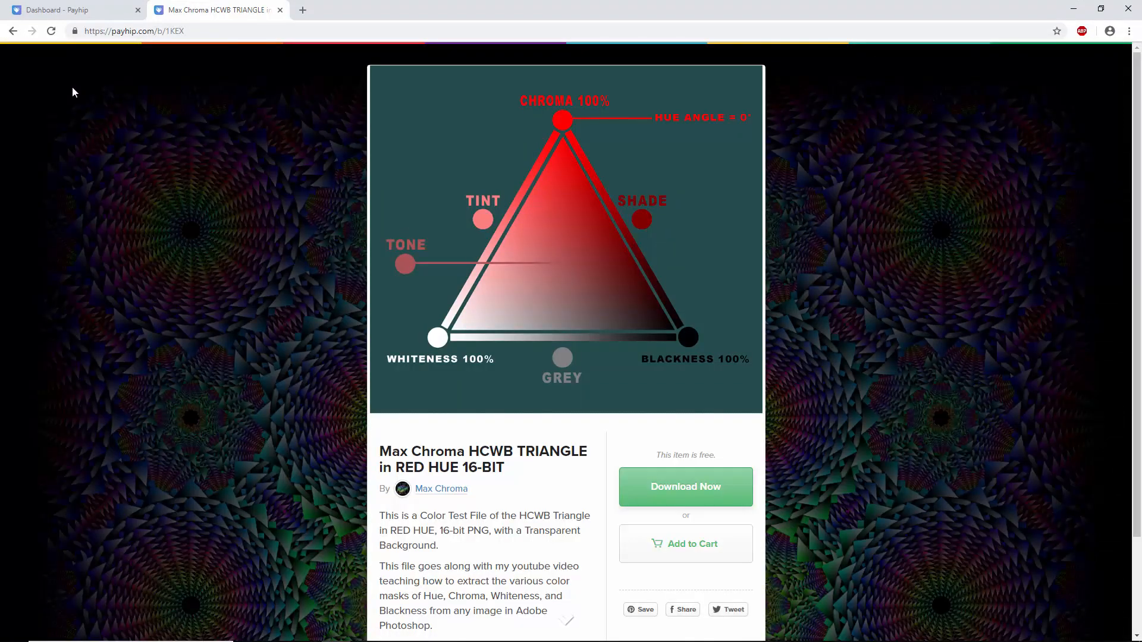
pyautogui.click(13, 31)
pyautogui.click(568, 470)
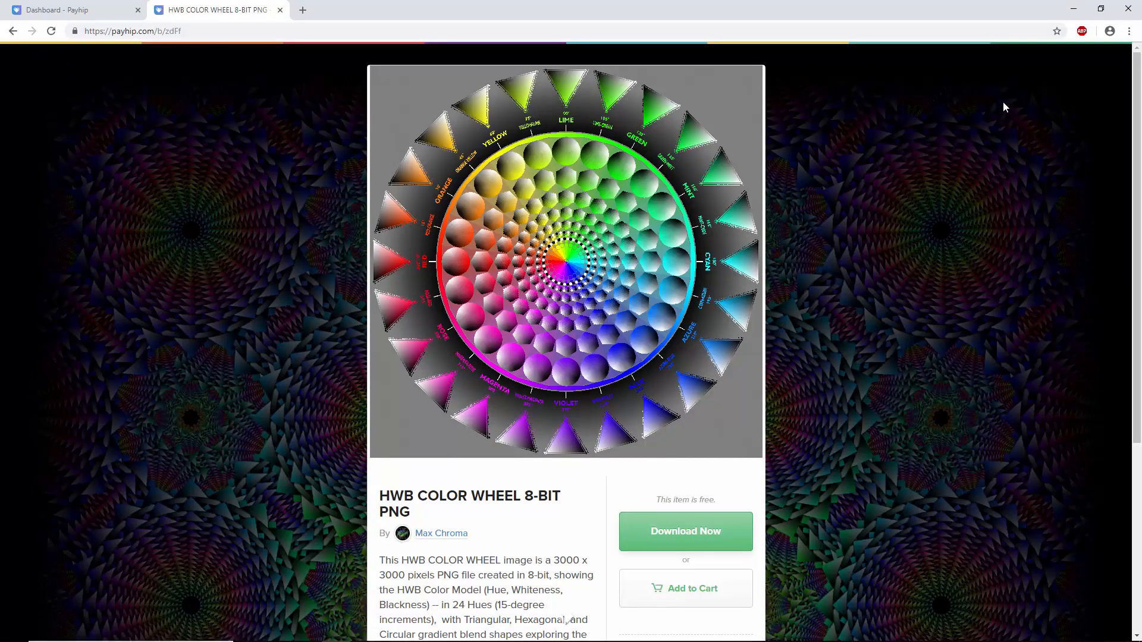
pyautogui.click(1073, 8)
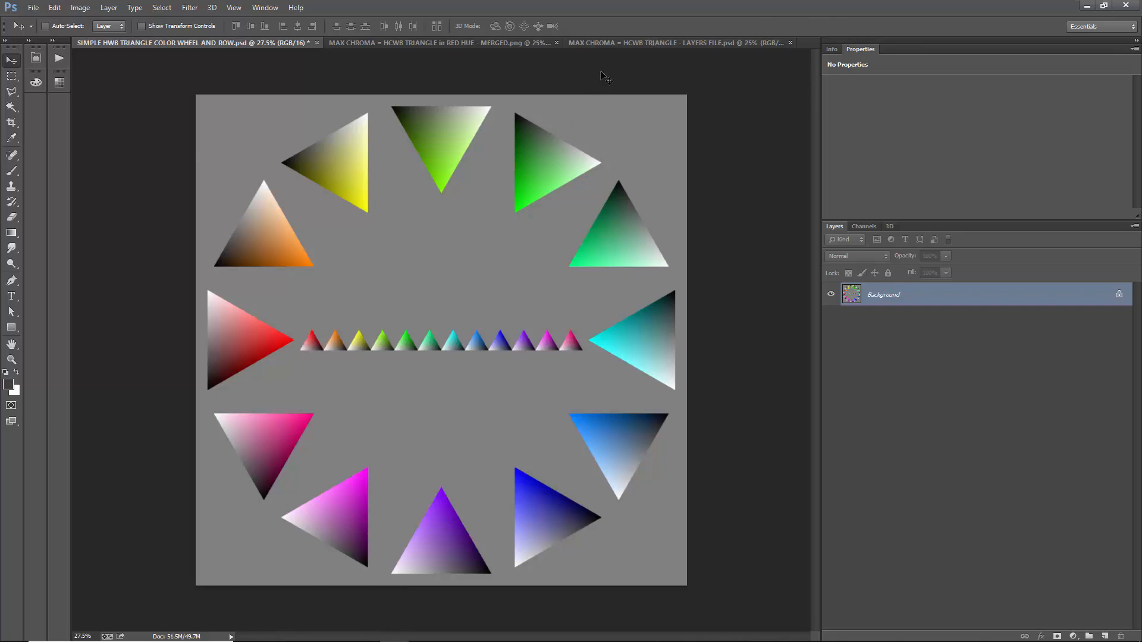
# - Compare the layered HCWB triangle document with its merged PNG version, and return to the layers file
pyautogui.click(622, 42)
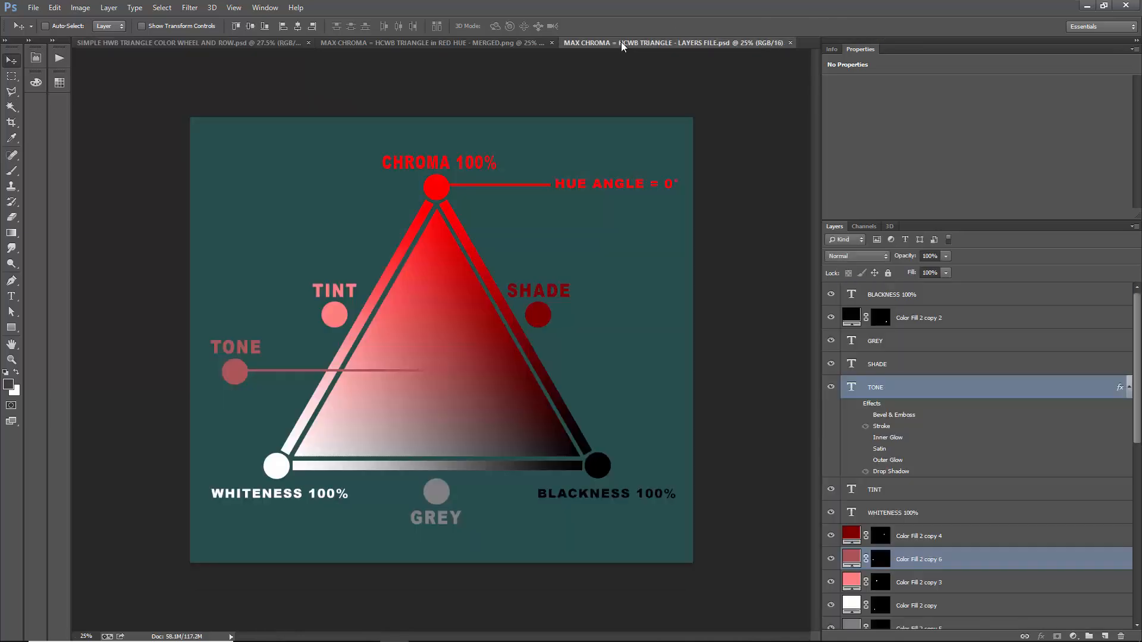
pyautogui.click(521, 45)
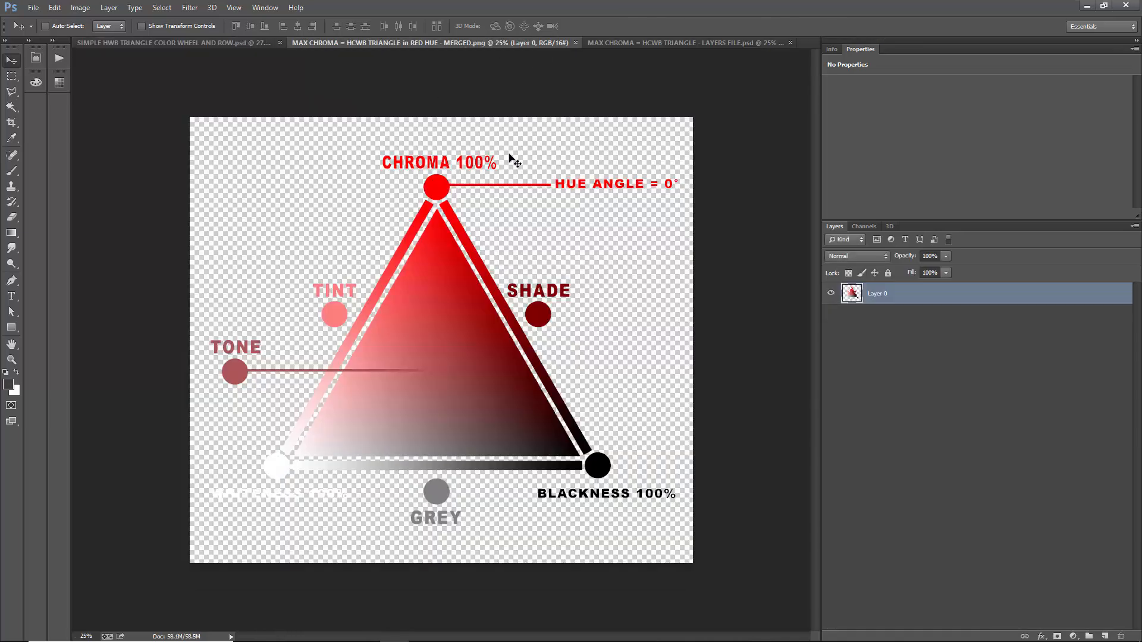
pyautogui.click(587, 44)
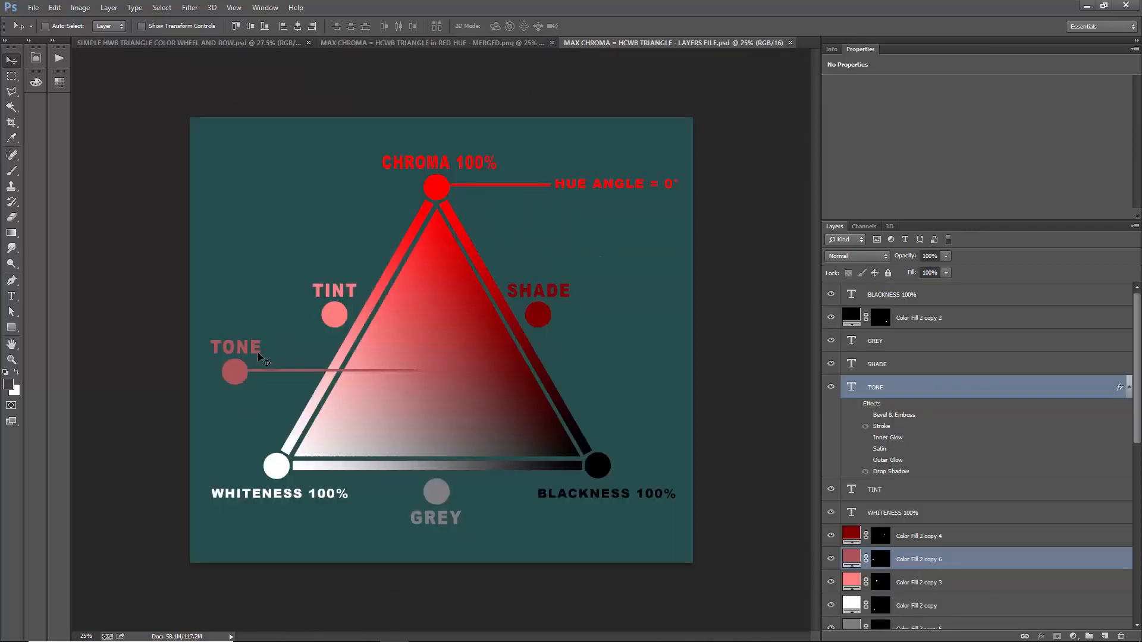
# - Select the fill layers of the shade, tone and tint circles one after another to examine the document's layer structure
pyautogui.click(970, 569)
pyautogui.click(976, 538)
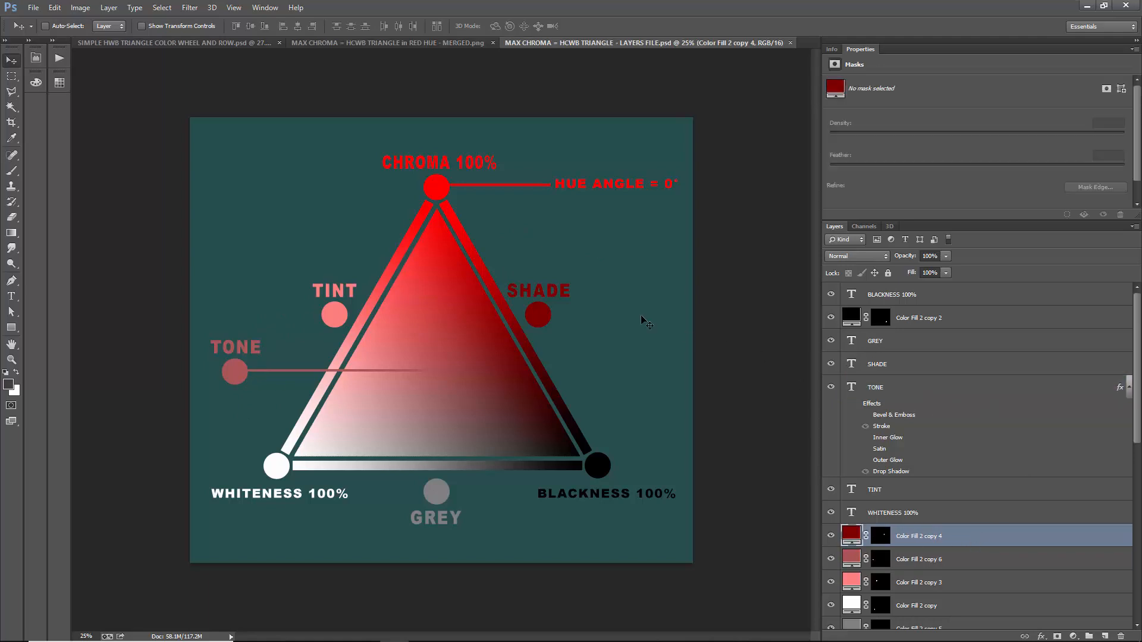
pyautogui.keyDown('ctrl'); pyautogui.click(239, 377); pyautogui.keyUp('ctrl')
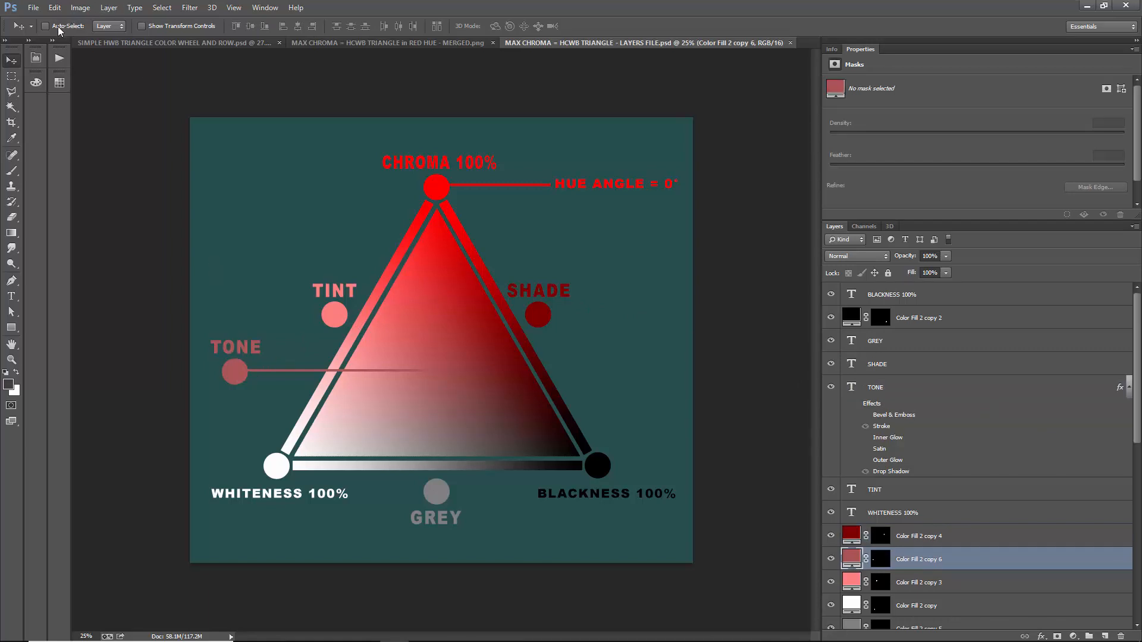
pyautogui.click(115, 25)
pyautogui.click(101, 44)
pyautogui.keyDown('ctrl'); pyautogui.click(333, 324); pyautogui.keyUp('ctrl')
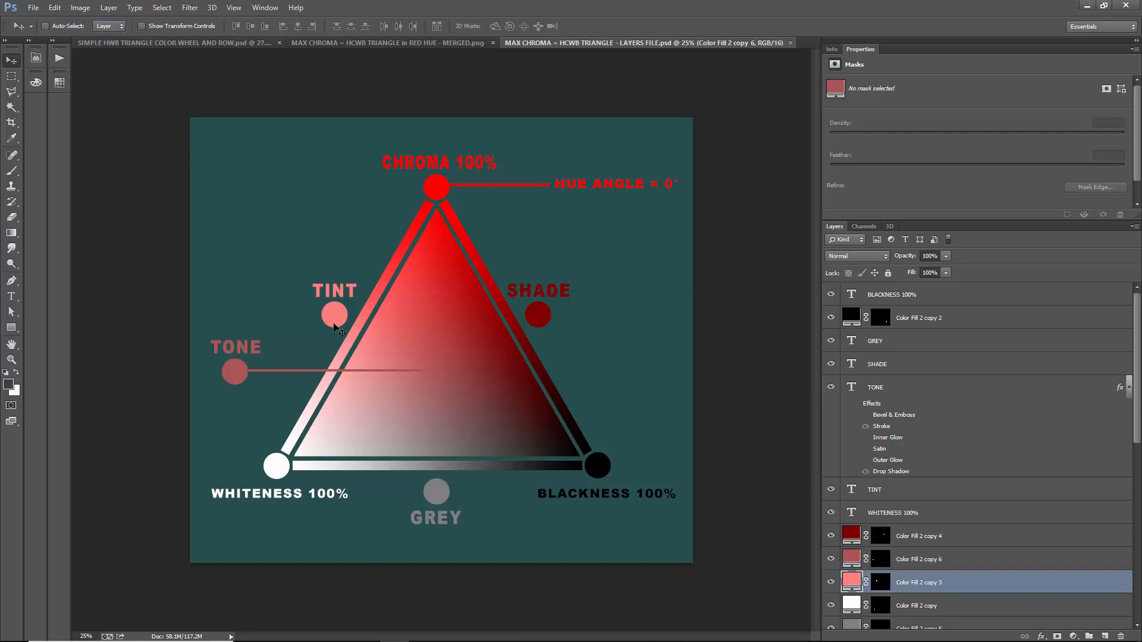
pyautogui.keyDown('ctrl'); pyautogui.click(441, 198); pyautogui.keyUp('ctrl')
pyautogui.keyDown('ctrl'); pyautogui.click(541, 316); pyautogui.keyUp('ctrl')
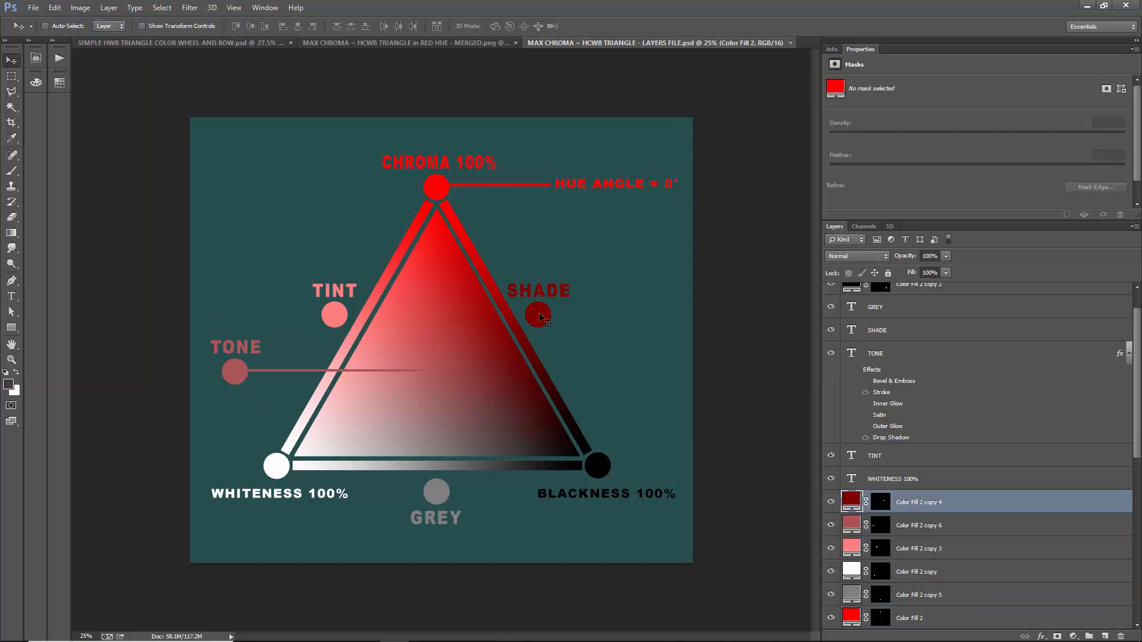
# - Delete the tone circle's fill layer and the TONE text layer
pyautogui.keyDown('ctrl'); pyautogui.click(236, 372); pyautogui.keyUp('ctrl')
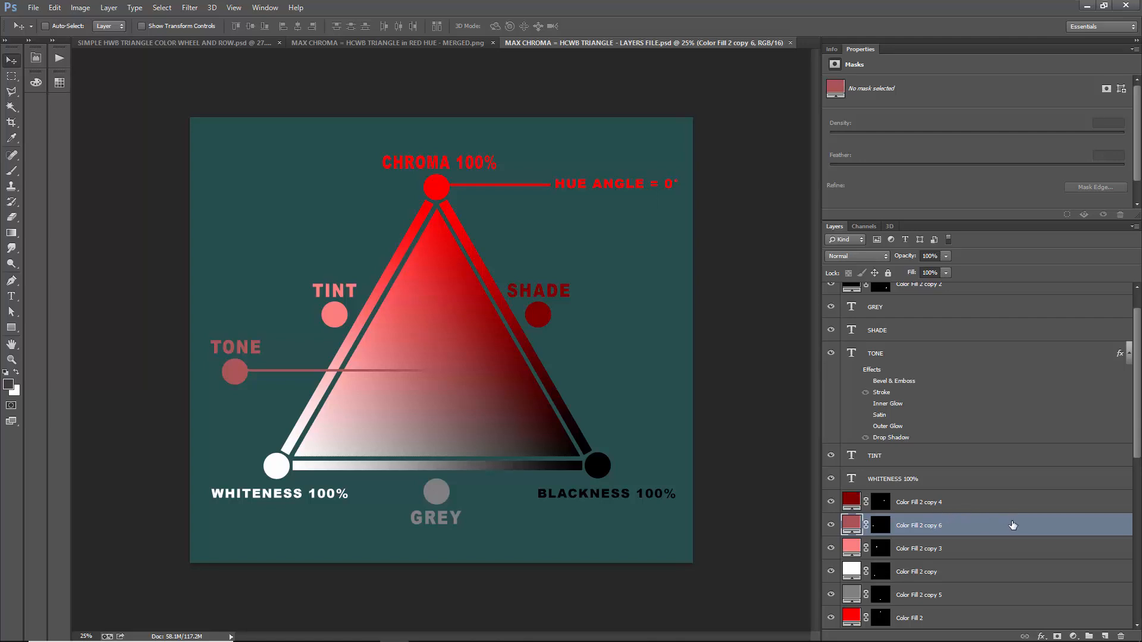
pyautogui.press('Delete')
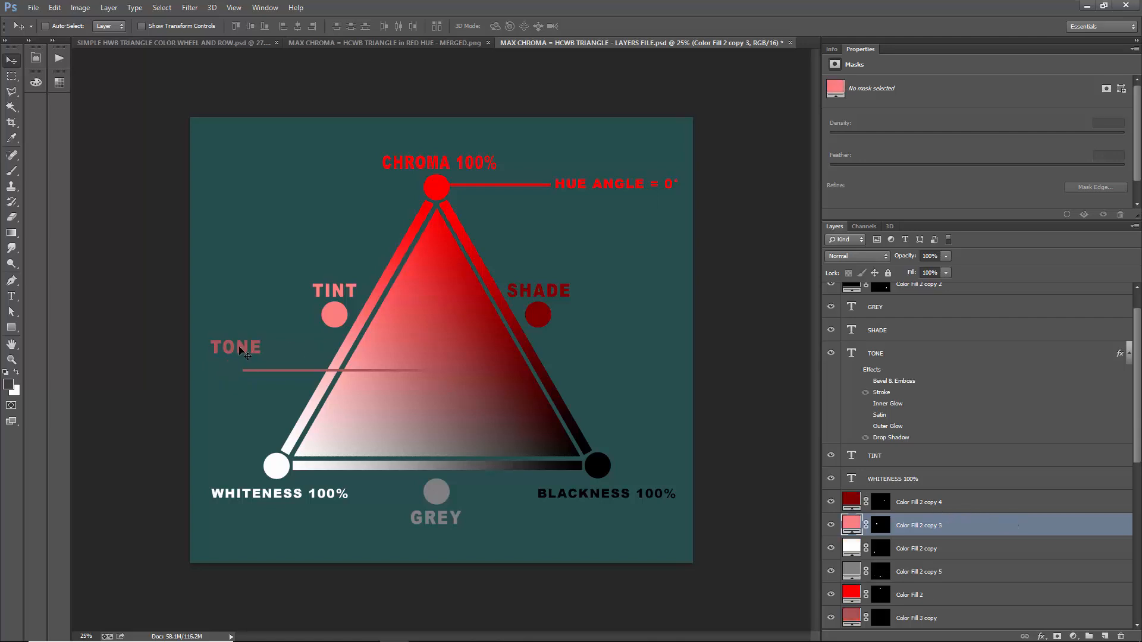
pyautogui.keyDown('ctrl'); pyautogui.click(244, 353); pyautogui.keyUp('ctrl')
pyautogui.press('Delete')
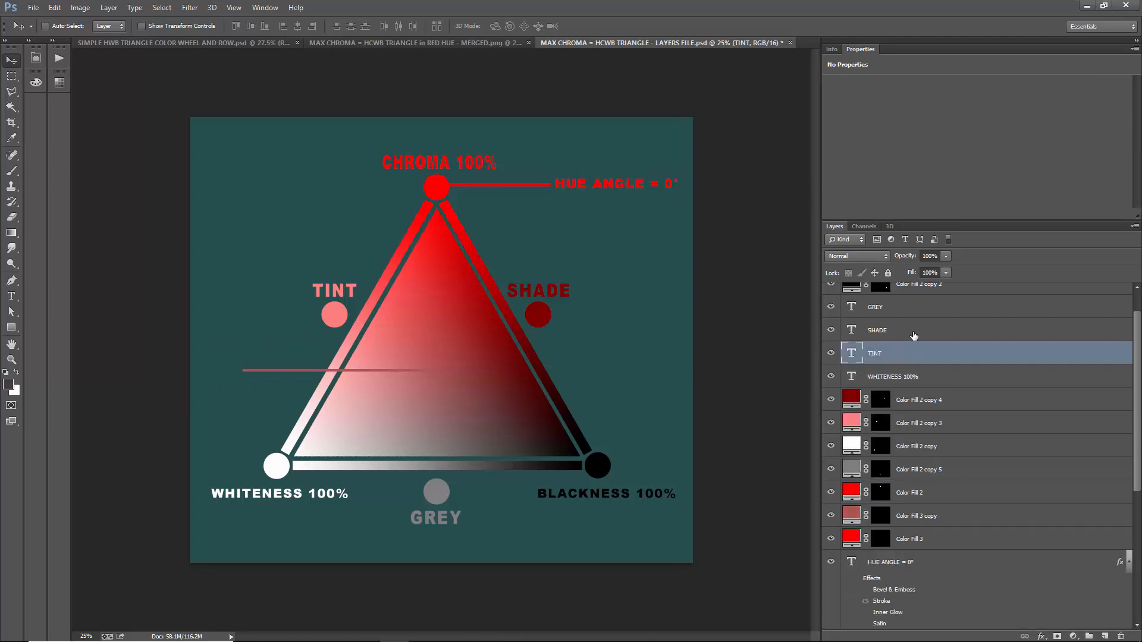
# - Delete the GREY, SHADE, TINT, WHITENESS 100% and BLACKNESS 100% text layers
pyautogui.click(913, 308)
pyautogui.keyDown('ctrl'); pyautogui.click(918, 338); pyautogui.keyUp('ctrl')
pyautogui.keyDown('ctrl'); pyautogui.click(924, 355); pyautogui.keyUp('ctrl')
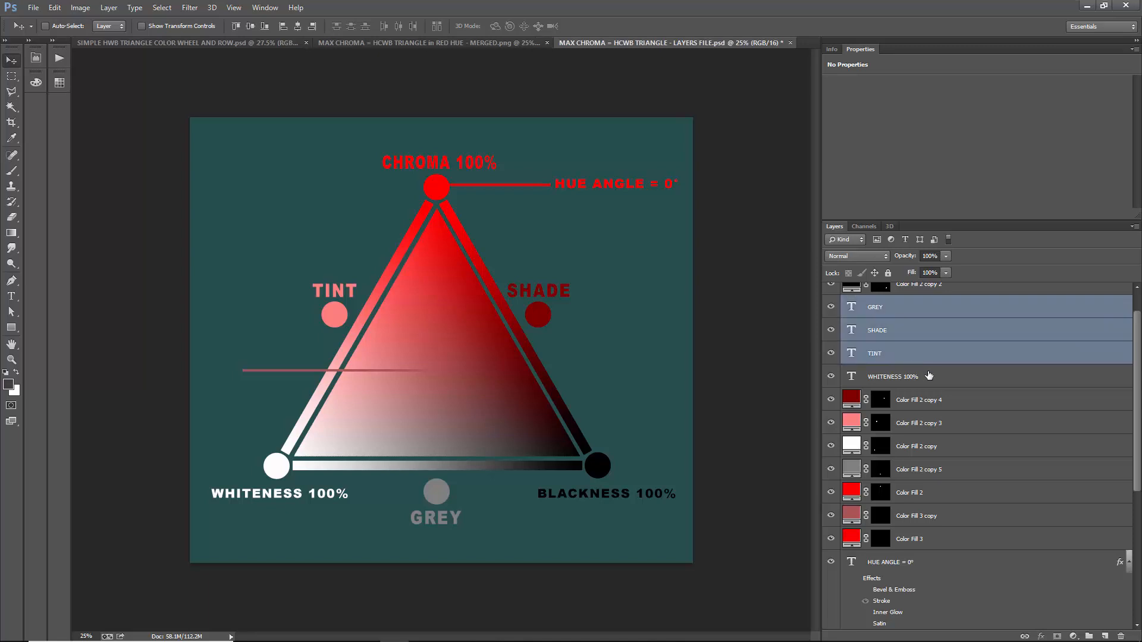
pyautogui.keyDown('ctrl'); pyautogui.click(929, 373); pyautogui.keyUp('ctrl')
pyautogui.press('Delete')
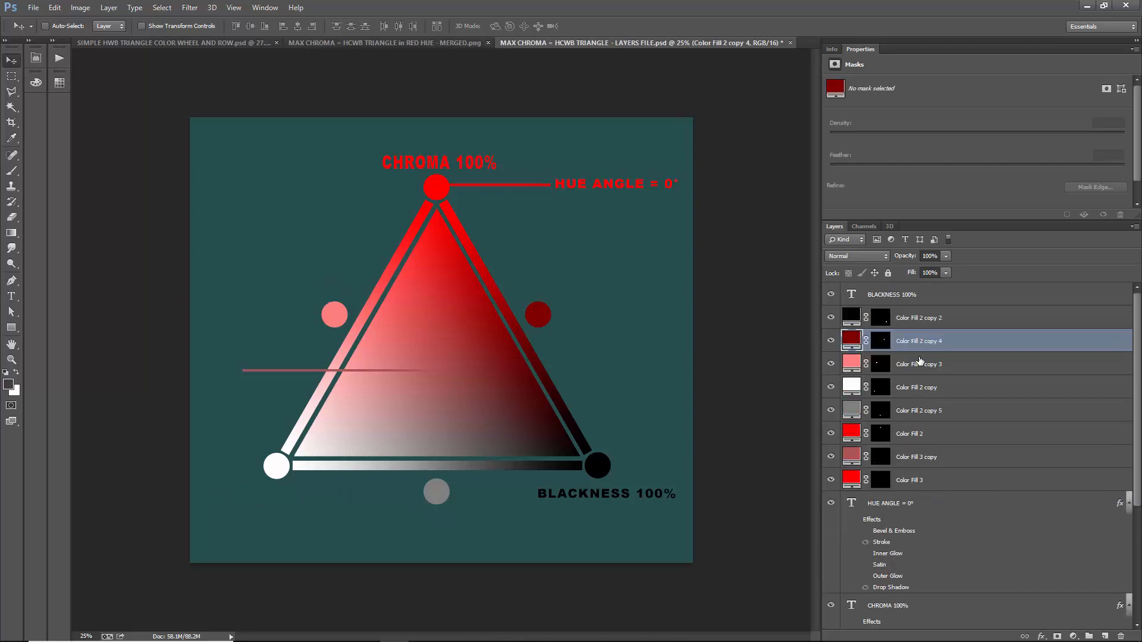
pyautogui.click(936, 299)
pyautogui.press('Delete')
# - Delete the HUE ANGLE = 0° and CHROMA 100% text layers
pyautogui.click(915, 484)
pyautogui.scroll(-1, 944, 545)
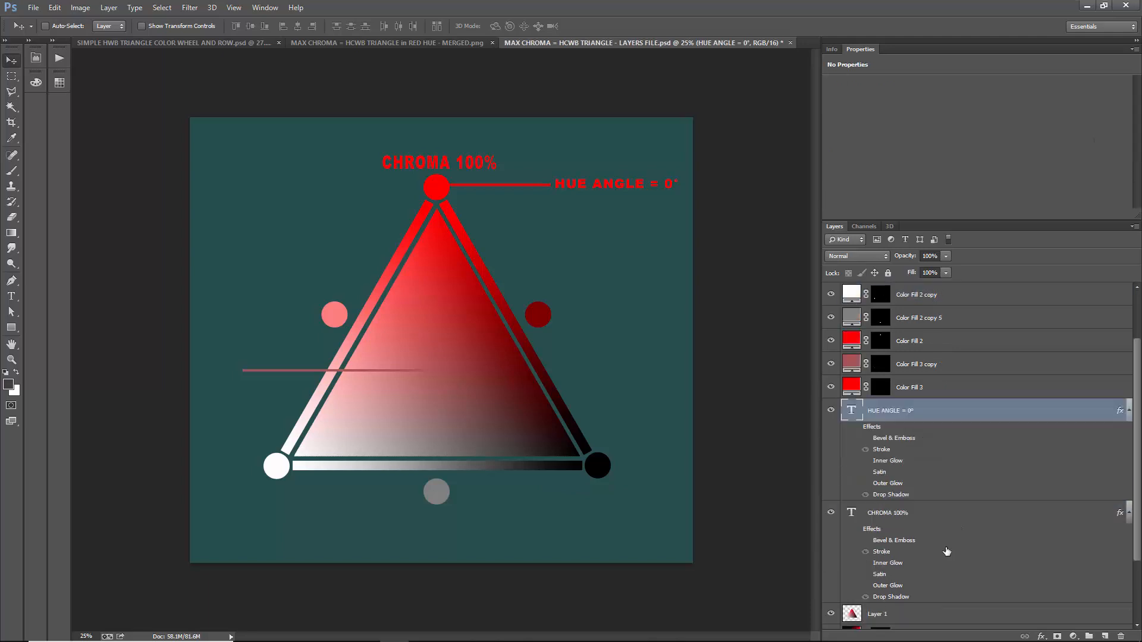
pyautogui.keyDown('ctrl'); pyautogui.click(928, 519); pyautogui.keyUp('ctrl')
pyautogui.press('Delete')
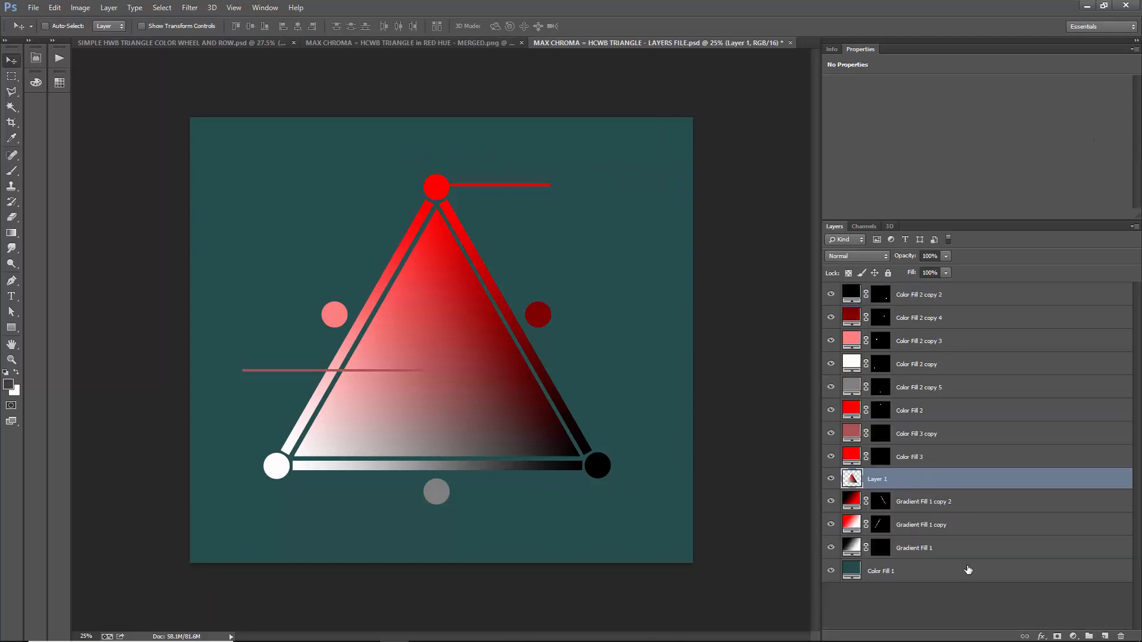
# - Toggle the visibility of Layer 1 off and on, and select the Gradient Fill 1 copy 2 layer
pyautogui.click(831, 479)
pyautogui.click(831, 480)
pyautogui.click(936, 502)
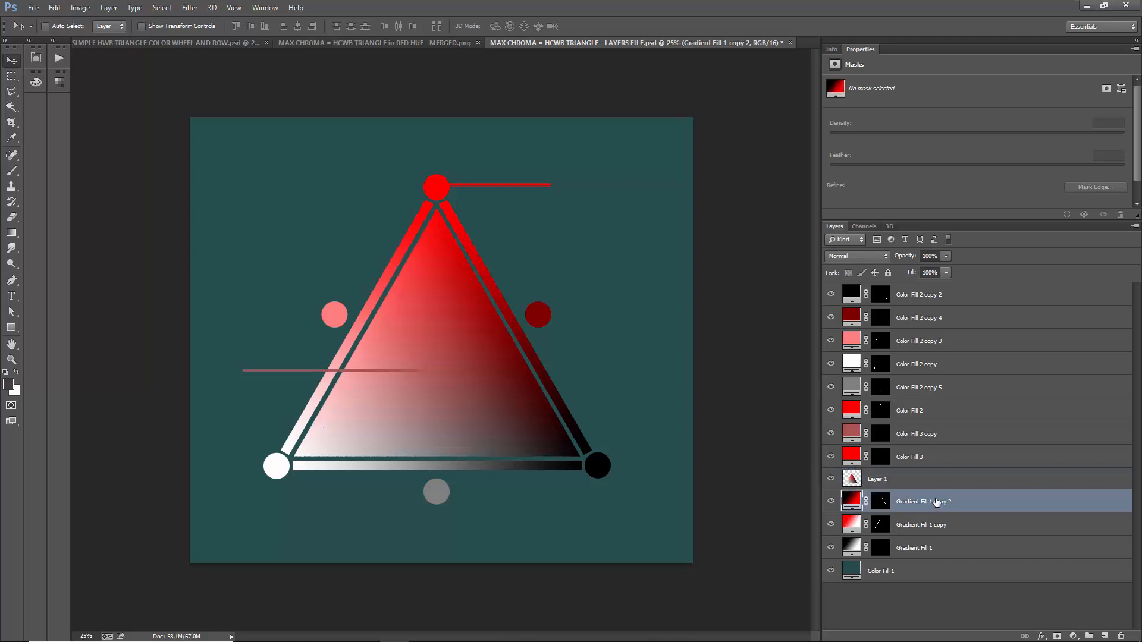
# - Delete the tone pointer line and the red hue angle line beside the triangle
pyautogui.hotkey('ctrl', '+')
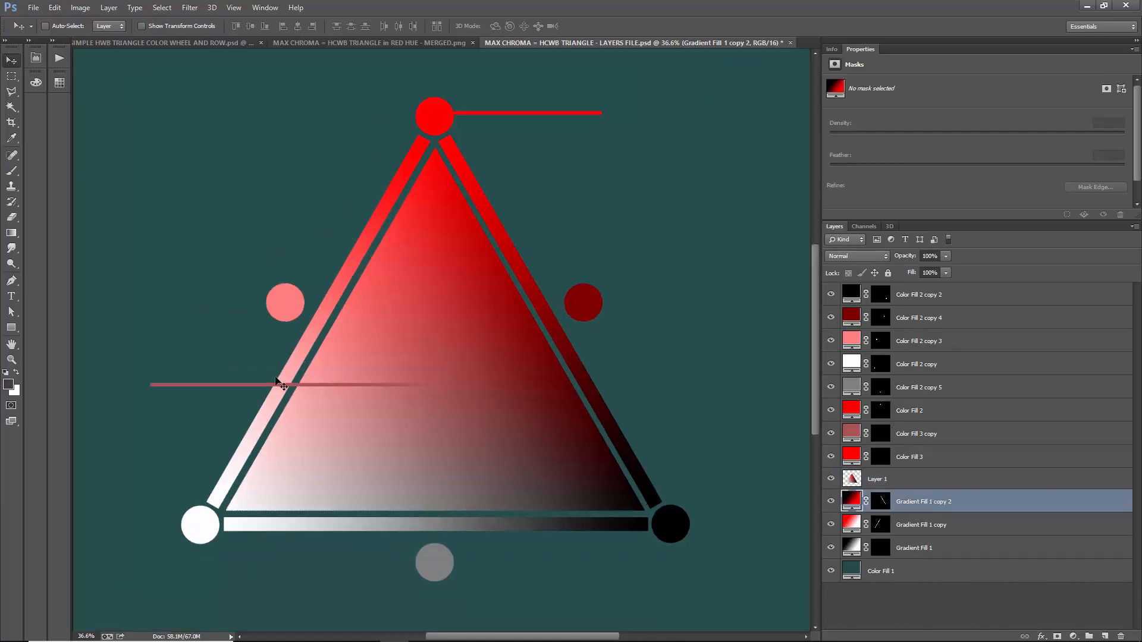
pyautogui.keyDown('ctrl'); pyautogui.click(259, 387); pyautogui.keyUp('ctrl')
pyautogui.press('Delete')
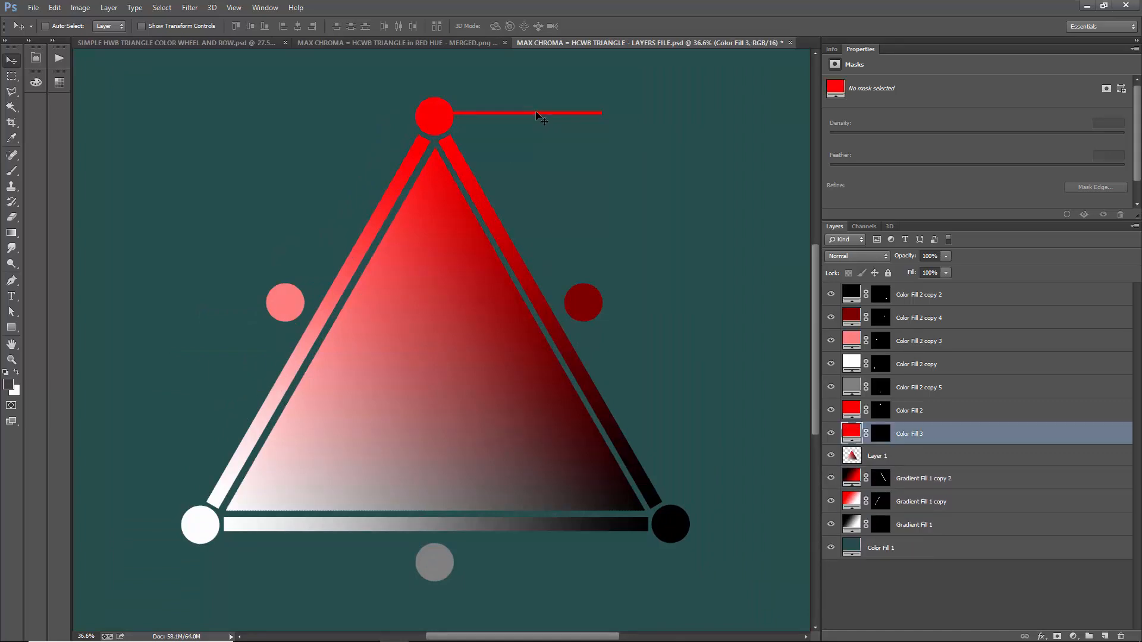
pyautogui.press('Delete')
pyautogui.hotkey('ctrl', '-')
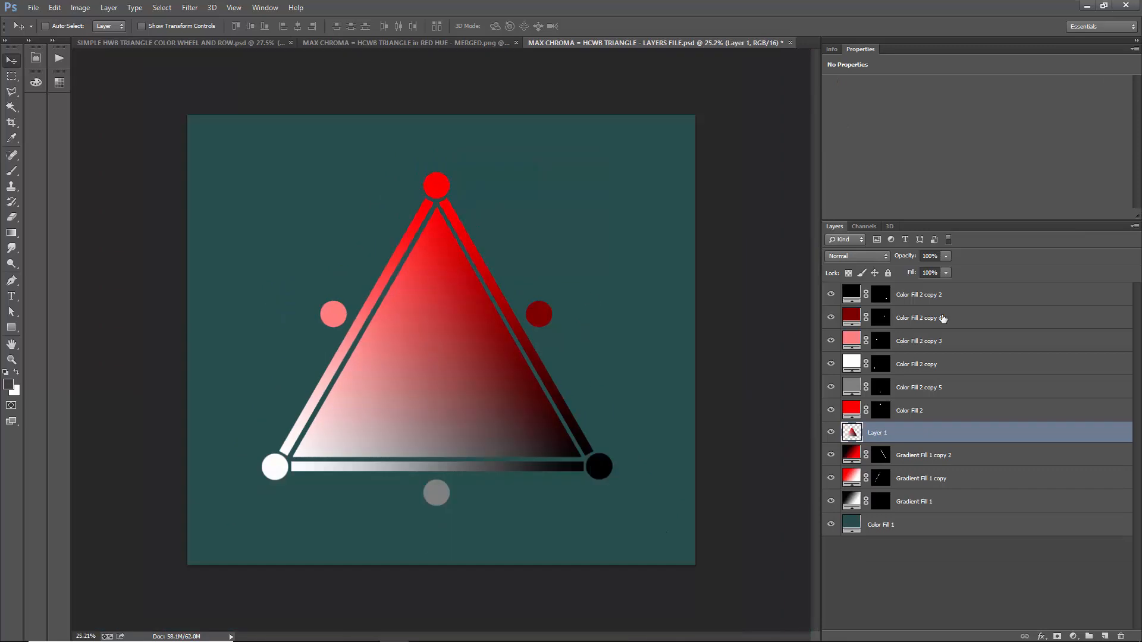
# - Merge all triangle, bar and circle layers above the Color Fill 1 background into one layer
pyautogui.click(955, 298)
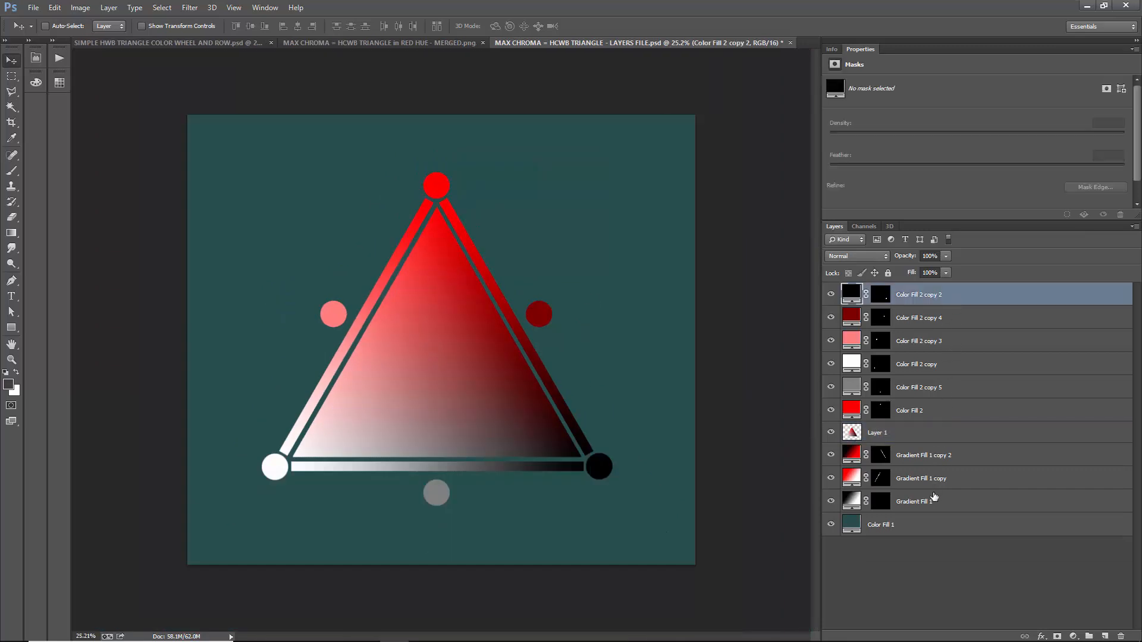
pyautogui.keyDown('shift'); pyautogui.click(934, 497); pyautogui.keyUp('shift')
pyautogui.hotkey('ctrl', 'e')
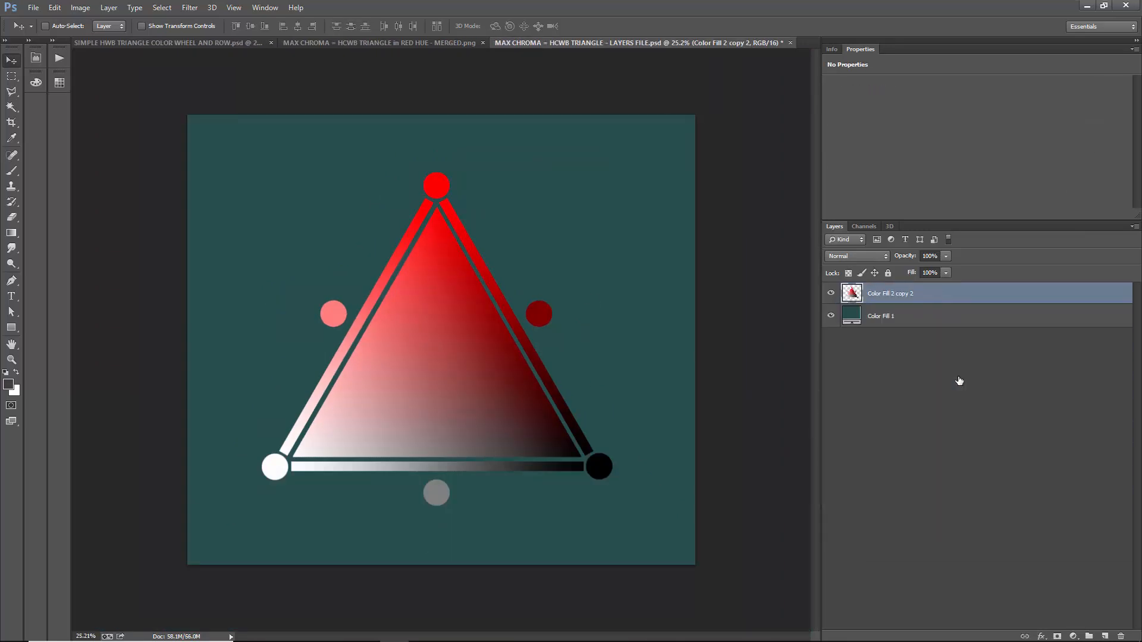
# - Hide the Color Fill 1 background, select its layer and show it again
pyautogui.click(832, 317)
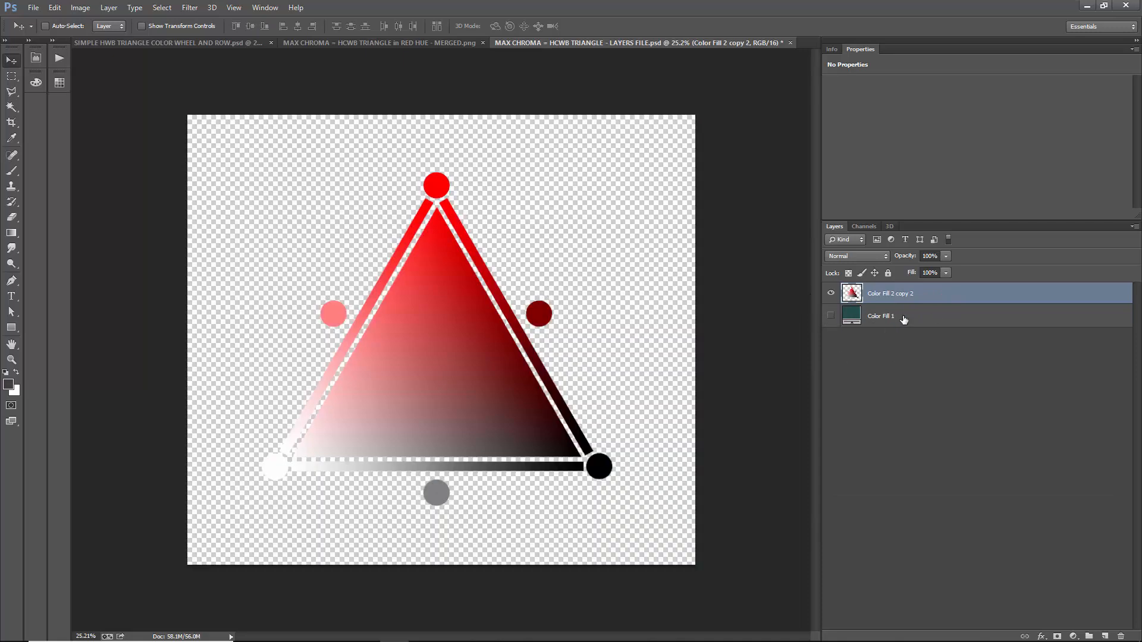
pyautogui.click(902, 321)
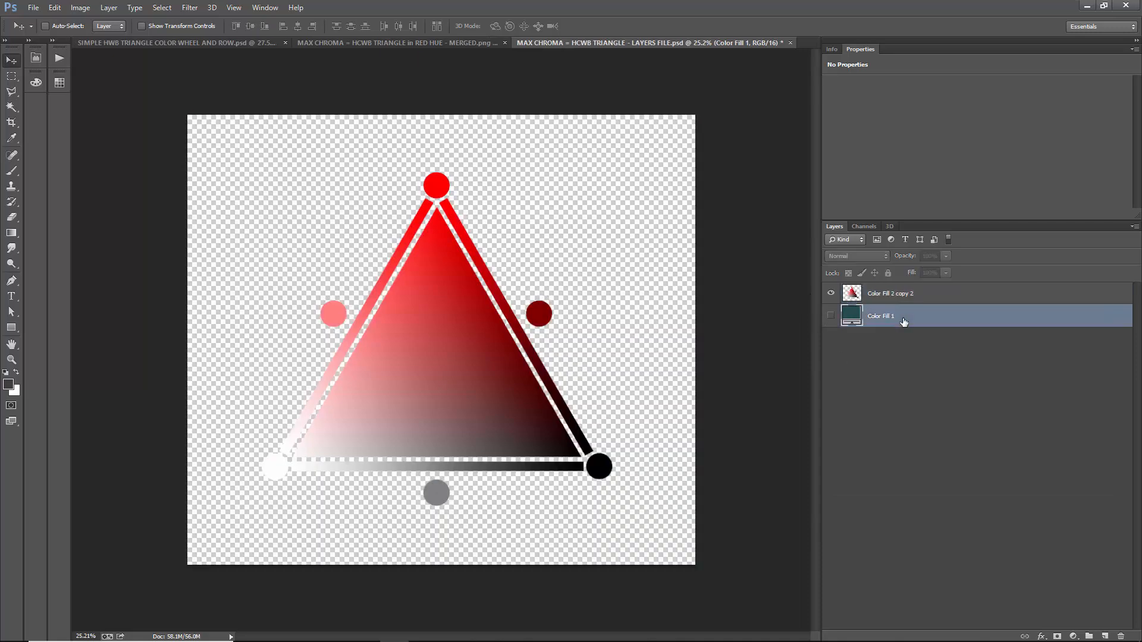
pyautogui.click(832, 315)
# - Recolor the Color Fill 1 background to a neutral grey with hue 0, saturation 0% and brightness 50%
pyautogui.doubleClick(851, 315)
pyautogui.moveTo(860, 454); pyautogui.dragTo(747, 476)
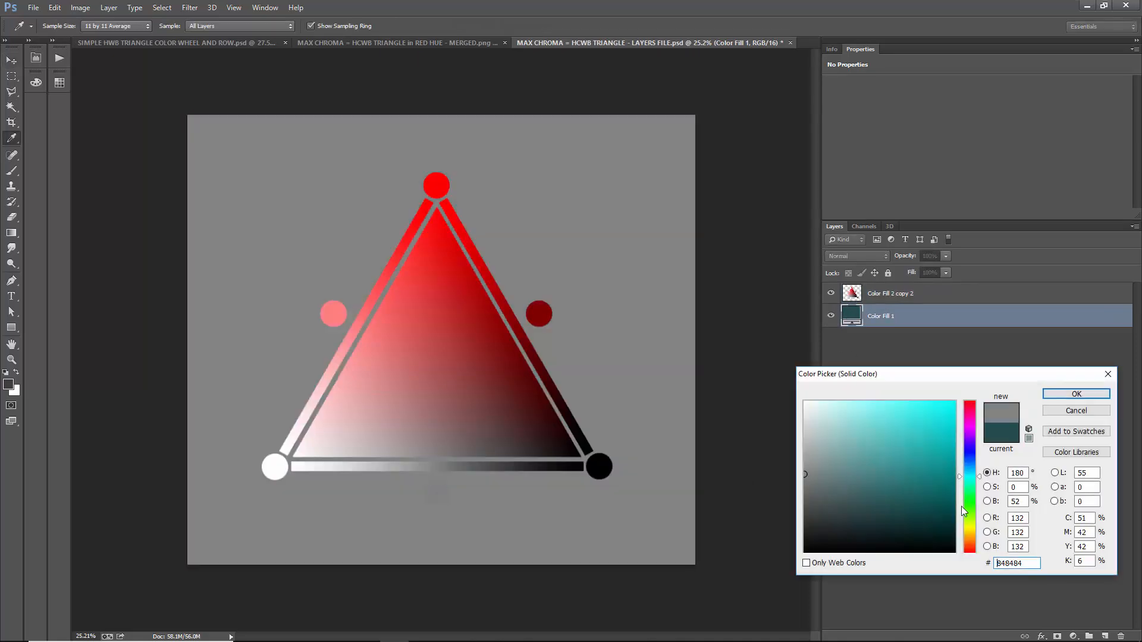
pyautogui.moveTo(975, 510); pyautogui.dragTo(971, 552)
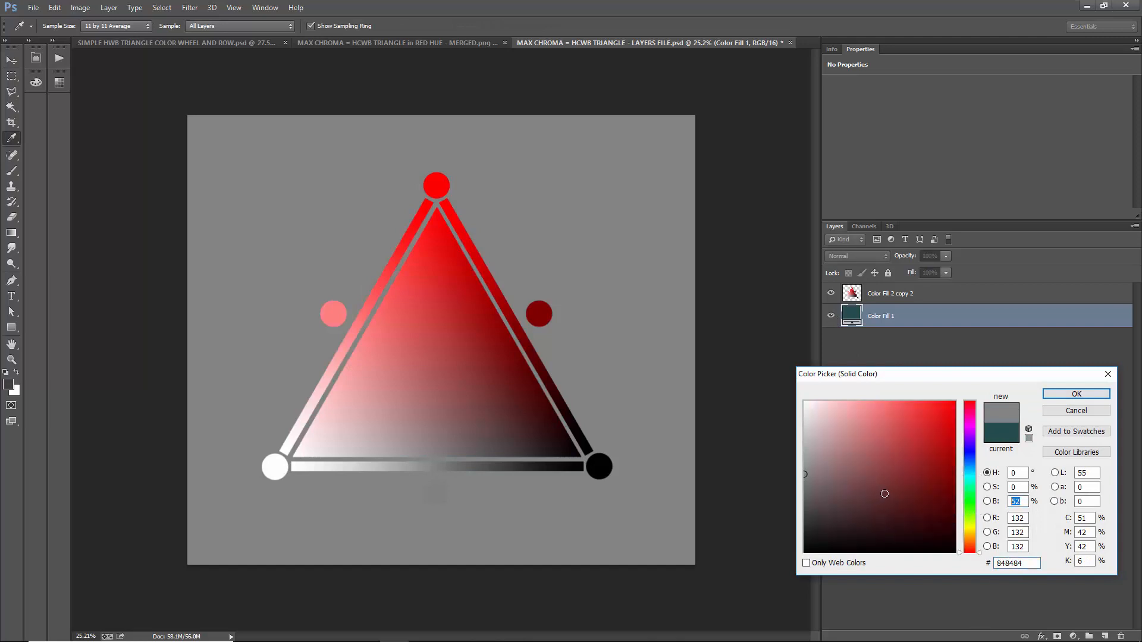
pyautogui.write('50')
pyautogui.moveTo(1013, 504); pyautogui.dragTo(996, 508)
pyautogui.write('50')
pyautogui.press('Tab')
pyautogui.press('Tab')
pyautogui.press('Tab')
pyautogui.click(1024, 473)
pyautogui.press('Tab')
pyautogui.click(1076, 394)
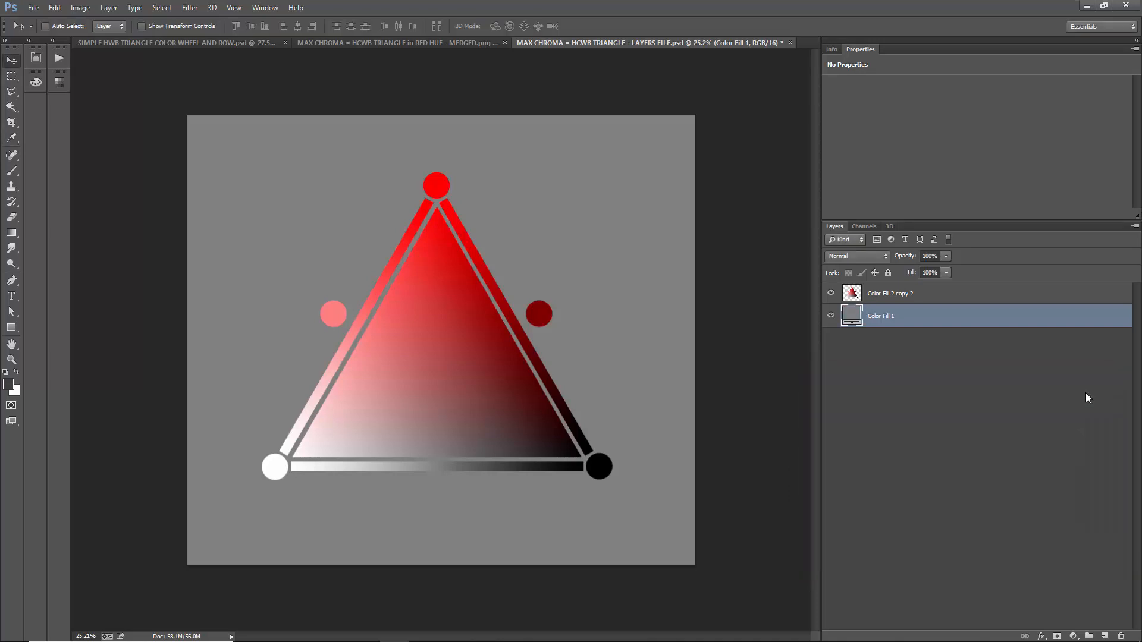
pyautogui.click(88, 12)
pyautogui.click(110, 93)
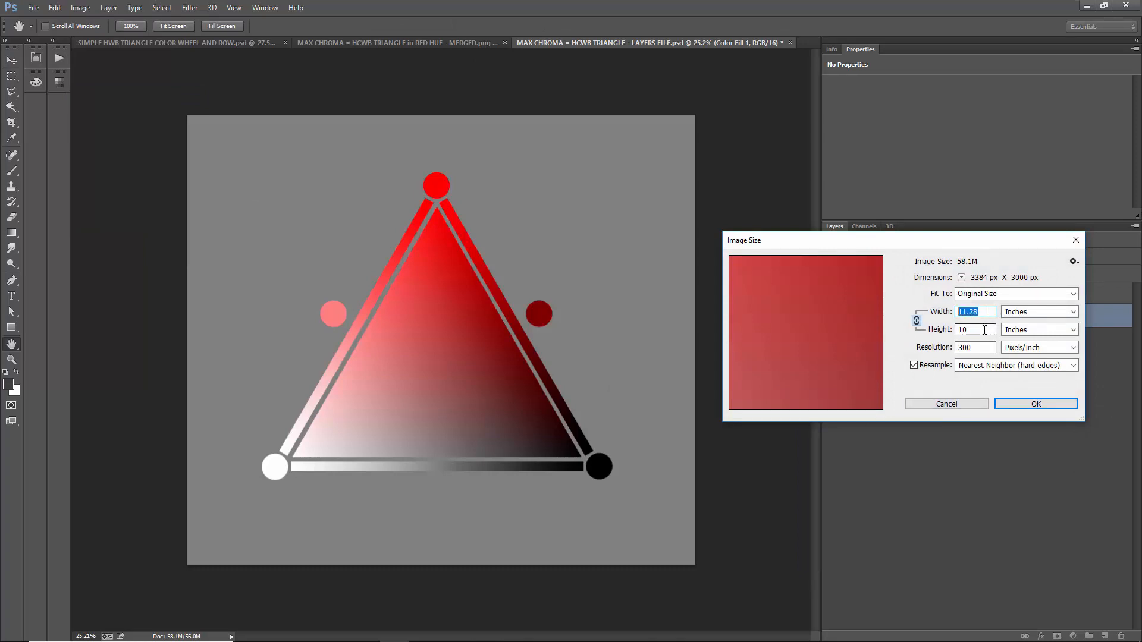
pyautogui.click(969, 404)
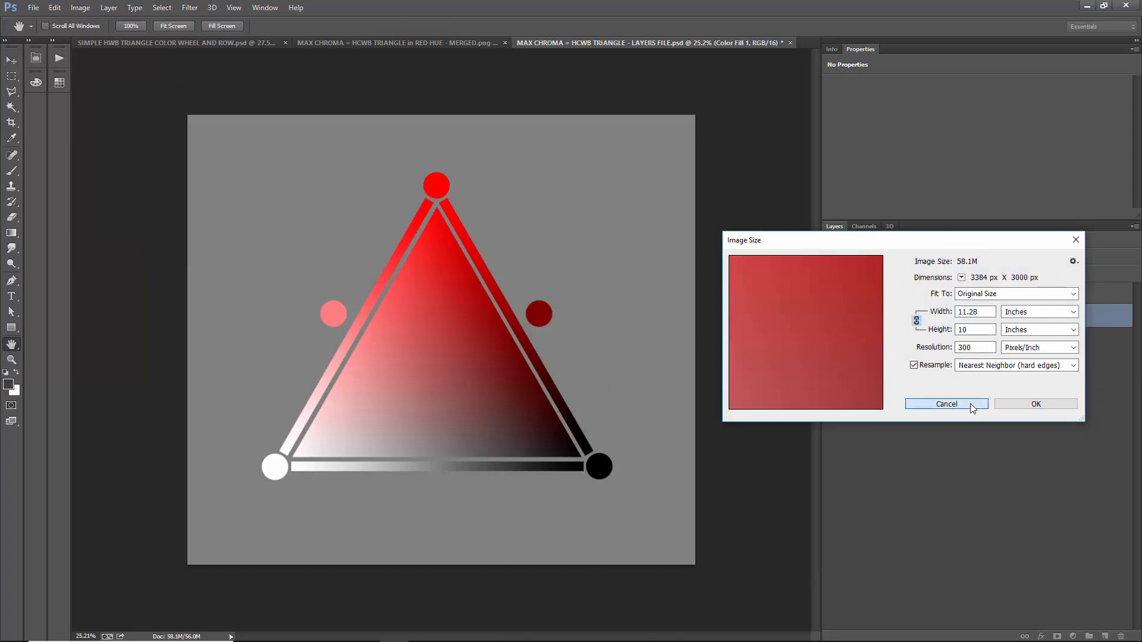
# - Reduce the canvas width to 10 inches, and move the merged triangle layer slightly down from its position
pyautogui.click(80, 8)
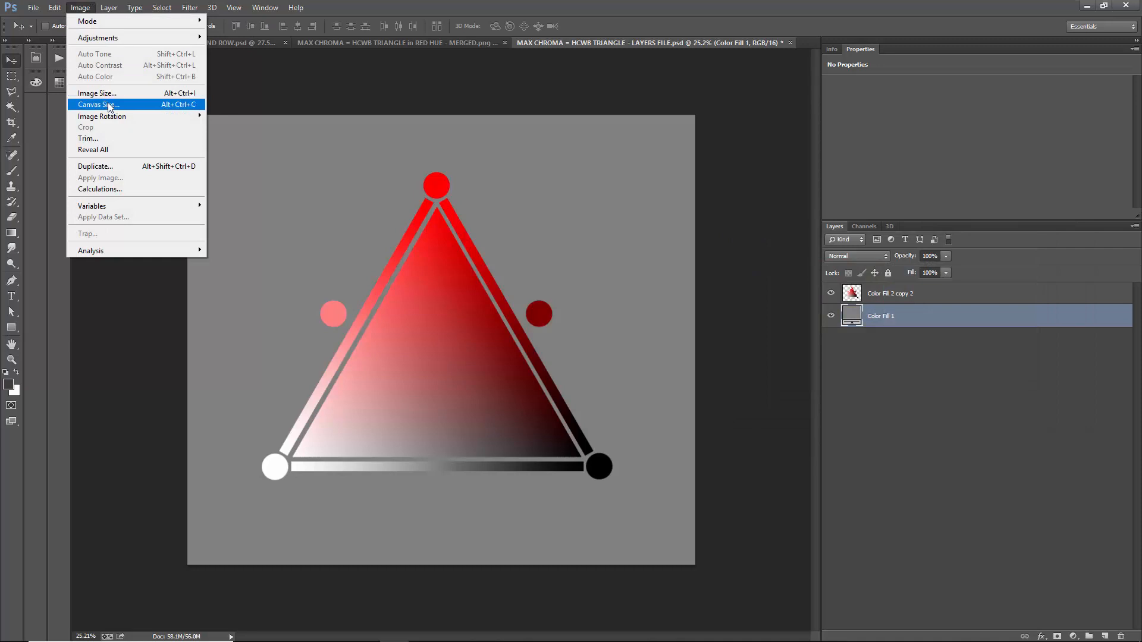
pyautogui.click(109, 105)
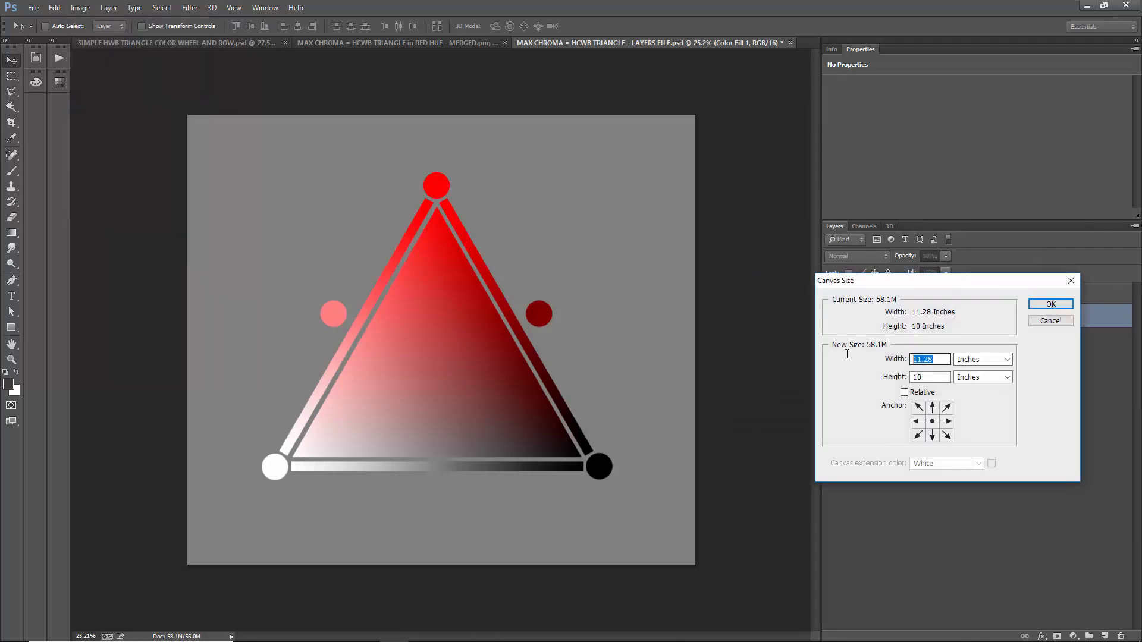
pyautogui.write('10')
pyautogui.click(1051, 304)
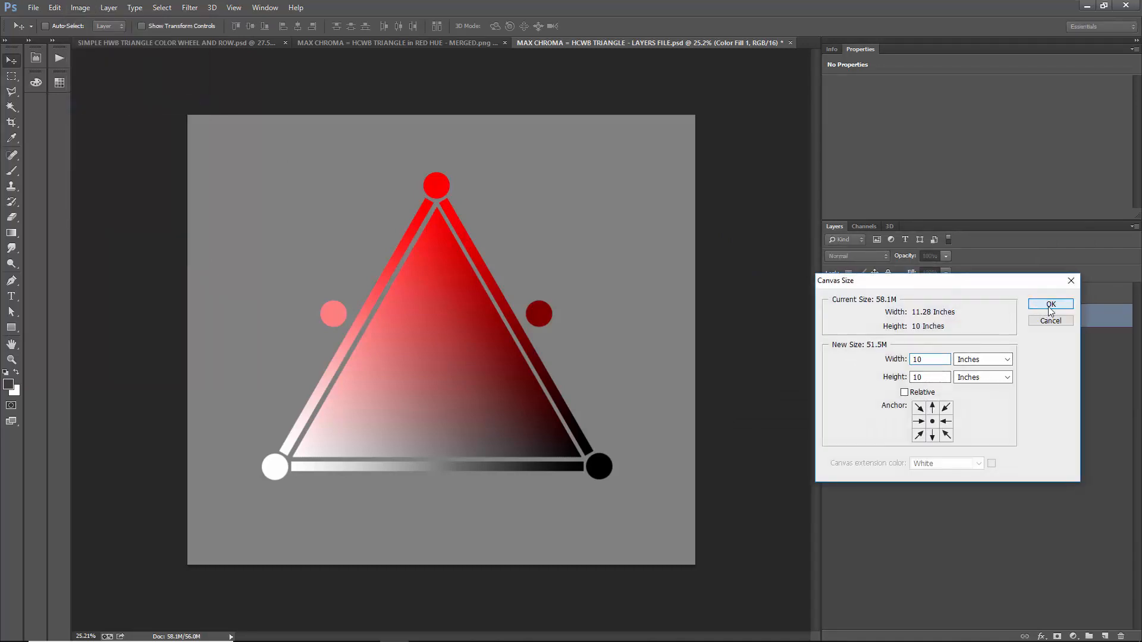
pyautogui.click(561, 244)
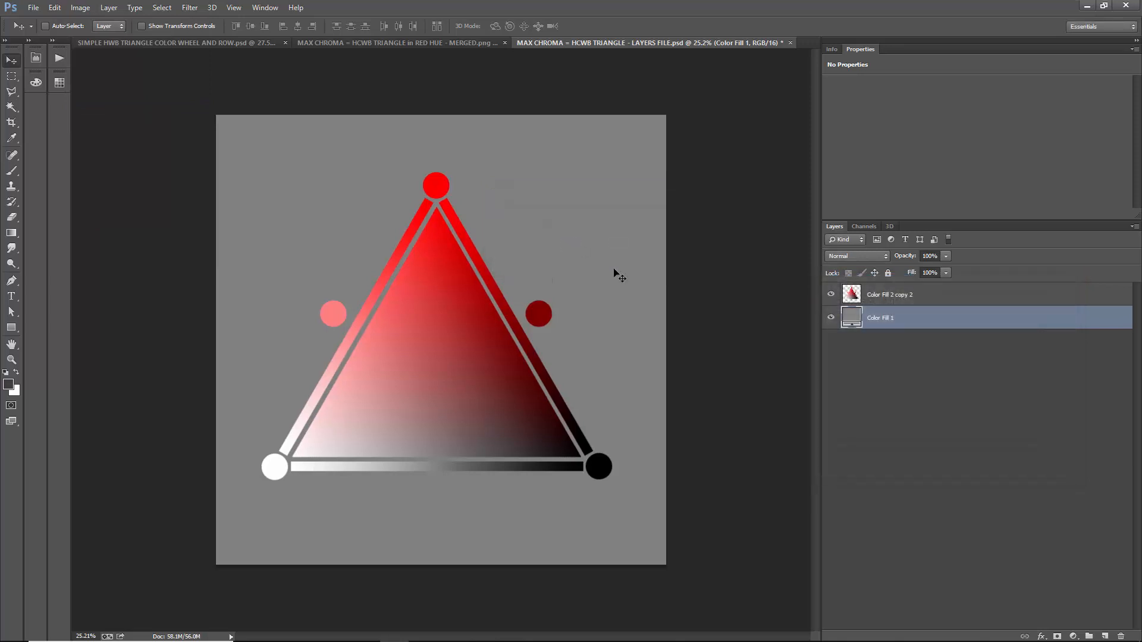
pyautogui.click(930, 297)
pyautogui.moveTo(459, 342)
pyautogui.mouseDown()
pyautogui.moveTo(449, 326)
pyautogui.moveTo(458, 351)
pyautogui.mouseUp()
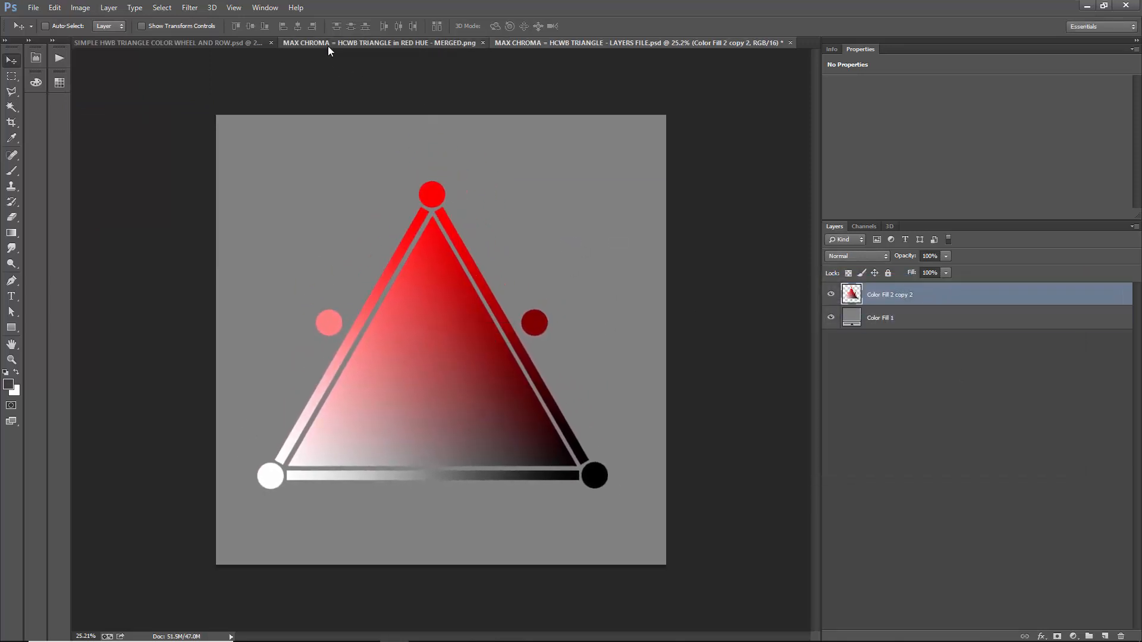
# - Close the merged red hue triangle PNG, and view the simple color wheel document before returning to the layers file
pyautogui.click(327, 45)
pyautogui.click(575, 43)
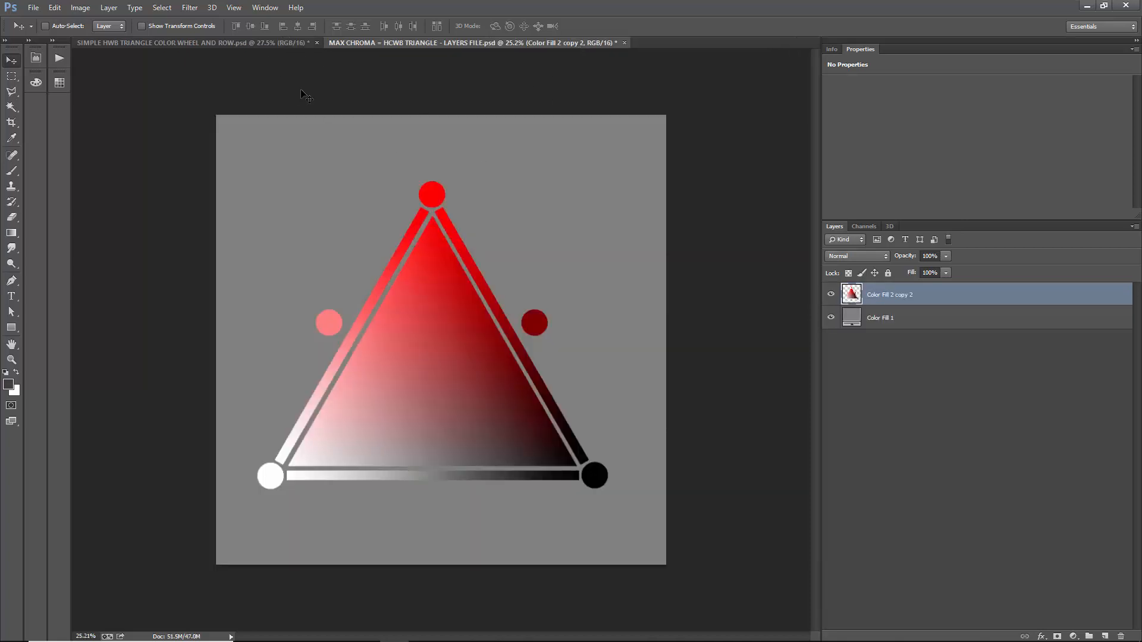
pyautogui.click(261, 44)
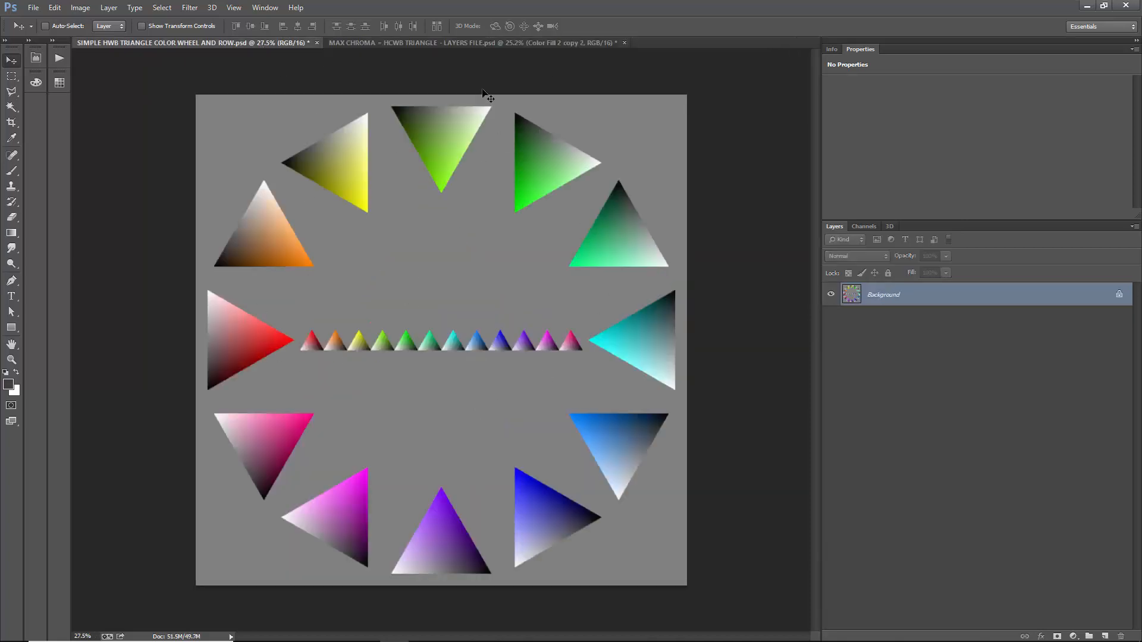
pyautogui.click(487, 43)
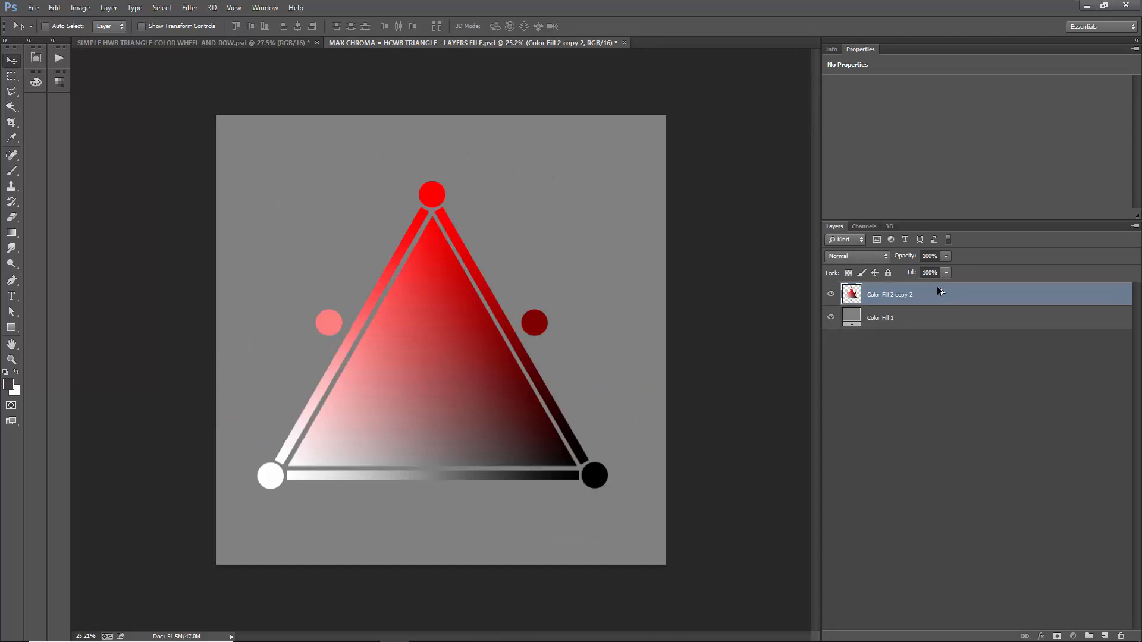
# - Duplicate the triangle layer as a hidden backup beneath the original, and center the original horizontally on the canvas
pyautogui.hotkey('ctrl', 'j')
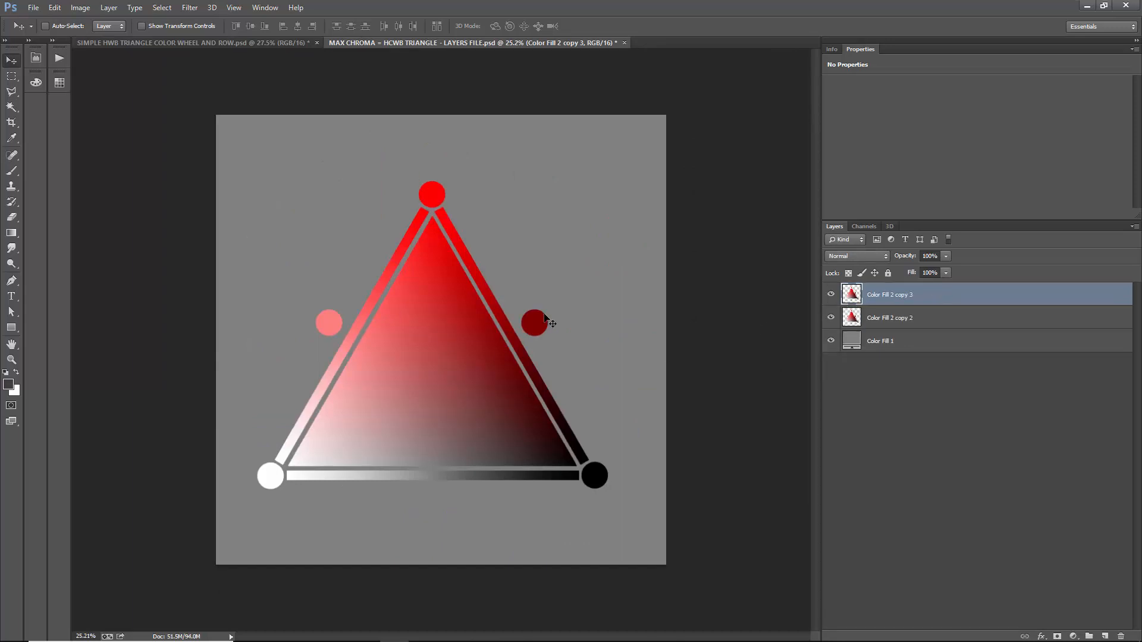
pyautogui.click(831, 294)
pyautogui.moveTo(898, 298); pyautogui.dragTo(908, 327)
pyautogui.click(898, 295)
pyautogui.moveTo(450, 403)
pyautogui.mouseDown()
pyautogui.moveTo(390, 393)
pyautogui.moveTo(458, 382)
pyautogui.mouseUp()
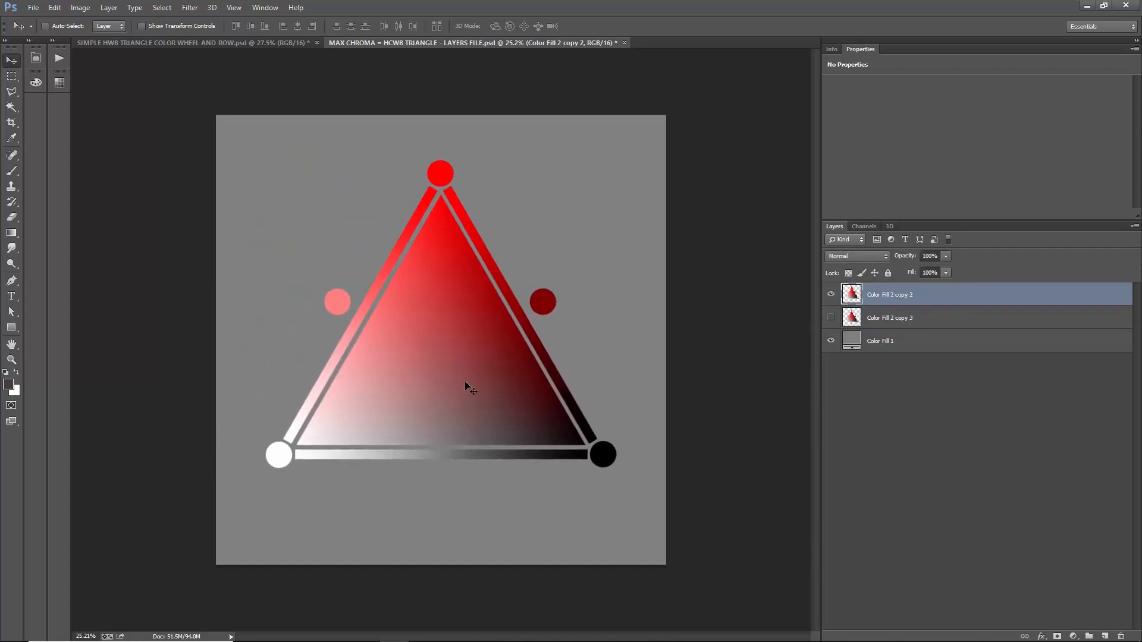
# - Show the rulers and place a vertical and a horizontal guide through the canvas center
pyautogui.hotkey('ctrl', 'r')
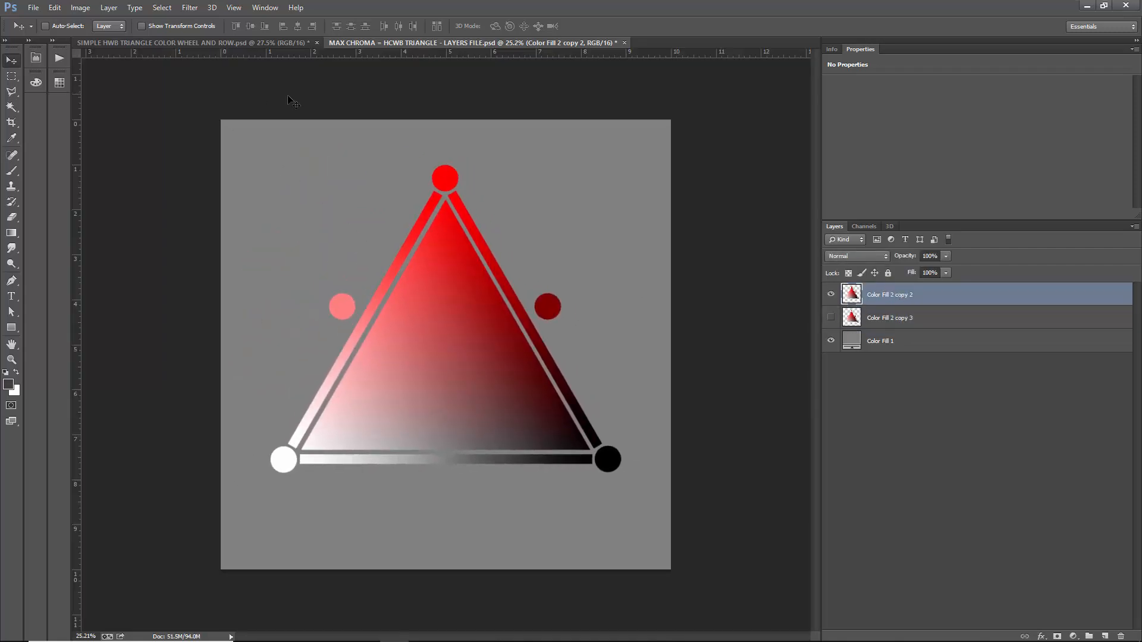
pyautogui.click(234, 7)
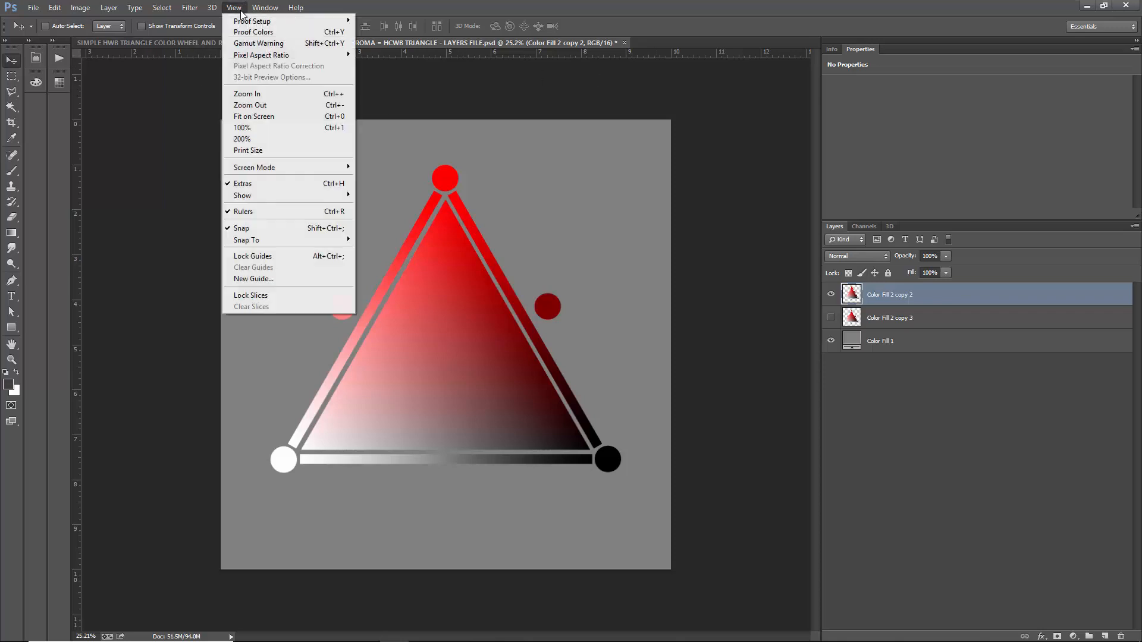
pyautogui.click(83, 127)
pyautogui.moveTo(77, 119); pyautogui.dragTo(449, 73)
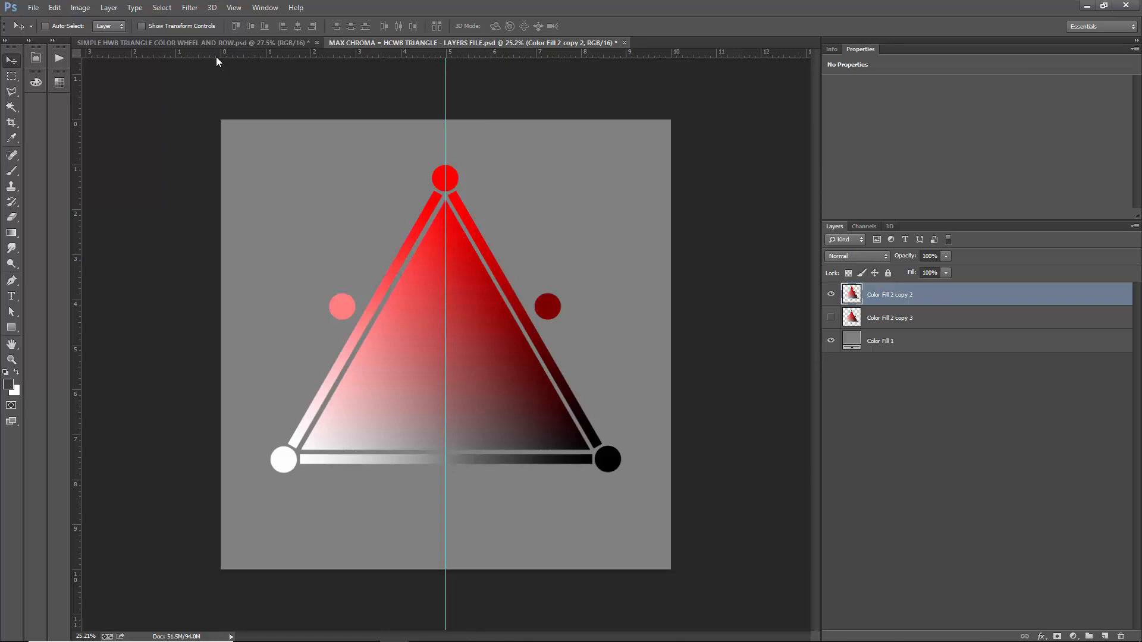
pyautogui.moveTo(220, 53); pyautogui.dragTo(238, 358)
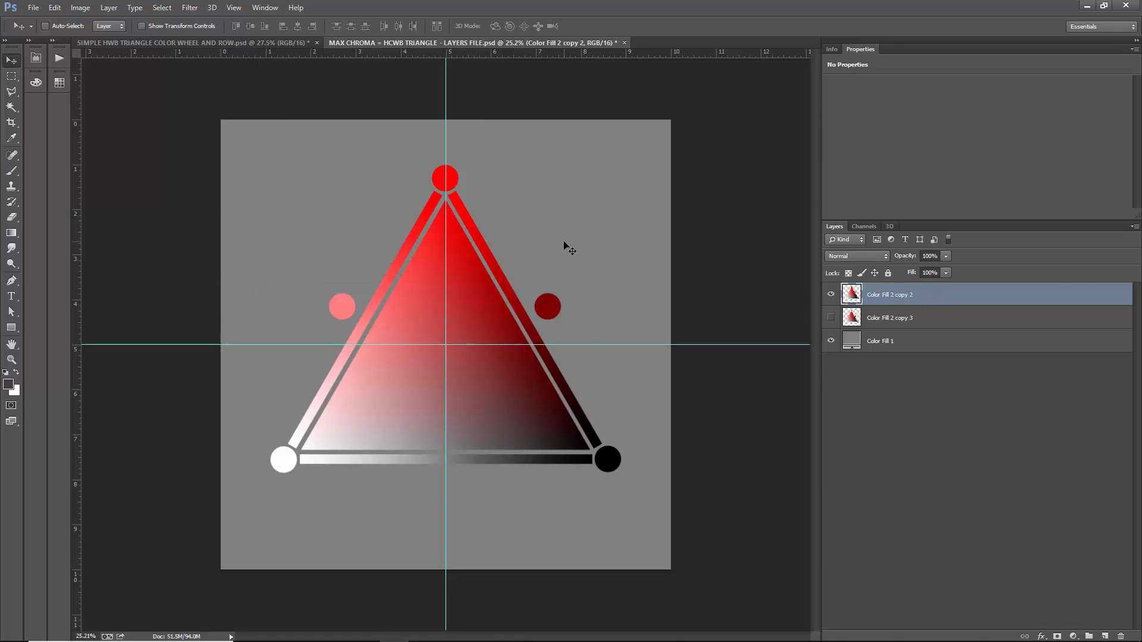
# - Rotate the visible triangle 90 degrees clockwise, scale it to about 44% and place it at the canvas's left edge on the horizontal guide
pyautogui.hotkey('ctrl', 't')
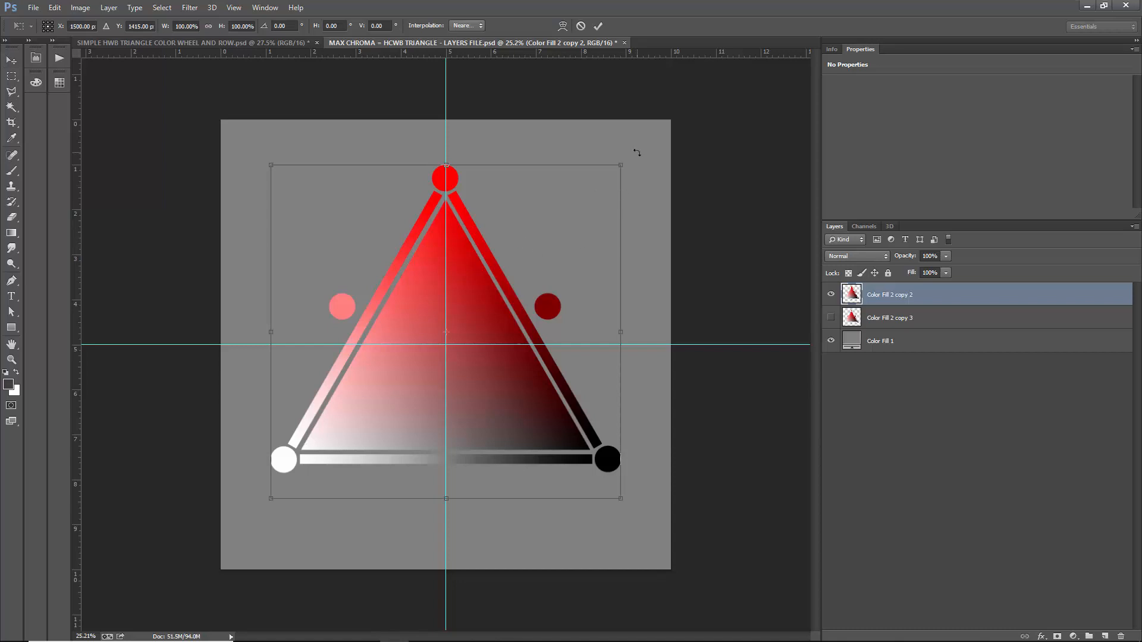
pyautogui.moveTo(636, 152); pyautogui.dragTo(675, 551)
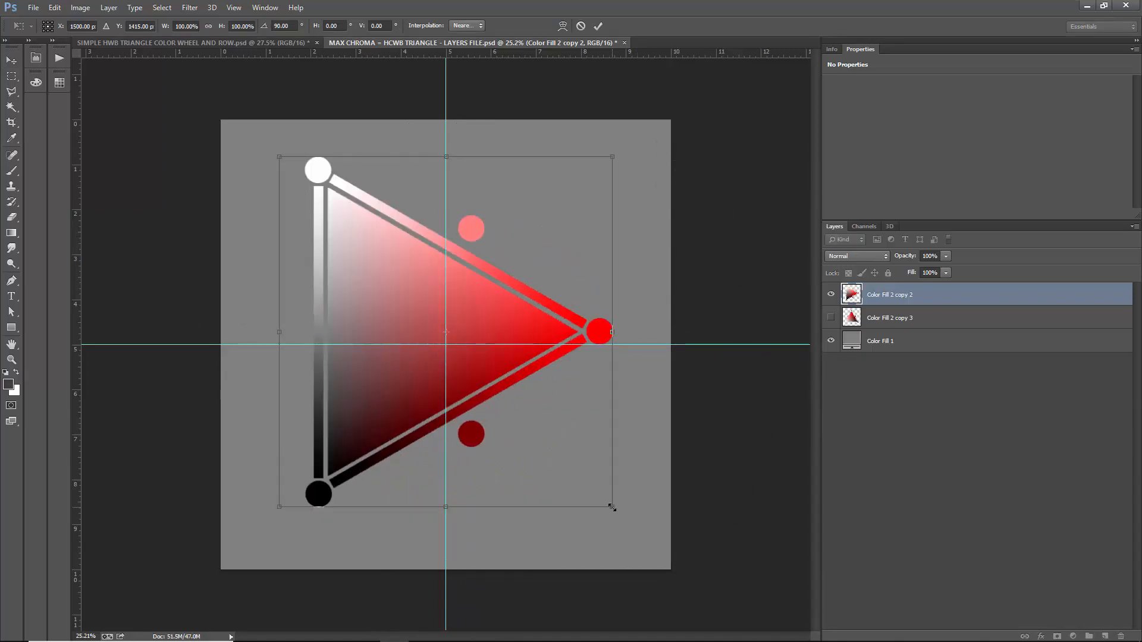
pyautogui.moveTo(611, 507); pyautogui.dragTo(356, 360)
pyautogui.moveTo(324, 237); pyautogui.dragTo(267, 345)
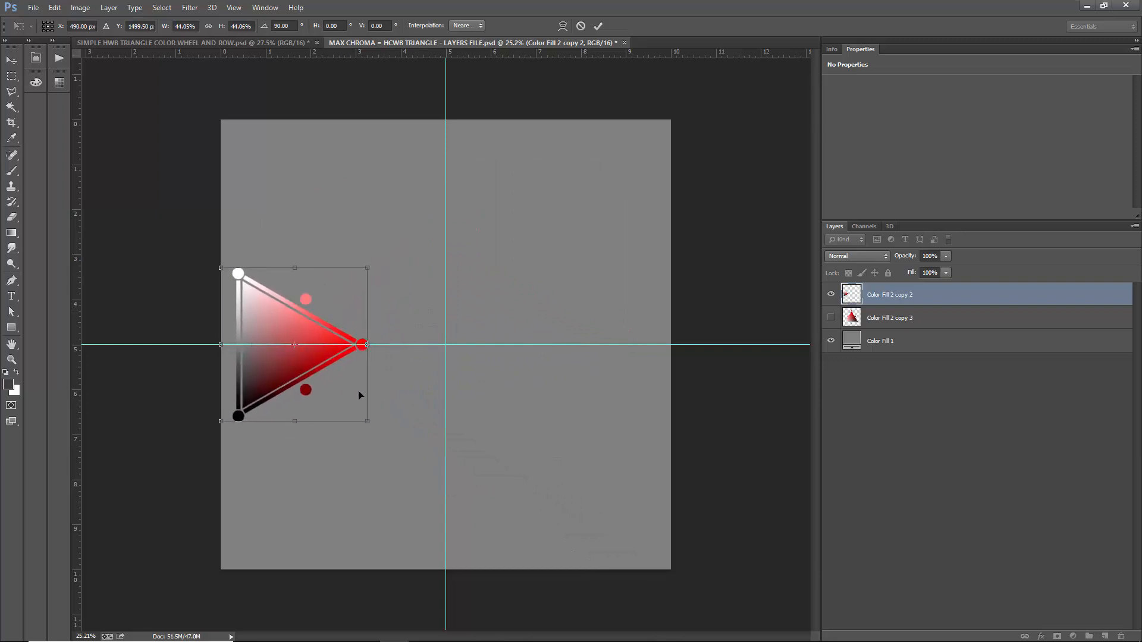
# - Shrink the rotated triangle to about 34.5%, keeping it against the canvas's left edge and centered on the horizontal guide, and apply the transform
pyautogui.moveTo(368, 345); pyautogui.dragTo(343, 351)
pyautogui.hotkey('ctrl', 'z')
pyautogui.moveTo(367, 422); pyautogui.dragTo(254, 441)
pyautogui.moveTo(257, 311); pyautogui.dragTo(250, 345)
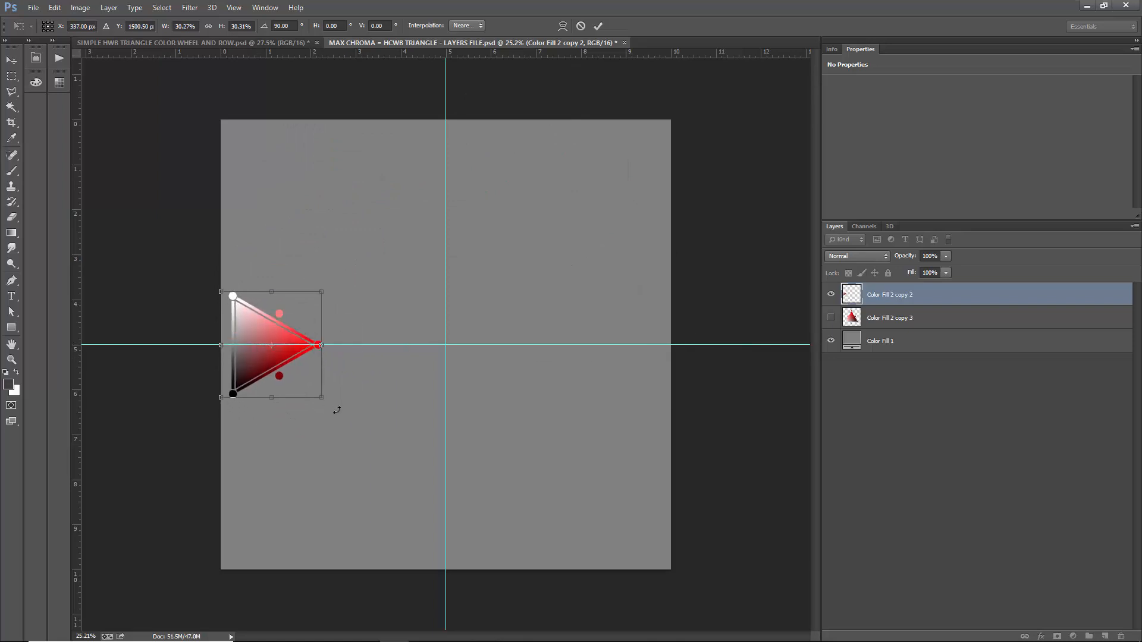
pyautogui.moveTo(323, 404); pyautogui.dragTo(335, 416)
pyautogui.moveTo(313, 376); pyautogui.dragTo(312, 368)
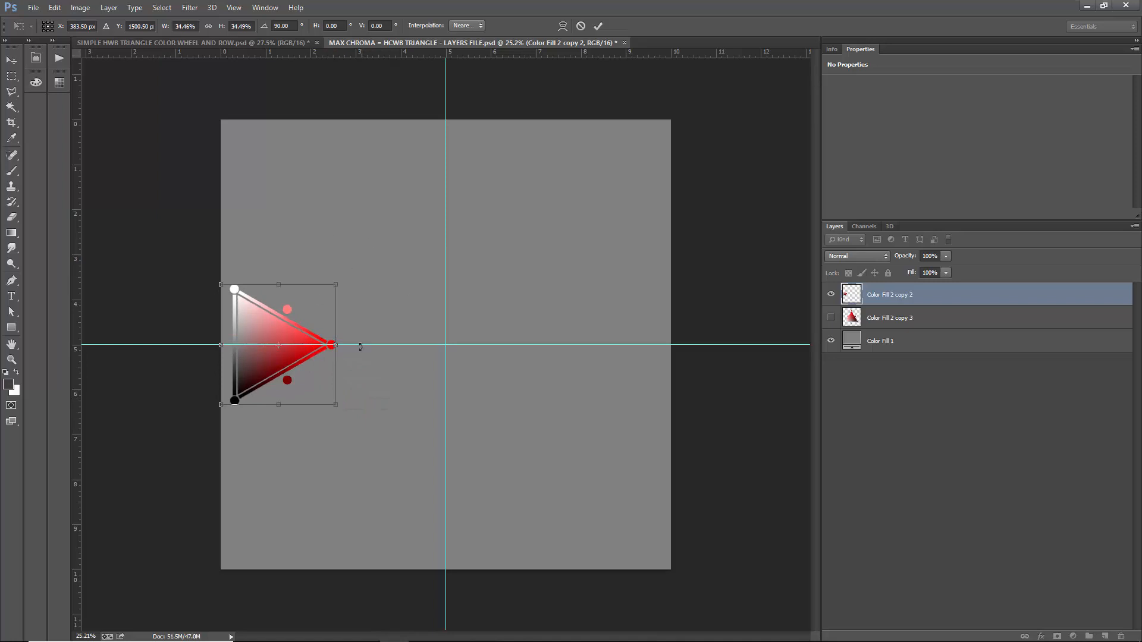
pyautogui.press('Return')
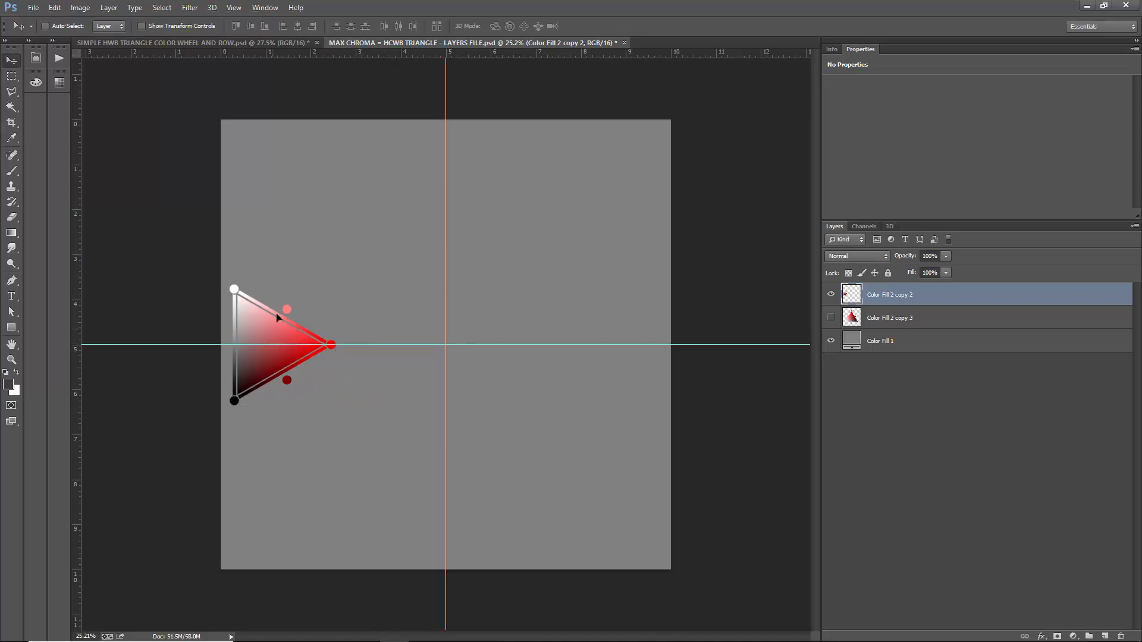
pyautogui.moveTo(277, 317); pyautogui.dragTo(323, 218)
pyautogui.hotkey('ctrl', 't')
pyautogui.moveTo(383, 298); pyautogui.dragTo(350, 388)
# - Duplicate the small red triangle to the canvas's right edge, aligned on the horizontal guide
pyautogui.moveTo(246, 327); pyautogui.dragTo(576, 319)
pyautogui.hotkey('ctrl', 't')
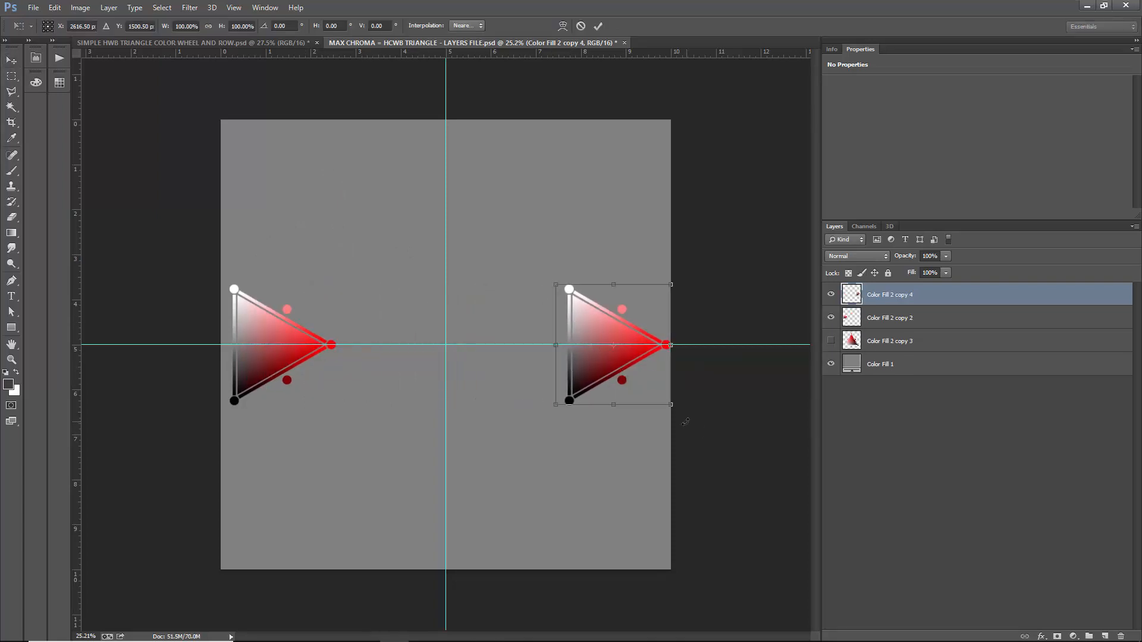
pyautogui.moveTo(687, 426); pyautogui.dragTo(614, 477)
pyautogui.hotkey('ctrl', 'z')
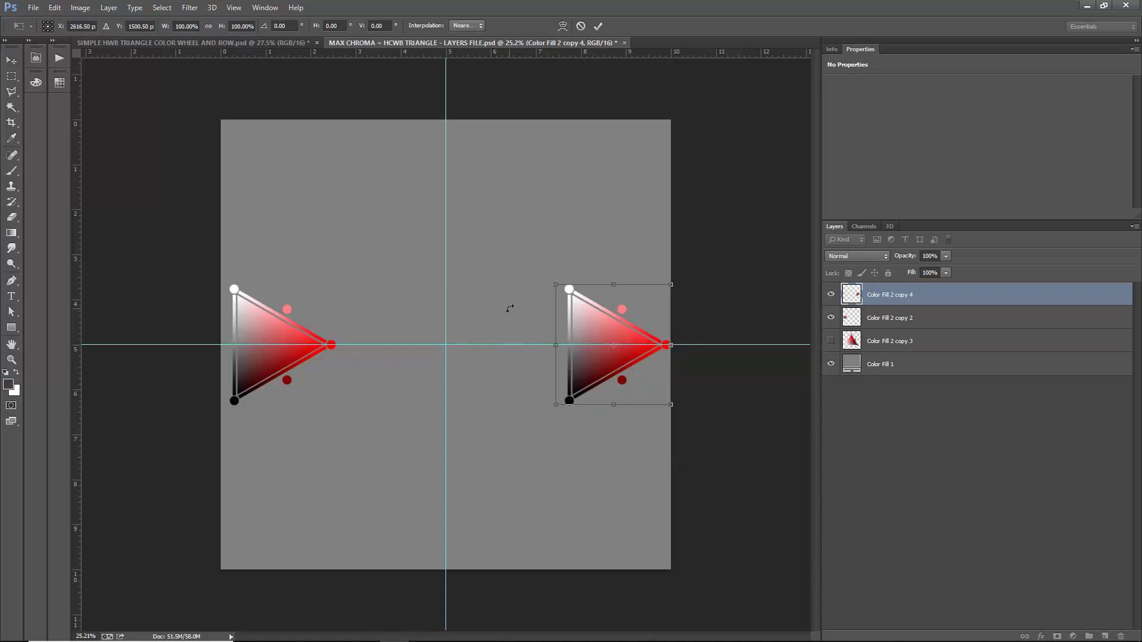
pyautogui.press('Return')
# - Rotate the duplicated triangle 180 degrees with Free Transform so its colored tip points toward the canvas center
pyautogui.click(54, 7)
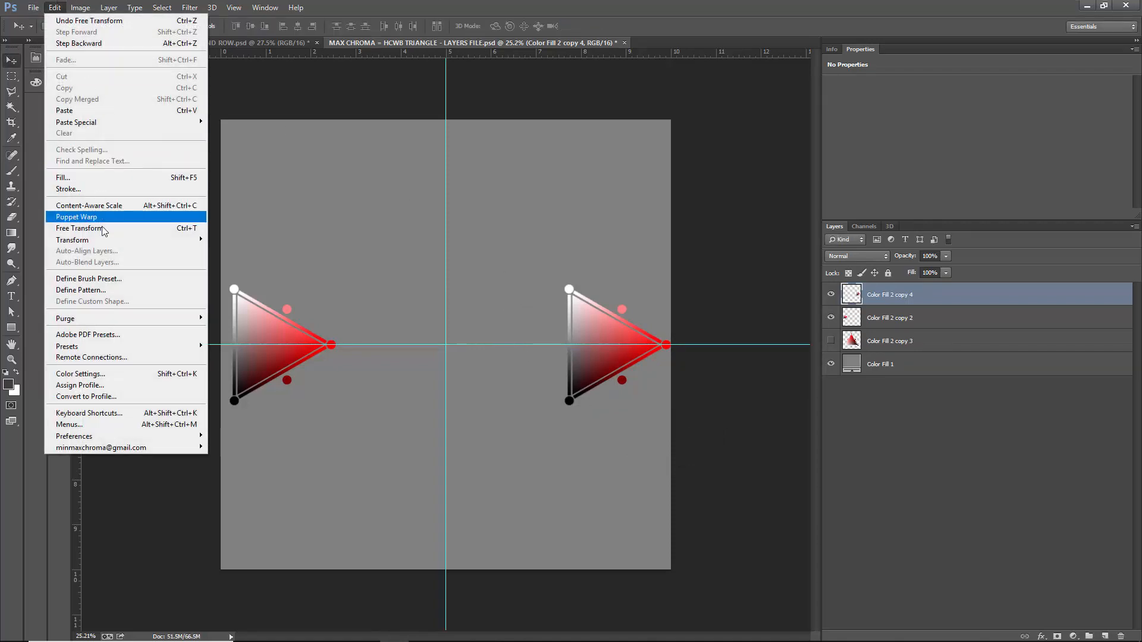
pyautogui.click(102, 229)
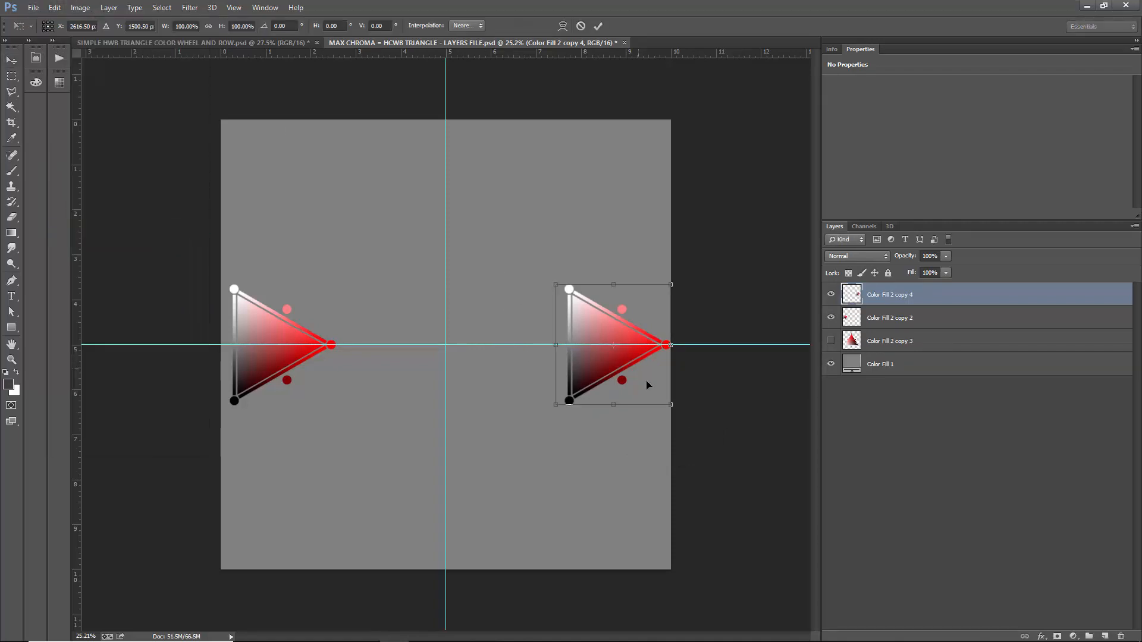
pyautogui.moveTo(690, 423); pyautogui.dragTo(547, 269)
pyautogui.press('Return')
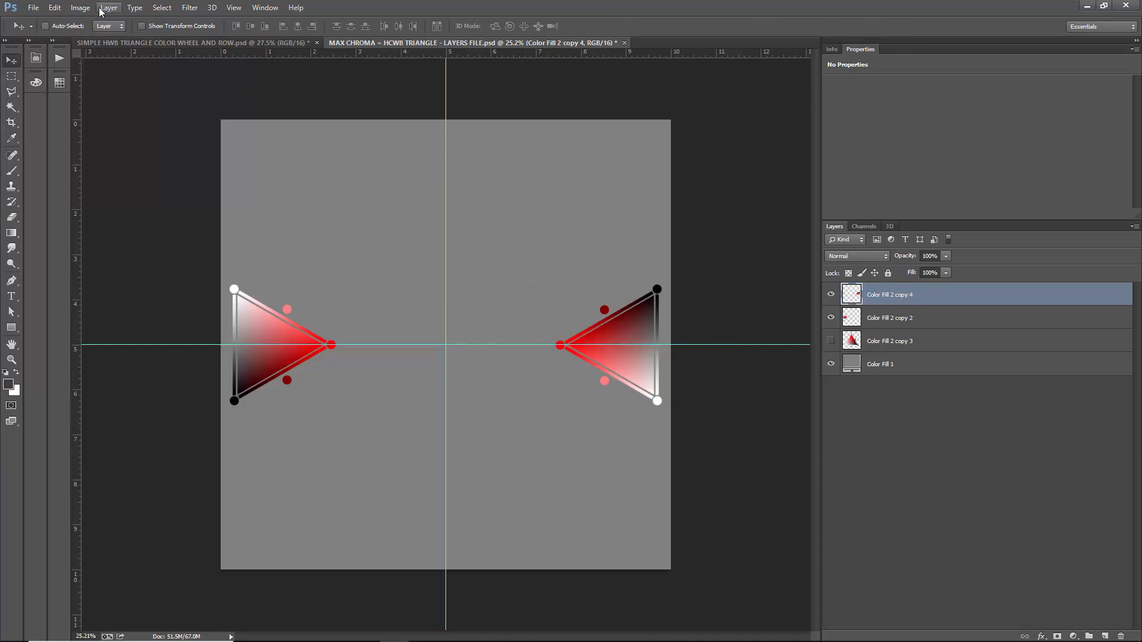
# - Apply a Hue/Saturation adjustment with Master hue 180 to the duplicated triangle, turning it cyan
pyautogui.click(81, 8)
pyautogui.moveTo(107, 37)
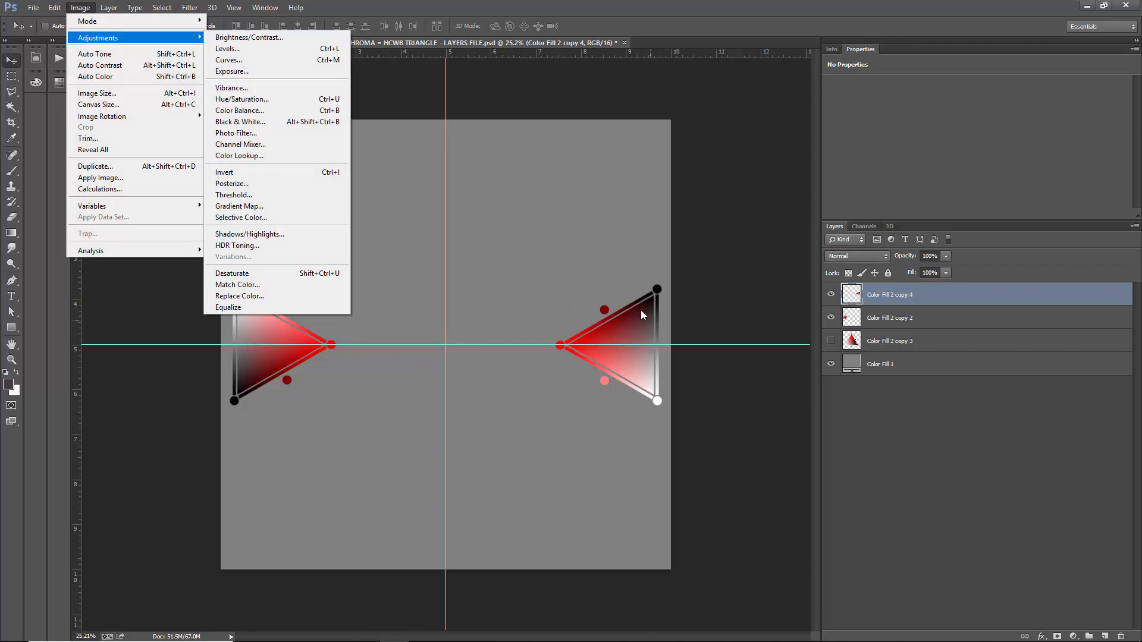
pyautogui.click(242, 99)
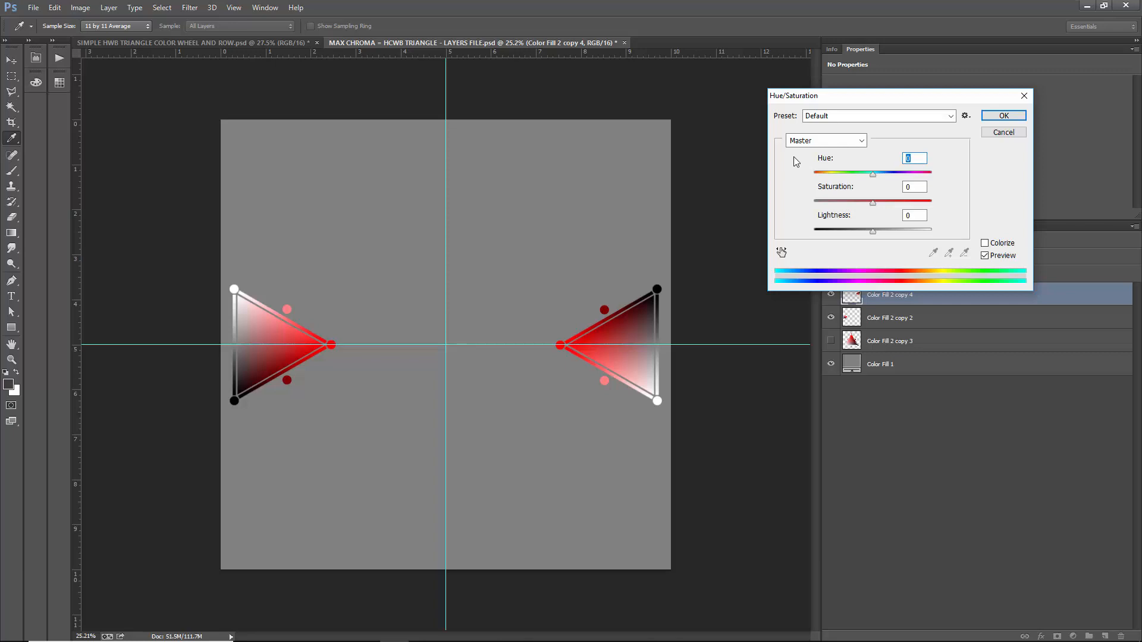
pyautogui.click(825, 140)
pyautogui.click(820, 147)
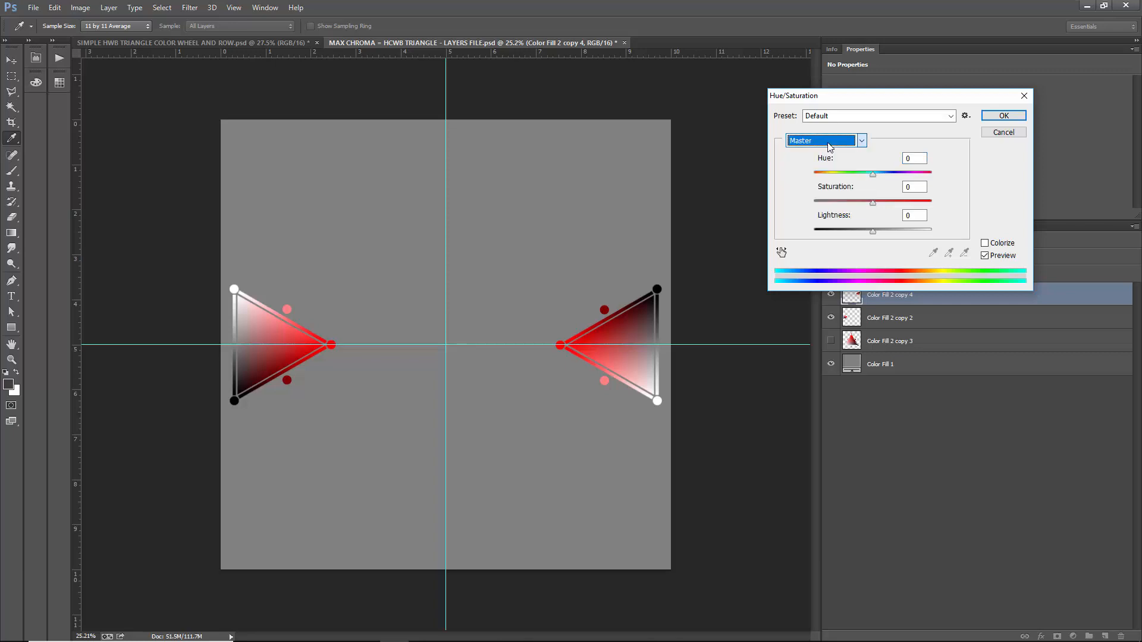
pyautogui.doubleClick(910, 158)
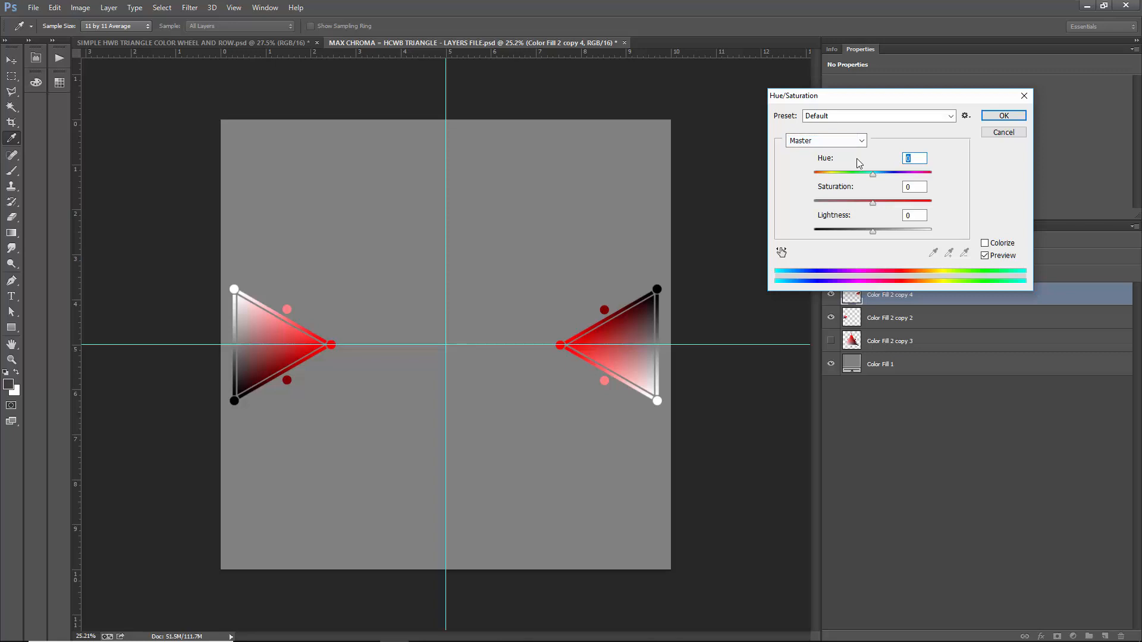
pyautogui.write('180')
pyautogui.press('Return')
pyautogui.press('v')
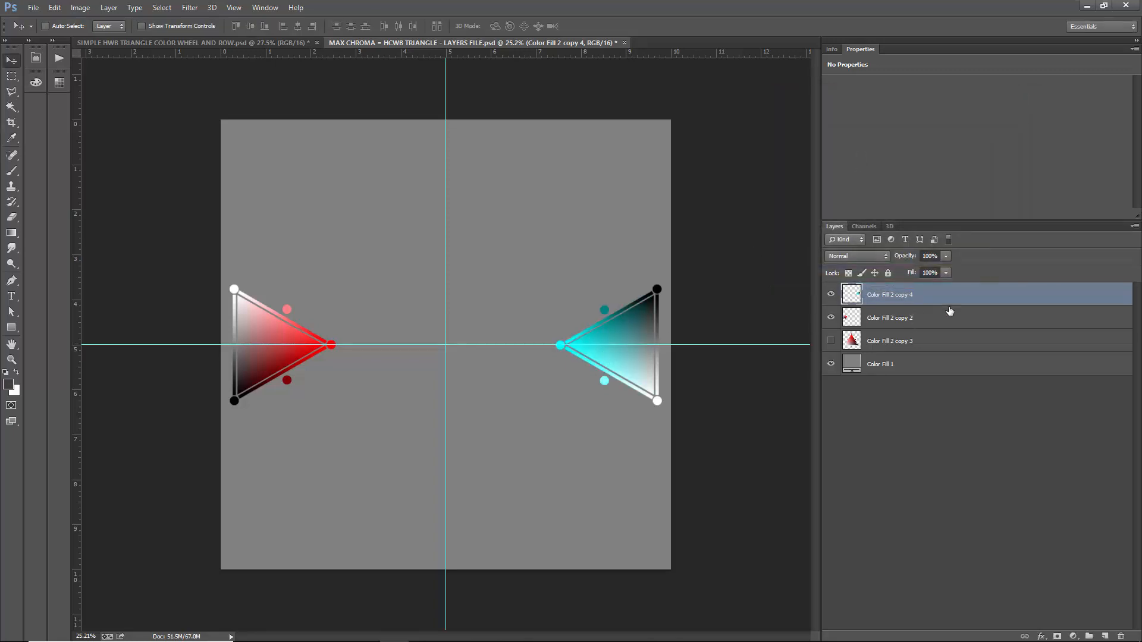
# - Merge the cyan triangle layer down into the red triangle layer and duplicate the merged pair
pyautogui.click(109, 7)
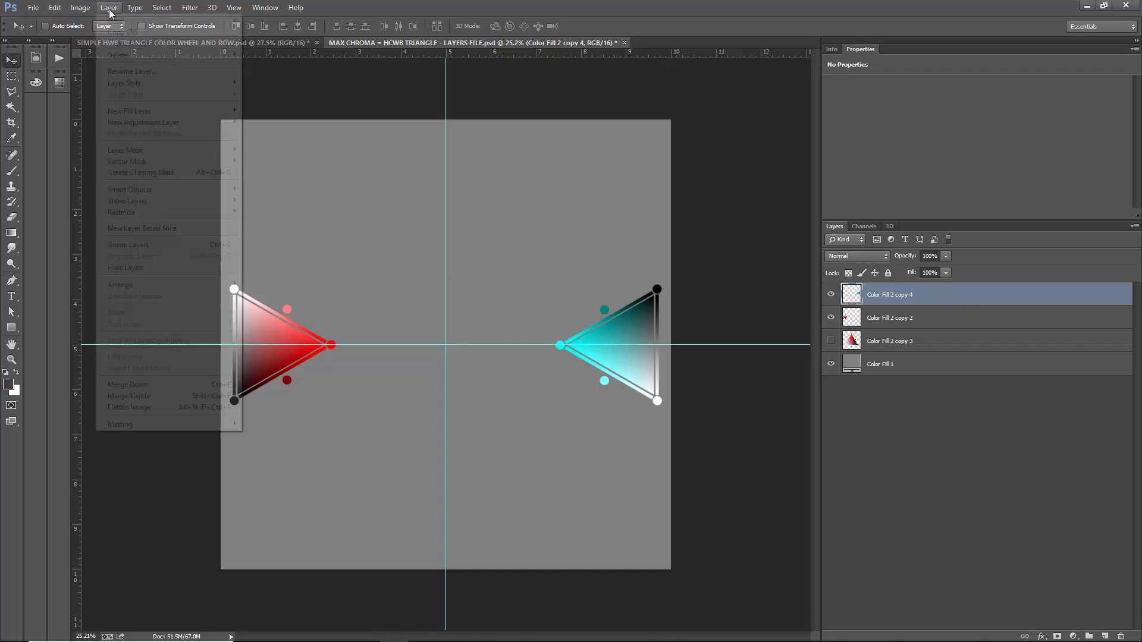
pyautogui.click(173, 385)
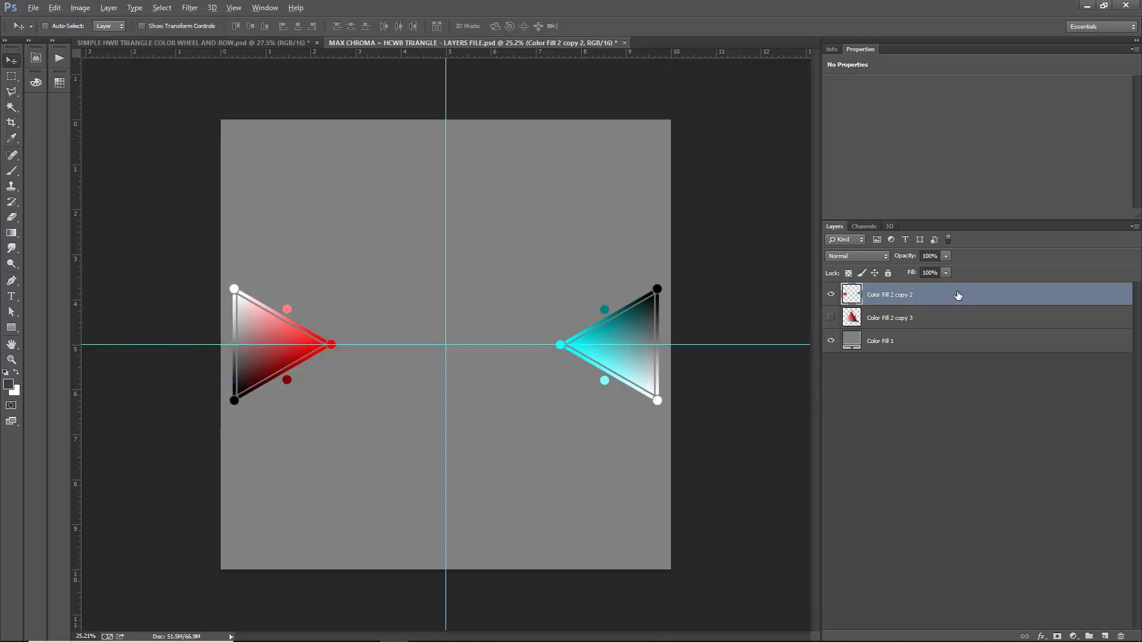
pyautogui.hotkey('ctrl', 'z')
pyautogui.hotkey('ctrl', 'z')
pyautogui.rightClick(953, 301)
pyautogui.click(981, 199)
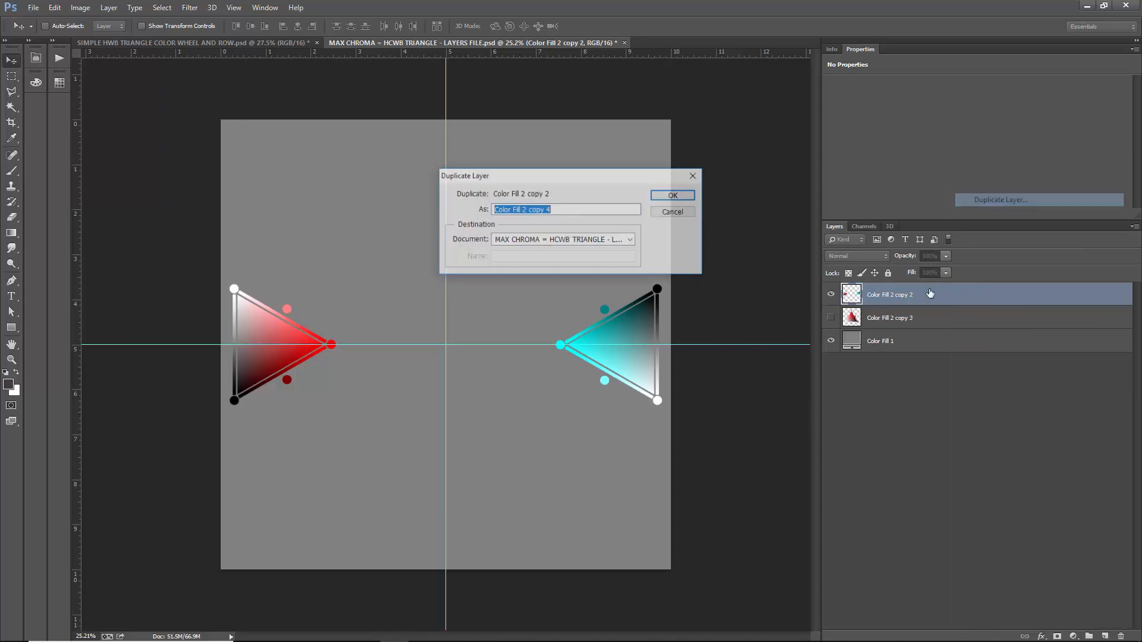
pyautogui.click(678, 197)
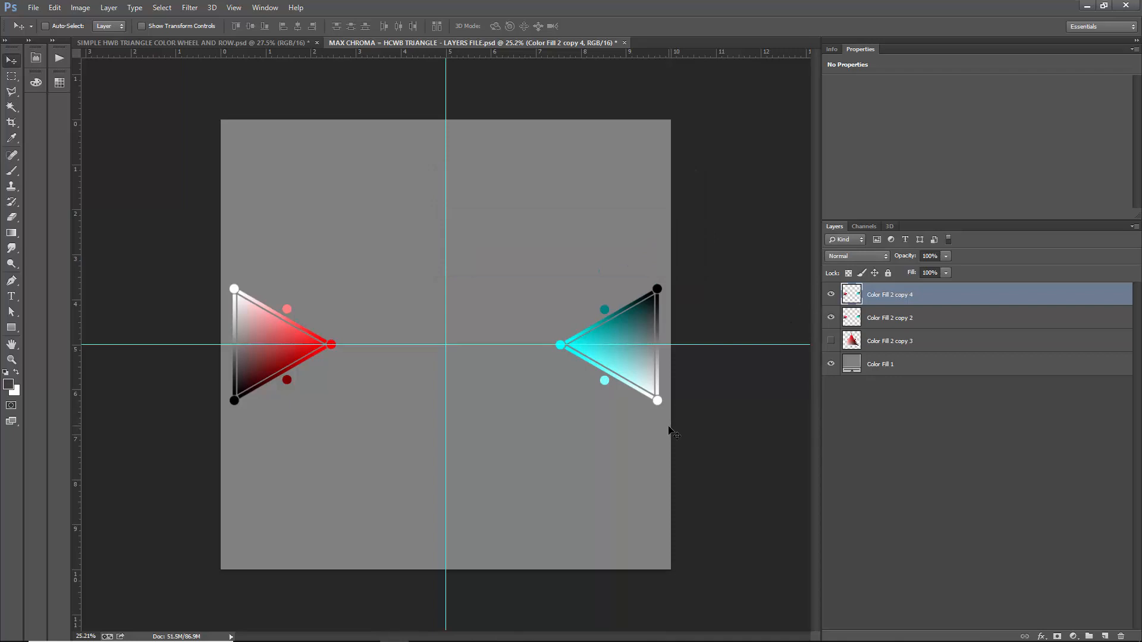
# - Rotate the duplicated red and cyan pair 30 degrees around the canvas center and check the spacing between neighbouring triangles
pyautogui.hotkey('ctrl', 't')
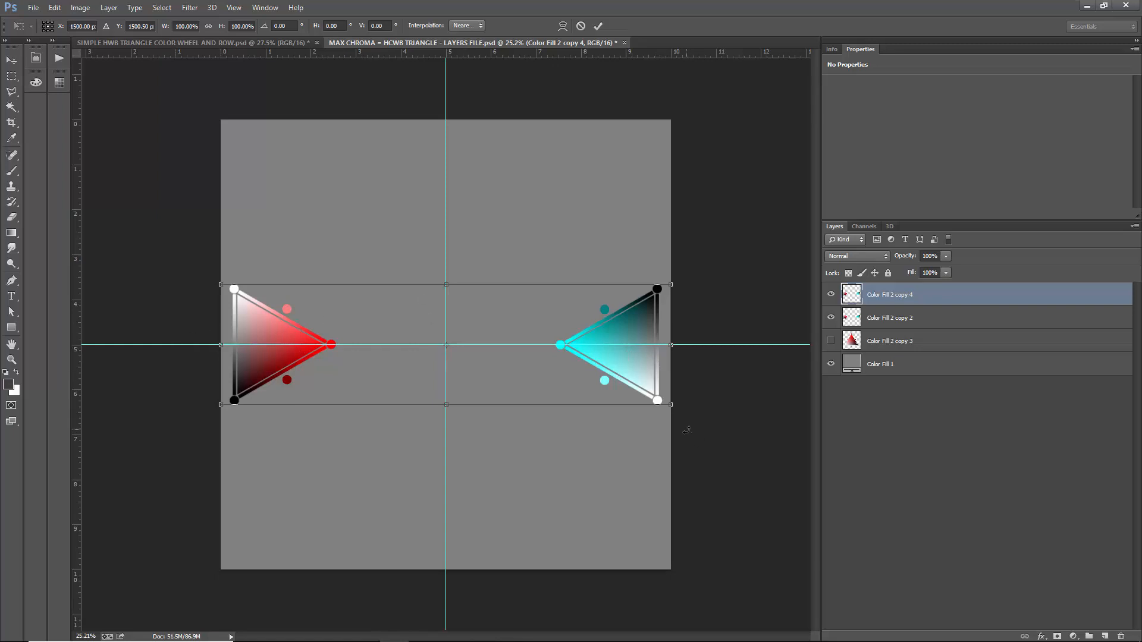
pyautogui.moveTo(687, 429); pyautogui.dragTo(637, 555)
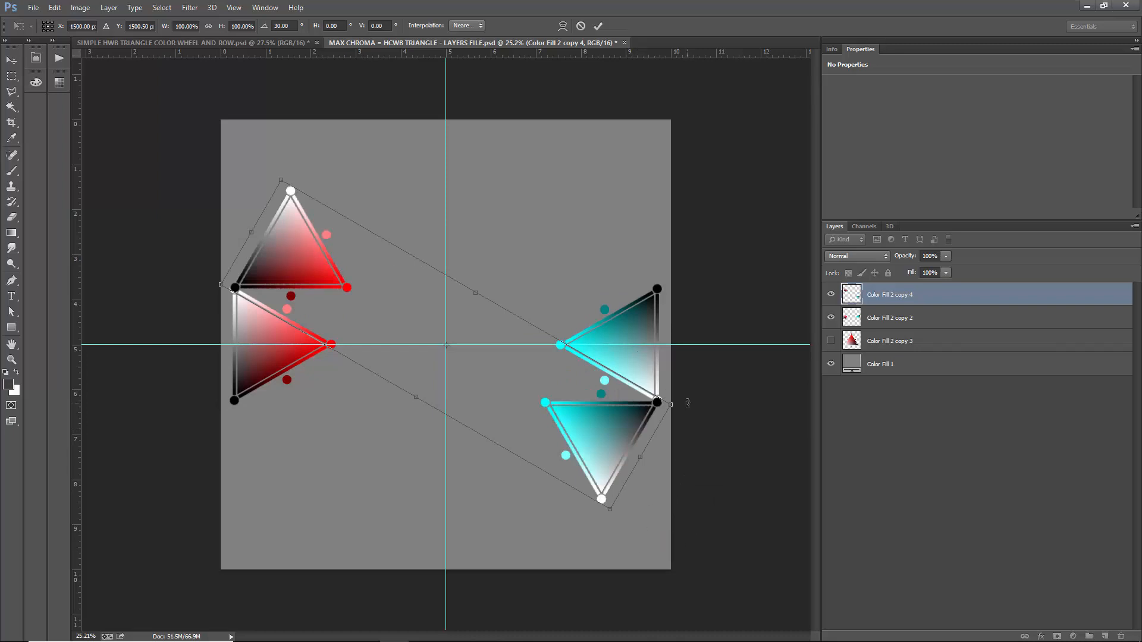
pyautogui.press('Return')
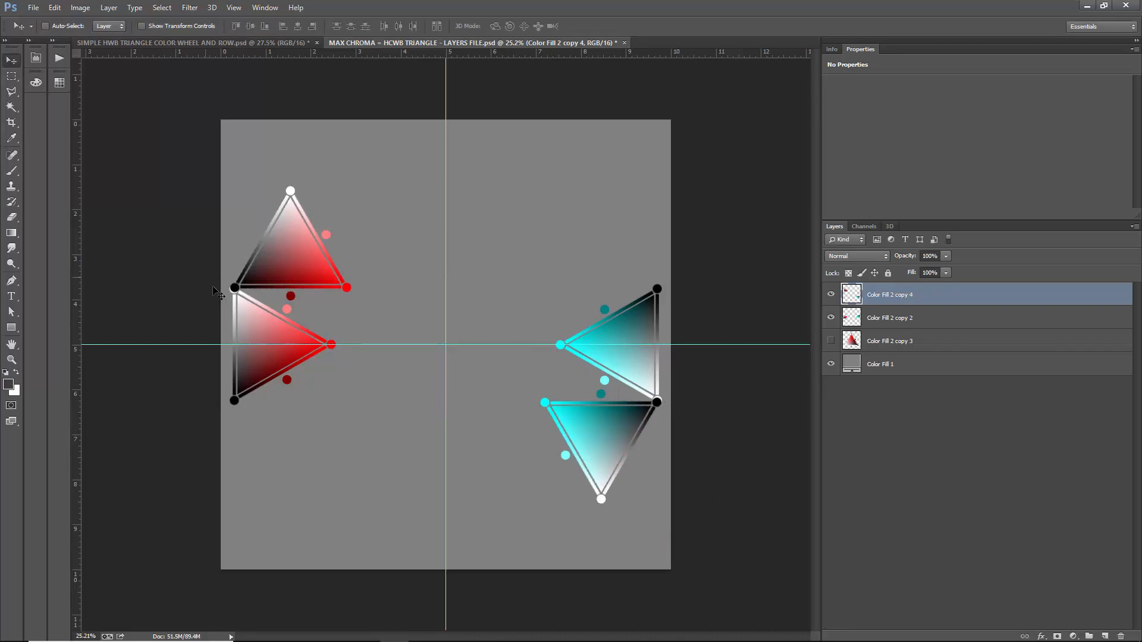
pyautogui.scroll(11, 234, 290)
pyautogui.scroll(-9, 237, 291)
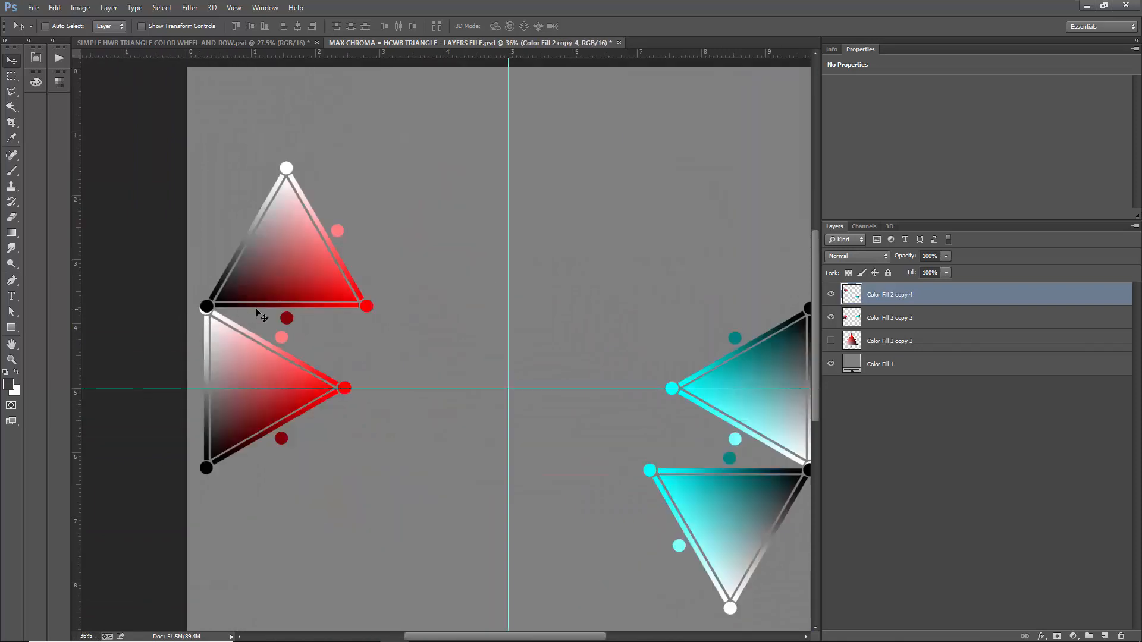
# - Undo back through the rotation, merge, hue change and duplication until only the small red triangle is left on the background
pyautogui.scroll(-1, 262, 317)
pyautogui.hotkey('ctrl', 'z')
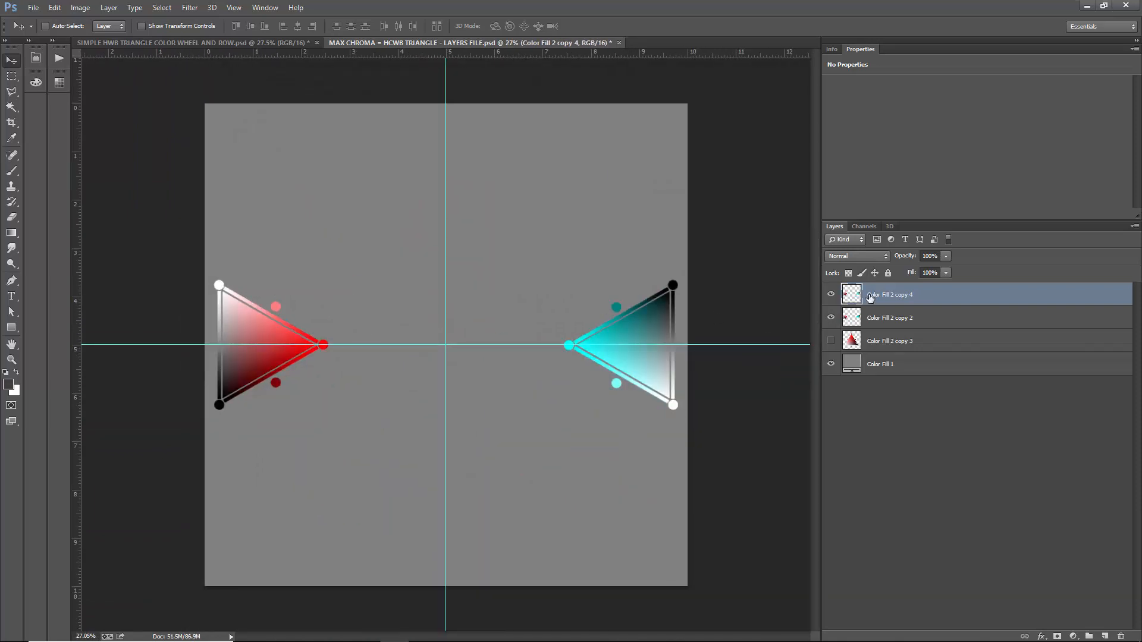
pyautogui.hotkey('ctrl', 'z')
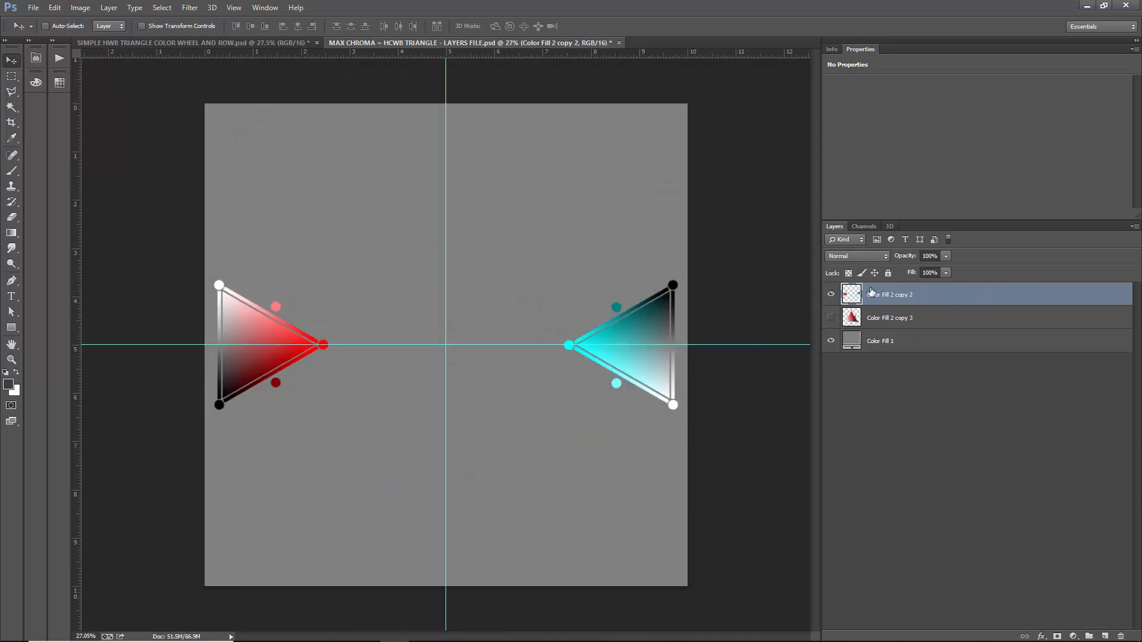
pyautogui.hotkey('ctrl', 'z')
pyautogui.hotkey('ctrl', 'z')
pyautogui.hotkey('ctrl', 'z')
pyautogui.hotkey('ctrl', 'z')
pyautogui.hotkey('ctrl', 'z')
pyautogui.hotkey('ctrl', 'z')
pyautogui.hotkey('ctrl', 'z')
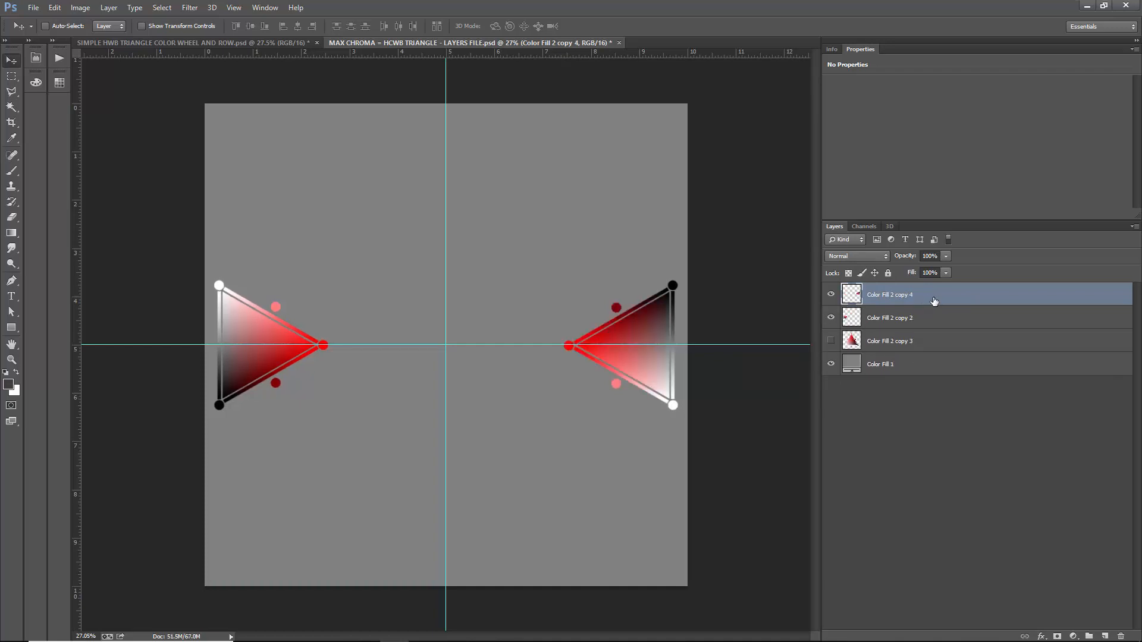
pyautogui.hotkey('ctrl', 'z')
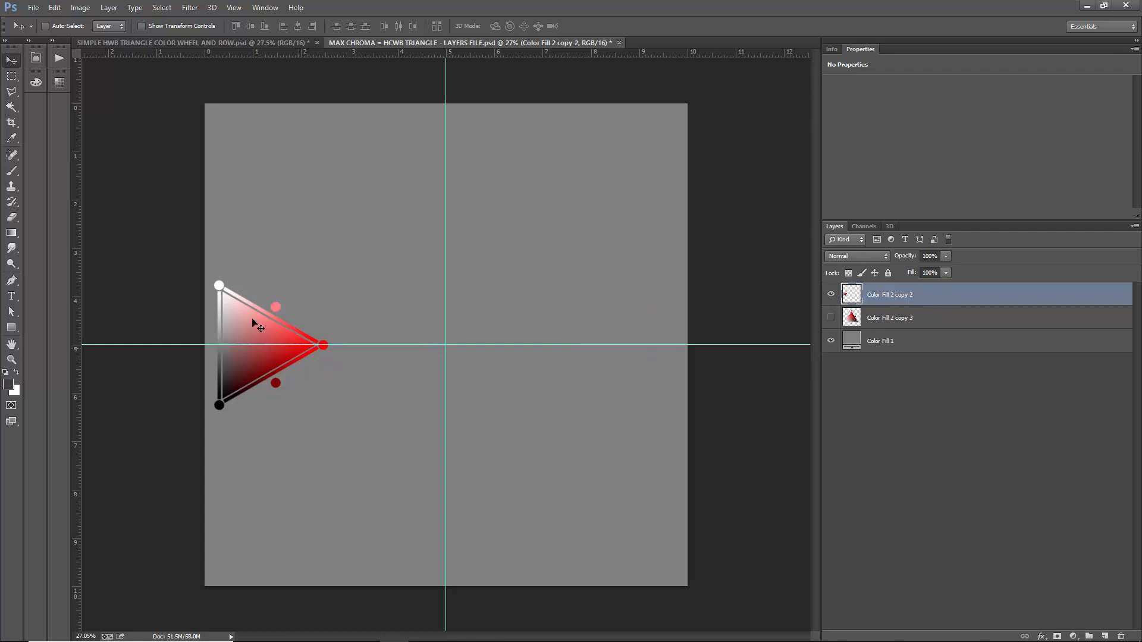
# - Scale the red triangle down to about 88% at the canvas's left edge and recenter it on the horizontal guide
pyautogui.scroll(1, 253, 320)
pyautogui.hotkey('ctrl', 't')
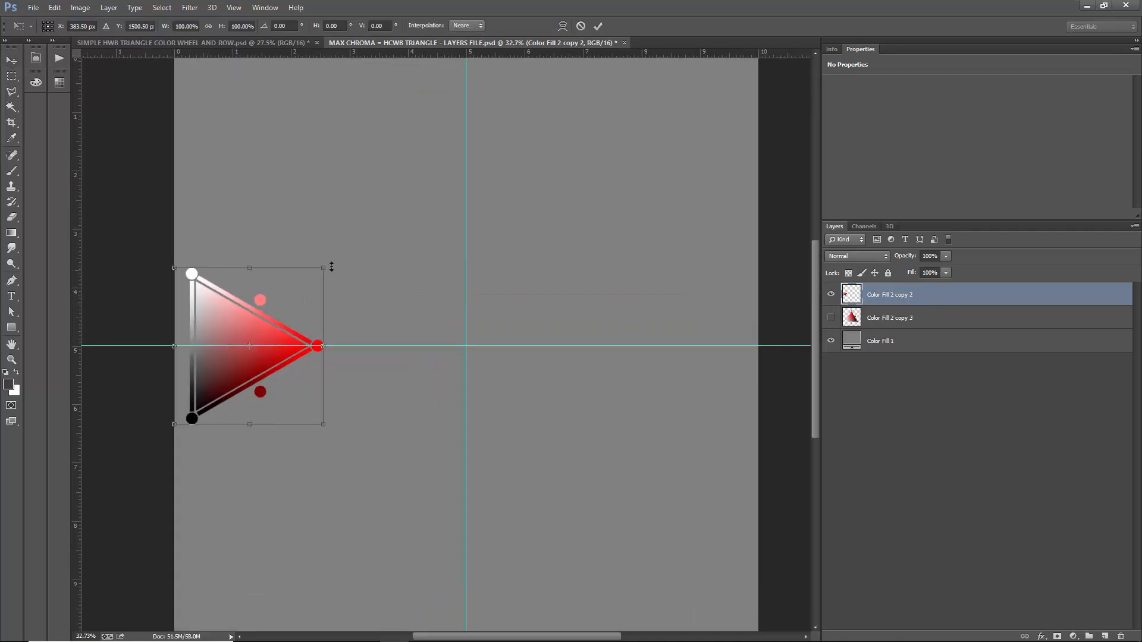
pyautogui.moveTo(323, 268); pyautogui.dragTo(306, 286)
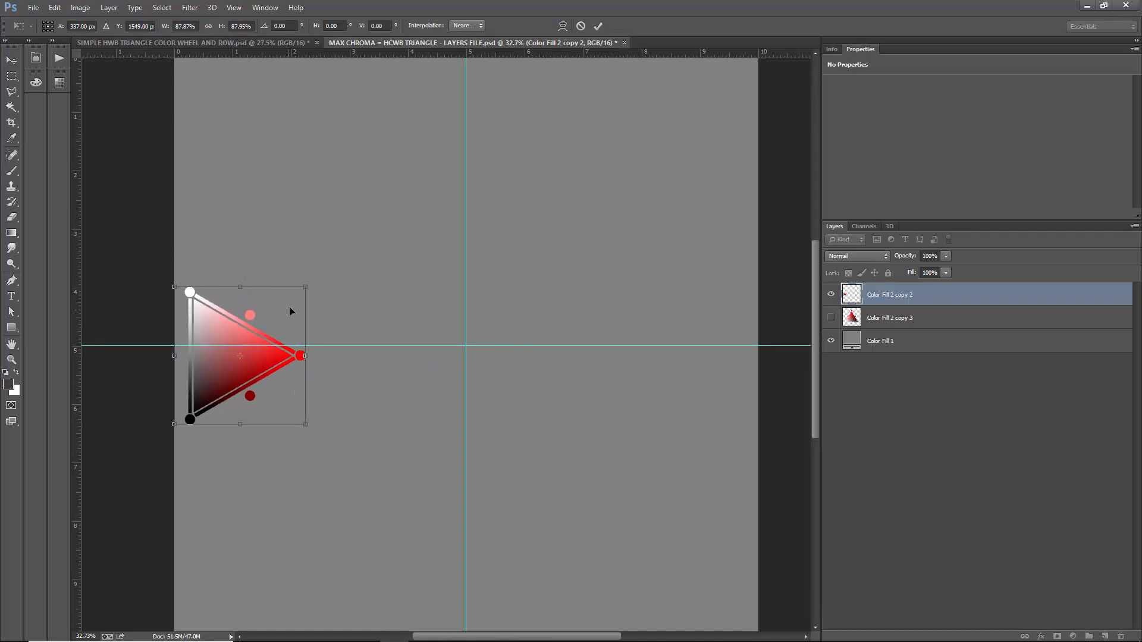
pyautogui.press('Return')
pyautogui.moveTo(198, 329); pyautogui.dragTo(198, 319)
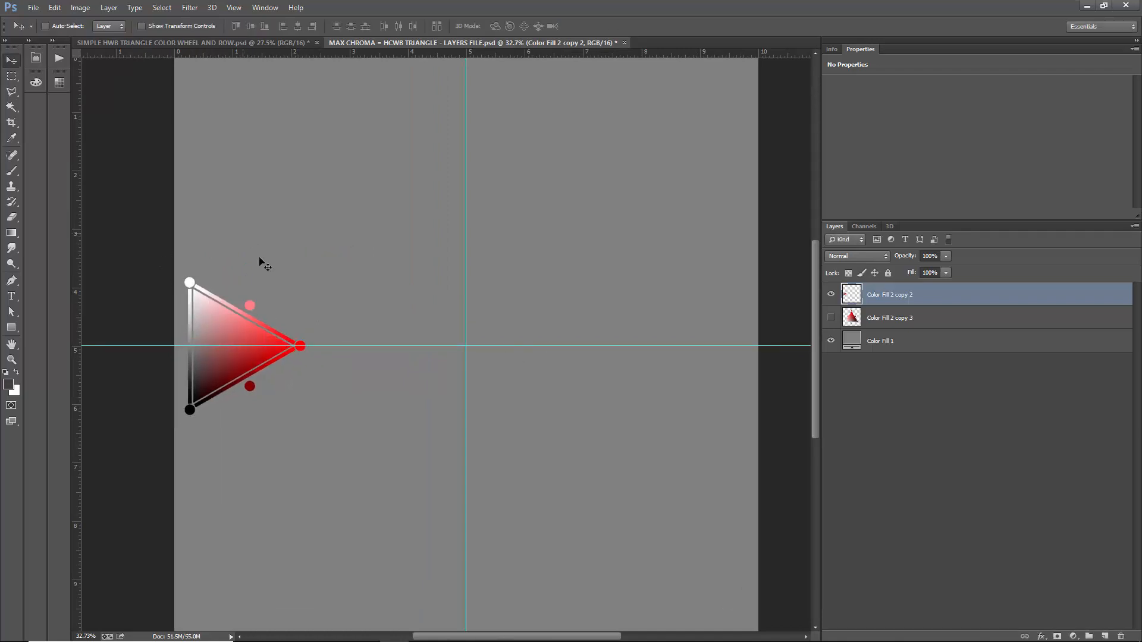
# - Duplicate the smaller red triangle to the opposite canvas edge along the guide and rotate the copy 180 degrees to face the center
pyautogui.scroll(-3, 307, 301)
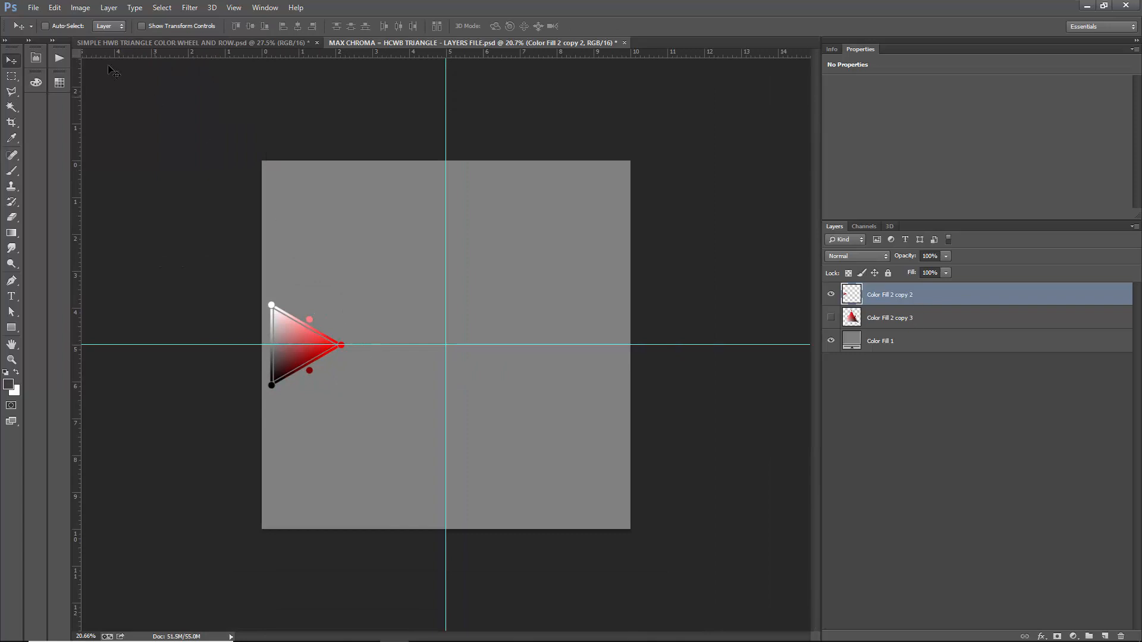
pyautogui.click(54, 7)
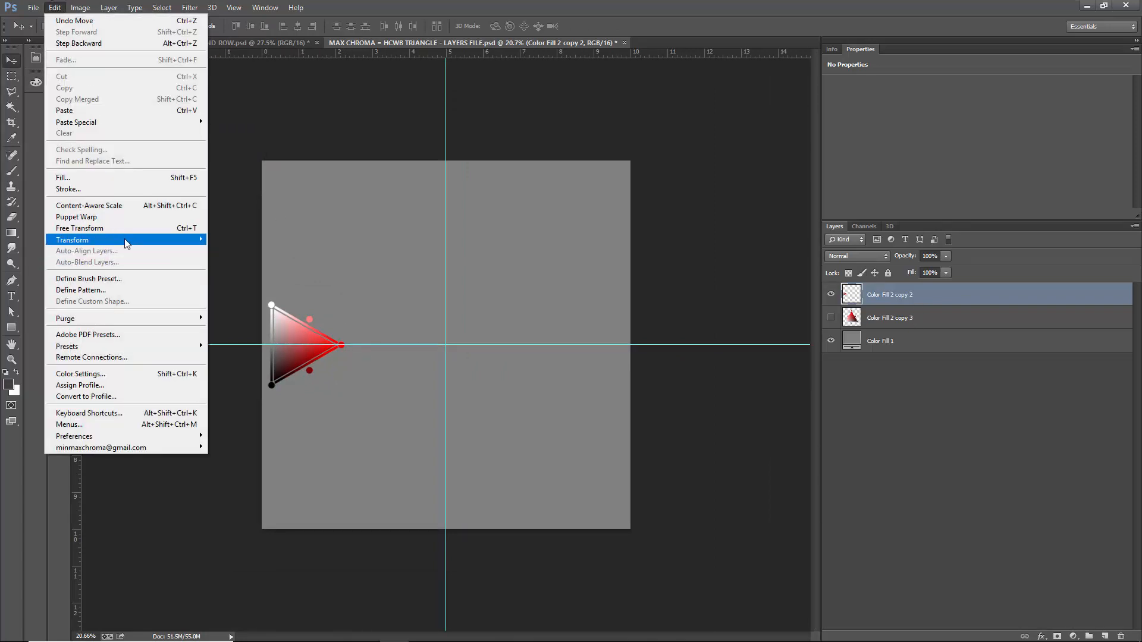
pyautogui.click(51, 6)
pyautogui.moveTo(299, 317); pyautogui.dragTo(566, 335)
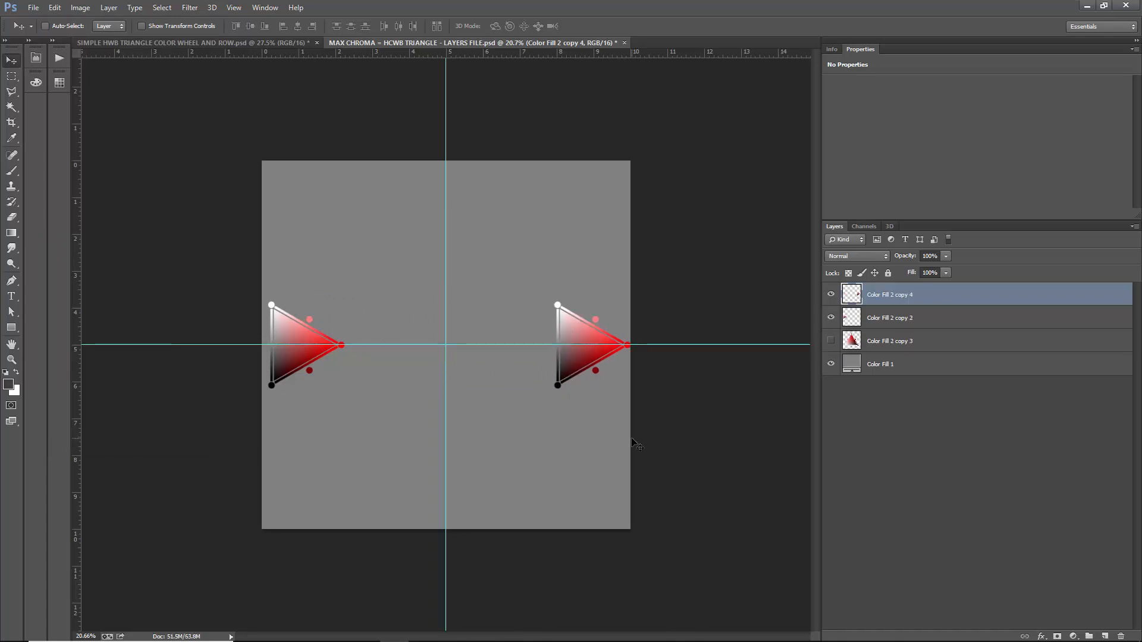
pyautogui.hotkey('ctrl', 't')
pyautogui.moveTo(648, 412); pyautogui.dragTo(535, 288)
pyautogui.press('Return')
# - Shift the rotated copy's Master hue to 180 with Hue/Saturation to make it cyan
pyautogui.hotkey('ctrl', 'u')
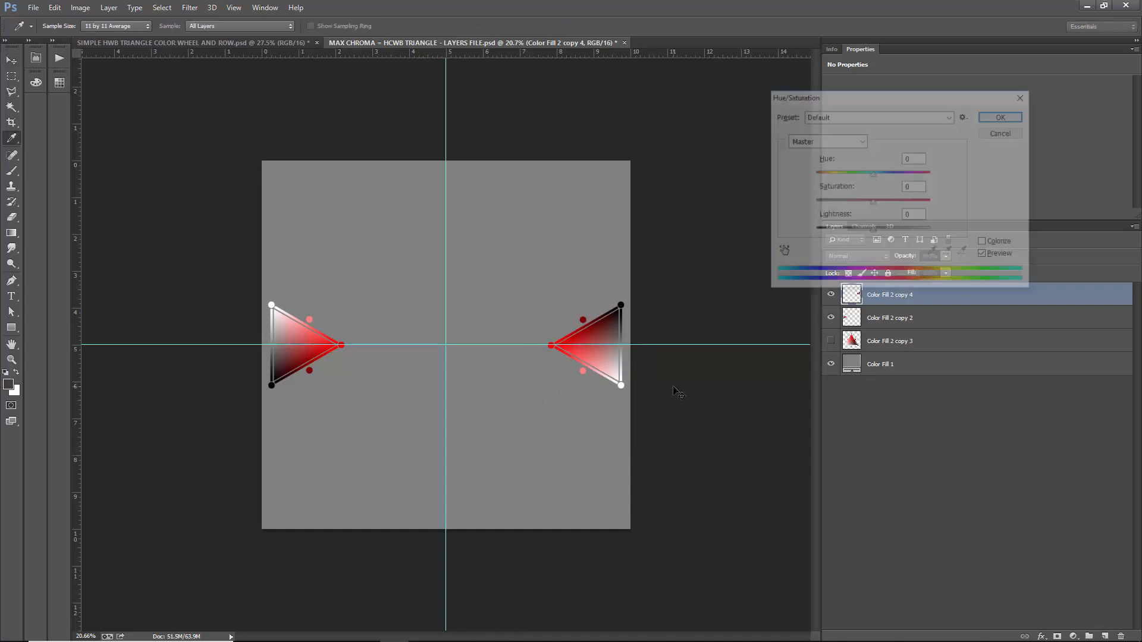
pyautogui.doubleClick(918, 158)
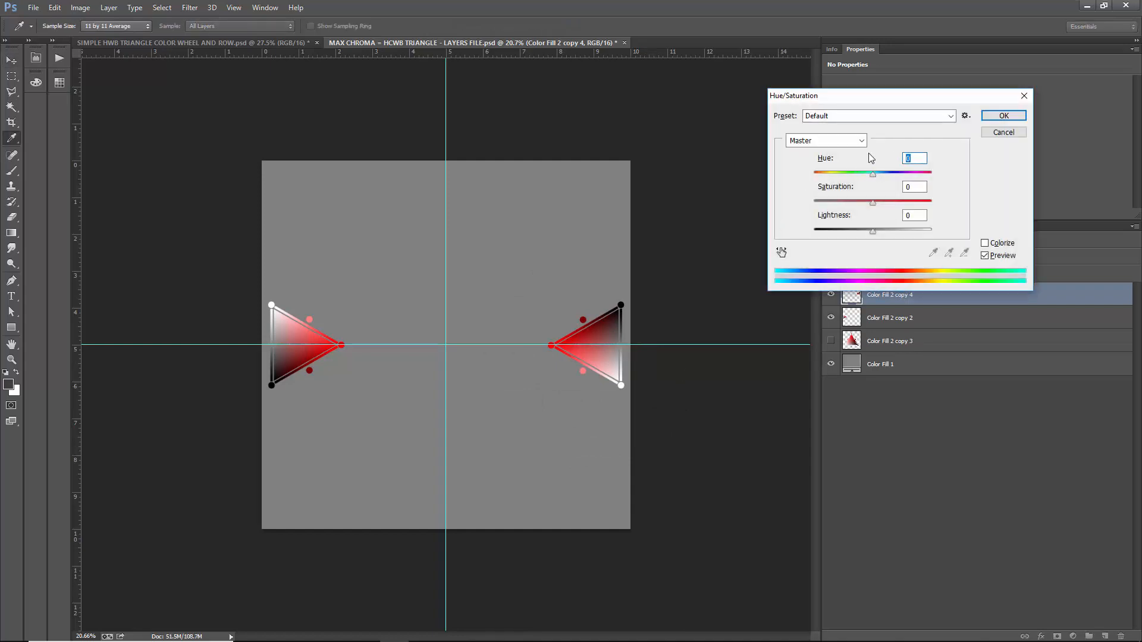
pyautogui.write('180')
pyautogui.press('Return')
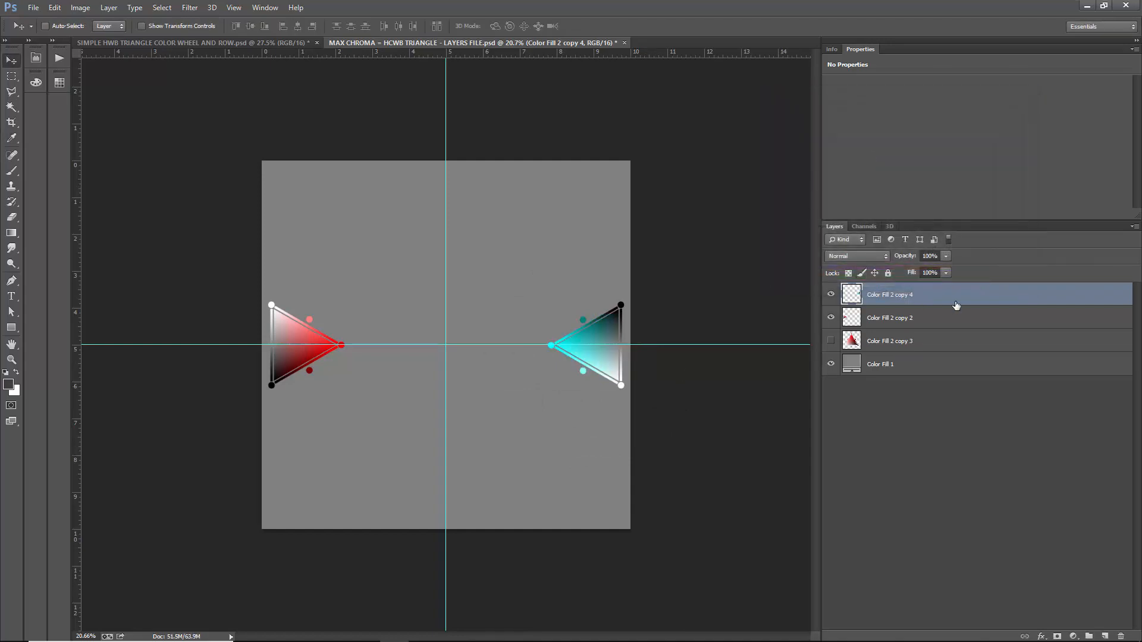
# - Merge the cyan and red triangle layers, duplicate the merged pair, and rotate the duplicate 30 degrees around the canvas center
pyautogui.hotkey('ctrl', 'e')
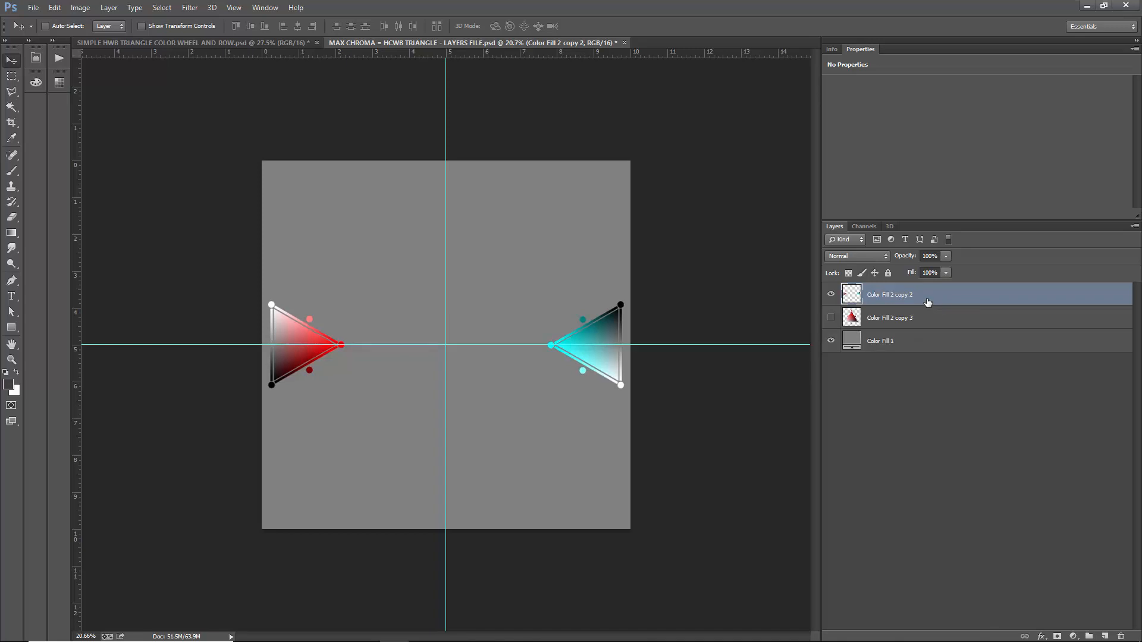
pyautogui.hotkey('ctrl', 'z')
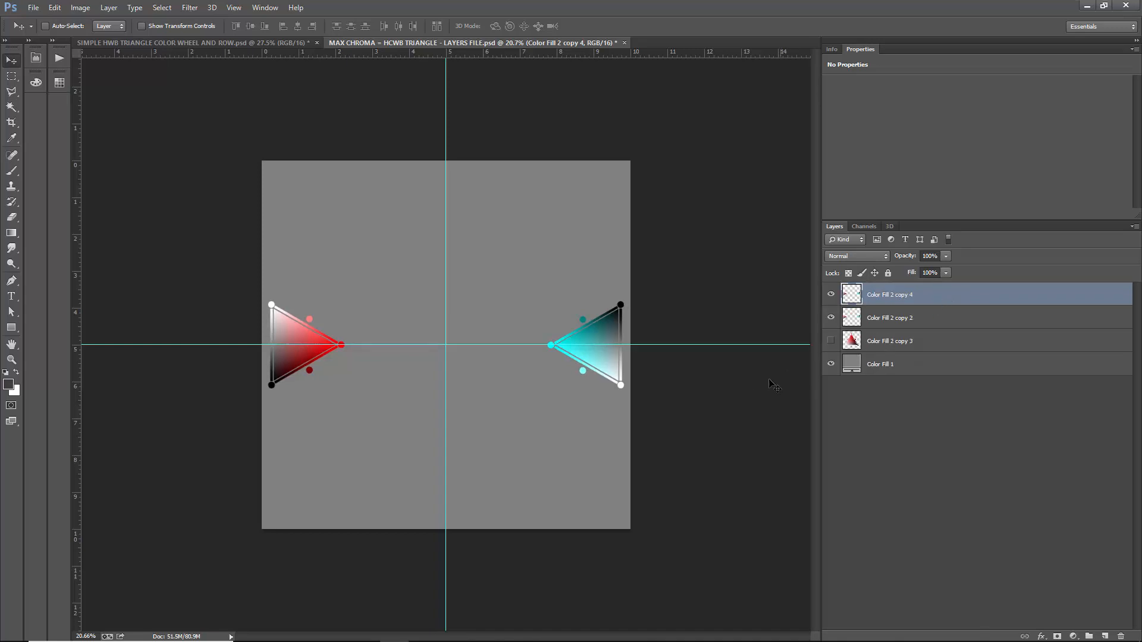
pyautogui.hotkey('ctrl', 't')
pyautogui.moveTo(657, 415); pyautogui.dragTo(605, 506)
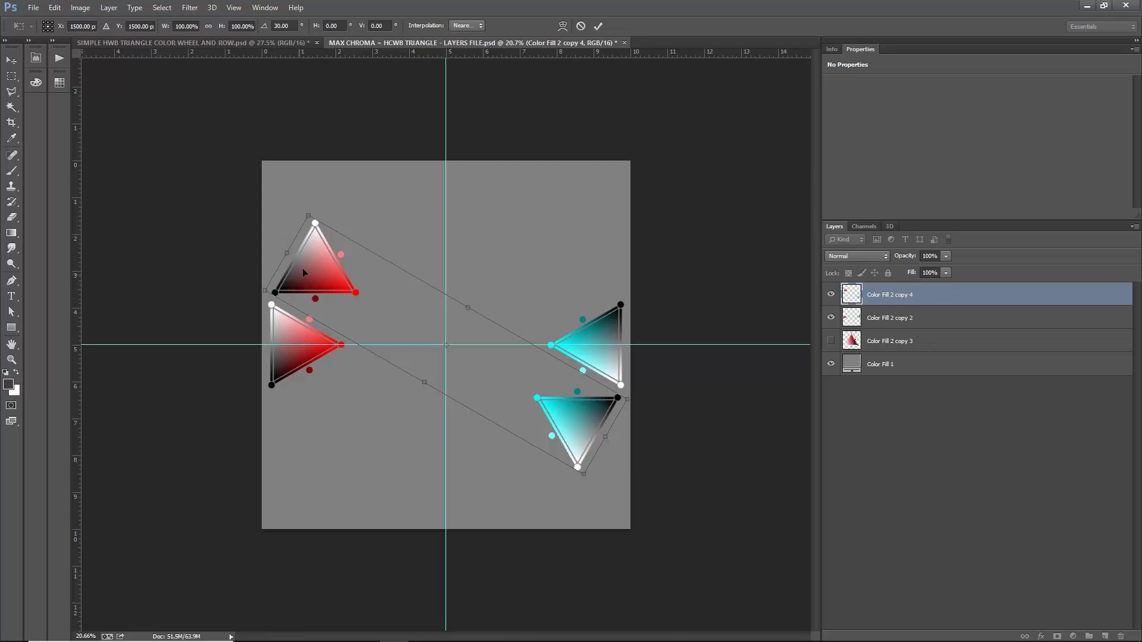
pyautogui.press('Return')
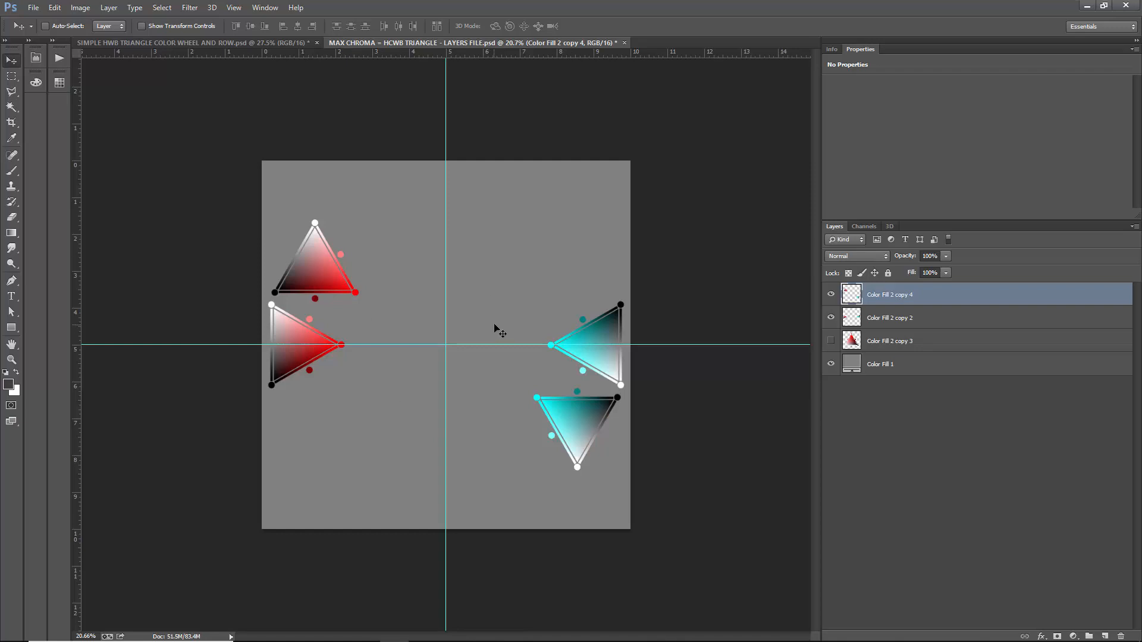
# - Apply Hue/Saturation with Master hue 30 to the rotated pair, turning it orange and azure blue
pyautogui.hotkey('ctrl', 'u')
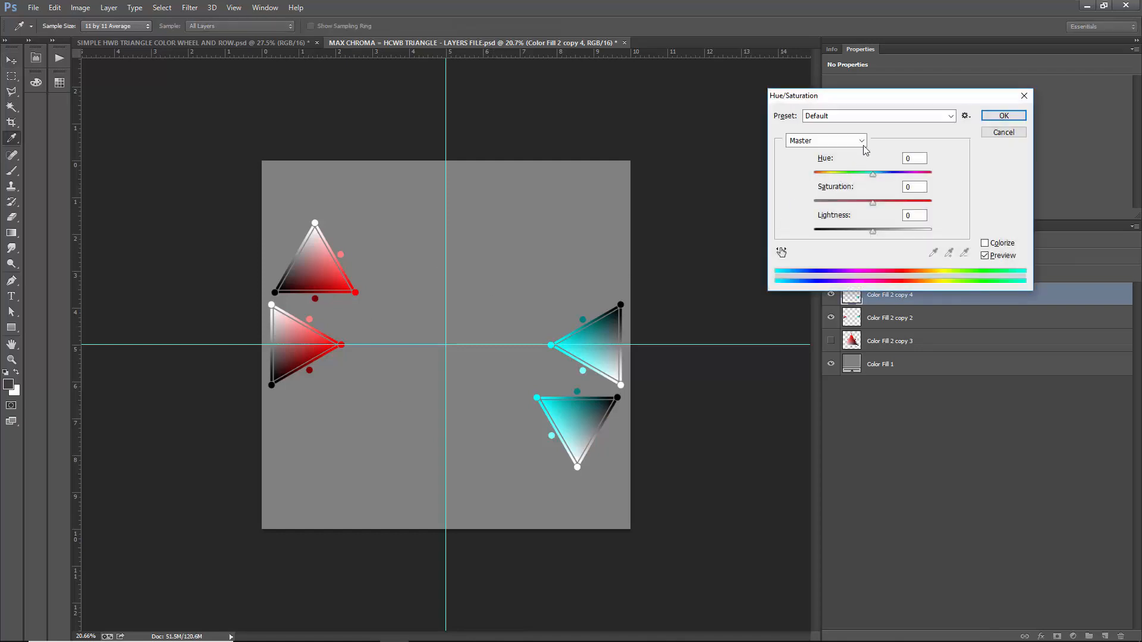
pyautogui.write('30')
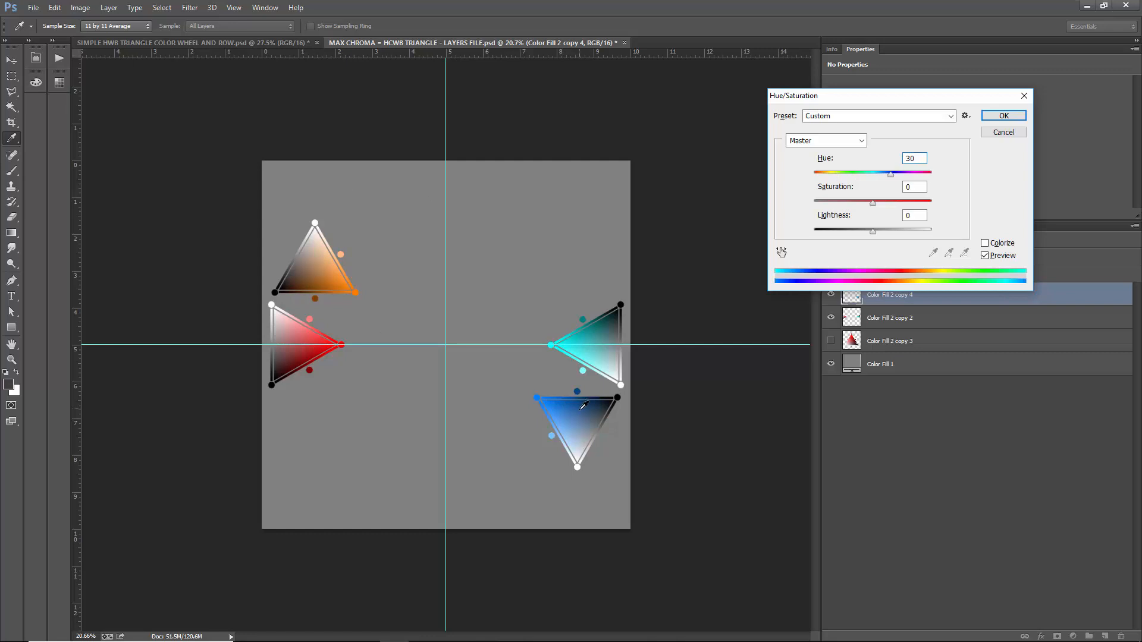
pyautogui.press('Return')
# - Duplicate the original red and cyan pair to the top of the layer stack and rotate the copy 60 degrees
pyautogui.click(951, 321)
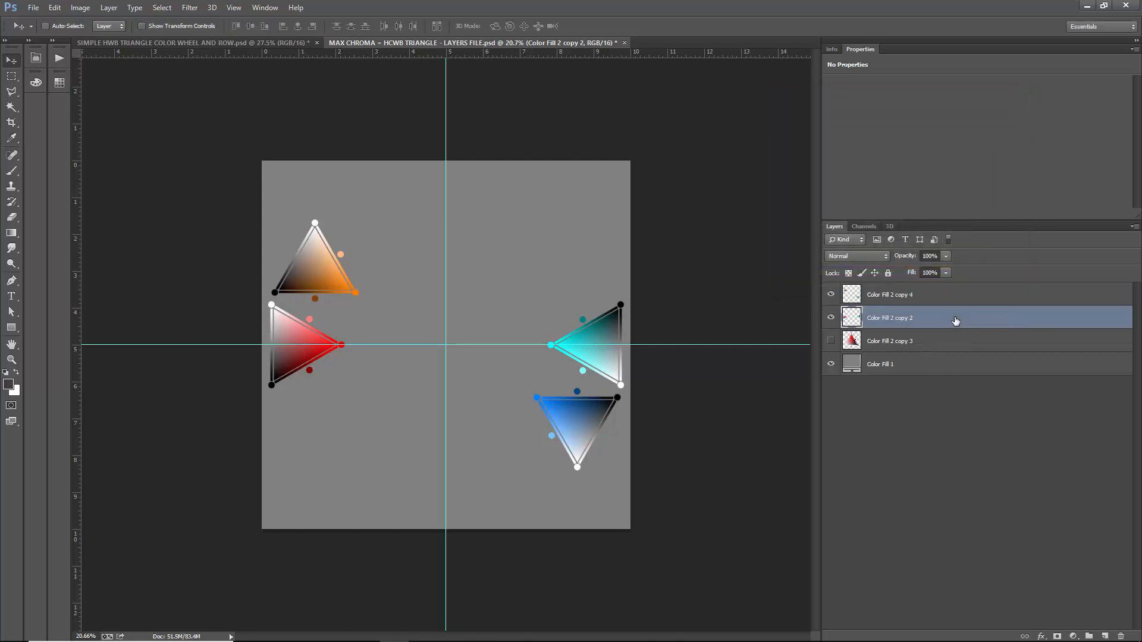
pyautogui.moveTo(954, 321); pyautogui.dragTo(925, 296)
pyautogui.hotkey('ctrl', 't')
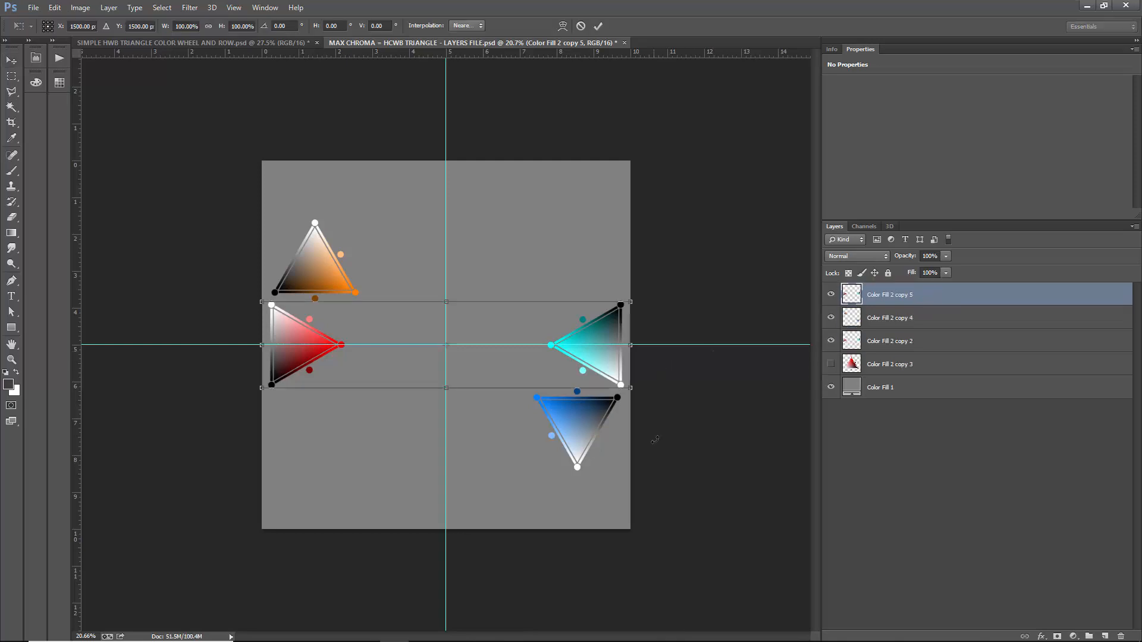
pyautogui.moveTo(651, 407); pyautogui.dragTo(499, 589)
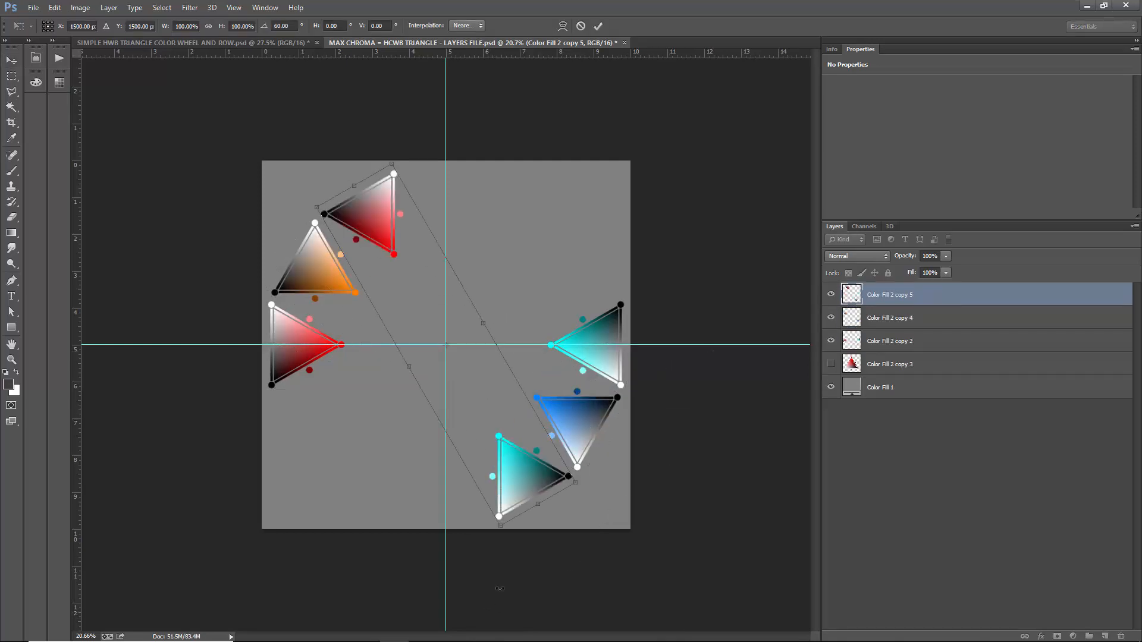
pyautogui.press('Return')
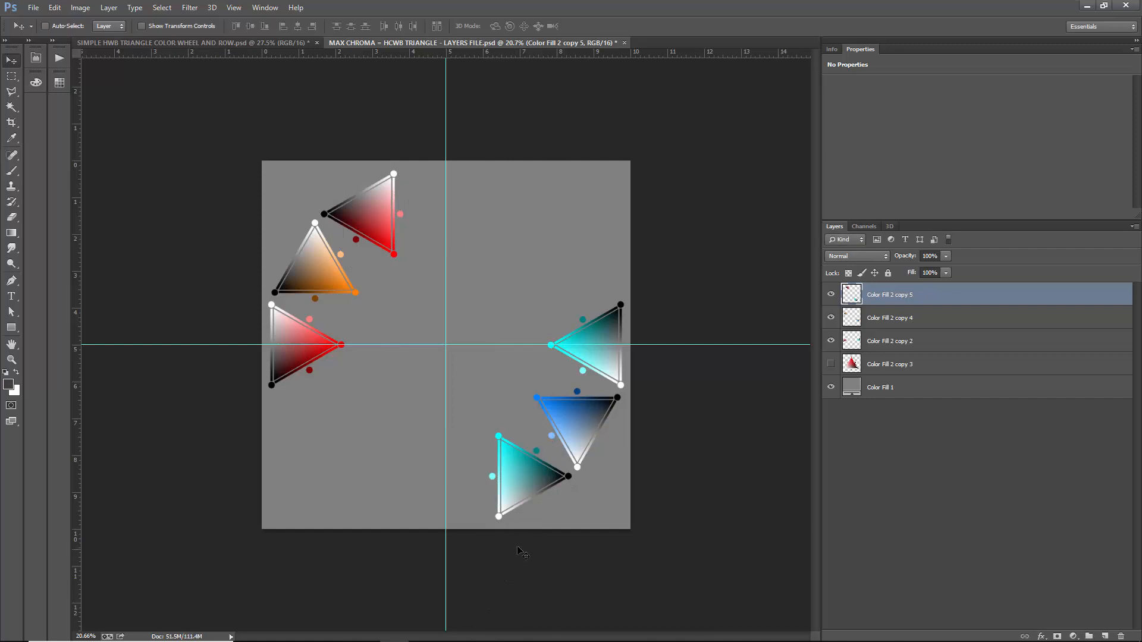
# - Set the 60-degree pair's Master hue to 60 with Hue/Saturation, turning it yellow and blue
pyautogui.hotkey('ctrl', 'u')
pyautogui.click(914, 159)
pyautogui.write('60')
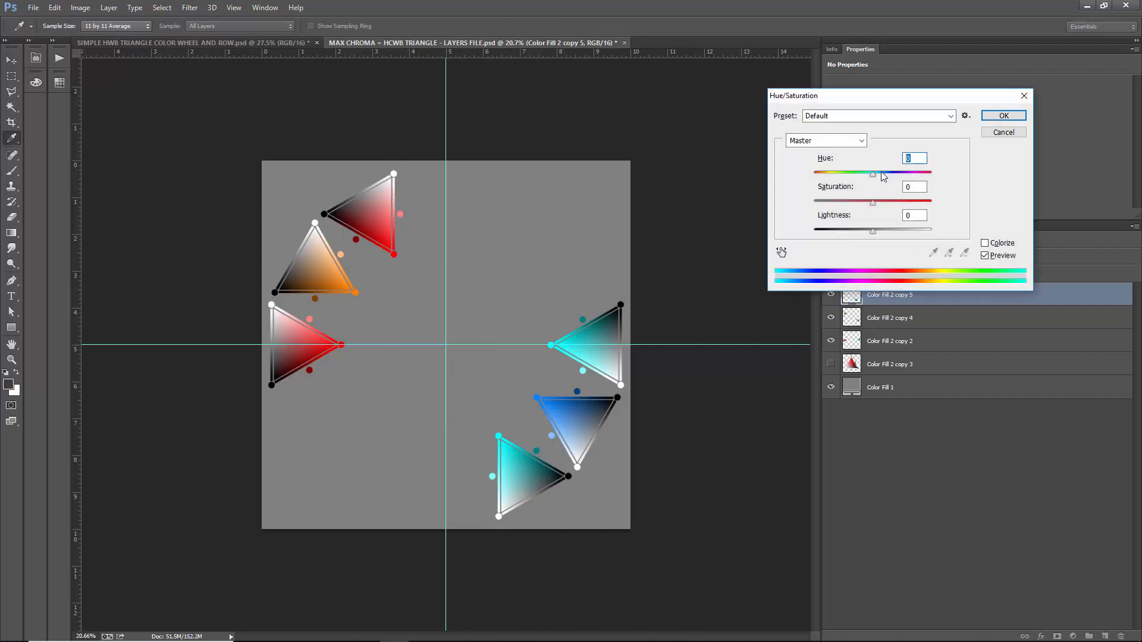
pyautogui.press('Return')
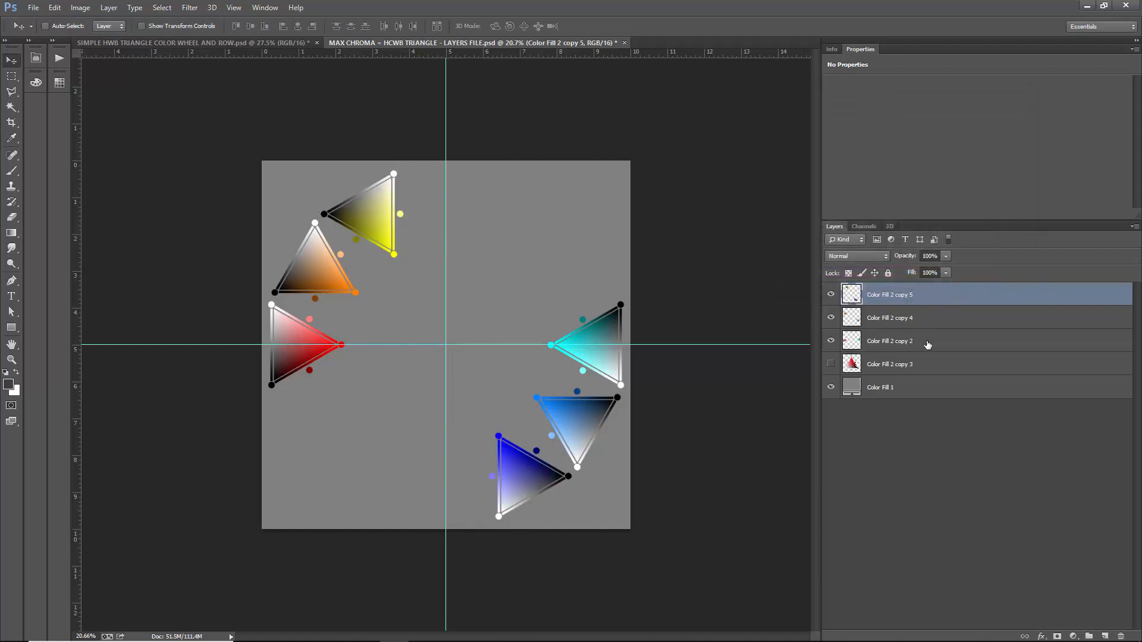
# - Duplicate the original red and cyan pair to the top of the layer stack and rotate the copy 90 degrees
pyautogui.click(929, 341)
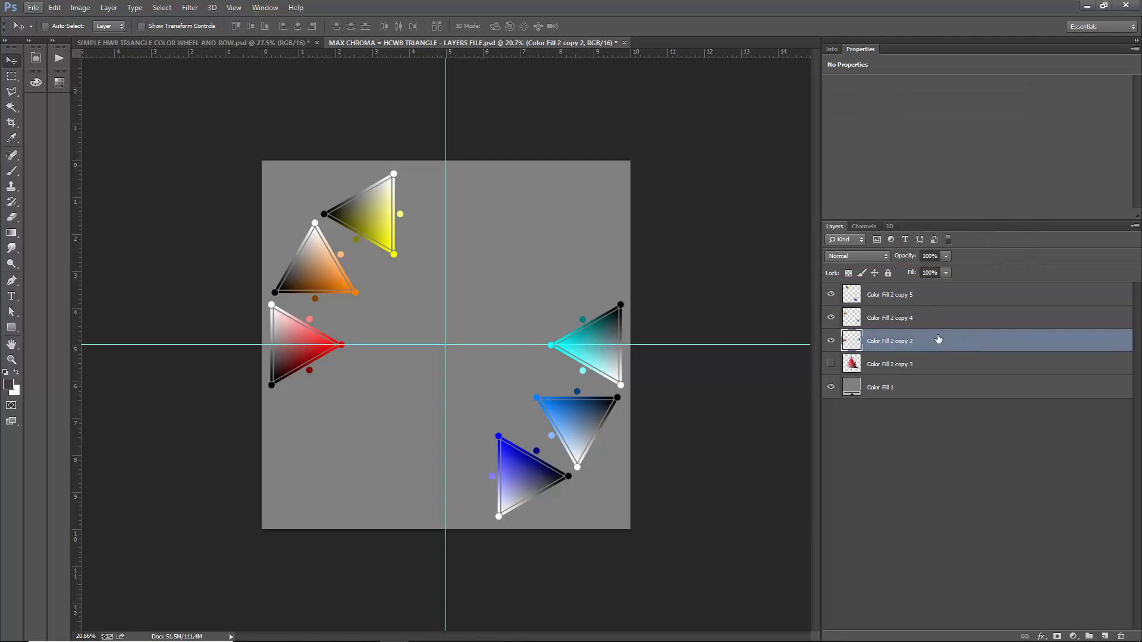
pyautogui.moveTo(940, 337); pyautogui.dragTo(936, 293)
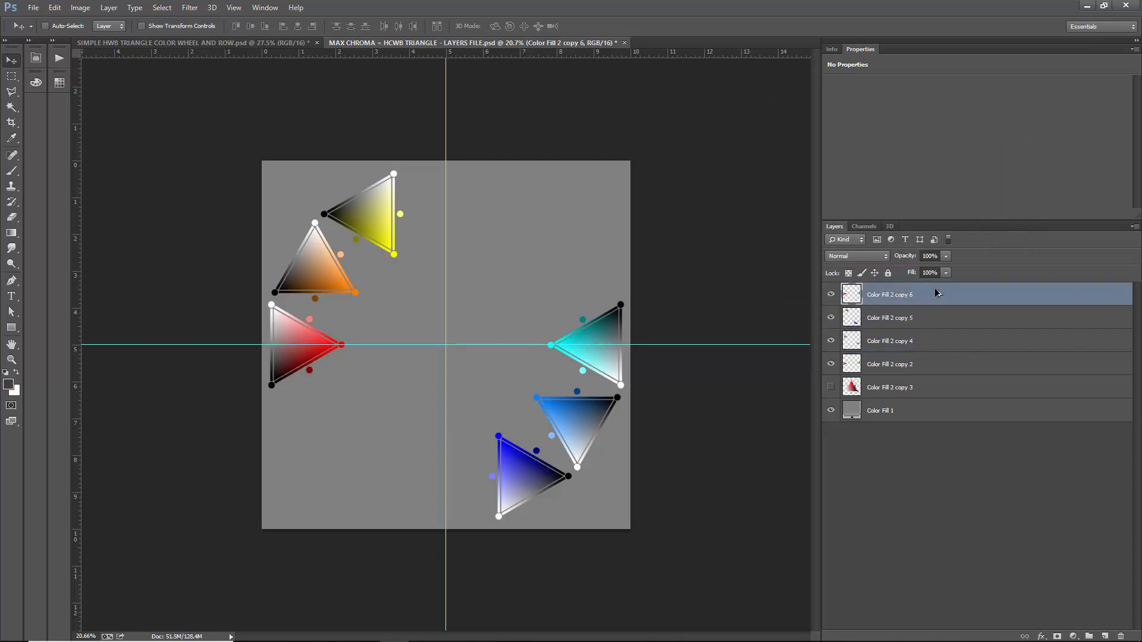
pyautogui.hotkey('ctrl', 't')
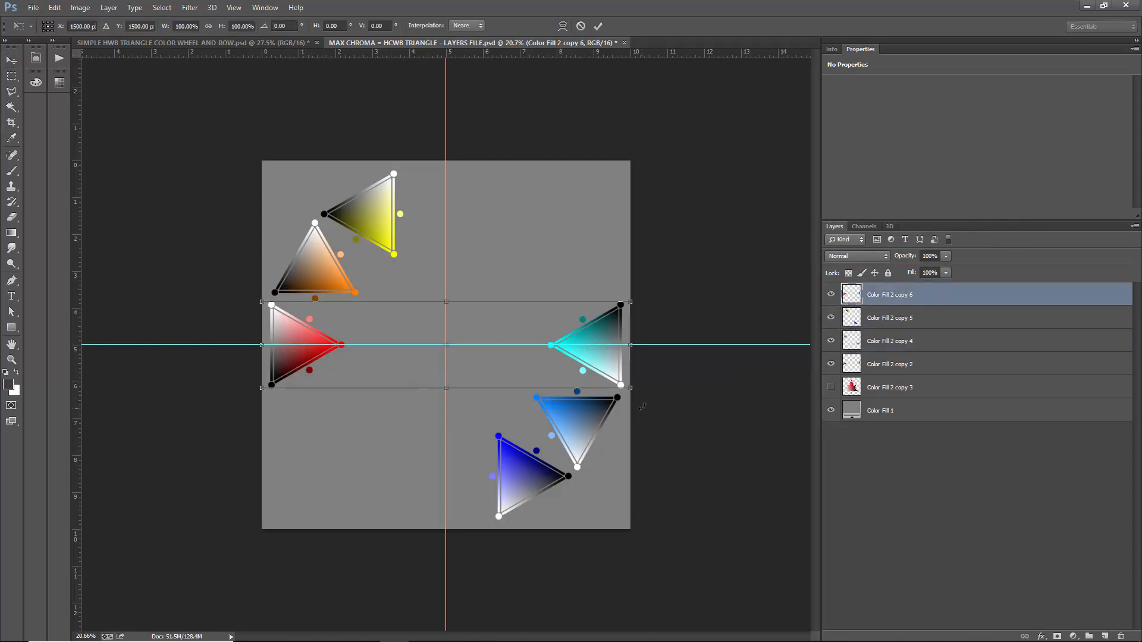
pyautogui.moveTo(642, 405); pyautogui.dragTo(416, 568)
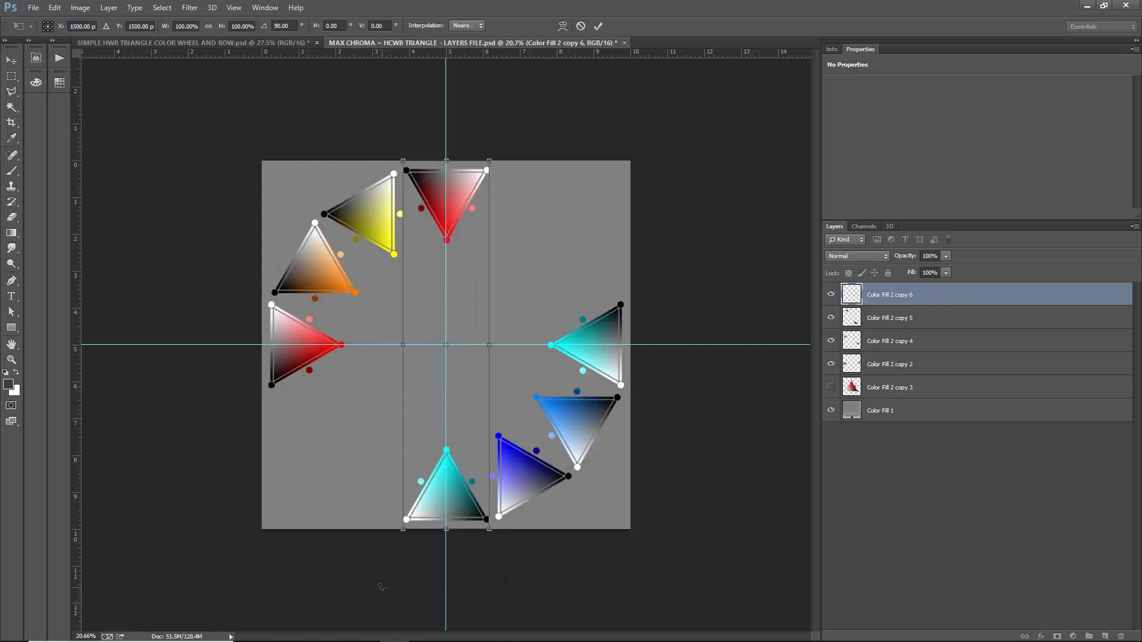
pyautogui.press('Return')
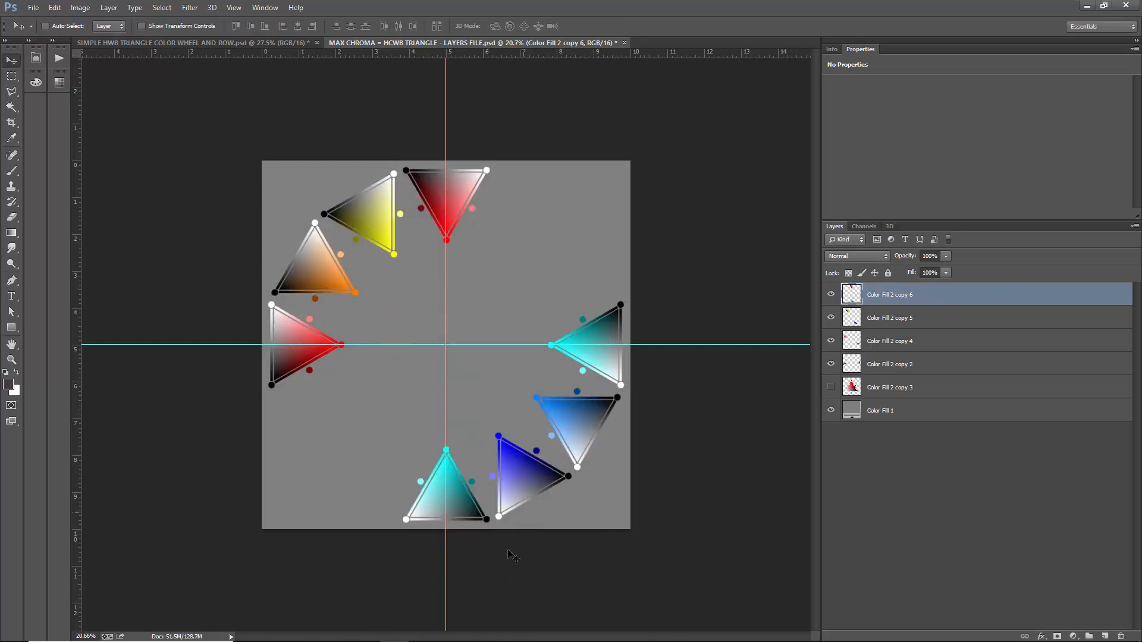
# - Apply Hue/Saturation with Master hue 90 to the 90-degree pair, turning it chartreuse and violet
pyautogui.hotkey('ctrl', 'u')
pyautogui.click(920, 156)
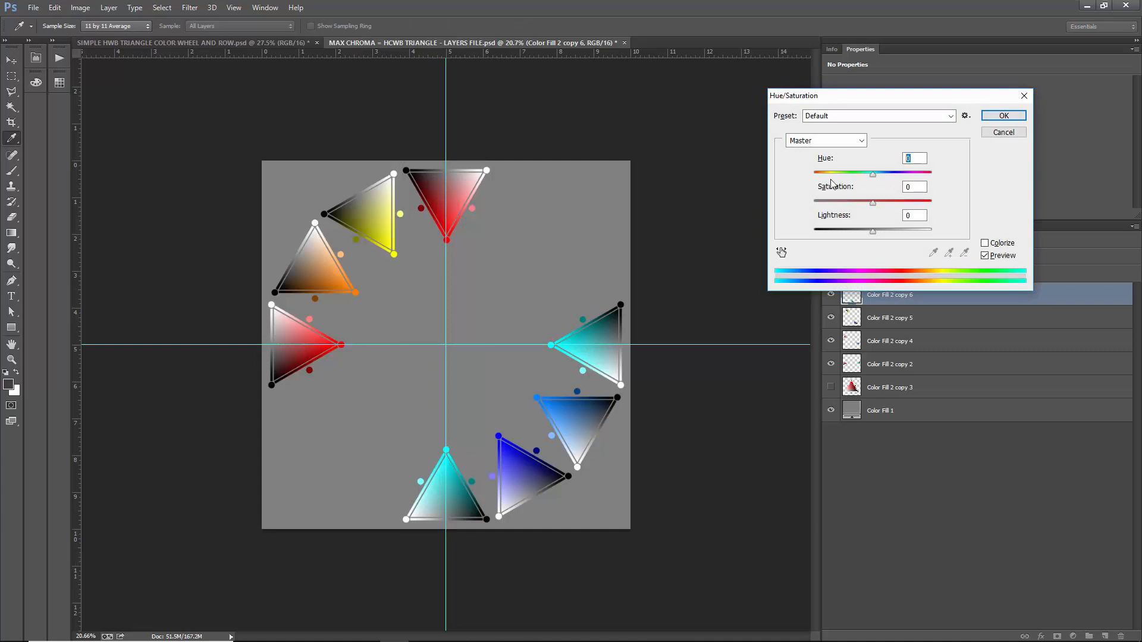
pyautogui.write('900')
pyautogui.press('Return')
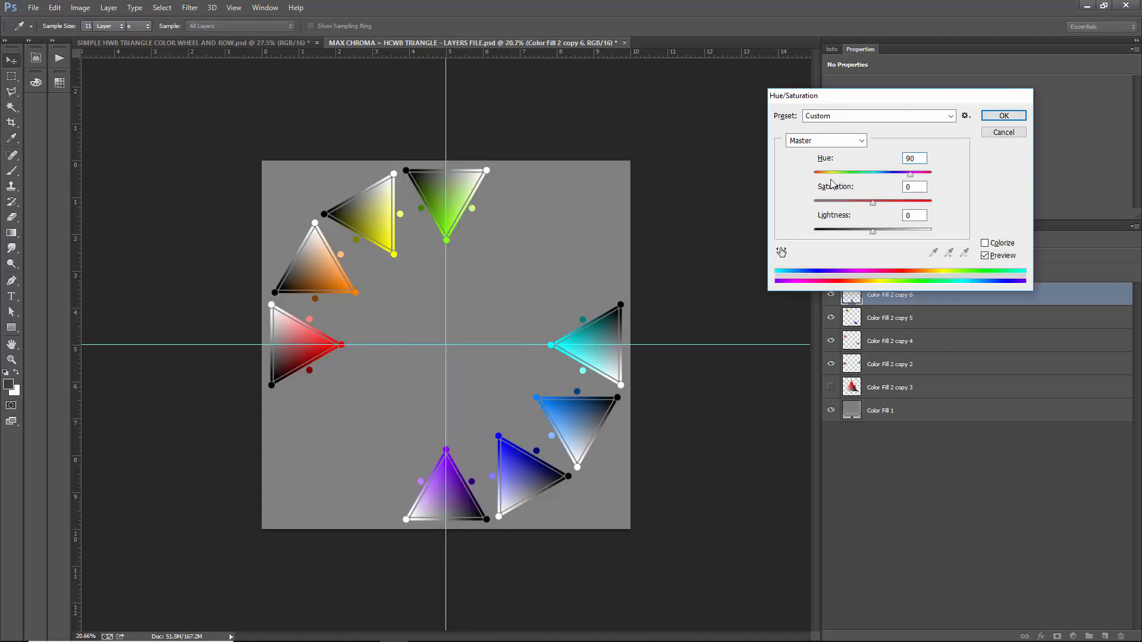
# - Duplicate the original red and cyan pair to the top of the layer stack and rotate the copy -30 degrees
pyautogui.click(925, 378)
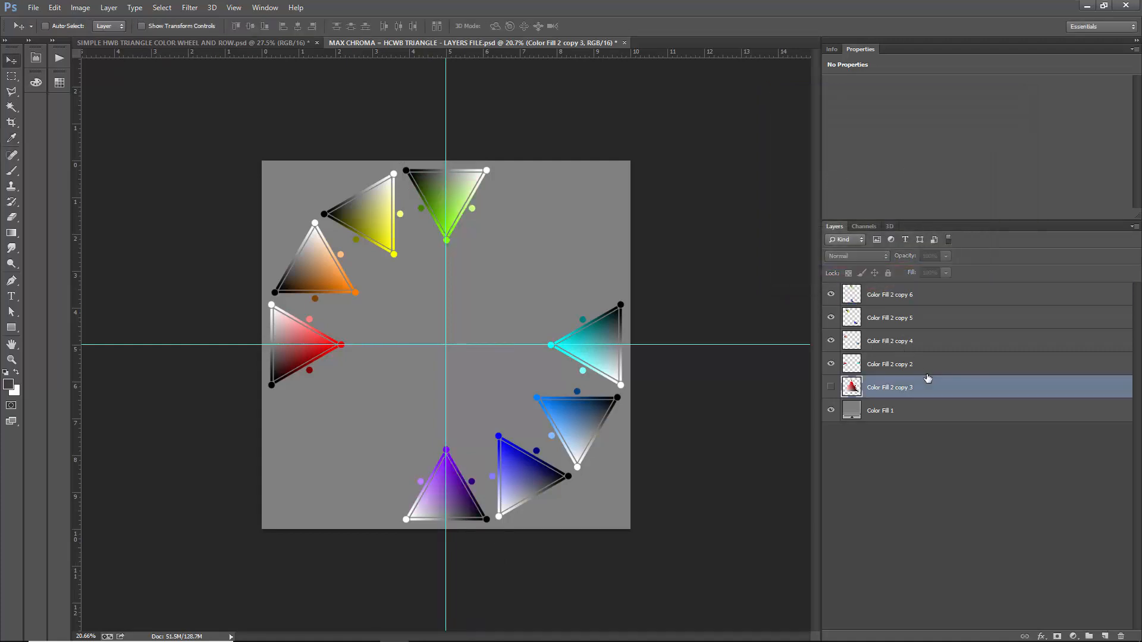
pyautogui.moveTo(937, 365); pyautogui.dragTo(943, 292)
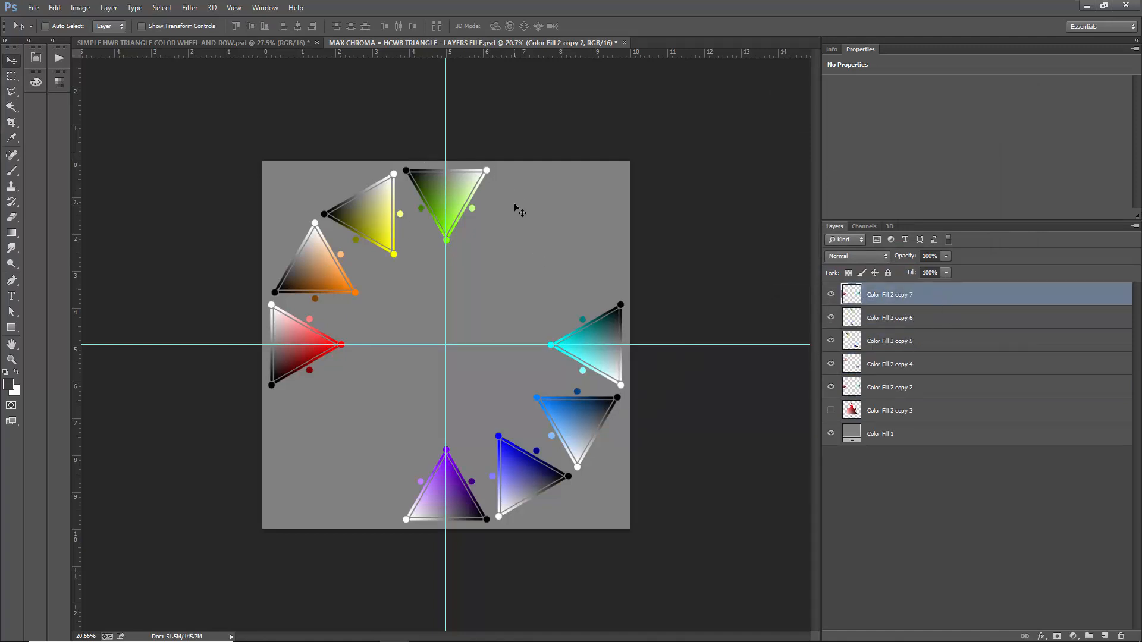
pyautogui.hotkey('ctrl', 't')
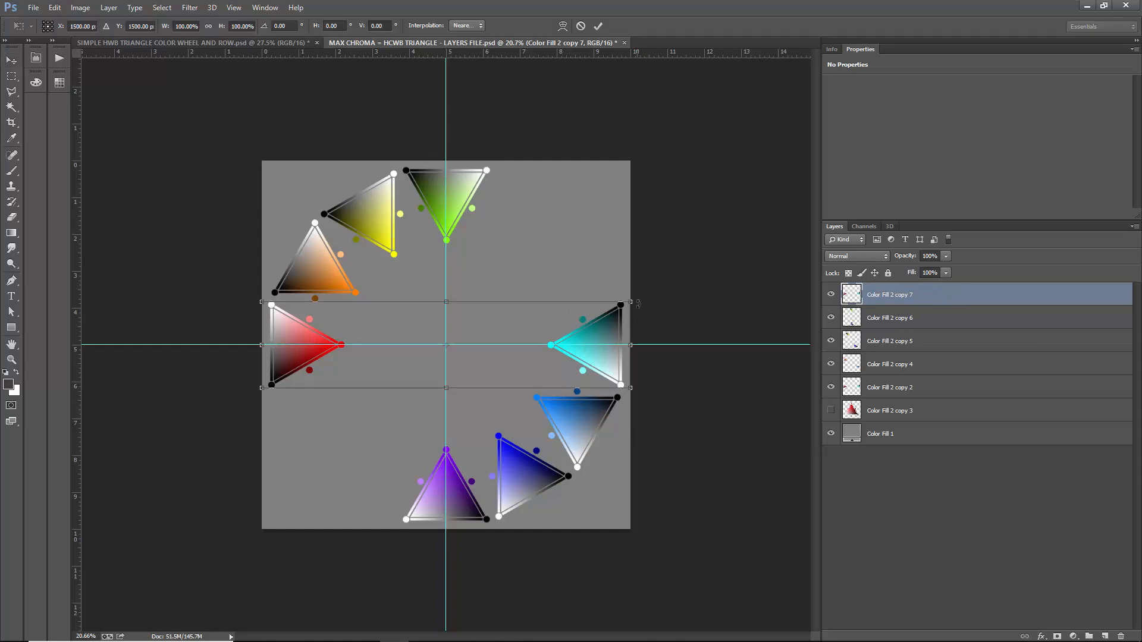
pyautogui.moveTo(650, 297); pyautogui.dragTo(617, 183)
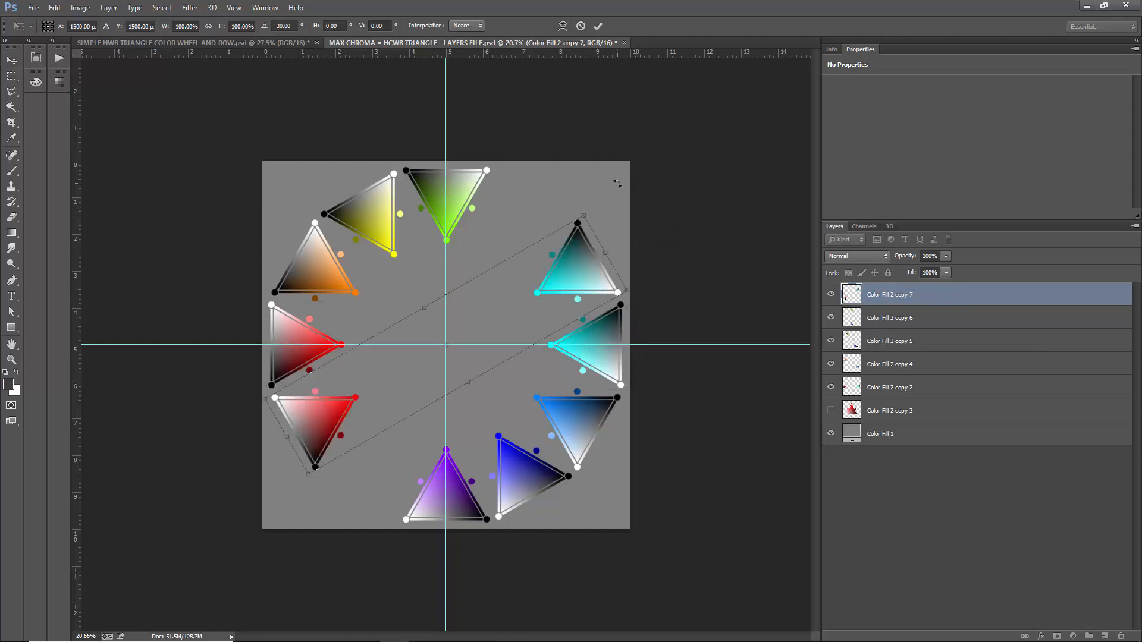
pyautogui.press('Return')
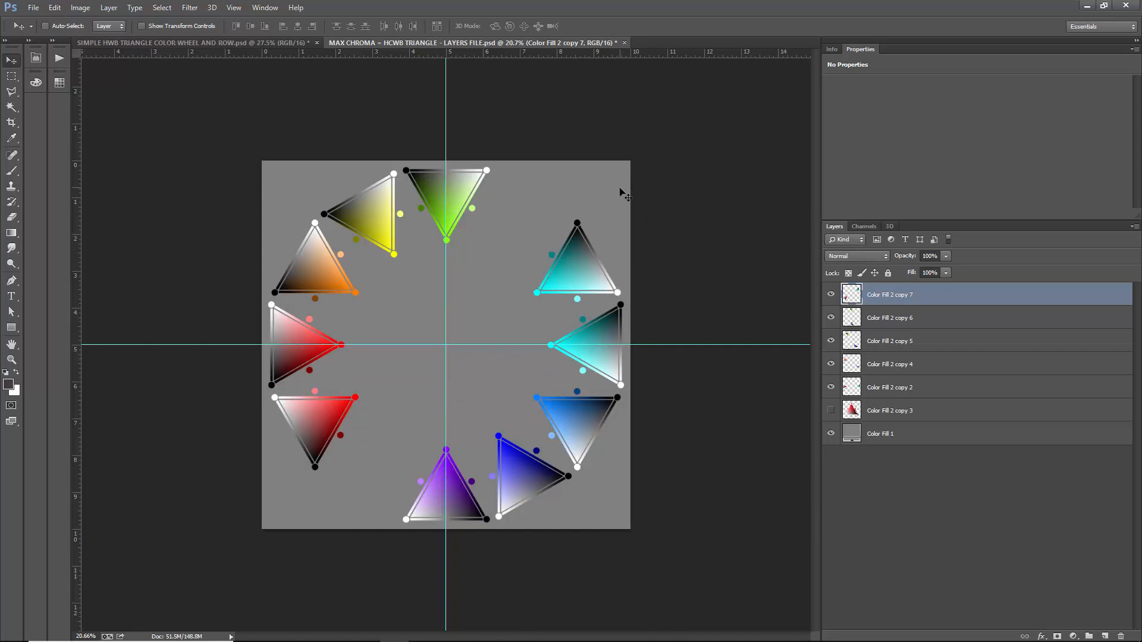
# - Set the -30-degree pair's Master hue to -30 with Hue/Saturation, turning it pink and spring green
pyautogui.hotkey('ctrl', 'u')
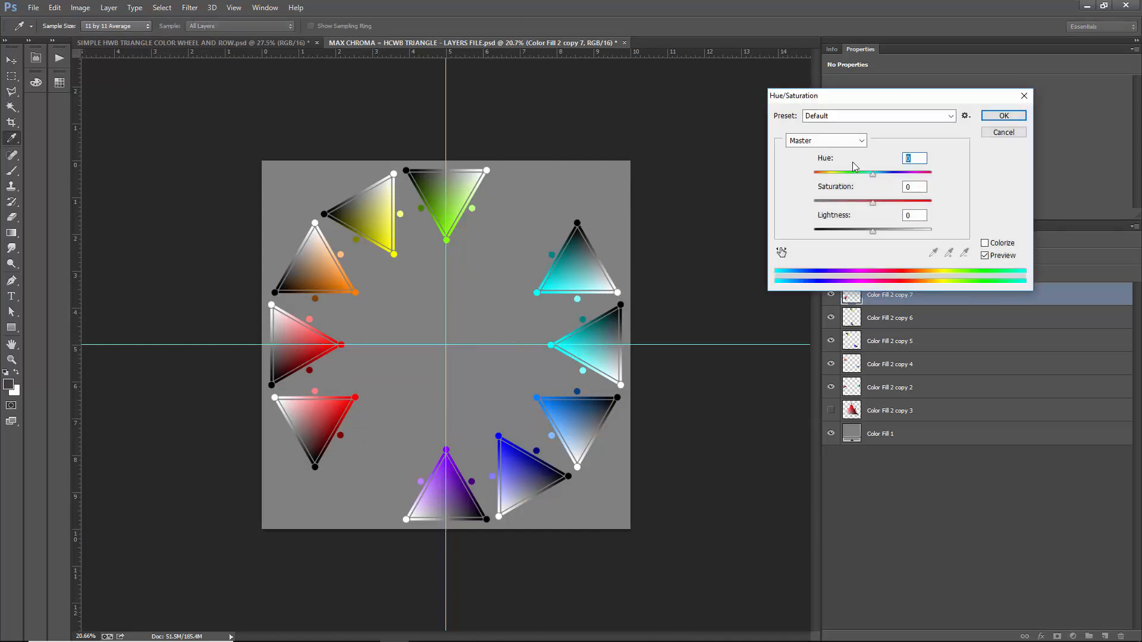
pyautogui.write('-300')
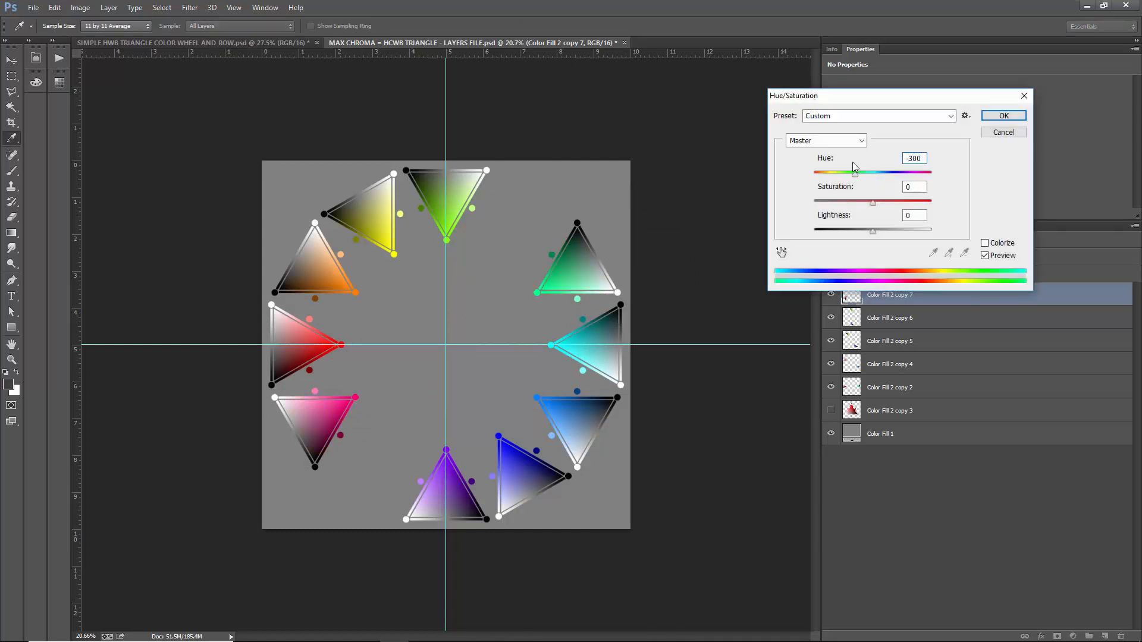
pyautogui.press('Return')
pyautogui.press('Return')
pyautogui.write('-')
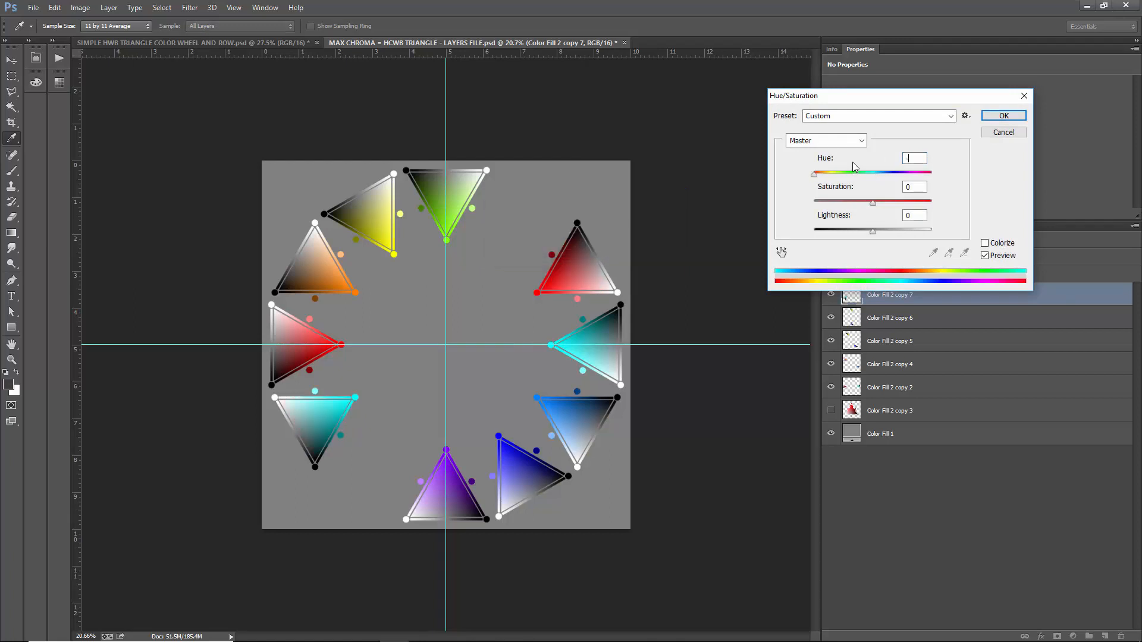
pyautogui.write('30')
pyautogui.press('Return')
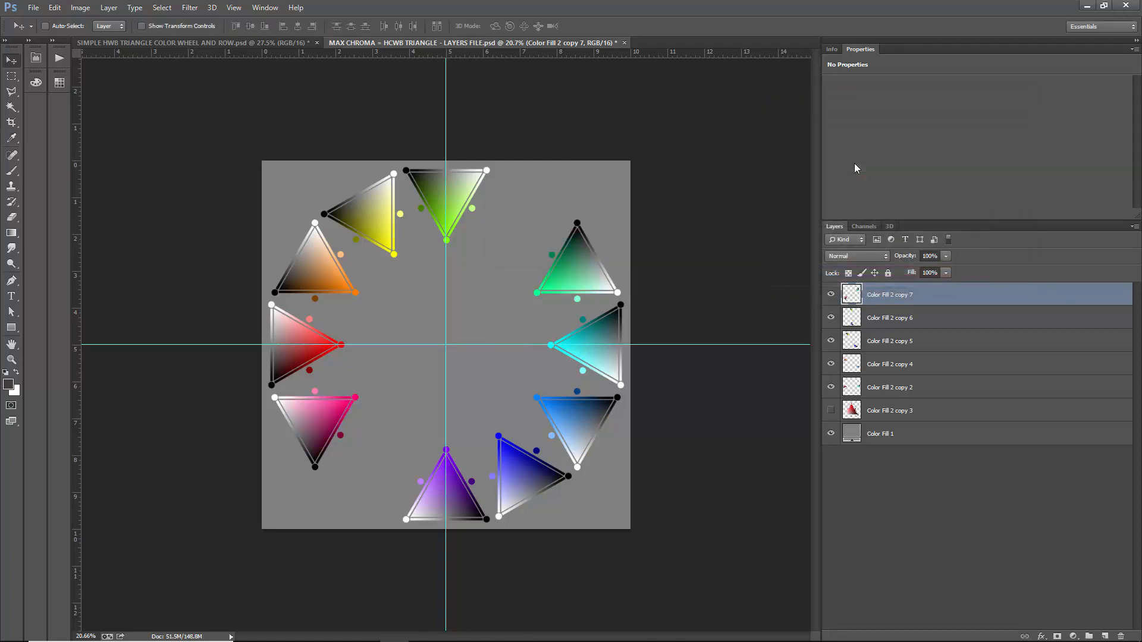
# - Duplicate the original red and cyan pair above all layers and rotate the copy -60 degrees to fill the wheel's last gaps
pyautogui.moveTo(906, 387); pyautogui.dragTo(946, 291)
pyautogui.hotkey('ctrl', 't')
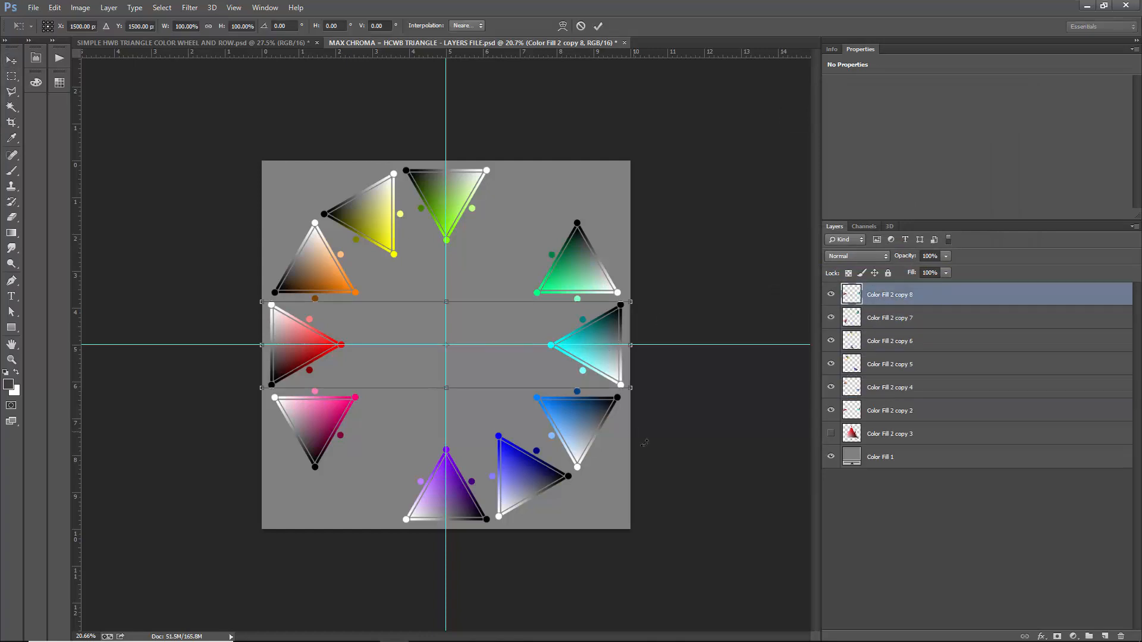
pyautogui.moveTo(635, 326); pyautogui.dragTo(650, 161)
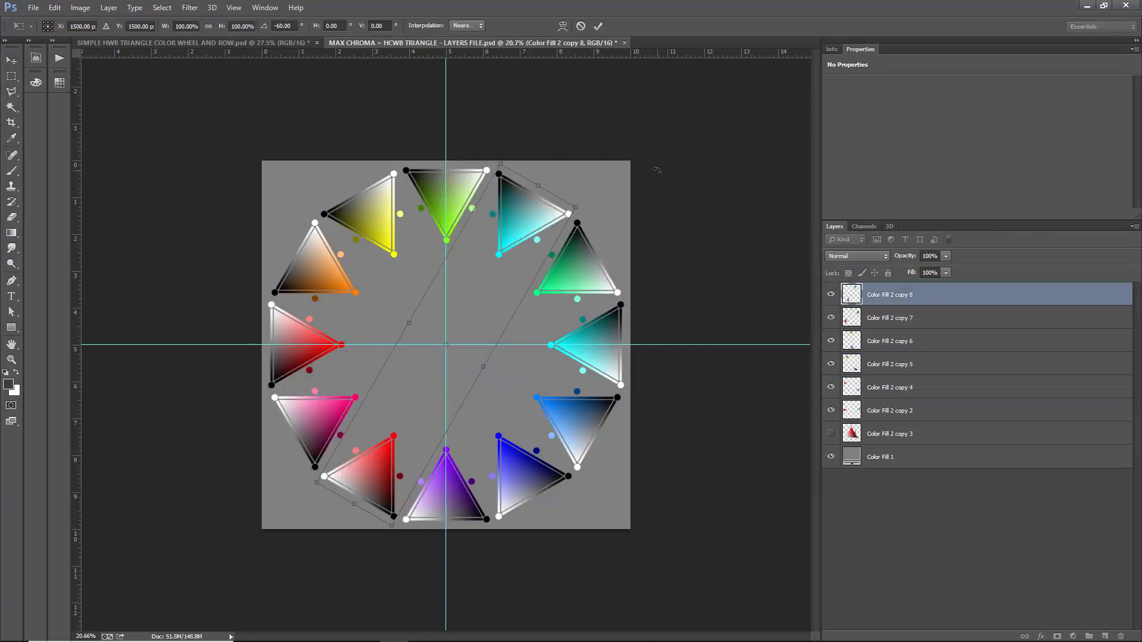
pyautogui.press('Return')
# - Apply Hue/Saturation with Master hue -60 to the -60-degree pair, turning it magenta and green
pyautogui.hotkey('ctrl', 'u')
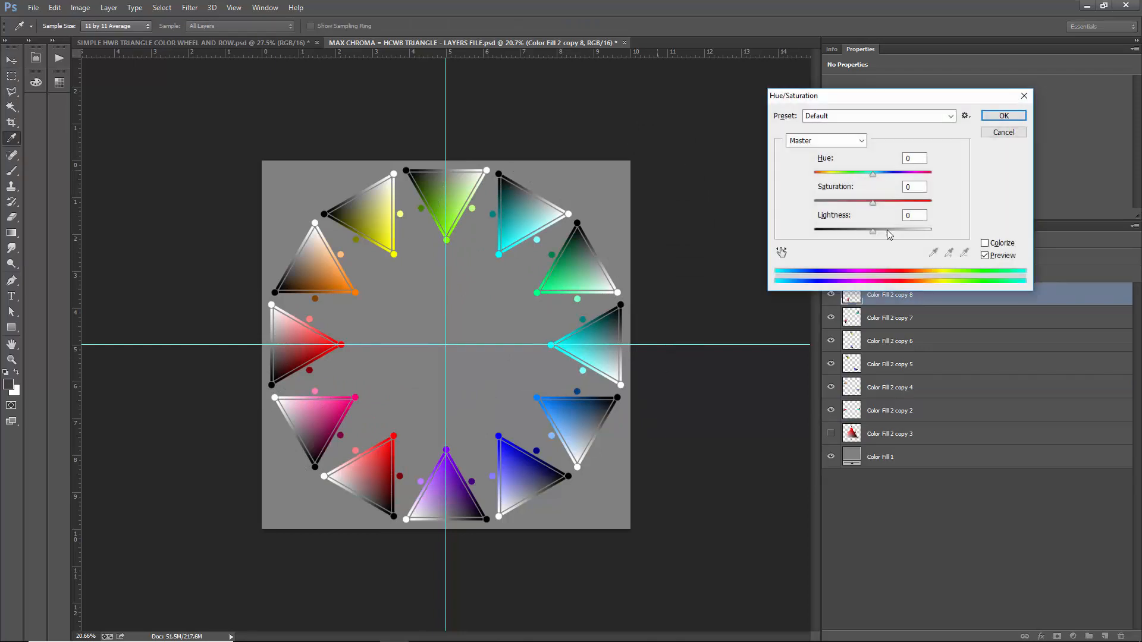
pyautogui.write('-60')
pyautogui.press('Return')
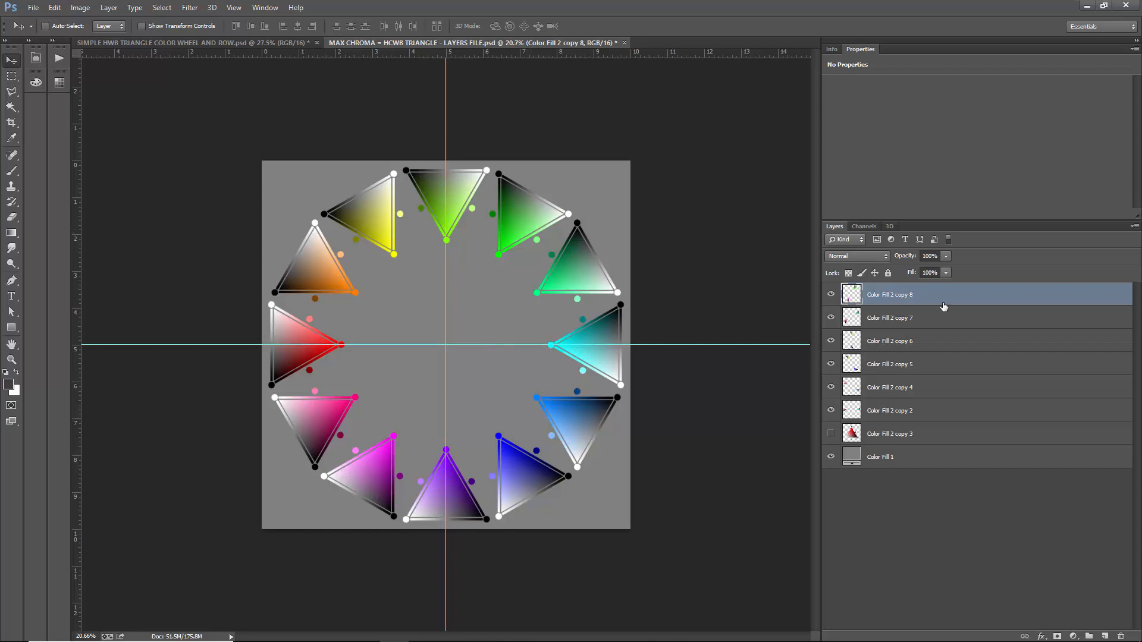
# - Merge all the triangle pair layers into one wheel layer, and show and select the large red triangle layer
pyautogui.keyDown('shift'); pyautogui.click(912, 410); pyautogui.keyUp('shift')
pyautogui.hotkey('ctrl', 'e')
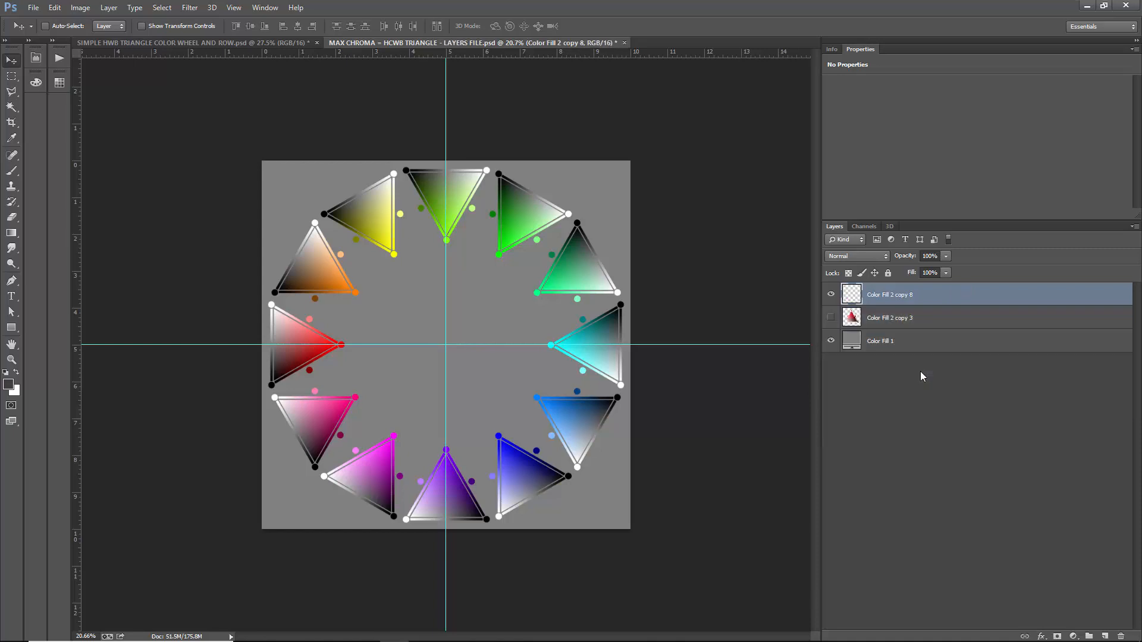
pyautogui.click(831, 295)
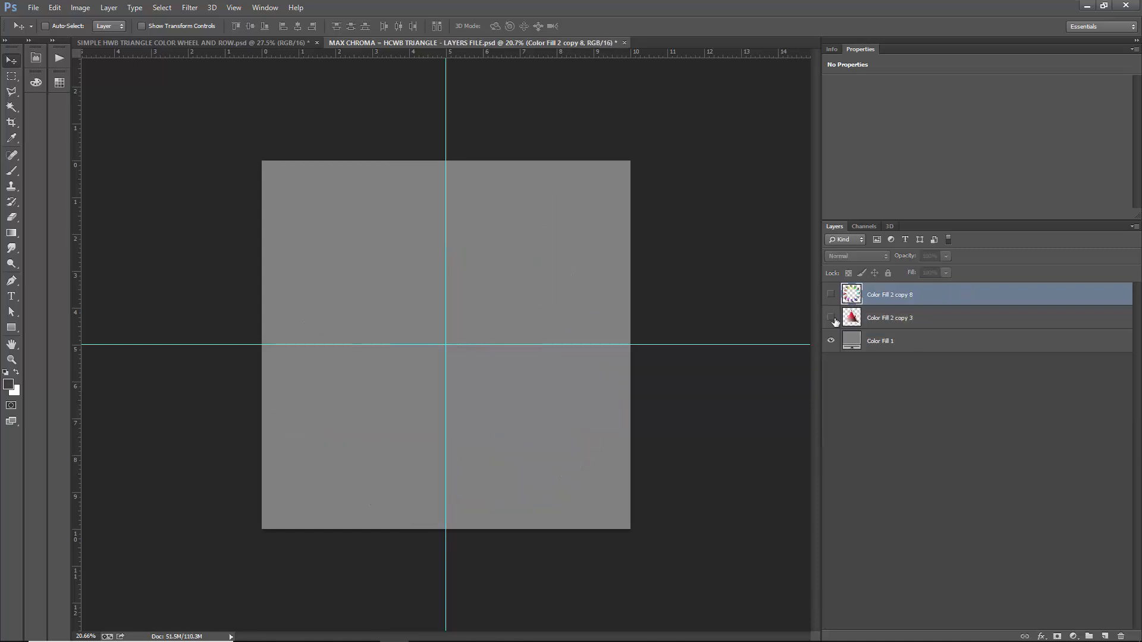
pyautogui.click(831, 317)
pyautogui.click(882, 319)
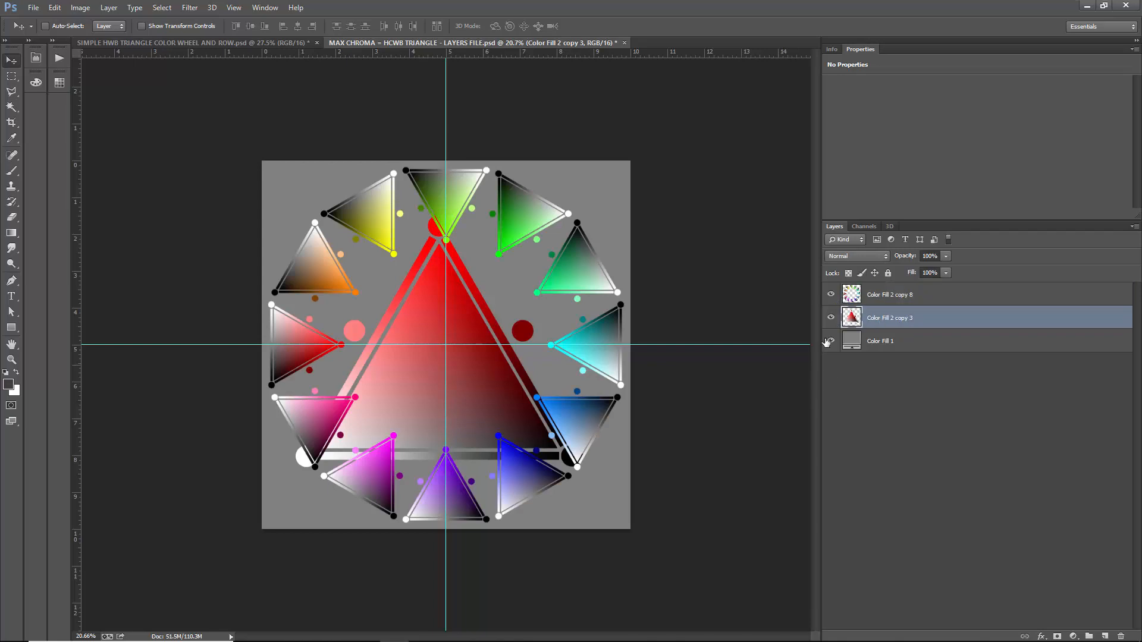
# - Examine the central row of small triangles in SIMPLE HWB TRIANGLE COLOR WHEEL AND ROW.psd for comparison with the current wheel
pyautogui.click(280, 43)
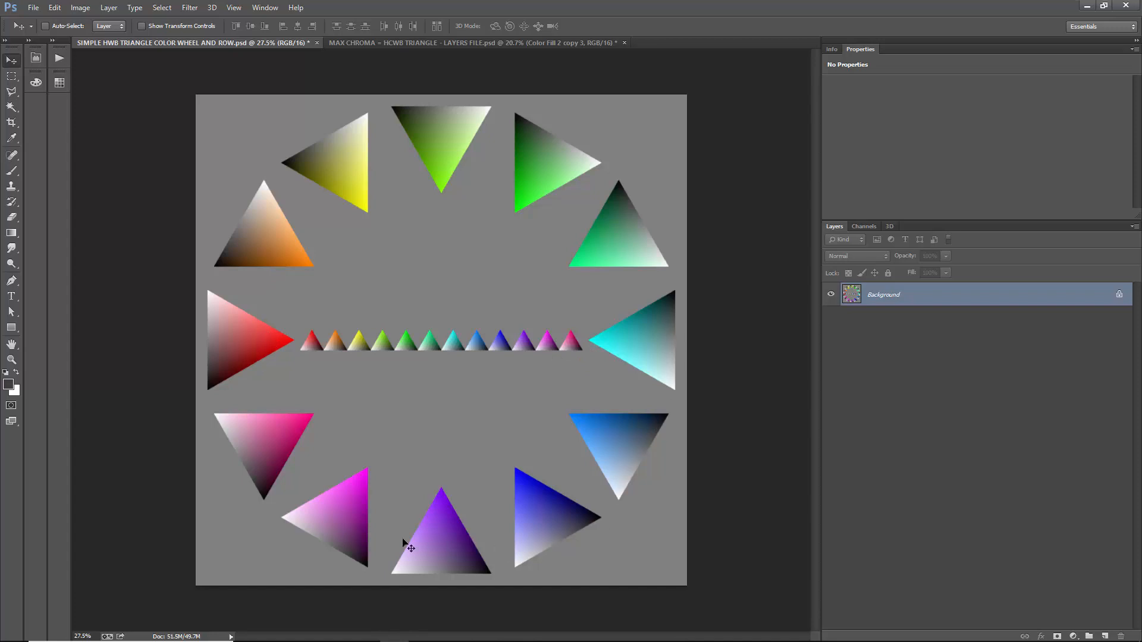
pyautogui.click(439, 44)
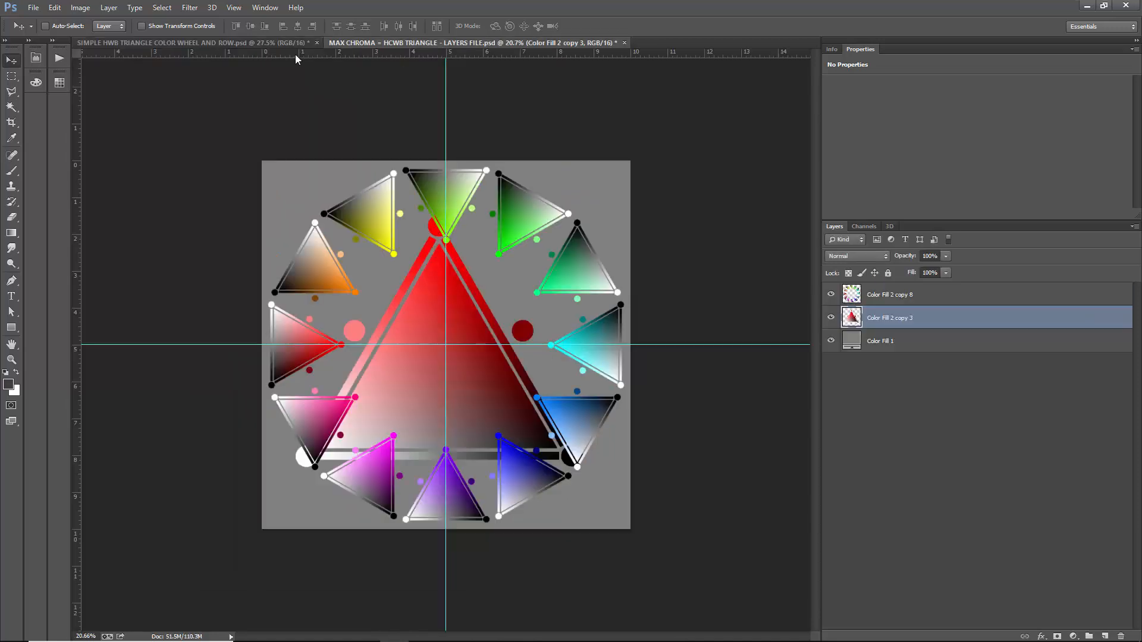
pyautogui.click(275, 40)
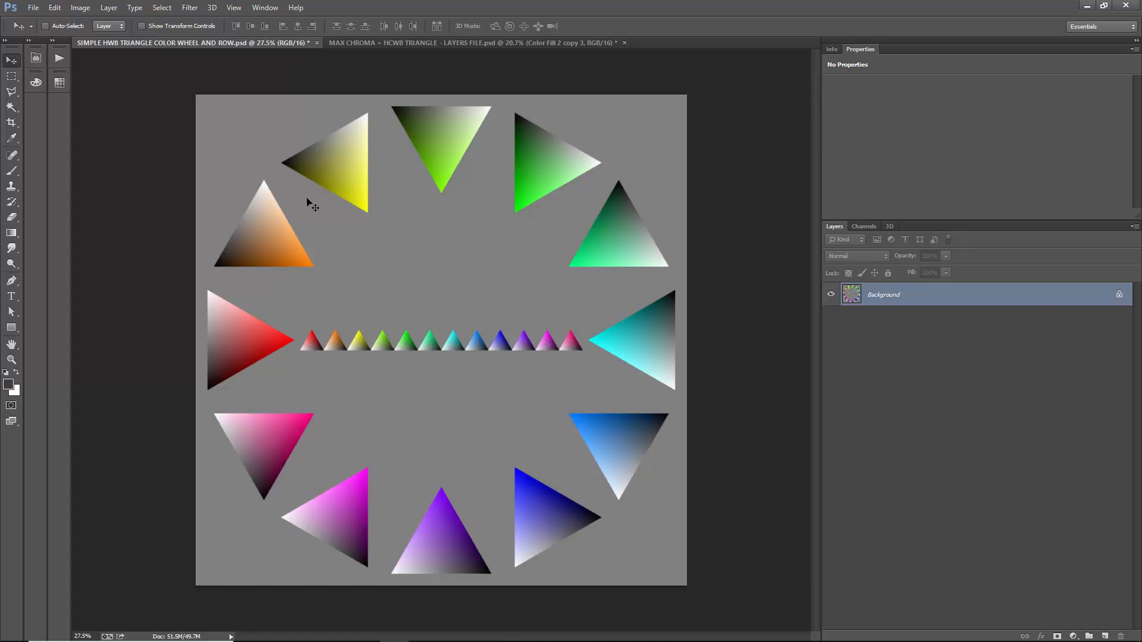
pyautogui.click(461, 45)
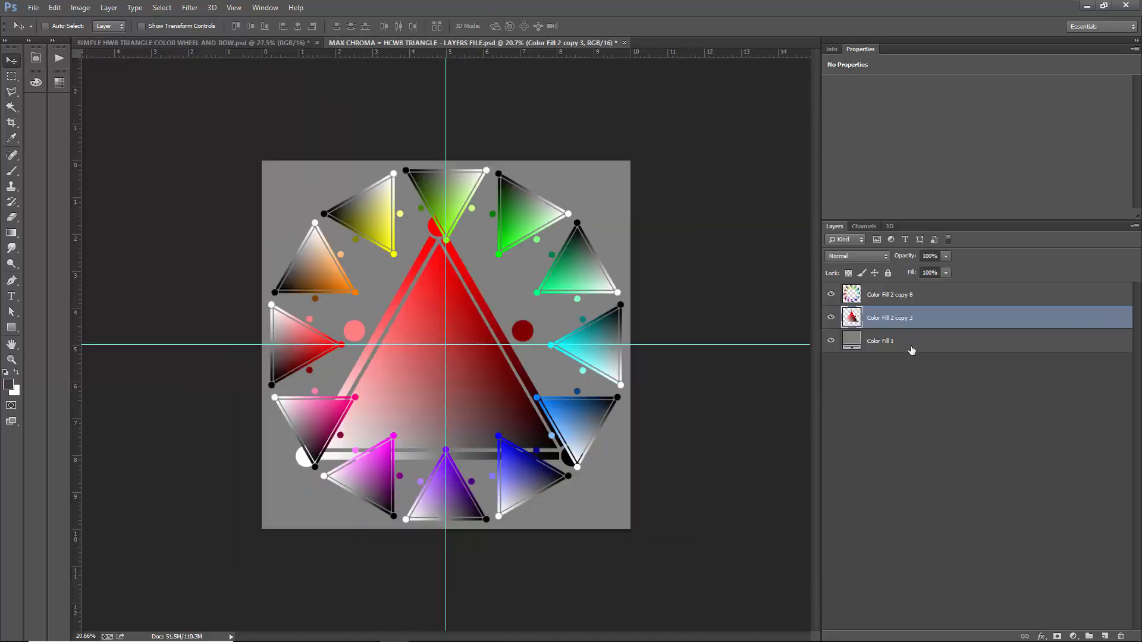
# - Scale the large red triangle down about its center to roughly a tenth of its size
pyautogui.hotkey('ctrl', 't')
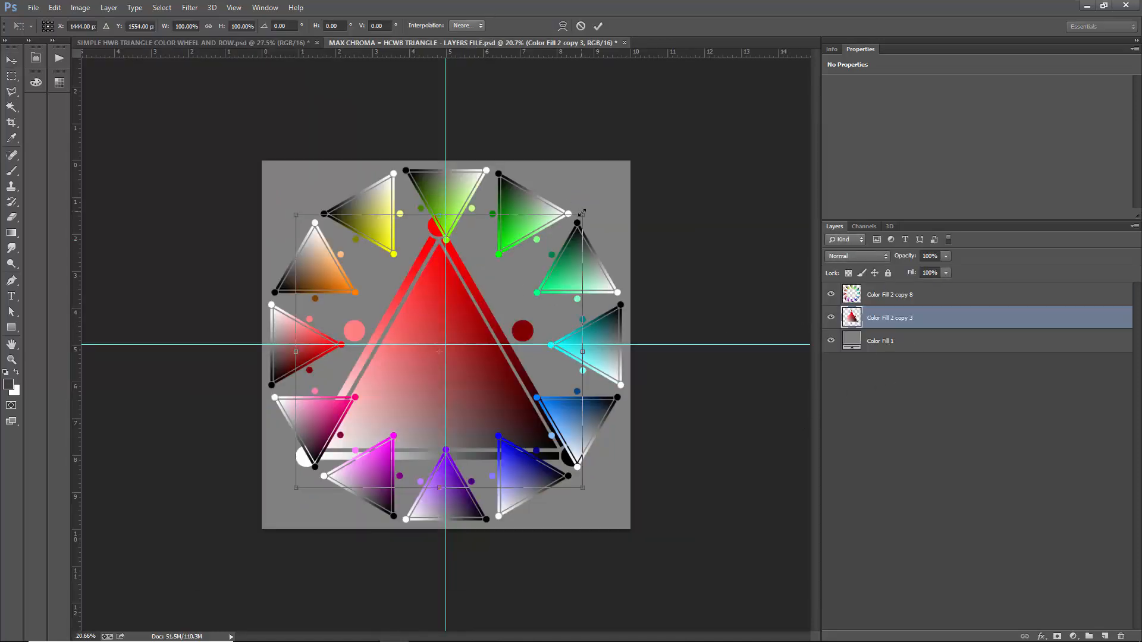
pyautogui.moveTo(581, 212); pyautogui.dragTo(455, 336)
pyautogui.press('Return')
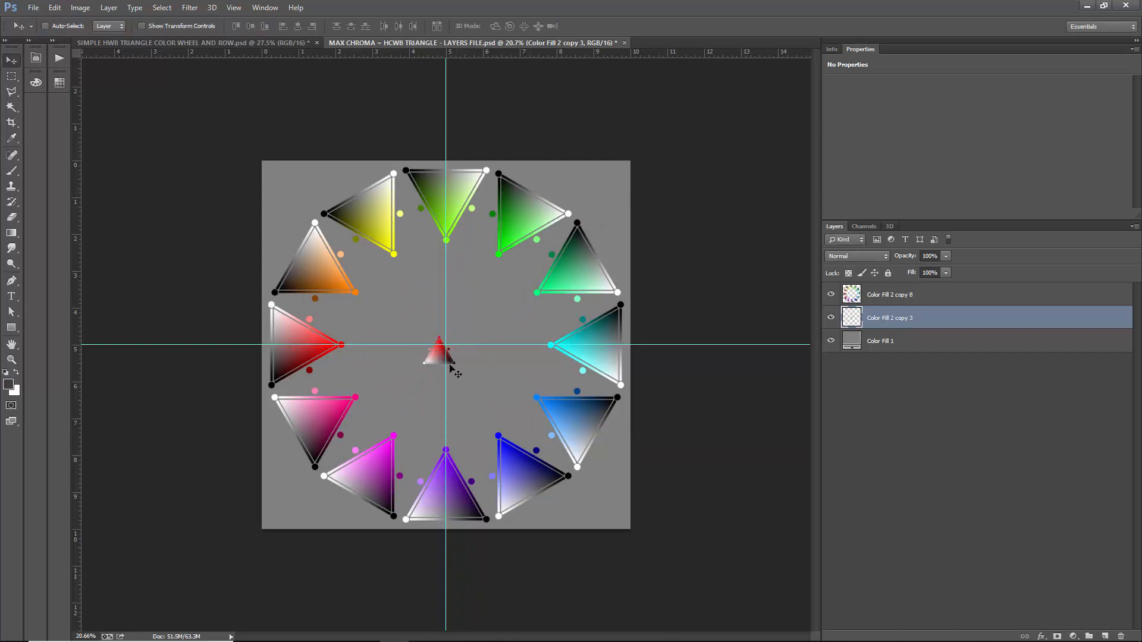
# - Move the small red triangle to the wheel's inner left side, just below the orange triangle and above the horizontal guide
pyautogui.scroll(5, 377, 331)
pyautogui.moveTo(491, 405); pyautogui.dragTo(311, 327)
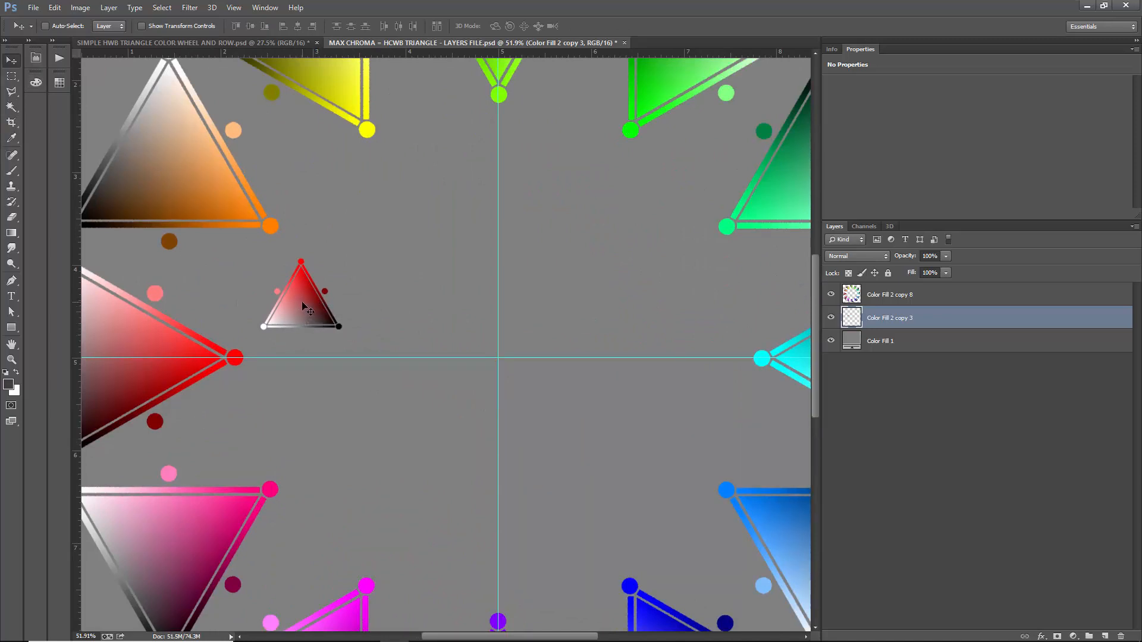
pyautogui.moveTo(303, 306); pyautogui.dragTo(245, 293)
pyautogui.click(234, 9)
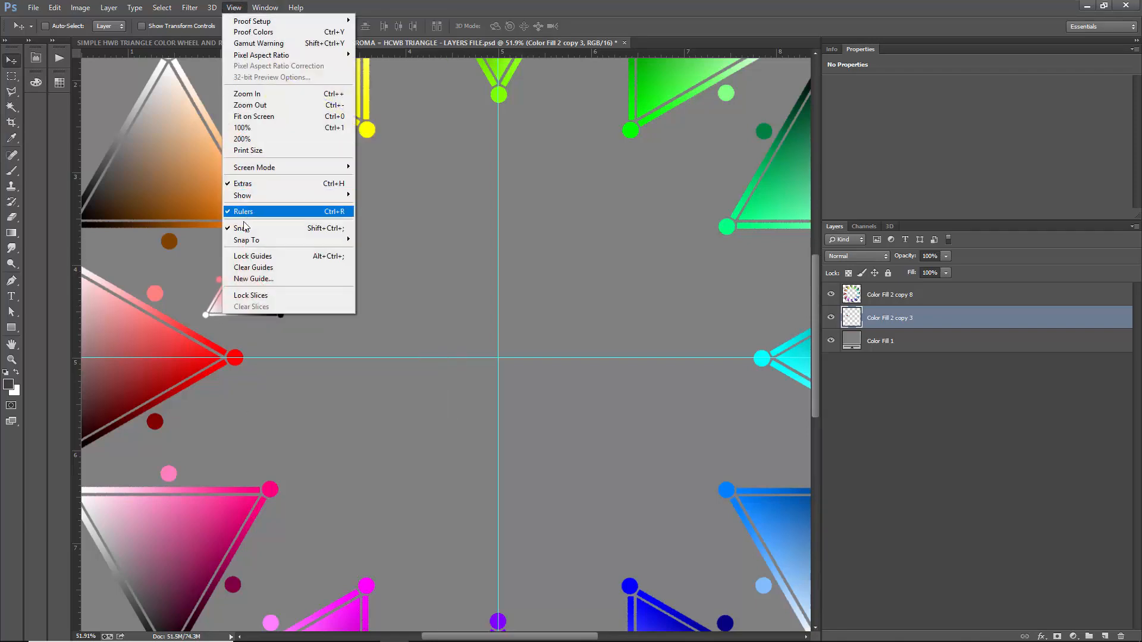
pyautogui.click(235, 8)
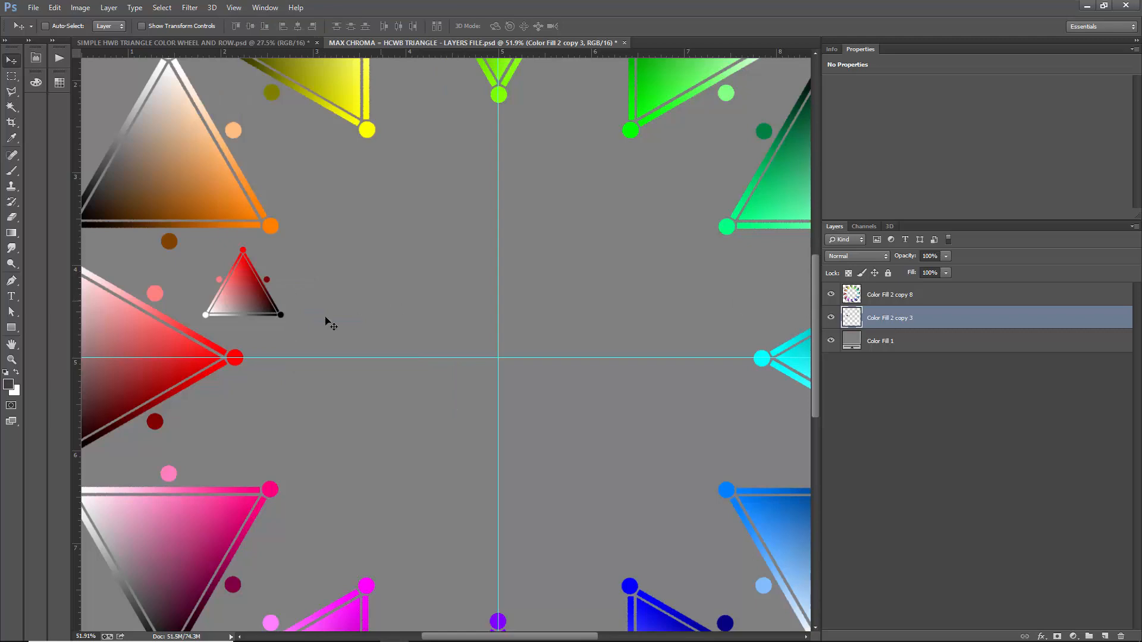
# - Duplicate the small red triangle horizontally beside the original so their black and white corner dots touch, checking the contact up close
pyautogui.moveTo(220, 302); pyautogui.dragTo(301, 300)
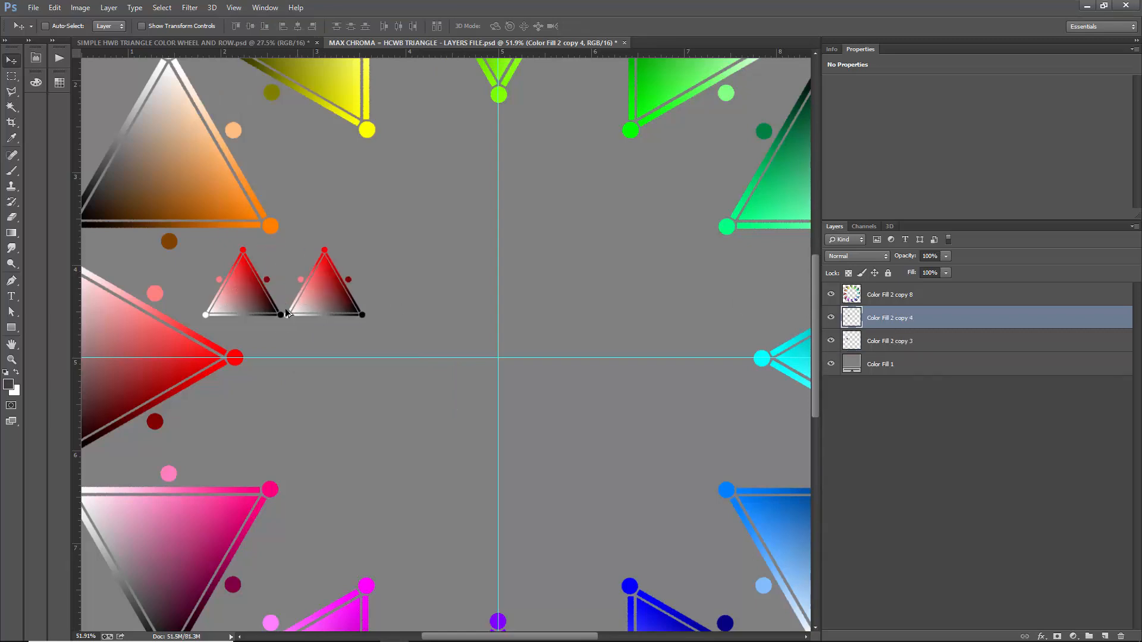
pyautogui.scroll(5, 285, 309)
pyautogui.scroll(6, 293, 317)
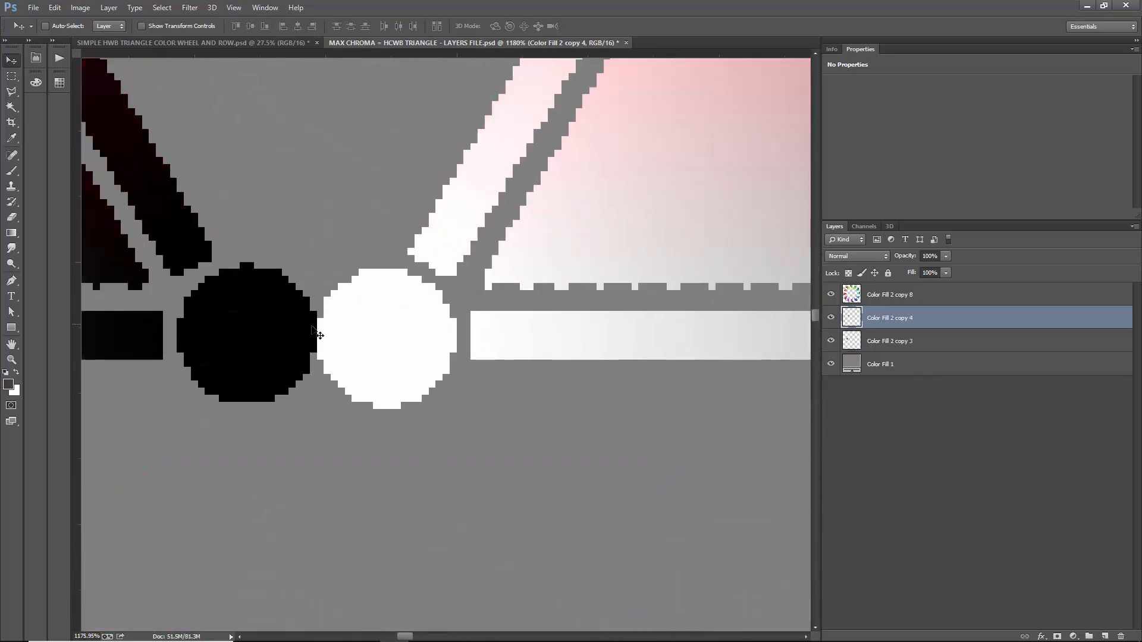
pyautogui.scroll(-4, 269, 295)
pyautogui.scroll(-7, 269, 295)
pyautogui.scroll(1, 422, 219)
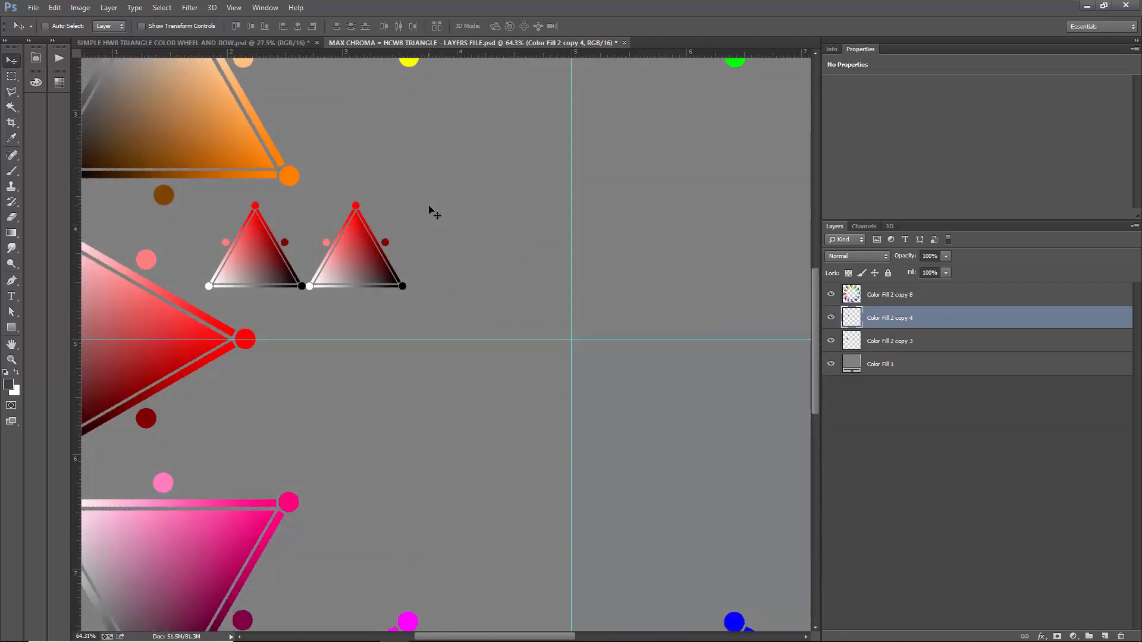
# - Shift the hue of the second small triangle by 30 so it turns orange
pyautogui.hotkey('ctrl', 'u')
pyautogui.doubleClick(910, 159)
pyautogui.write('3')
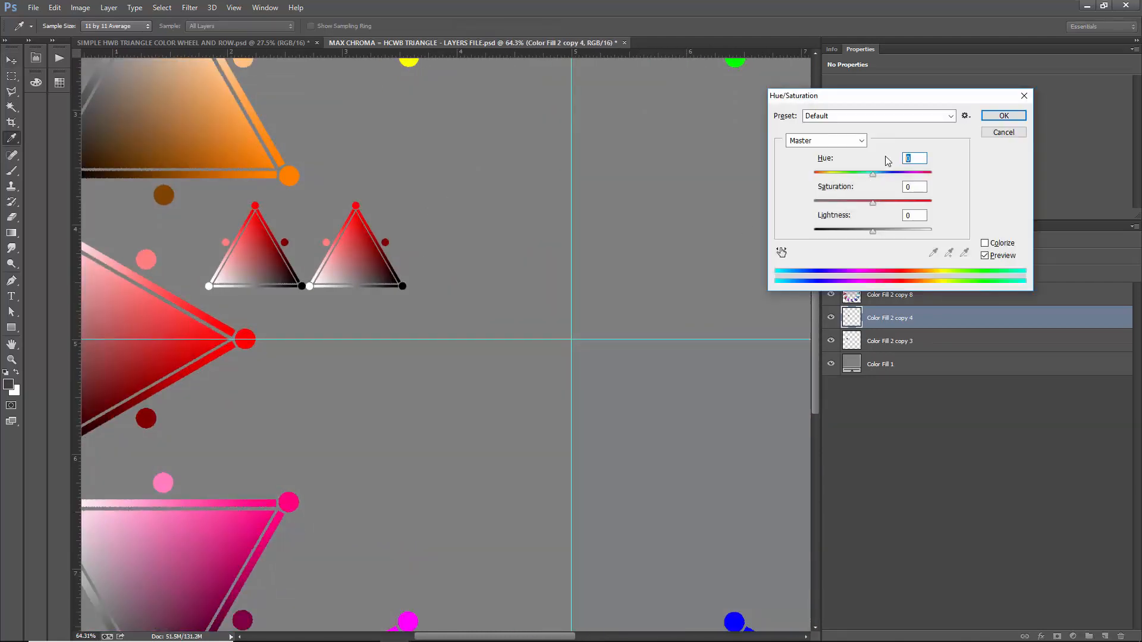
pyautogui.write('00')
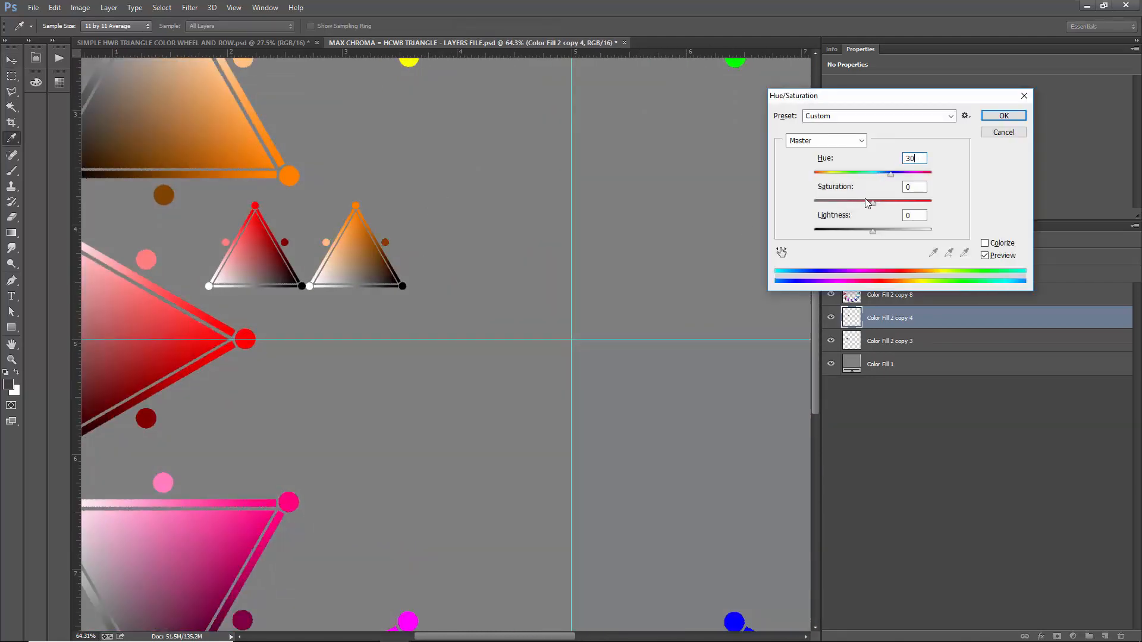
pyautogui.press('Return')
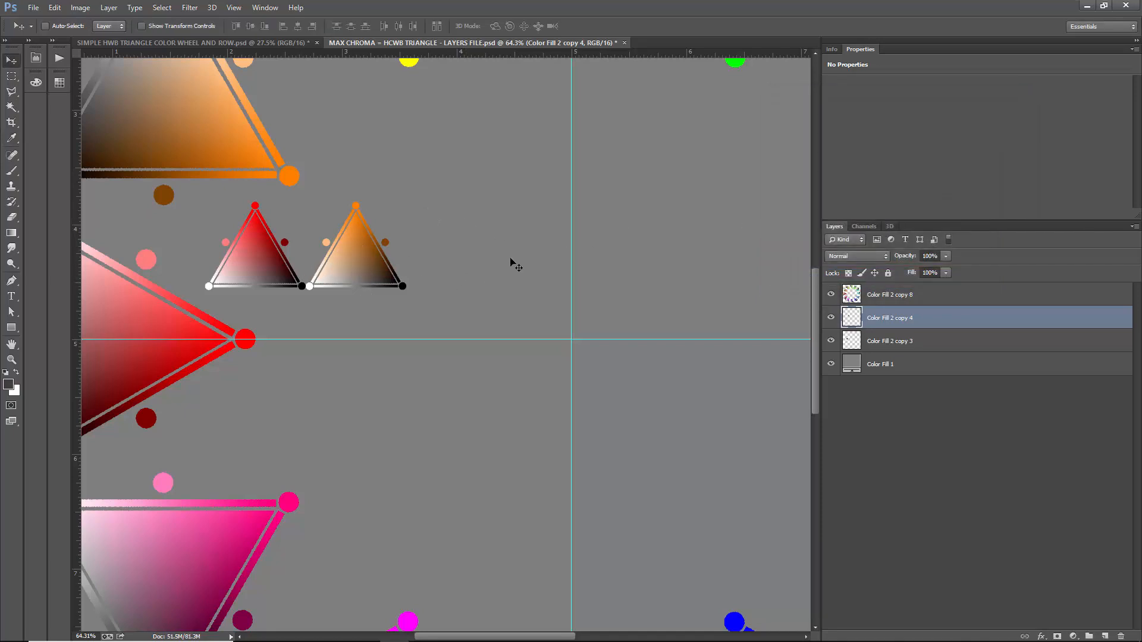
pyautogui.moveTo(369, 272); pyautogui.dragTo(455, 269)
pyautogui.press('i')
pyautogui.hotkey('ctrl', 'u')
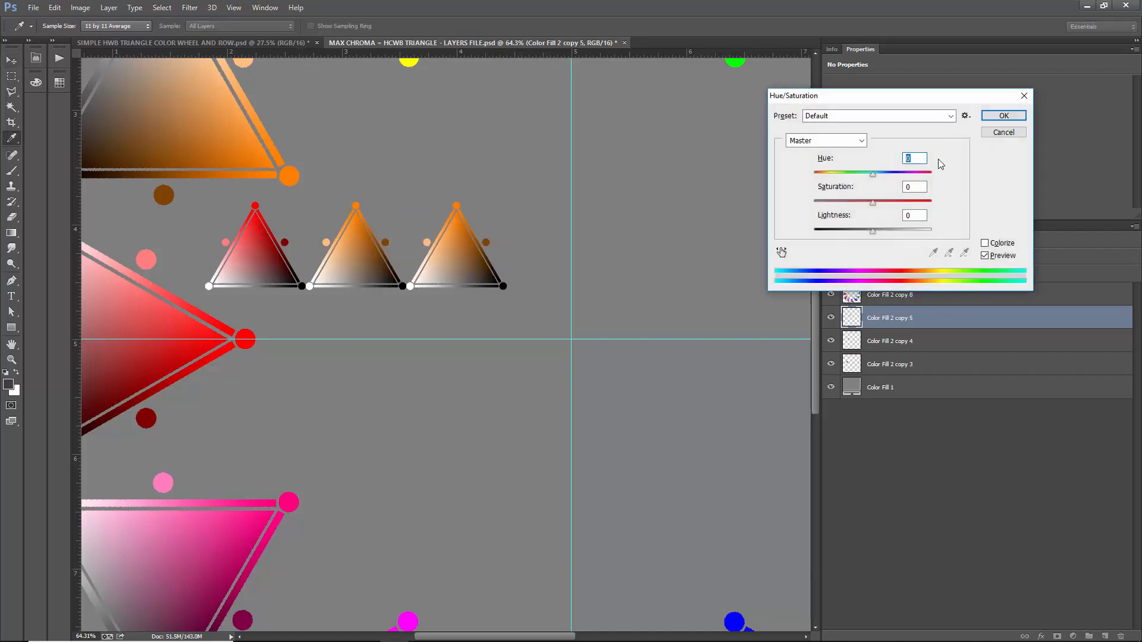
pyautogui.write('30')
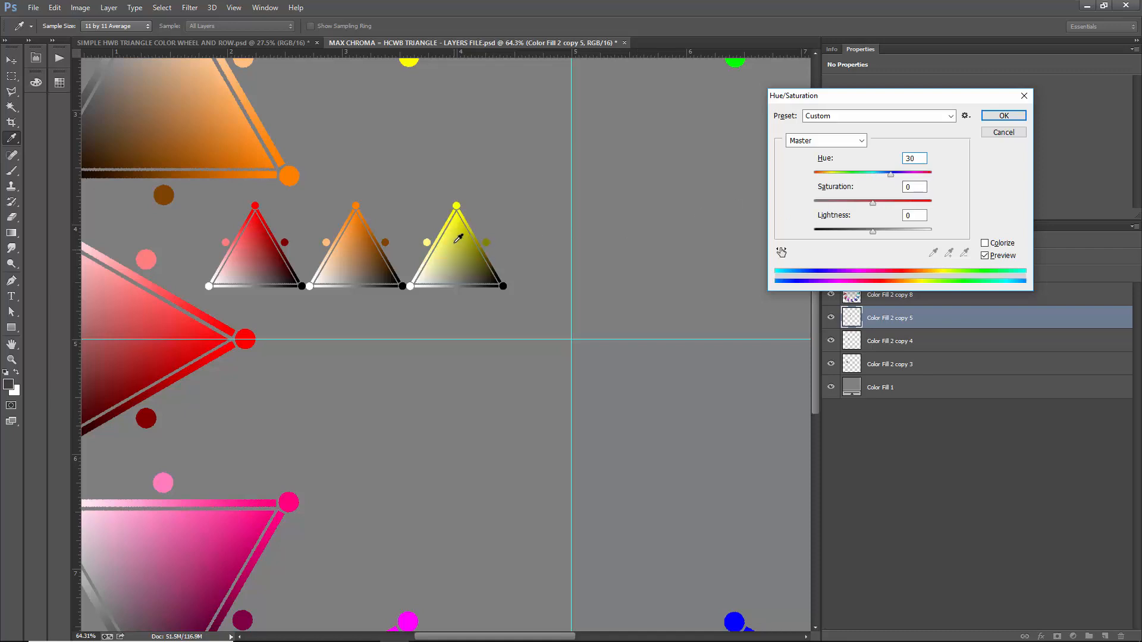
pyautogui.click(1003, 132)
pyautogui.press('v')
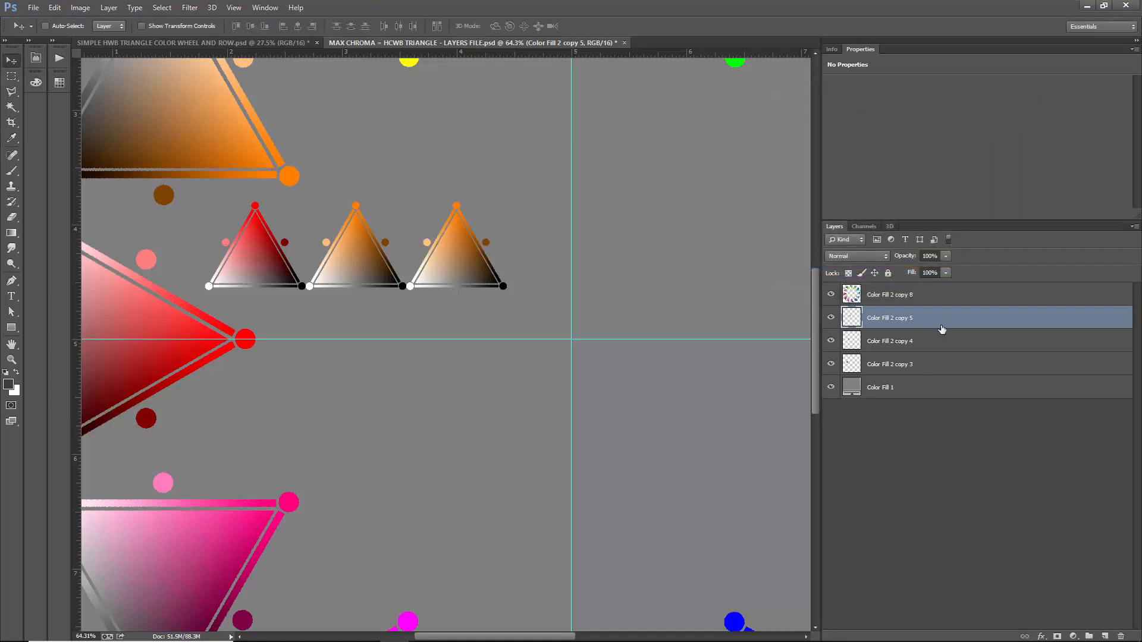
pyautogui.press('Delete')
# - Duplicate the small red triangle horizontally to the third place in the row and shift the copy's hue by 60
pyautogui.click(920, 340)
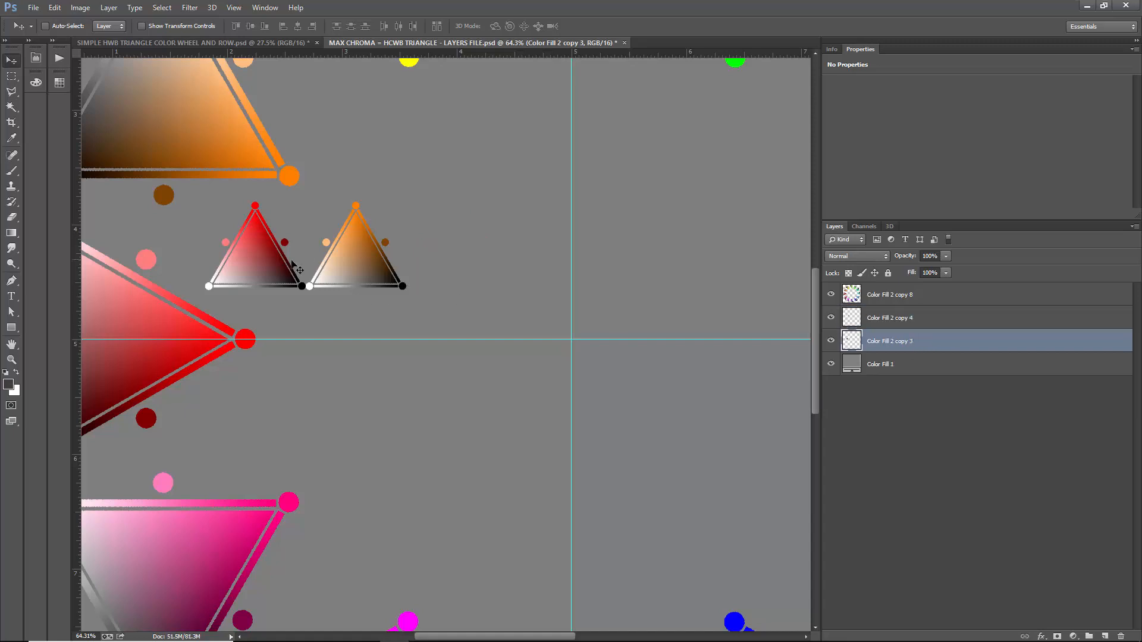
pyautogui.moveTo(234, 265); pyautogui.dragTo(439, 274)
pyautogui.hotkey('ctrl', 'u')
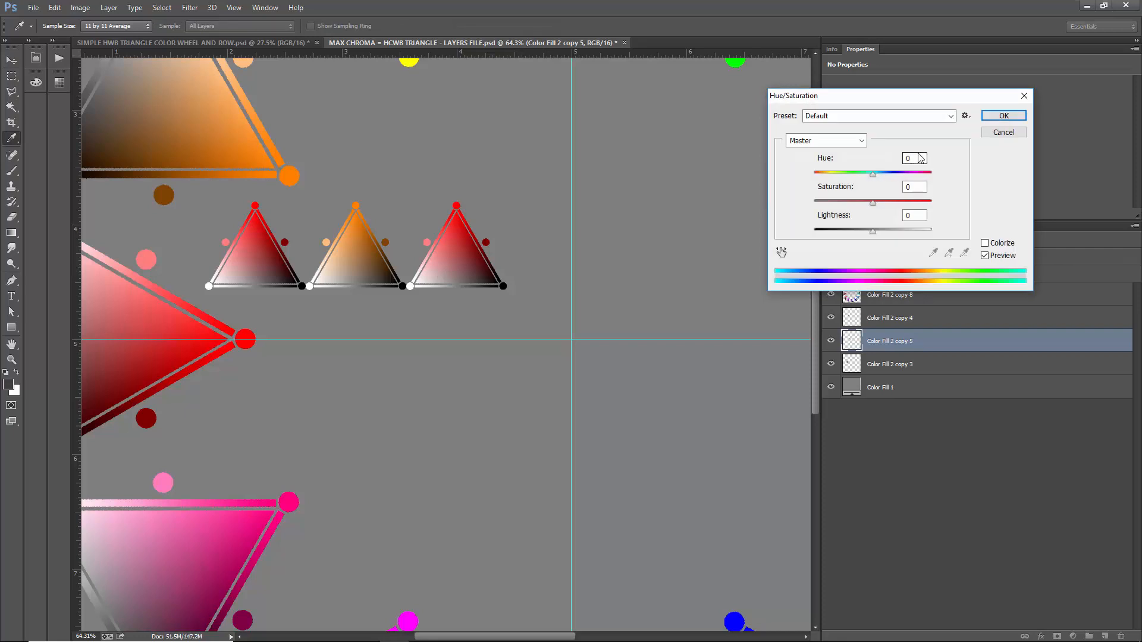
pyautogui.write('60')
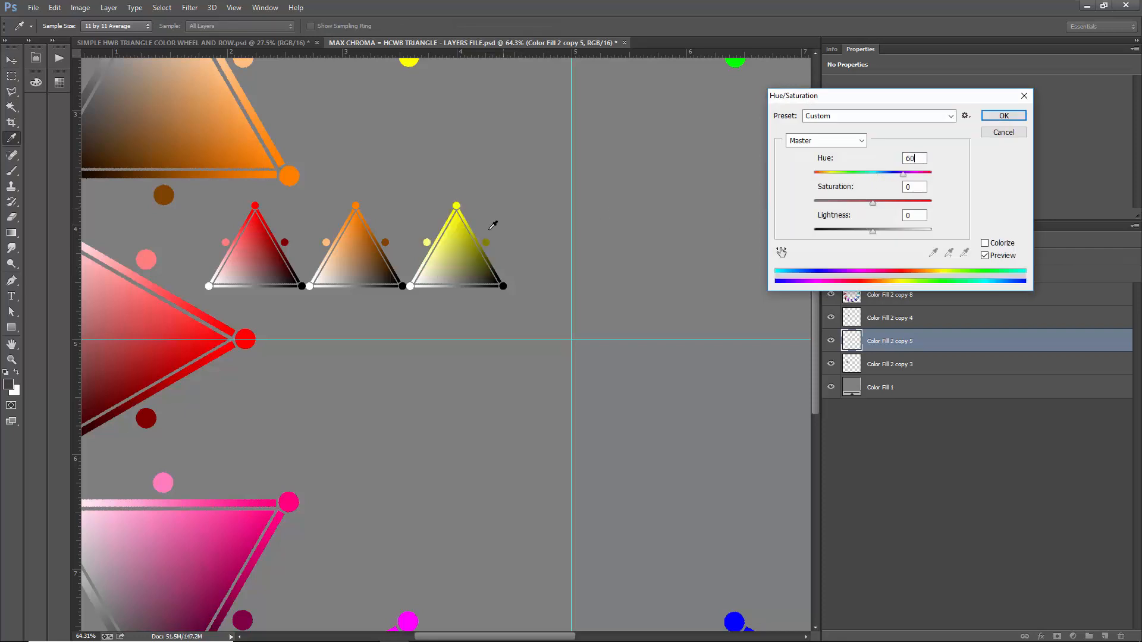
pyautogui.press('Return')
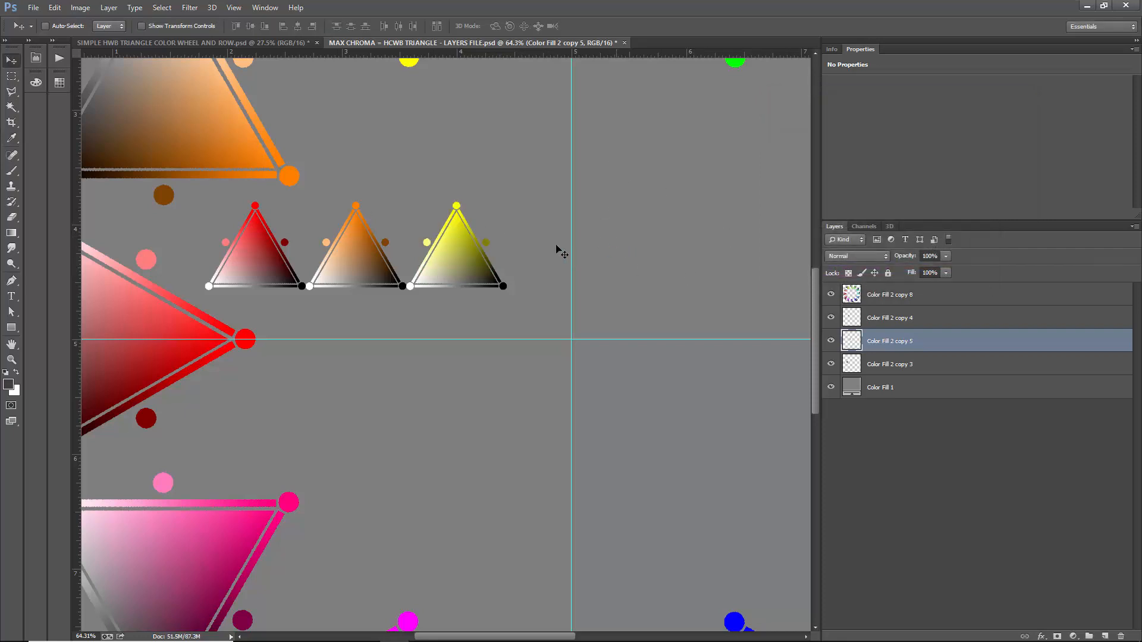
# - Copy the small red triangle into the row's fourth place, touching the yellow one, and shift its hue by 90
pyautogui.hotkey('alt', '[')
pyautogui.moveTo(255, 262); pyautogui.dragTo(542, 262)
pyautogui.hotkey('ctrl', 'u')
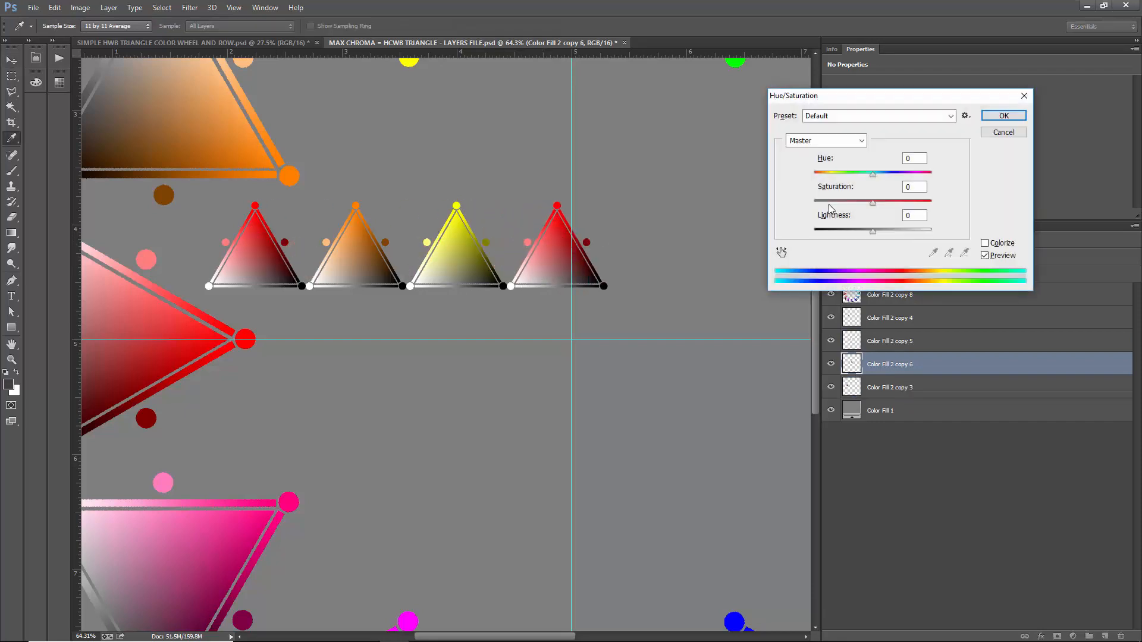
pyautogui.write('90')
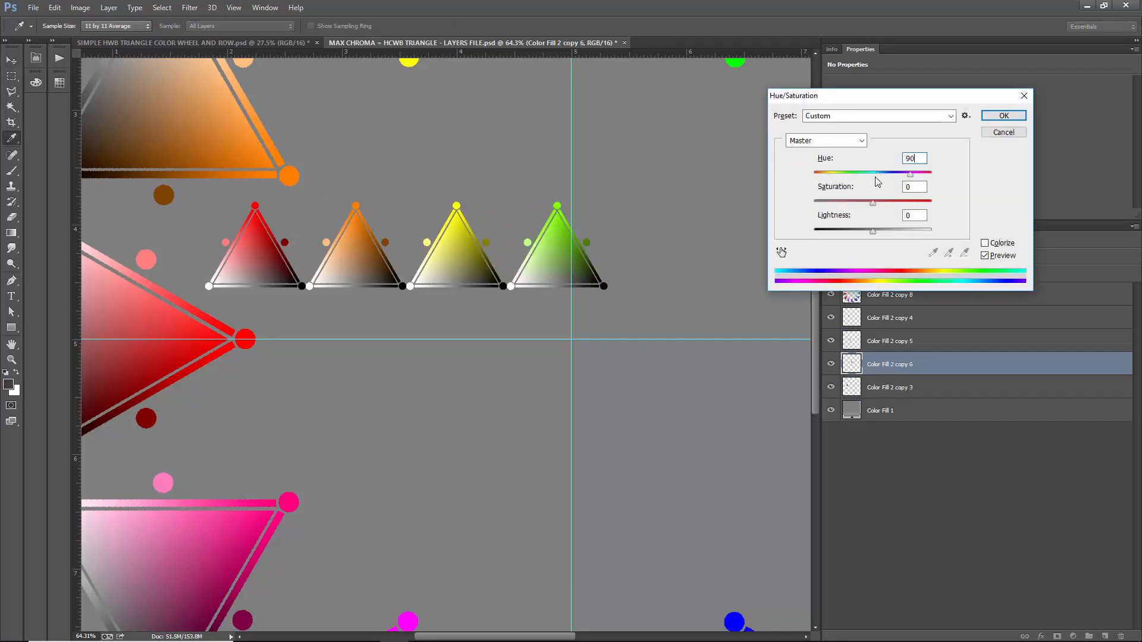
pyautogui.press('Return')
# - Place a copy of the small red triangle fifth in the row and set its hue shift to 120
pyautogui.keyDown('ctrl'); pyautogui.click(243, 241); pyautogui.keyUp('ctrl')
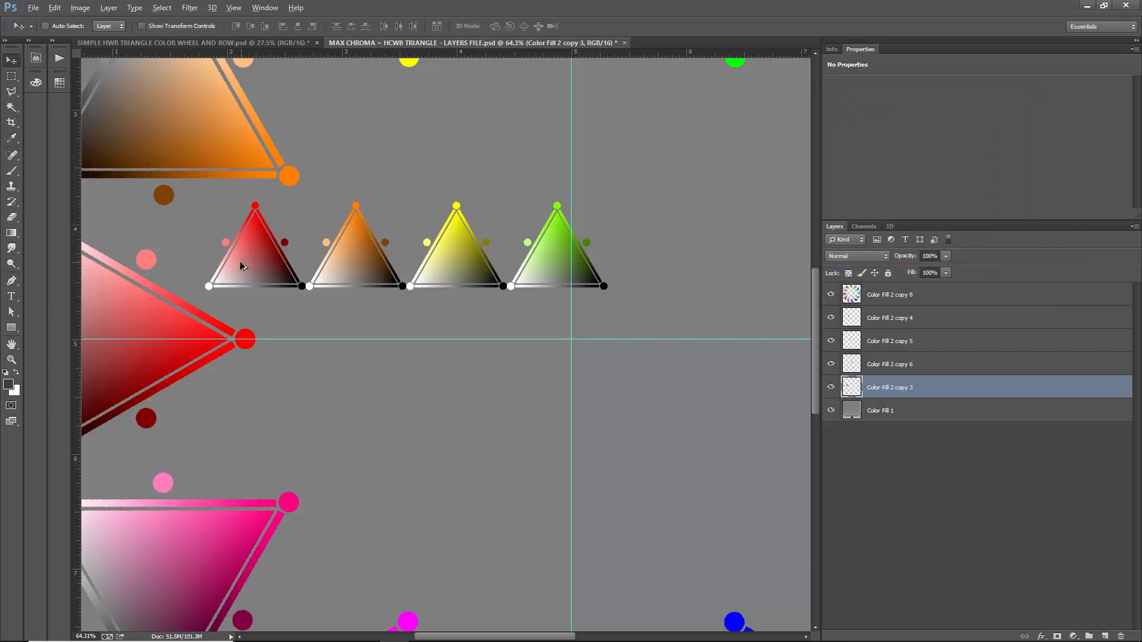
pyautogui.moveTo(241, 265); pyautogui.dragTo(644, 266)
pyautogui.hotkey('ctrl', 'u')
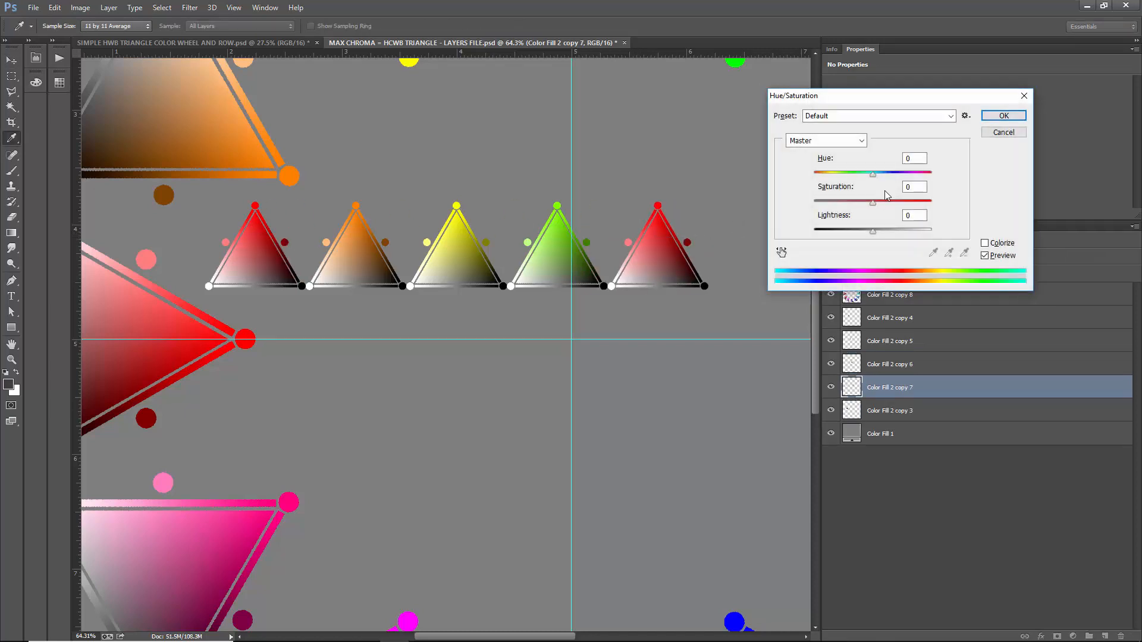
pyautogui.write('120')
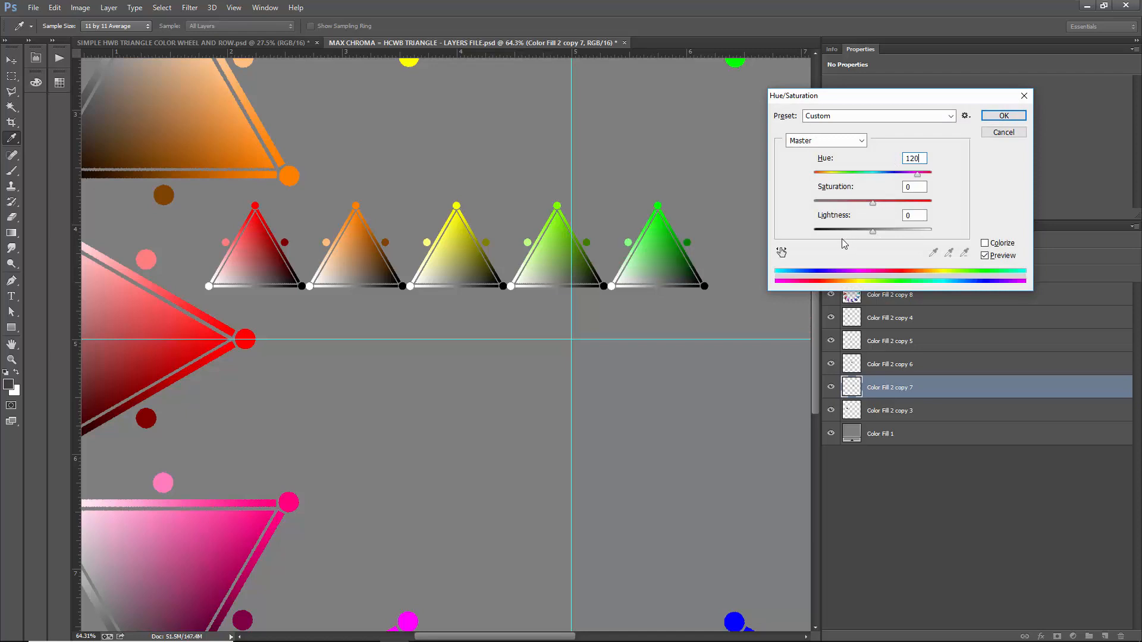
pyautogui.press('Return')
# - Duplicate the small red triangle beside the green one as the sixth in the row and shift its hue by 150
pyautogui.hotkey('ctrl', '-')
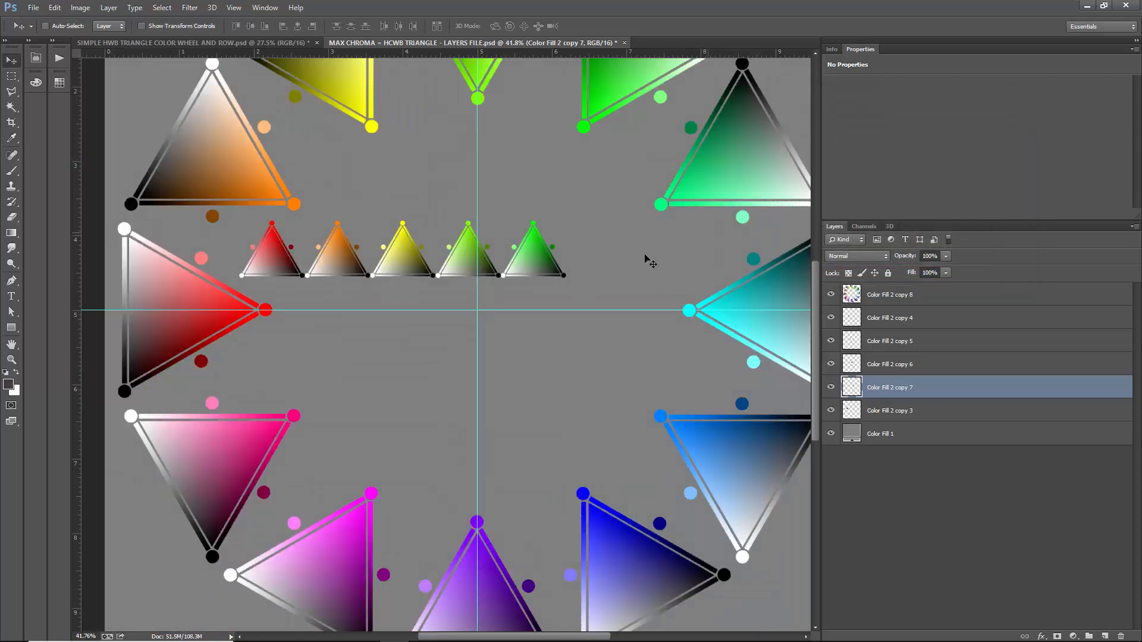
pyautogui.click(931, 411)
pyautogui.moveTo(272, 259); pyautogui.dragTo(593, 268)
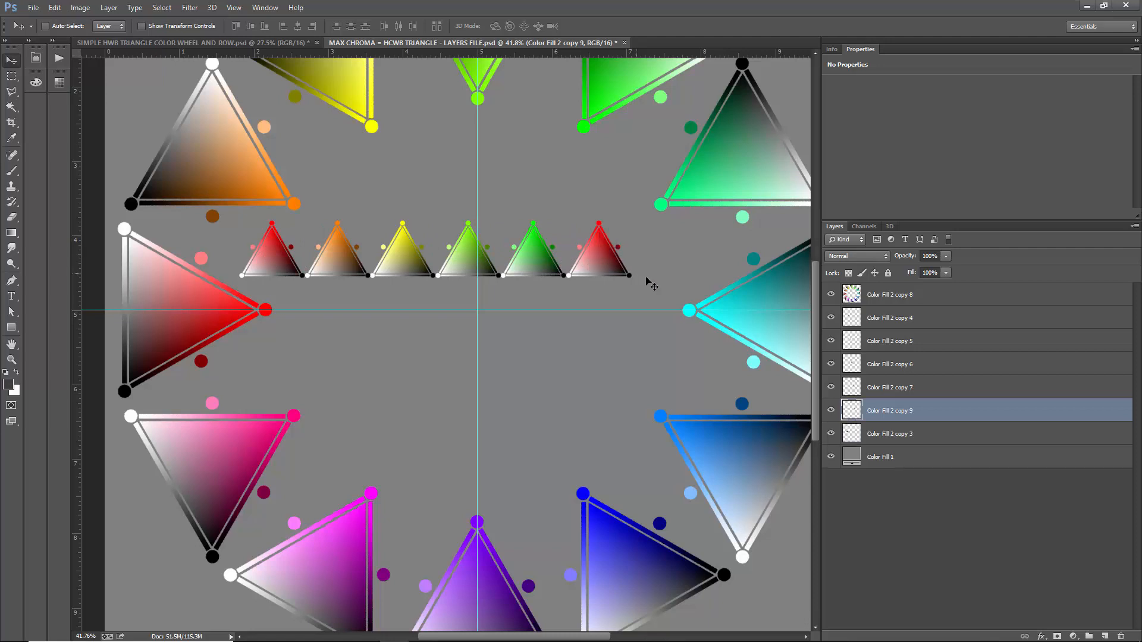
pyautogui.hotkey('ctrl', 'u')
pyautogui.write('15')
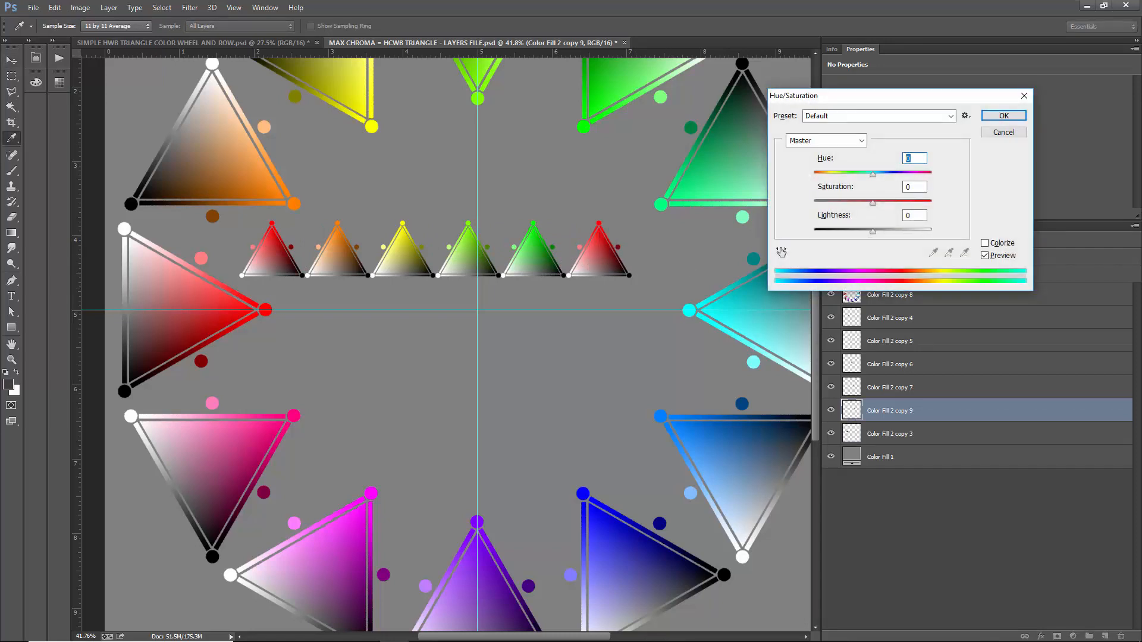
pyautogui.write('0')
pyautogui.press('Return')
pyautogui.press('v')
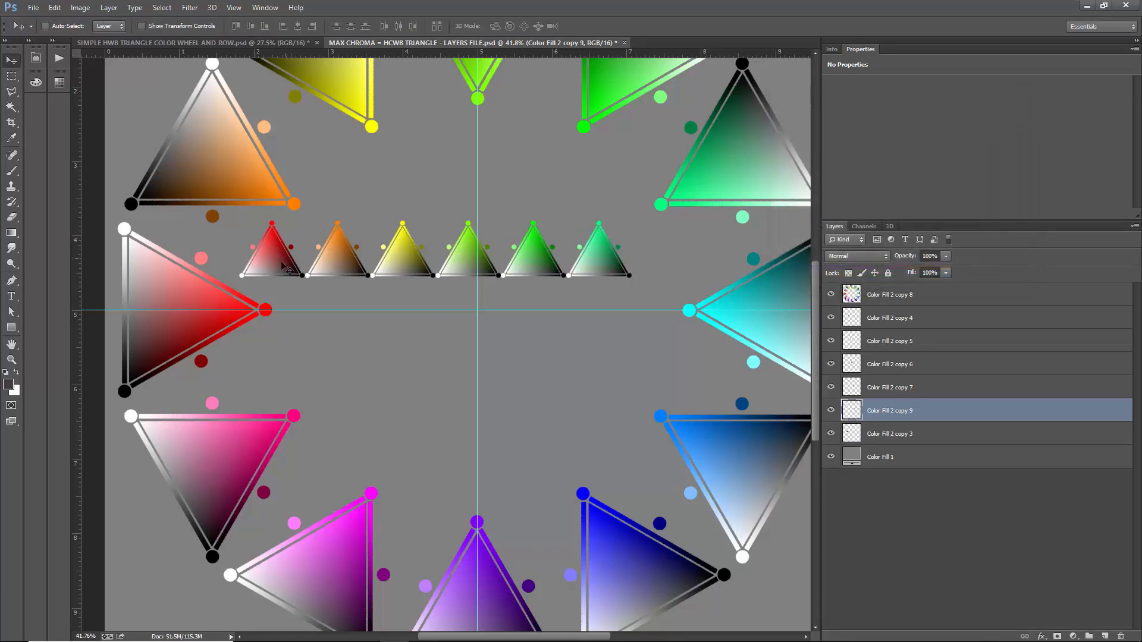
# - Add a seventh copy of the small red triangle at the row's end and shift its hue by 180 to make it cyan
pyautogui.keyDown('ctrl'); pyautogui.click(280, 268); pyautogui.keyUp('ctrl')
pyautogui.keyDown('alt'); pyautogui.keyDown('shift'); pyautogui.moveTo(267, 262); pyautogui.dragTo(659, 262); pyautogui.keyUp('shift'); pyautogui.keyUp('alt')
pyautogui.scroll(-6, 530, 253)
pyautogui.scroll(2, 530, 256)
pyautogui.hotkey('ctrl', 'u')
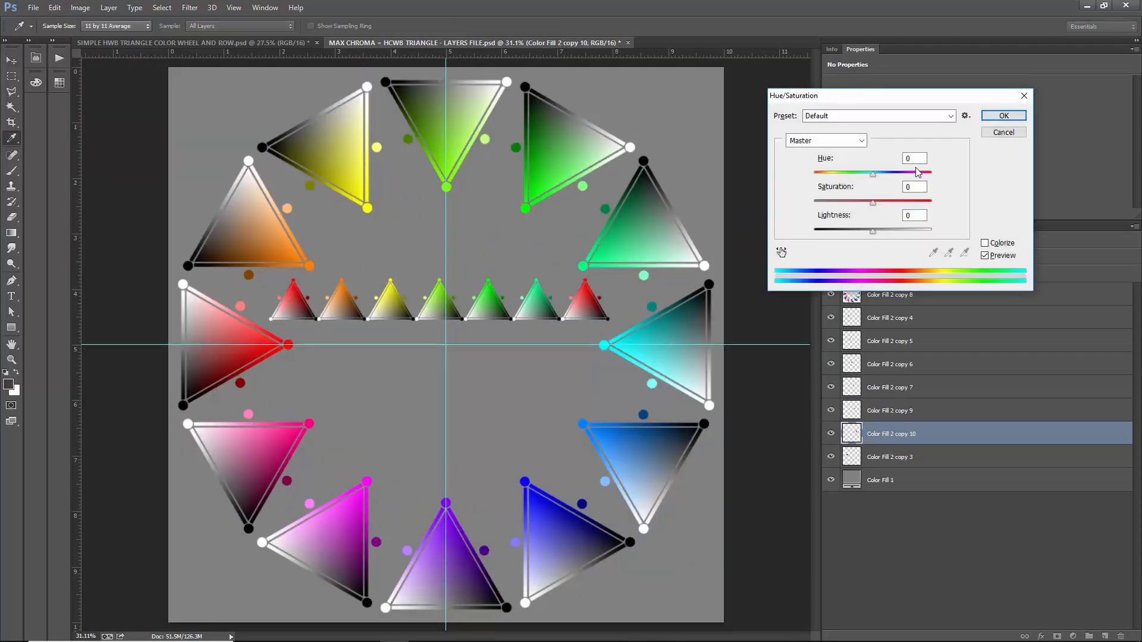
pyautogui.write('180')
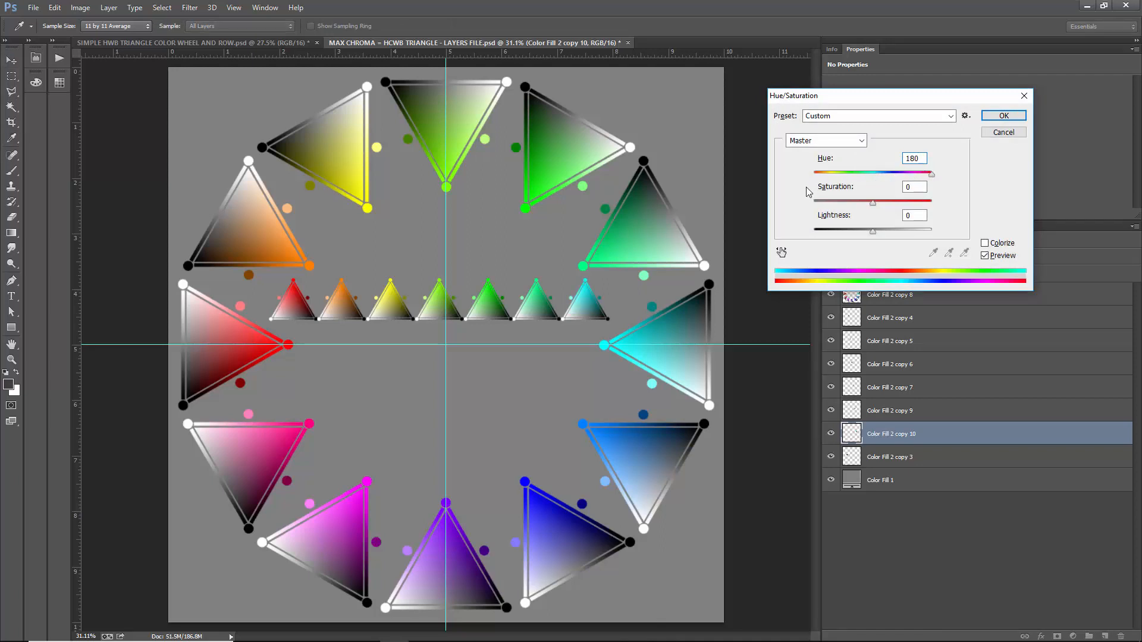
pyautogui.press('Return')
pyautogui.press('v')
# - Scale all seven small triangle layers together to 56%, keeping the row's lower corner at the red end in place
pyautogui.click(913, 320)
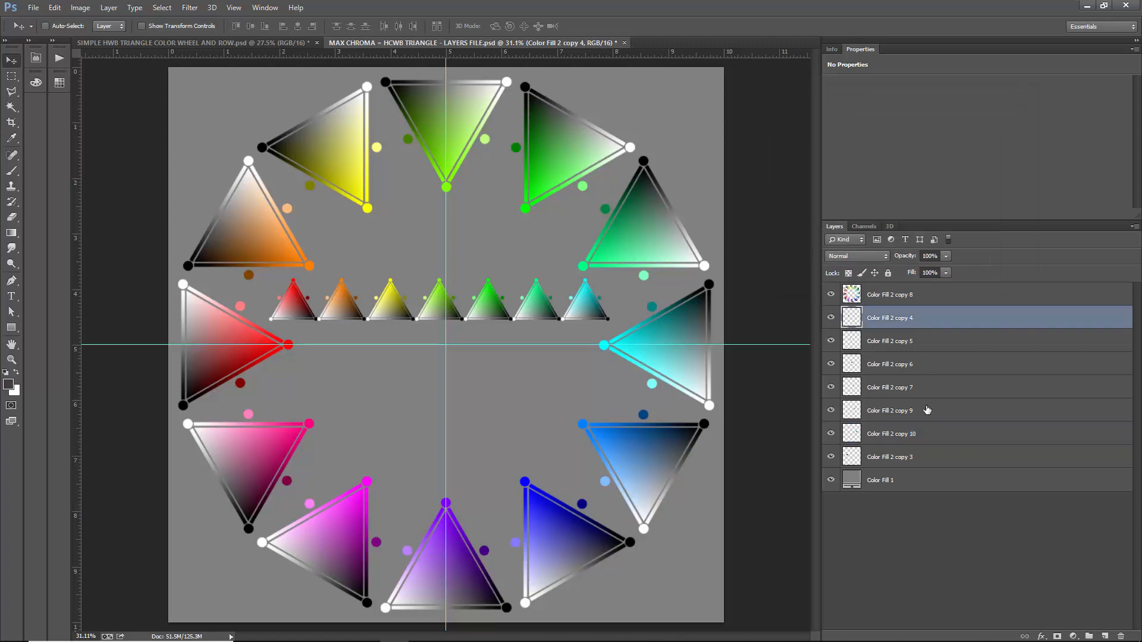
pyautogui.click(911, 457)
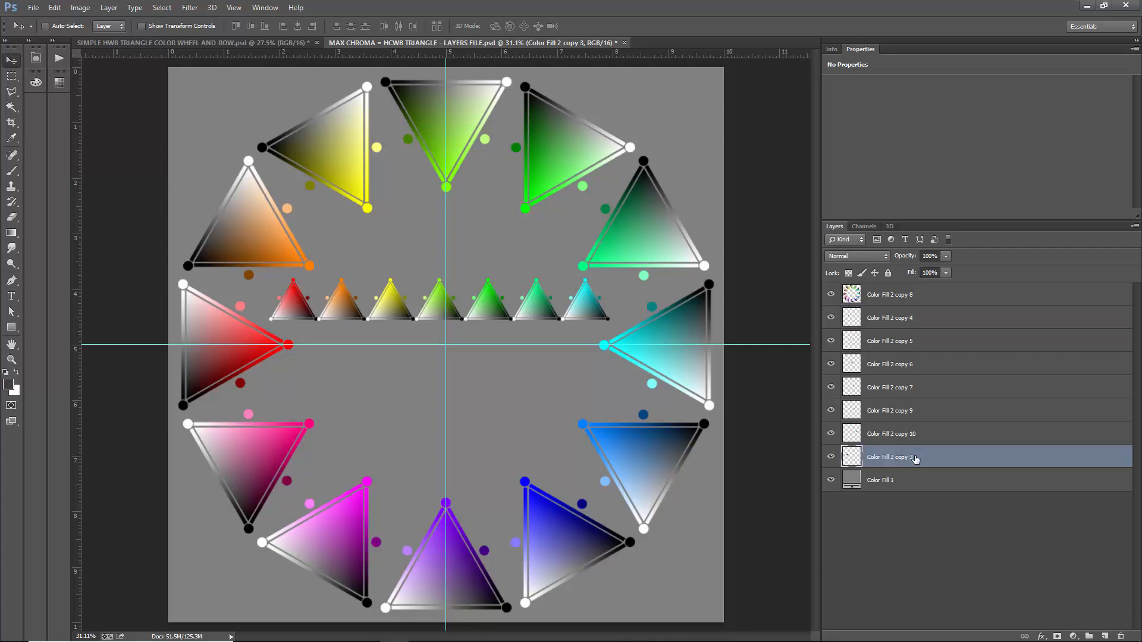
pyautogui.keyDown('shift'); pyautogui.click(915, 325); pyautogui.keyUp('shift')
pyautogui.hotkey('ctrl', 't')
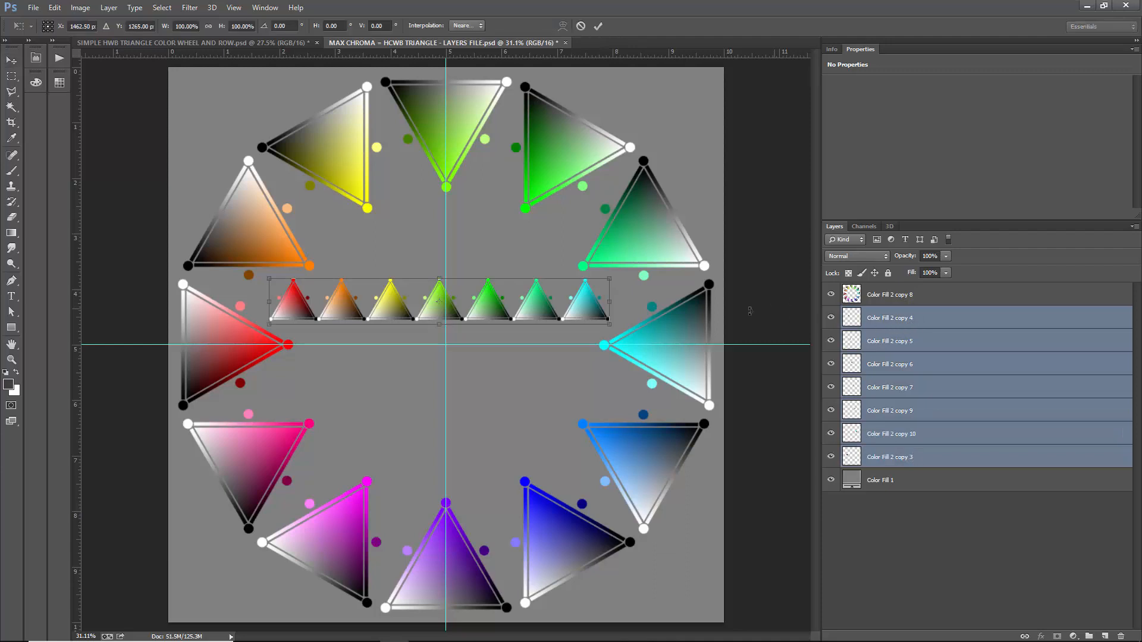
pyautogui.moveTo(610, 281); pyautogui.dragTo(463, 296)
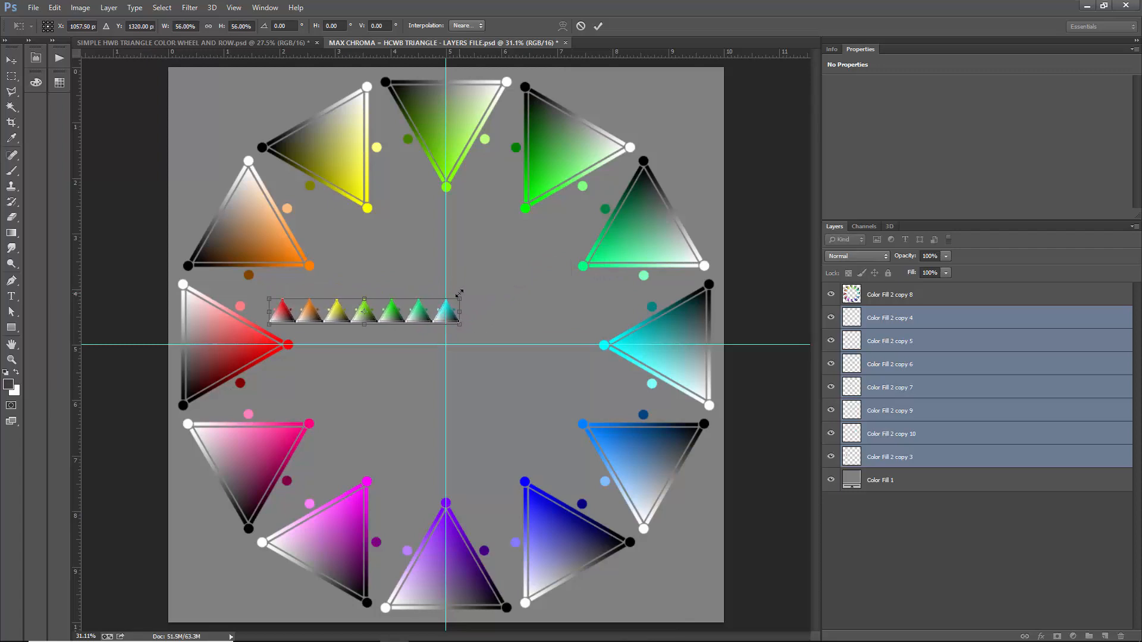
pyautogui.press('Return')
# - Duplicate the scaled red triangle next to the cyan one and shift the copy's hue by -150
pyautogui.click(933, 459)
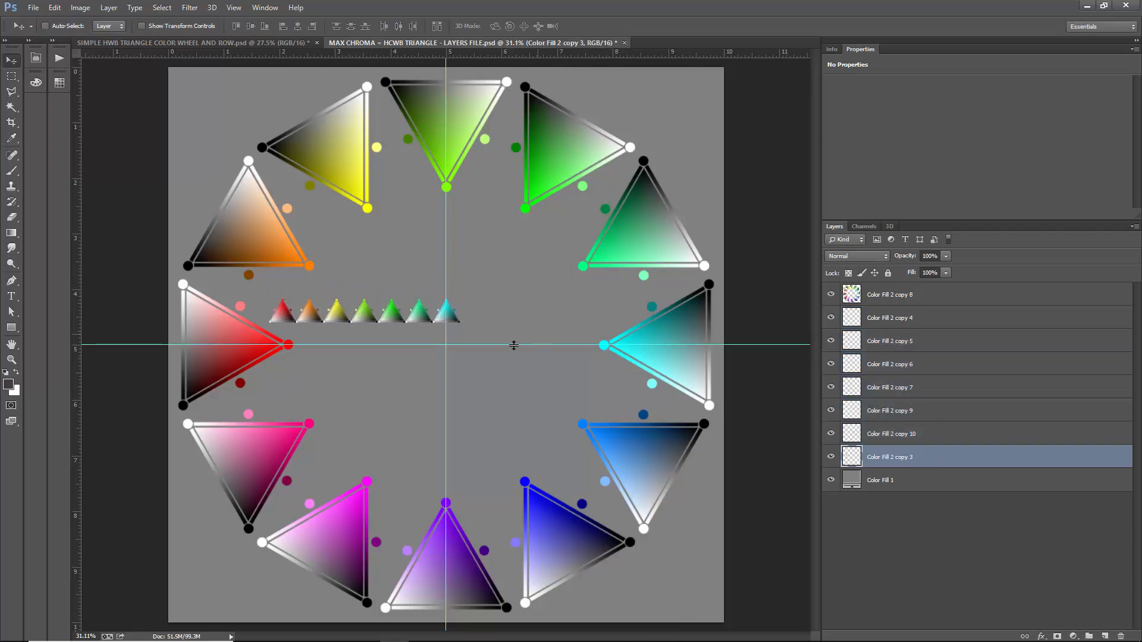
pyautogui.moveTo(285, 321); pyautogui.dragTo(475, 320)
pyautogui.scroll(5, 492, 319)
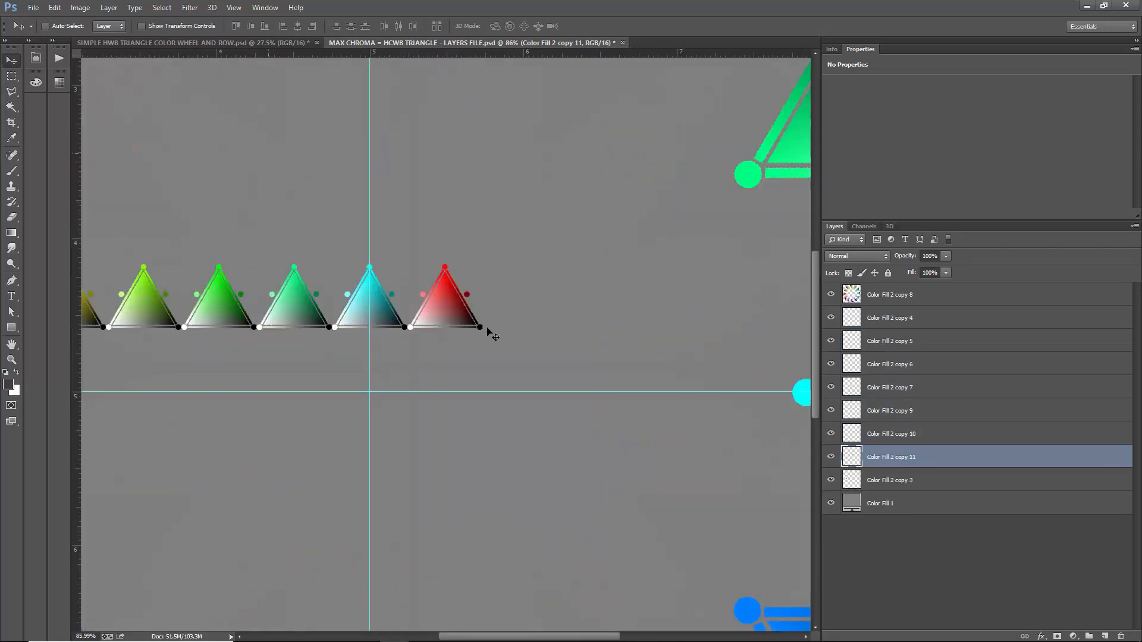
pyautogui.hotkey('ctrl', 'u')
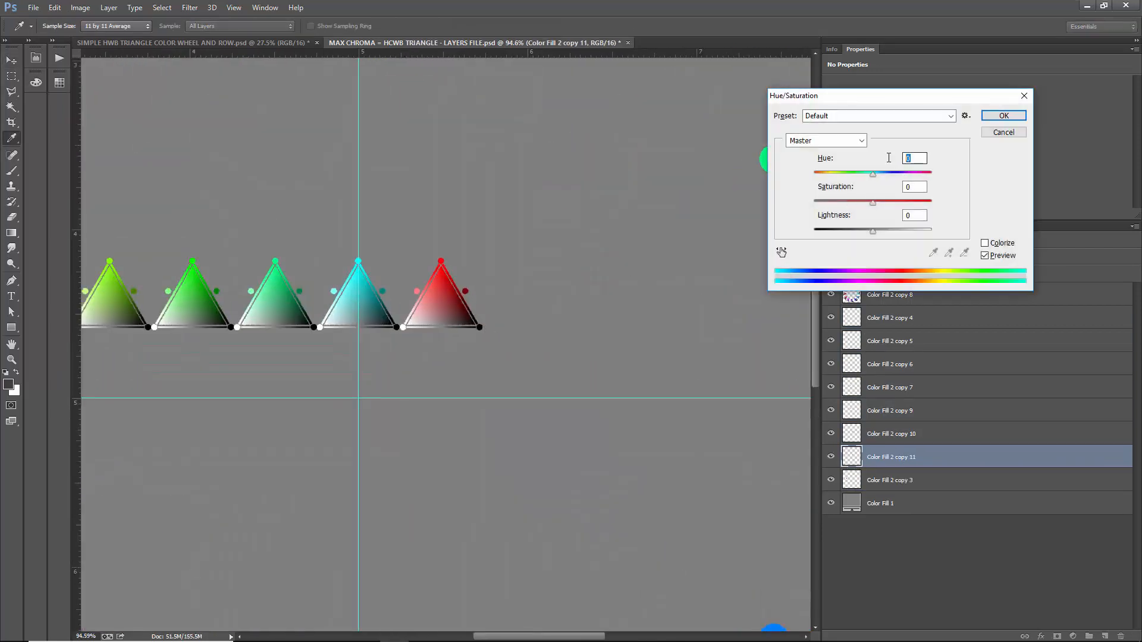
pyautogui.write('-150')
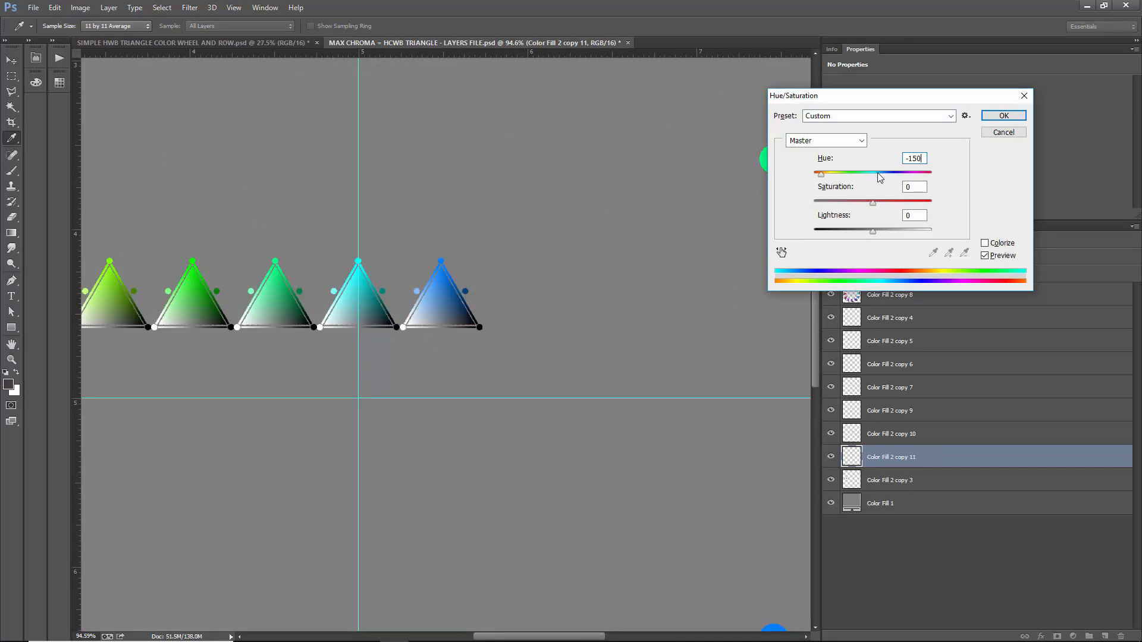
pyautogui.press('Return')
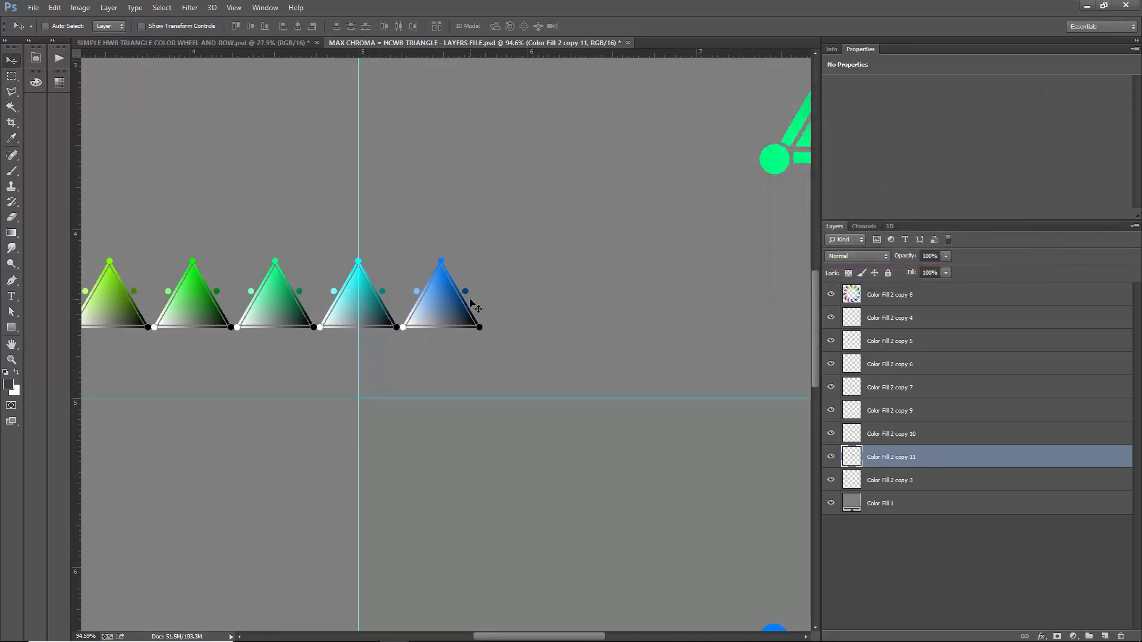
# - Copy the small red triangle into the row's ninth place and shift its hue by -120
pyautogui.scroll(-5, 456, 317)
pyautogui.keyDown('ctrl'); pyautogui.click(240, 313); pyautogui.keyUp('ctrl')
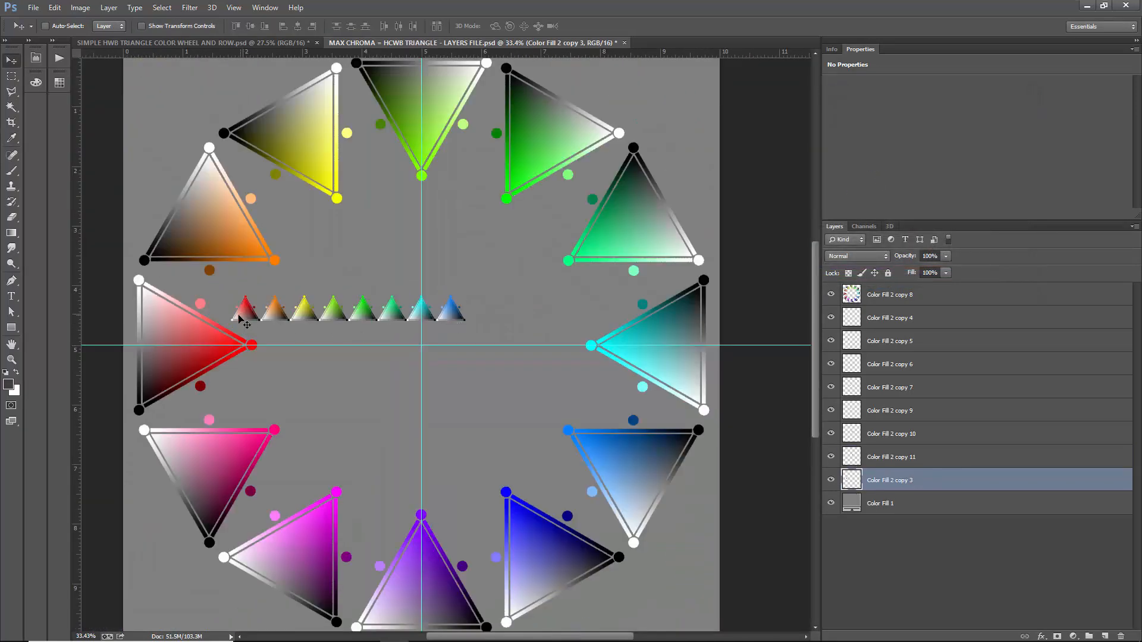
pyautogui.moveTo(240, 319); pyautogui.dragTo(475, 320)
pyautogui.hotkey('ctrl', 'u')
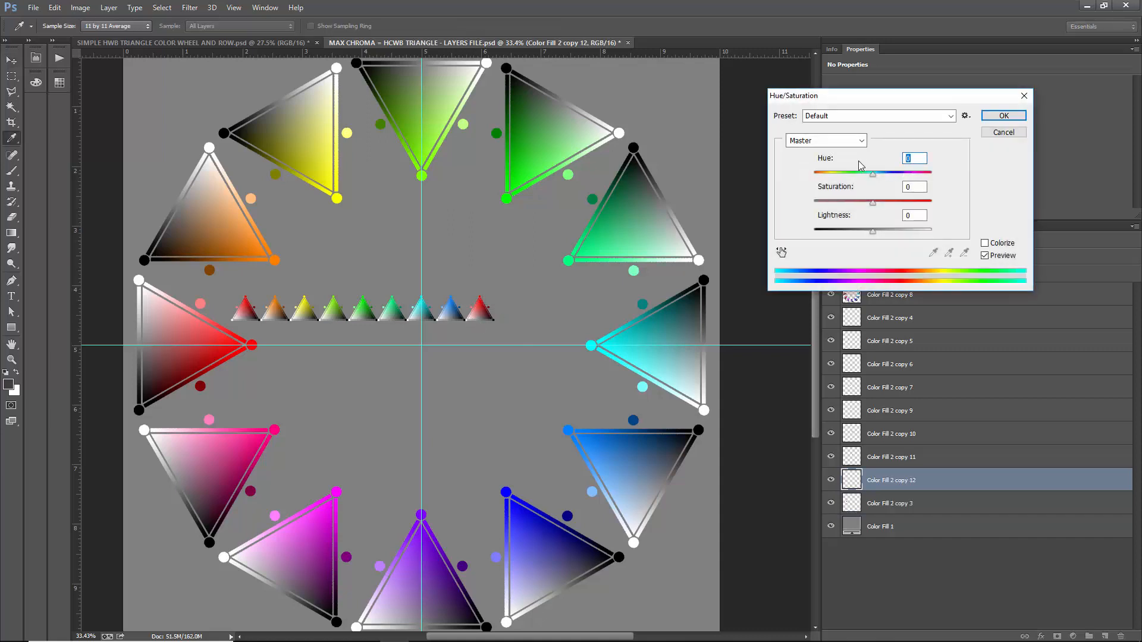
pyautogui.write('-120')
pyautogui.press('Return')
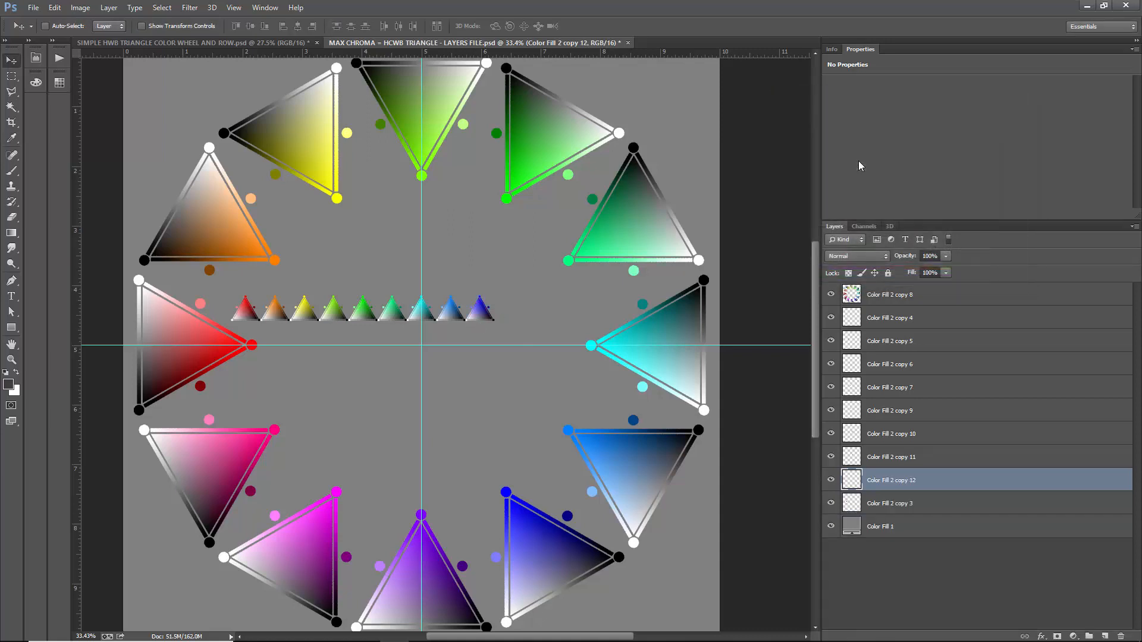
# - Place a tenth copy of the small red triangle after the blue one and set its hue shift to -90
pyautogui.moveTo(259, 319); pyautogui.dragTo(509, 329)
pyautogui.hotkey('ctrl', 'u')
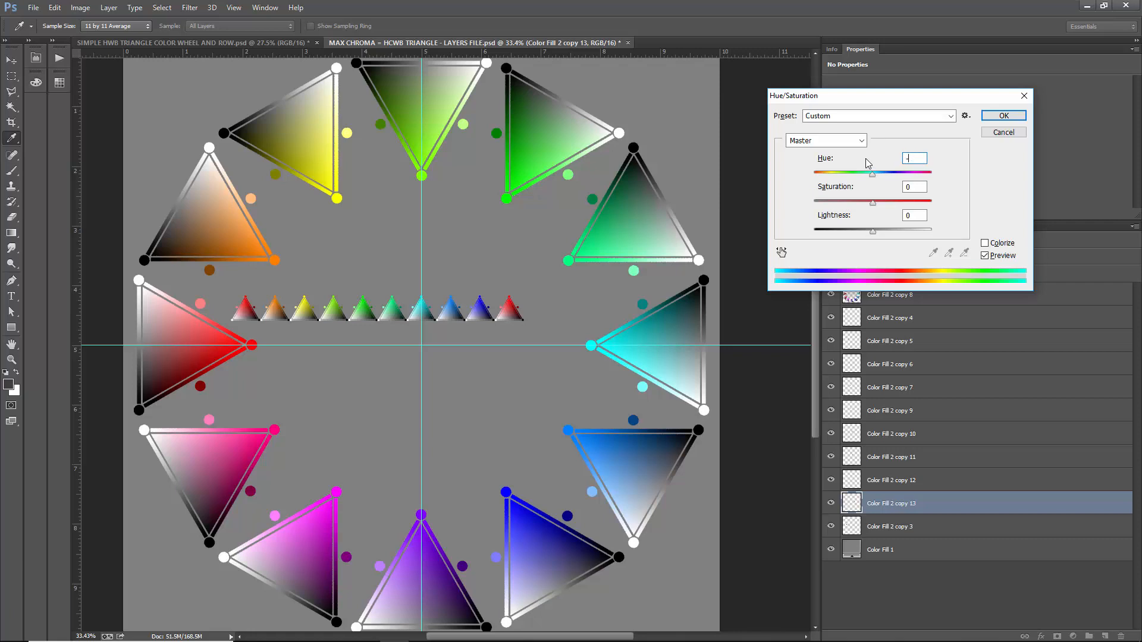
pyautogui.write('-90')
pyautogui.press('Return')
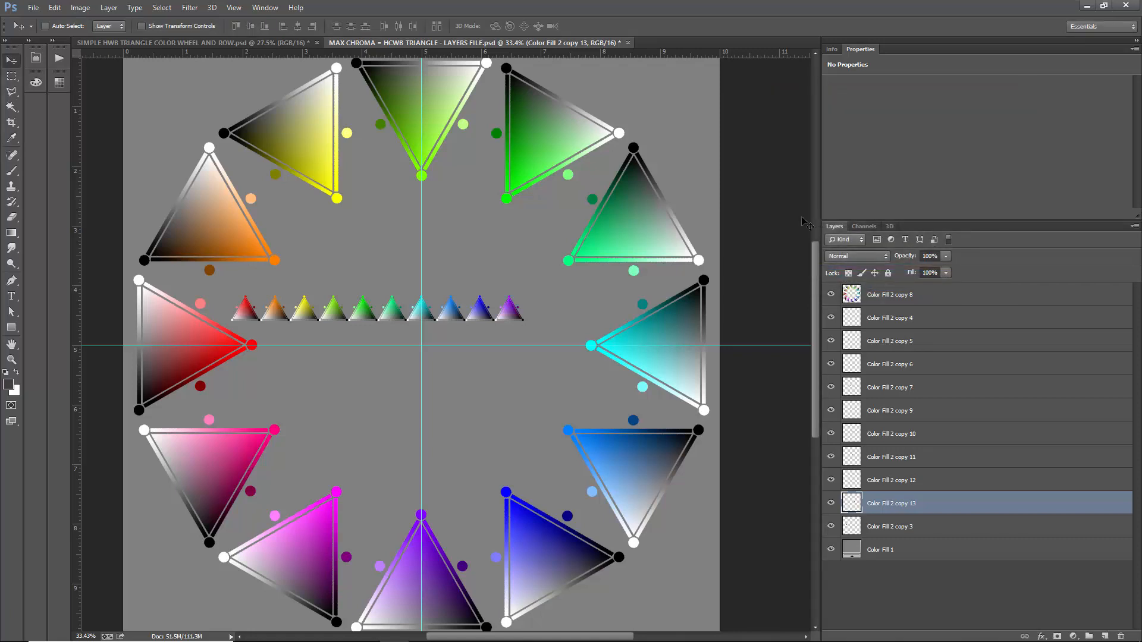
pyautogui.keyDown('ctrl'); pyautogui.click(252, 327); pyautogui.keyUp('ctrl')
pyautogui.moveTo(242, 311); pyautogui.dragTo(507, 332)
pyautogui.hotkey('ctrl', 'z')
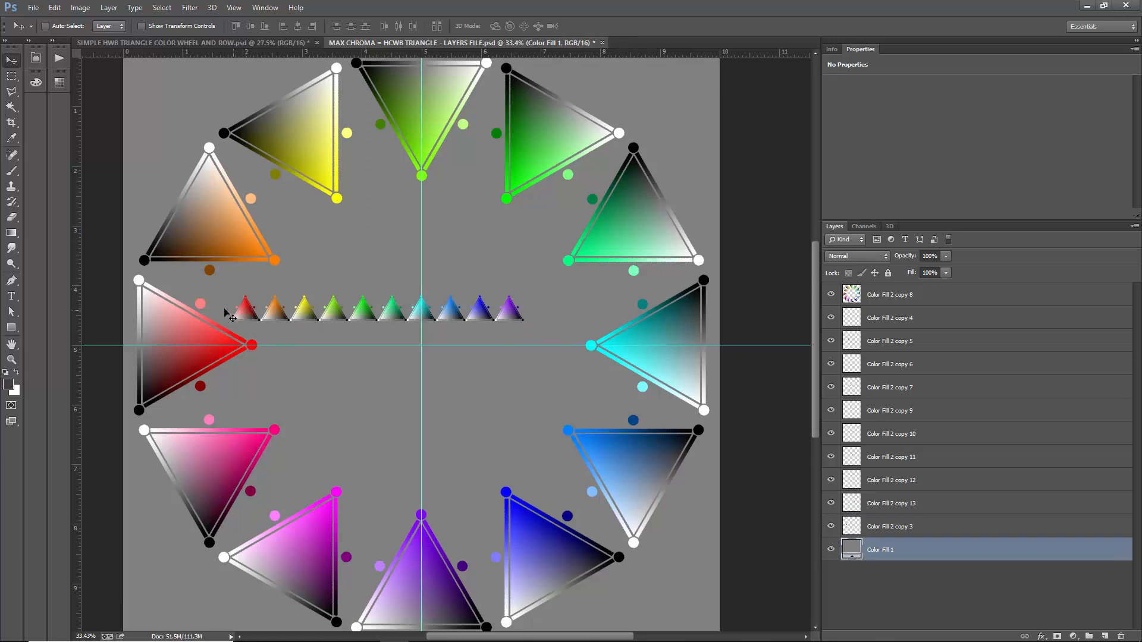
# - Copy the small red triangle into the row's eleventh place after the violet one and shift its hue by -60
pyautogui.keyDown('ctrl'); pyautogui.click(244, 314); pyautogui.keyUp('ctrl')
pyautogui.moveTo(245, 311); pyautogui.dragTo(535, 319)
pyautogui.hotkey('ctrl', 'u')
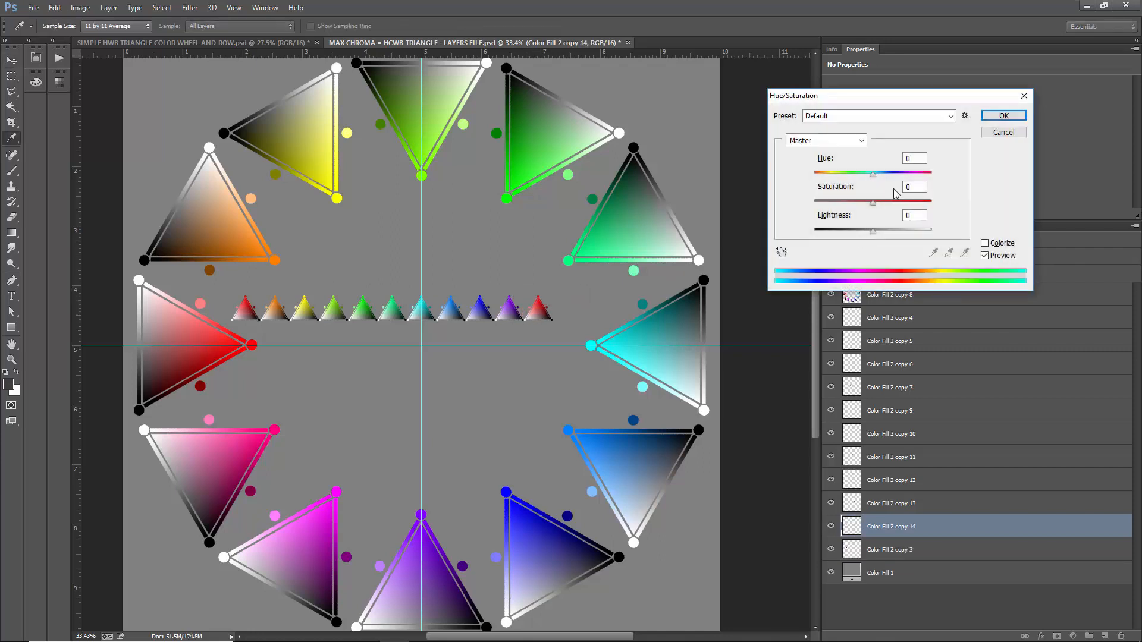
pyautogui.write('-600')
pyautogui.press('Return')
pyautogui.press('Return')
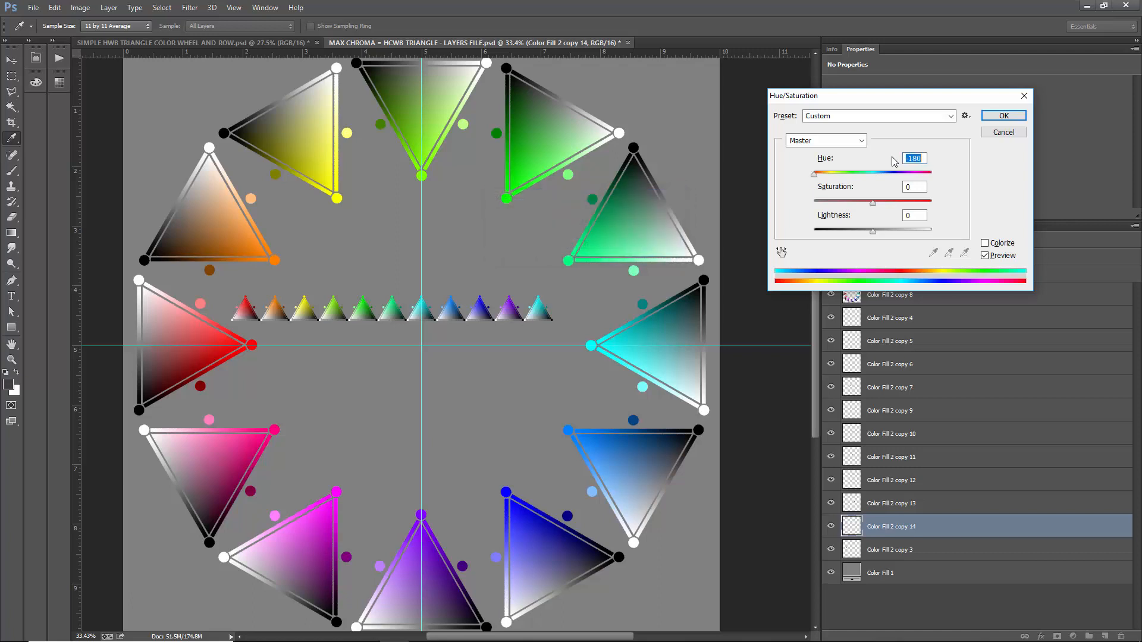
pyautogui.write('-60')
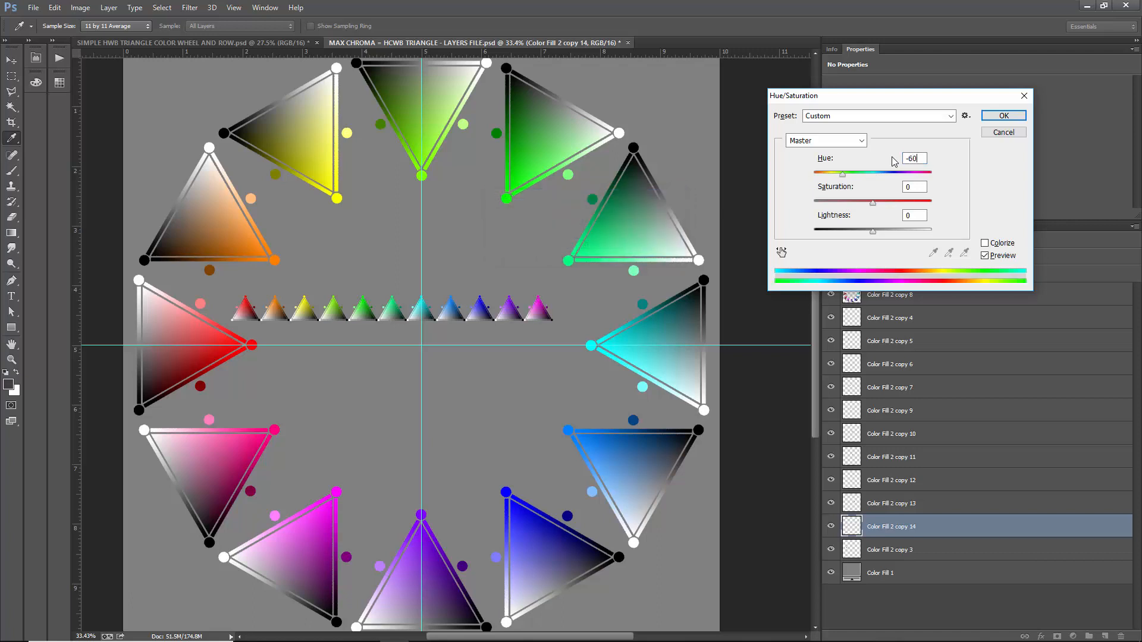
pyautogui.press('Return')
# - Place a twelfth copy of the small red triangle after the magenta one and set its hue shift to -30
pyautogui.moveTo(249, 317); pyautogui.dragTo(564, 315)
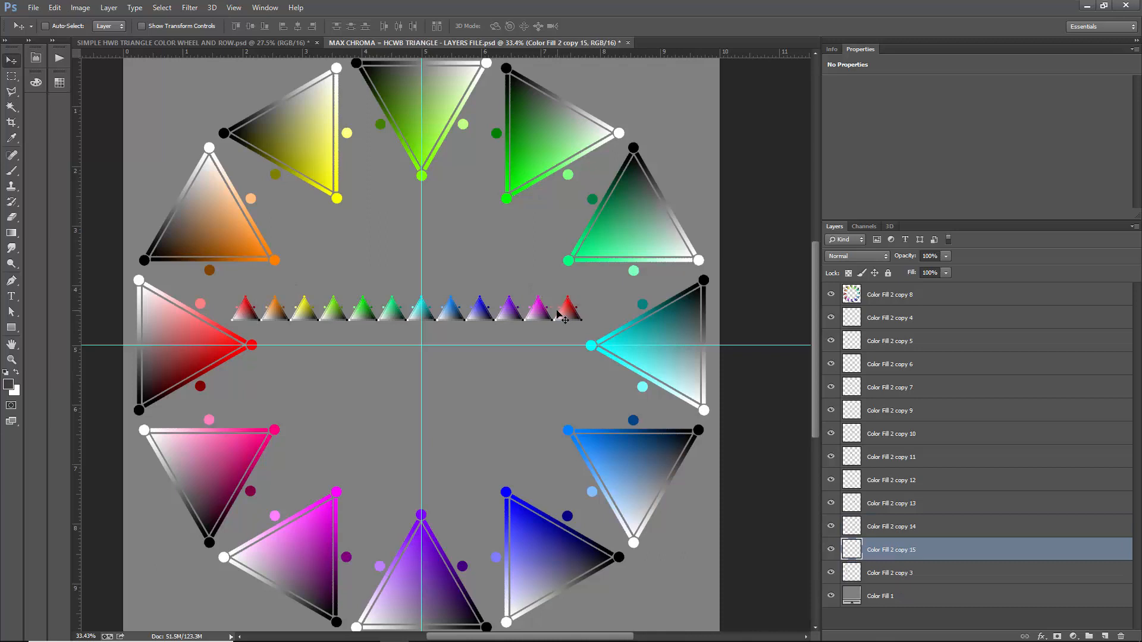
pyautogui.hotkey('ctrl', 'u')
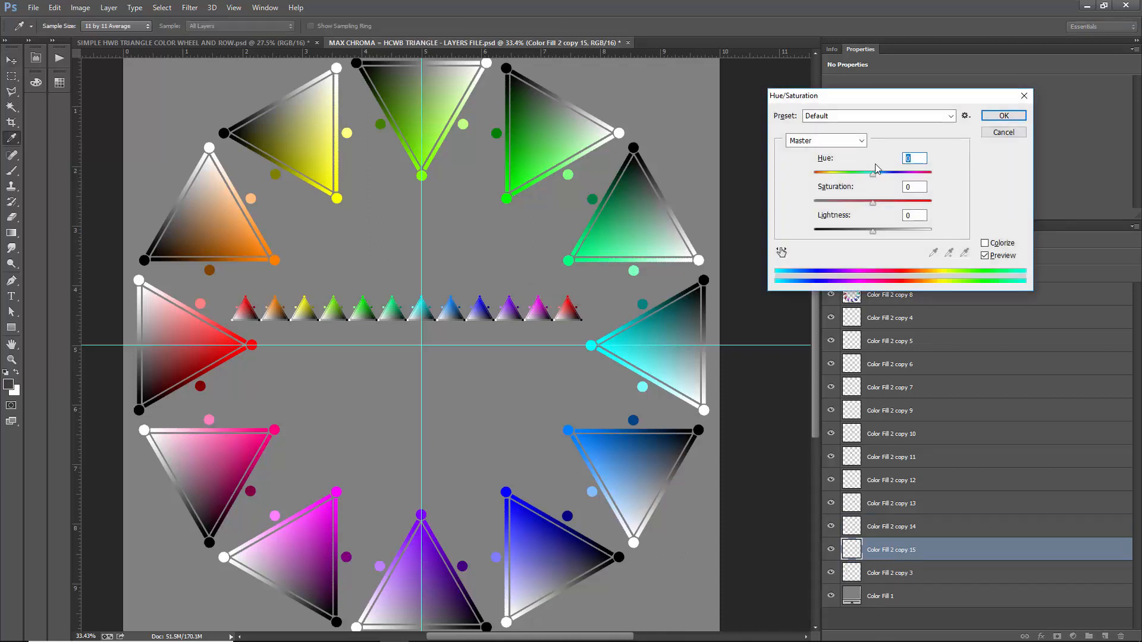
pyautogui.write('30')
pyautogui.press('Return')
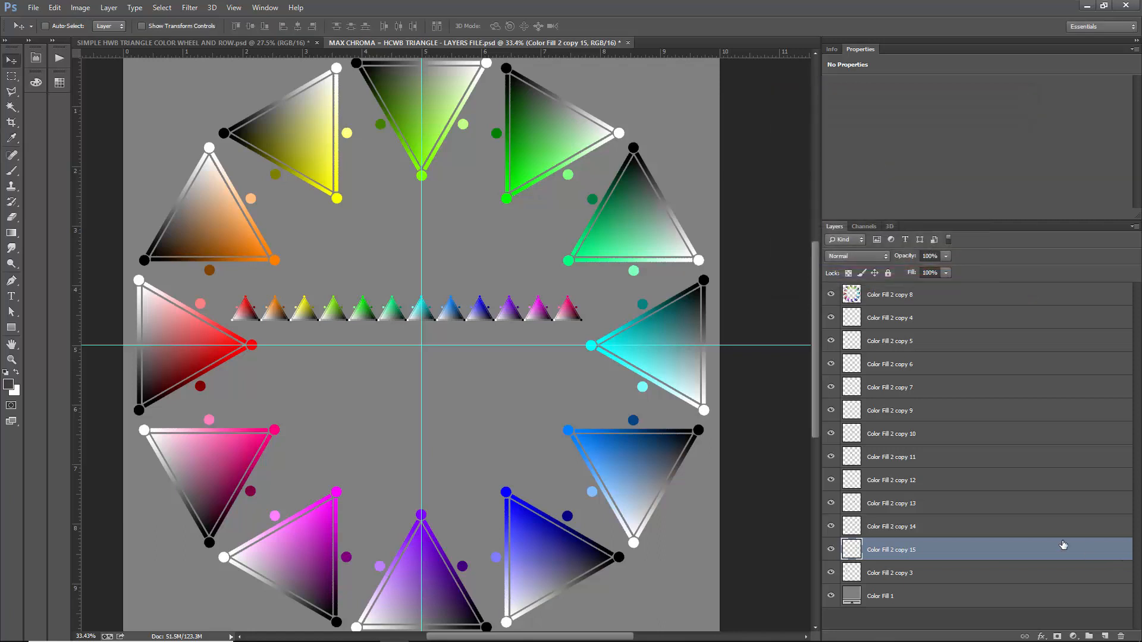
# - Merge all twelve small triangle layers, from Color Fill 2 copy 4 down to Color Fill 2 copy 3, into one layer
pyautogui.click(924, 321)
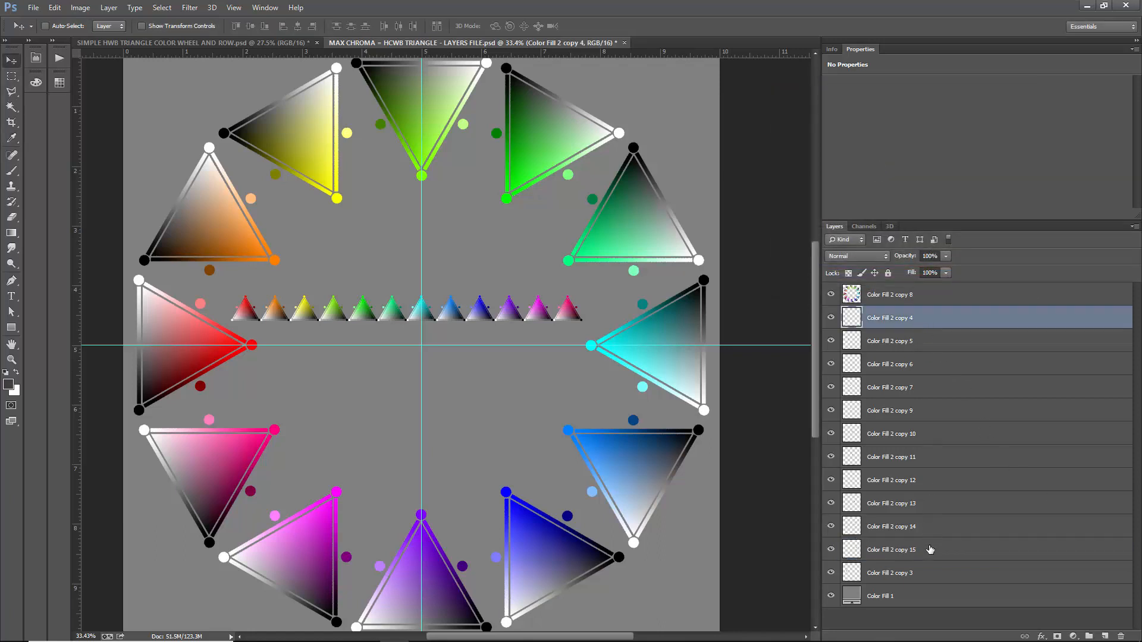
pyautogui.keyDown('shift'); pyautogui.click(928, 571); pyautogui.keyUp('shift')
pyautogui.hotkey('ctrl', 'e')
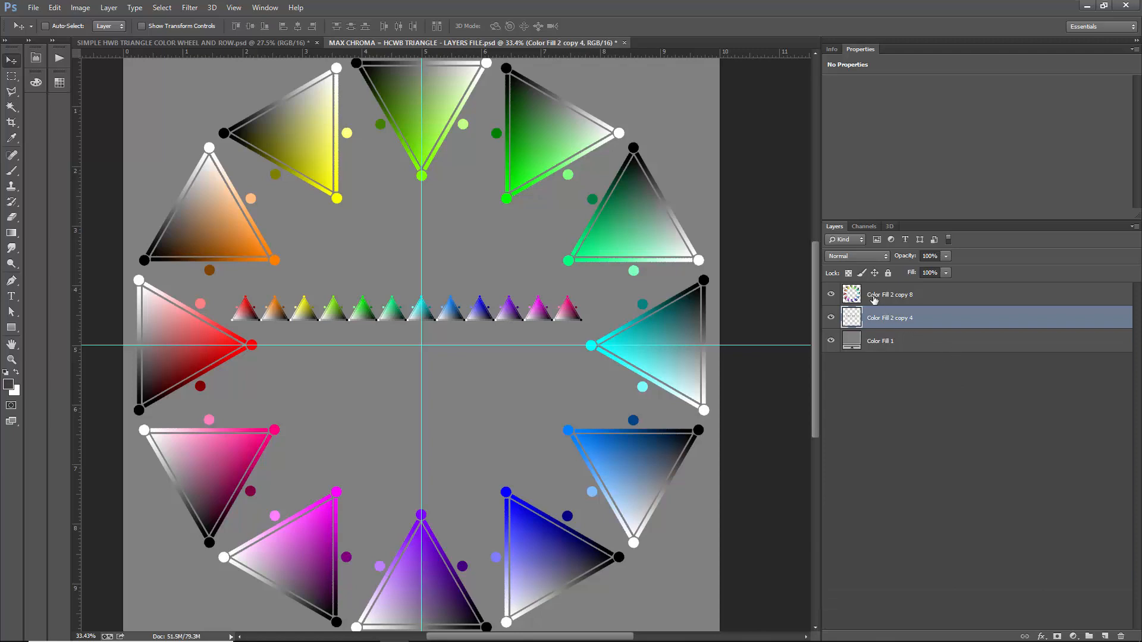
# - Rename the merged small-triangle layer HORIZONTAL ROW and the large wheel layer HUE CIRCLE
pyautogui.doubleClick(891, 318)
pyautogui.write('HORIZONTAL ROW')
pyautogui.press('Return')
pyautogui.doubleClick(894, 295)
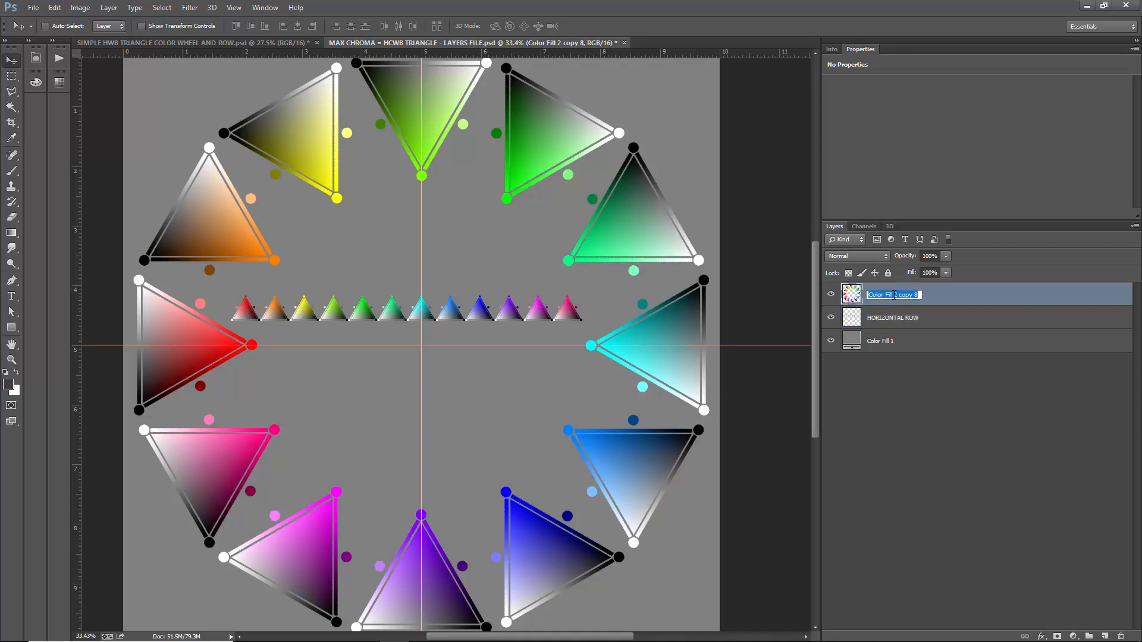
pyautogui.write('HUE CIRCLE')
pyautogui.press('Return')
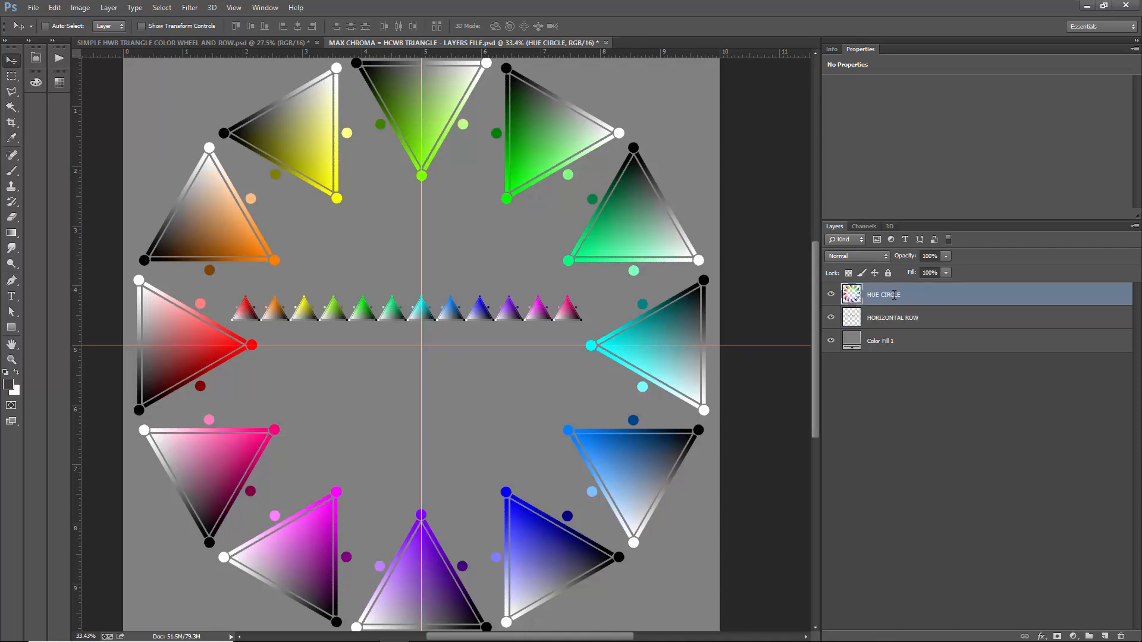
# - Make HORIZONTAL ROW the active layer and shift the row of small triangles slightly up and right
pyautogui.click(922, 318)
pyautogui.moveTo(369, 316)
pyautogui.mouseDown()
pyautogui.moveTo(376, 352)
pyautogui.moveTo(390, 312)
pyautogui.mouseUp()
pyautogui.hotkey('ctrl', 't')
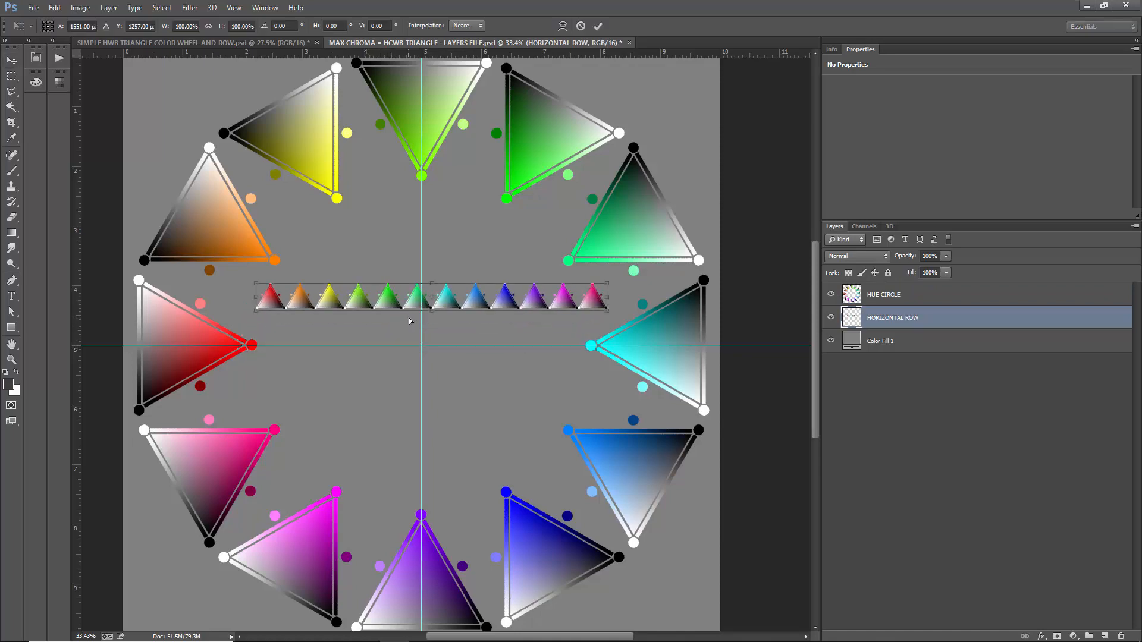
pyautogui.scroll(3, 406, 341)
pyautogui.scroll(1, 424, 315)
pyautogui.moveTo(552, 223); pyautogui.dragTo(529, 336)
pyautogui.scroll(-3, 452, 353)
pyautogui.scroll(5, 218, 308)
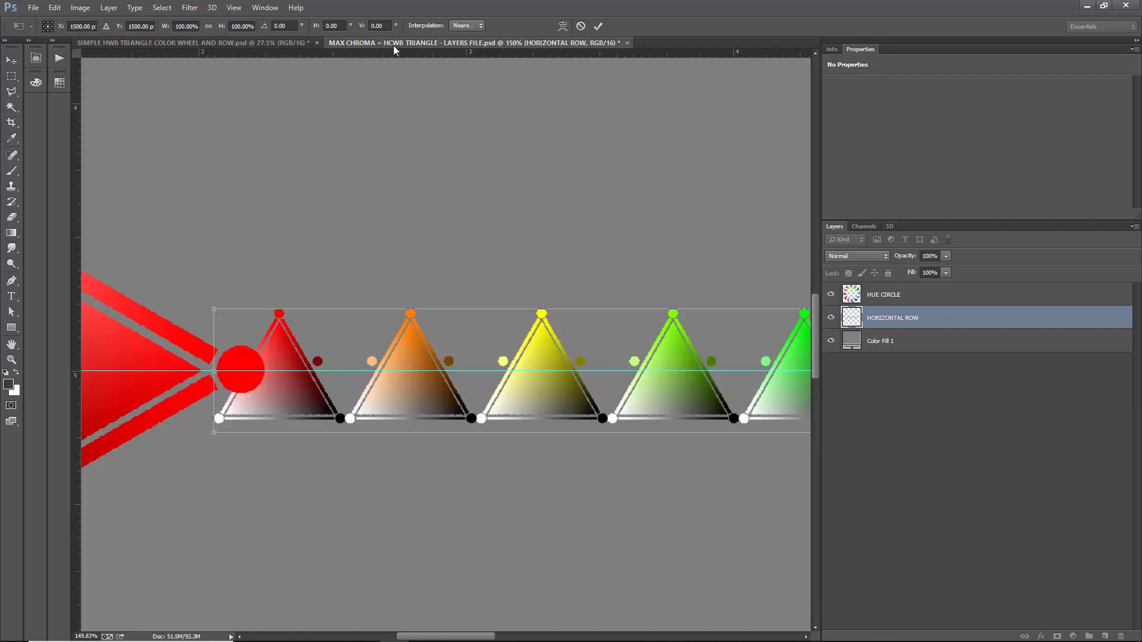
pyautogui.moveTo(400, 637)
pyautogui.moveTo(214, 308); pyautogui.dragTo(266, 327)
pyautogui.scroll(-5, 213, 393)
pyautogui.scroll(-5, 237, 384)
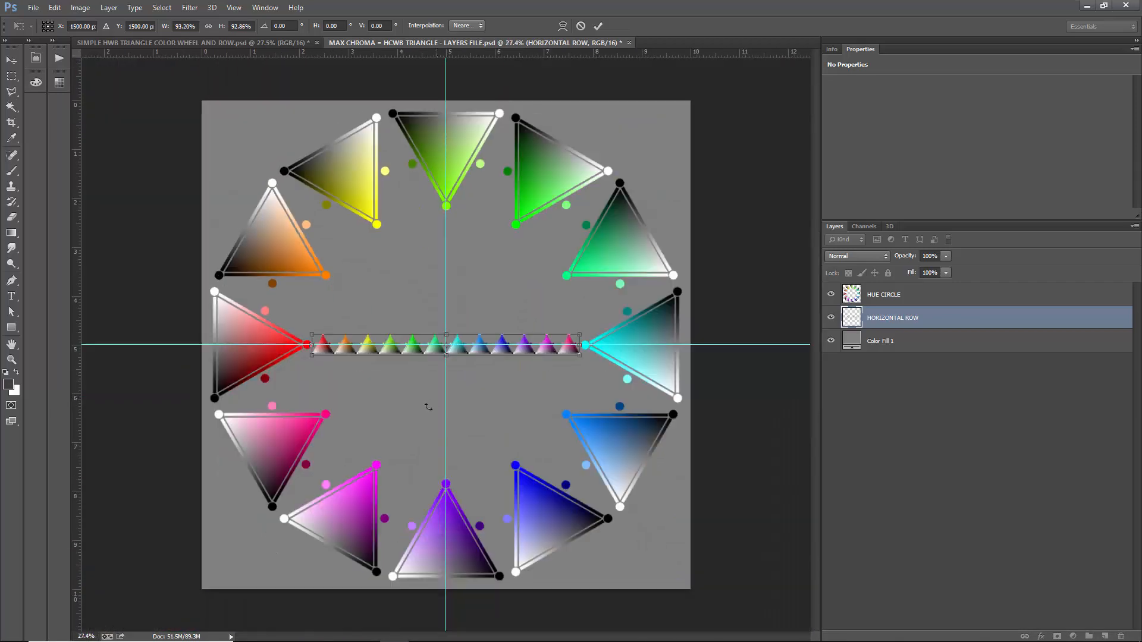
pyautogui.moveTo(450, 327); pyautogui.dragTo(447, 250)
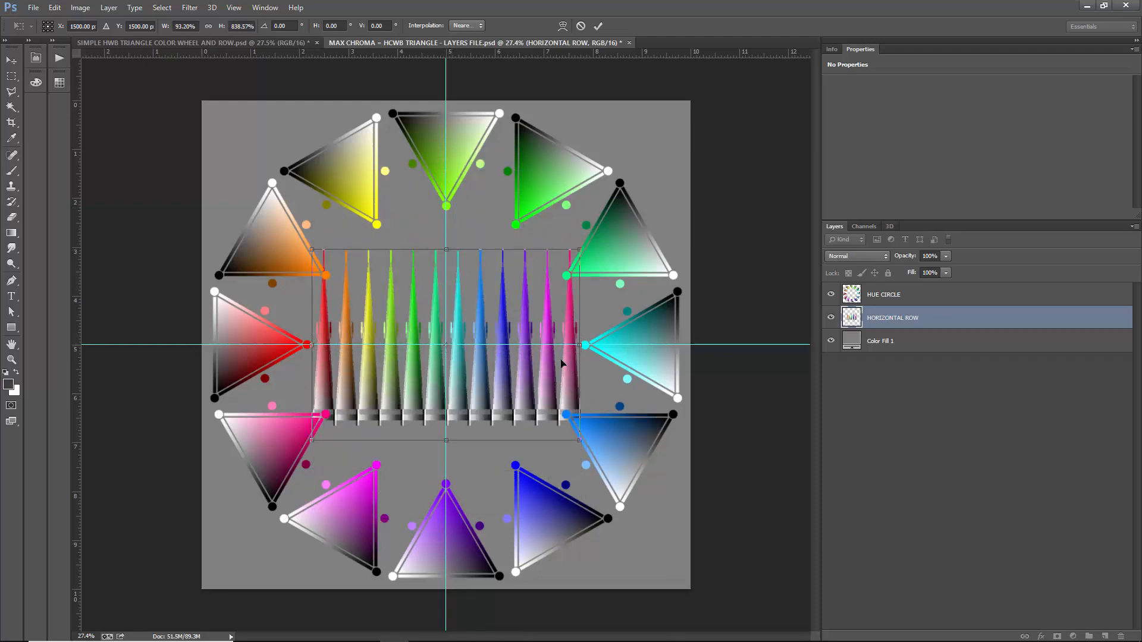
pyautogui.moveTo(584, 348); pyautogui.dragTo(647, 343)
pyautogui.hotkey('ctrl', 'z')
pyautogui.hotkey('ctrl', 'z')
pyautogui.click(11, 61)
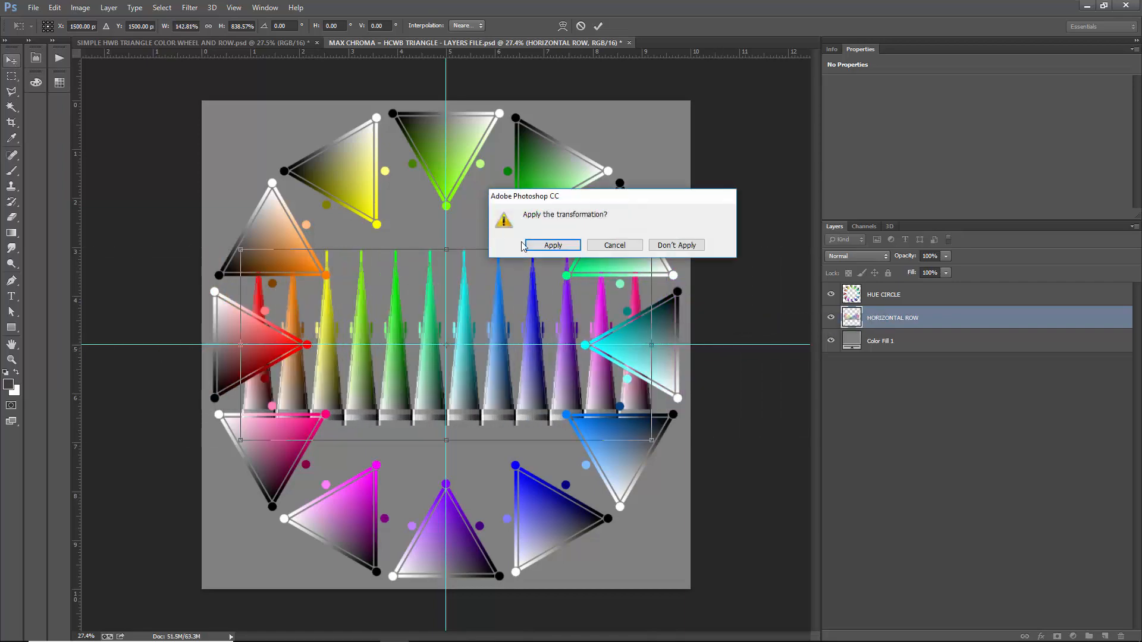
pyautogui.click(685, 249)
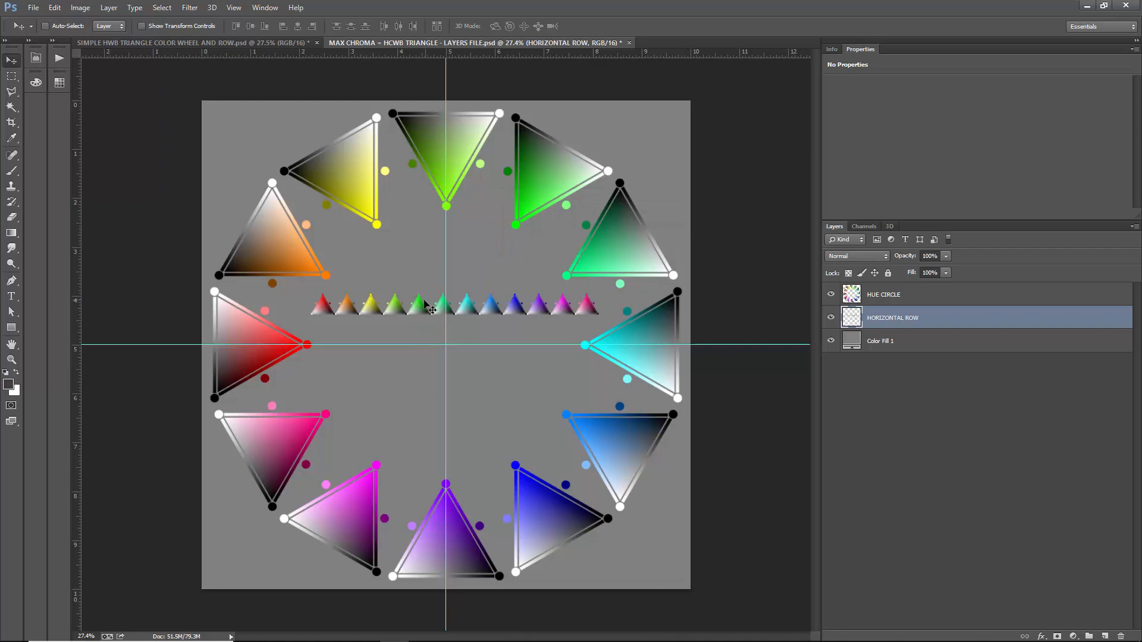
# - Centre the small triangle row on the guides' crossing and scale it to about 91% around its centre, between the red and cyan triangles
pyautogui.hotkey('ctrl', 't')
pyautogui.moveTo(497, 306); pyautogui.dragTo(489, 346)
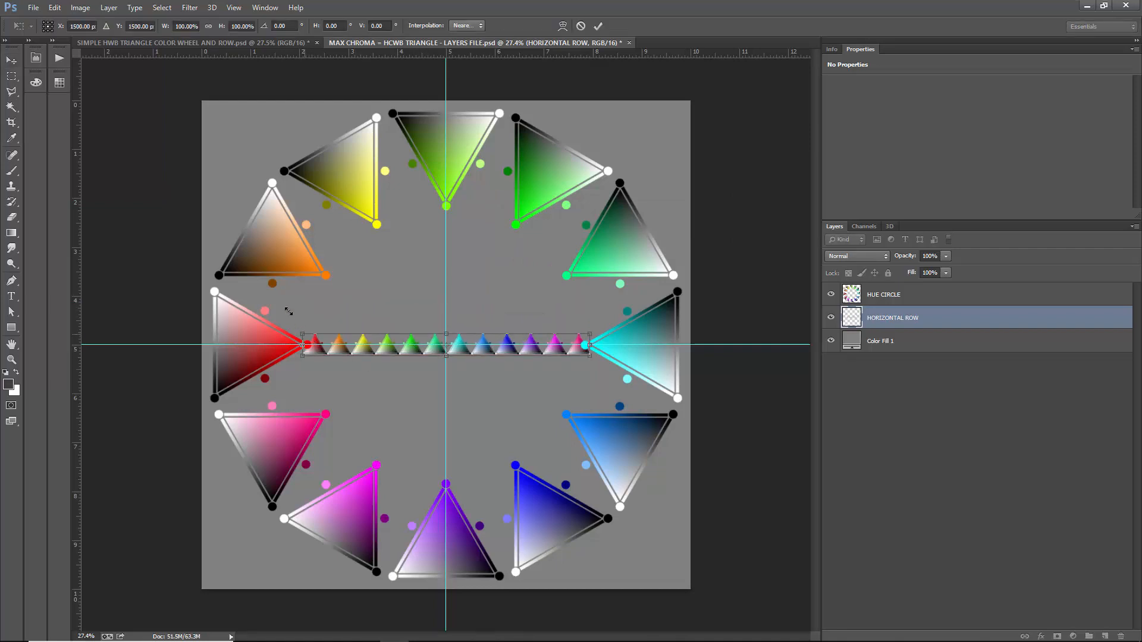
pyautogui.moveTo(289, 311); pyautogui.dragTo(171, 323)
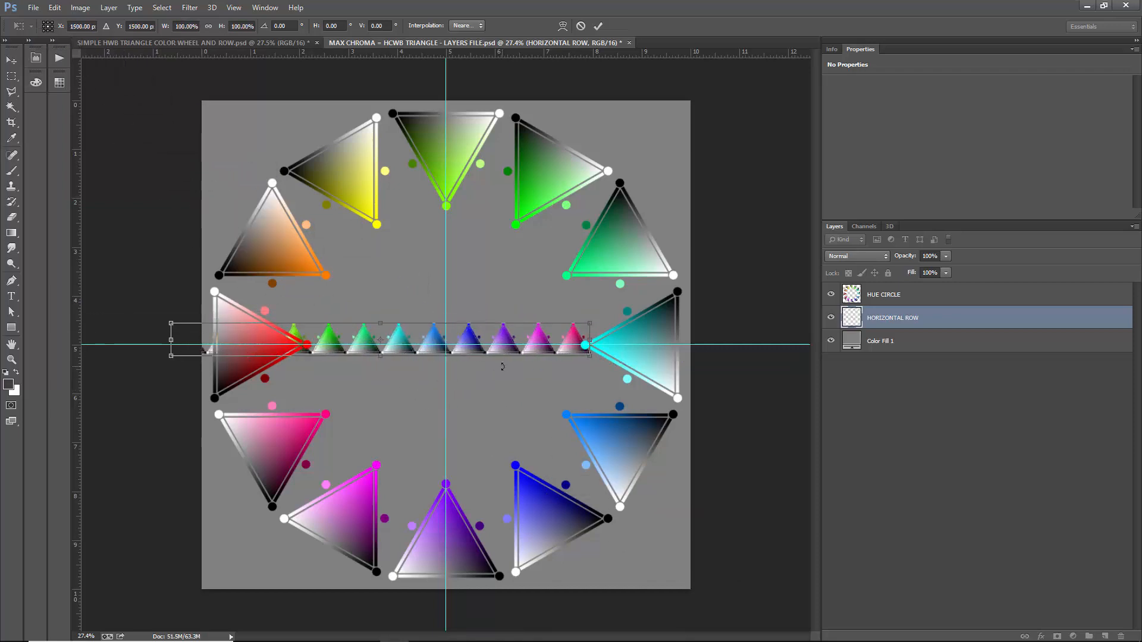
pyautogui.hotkey('ctrl', 'z')
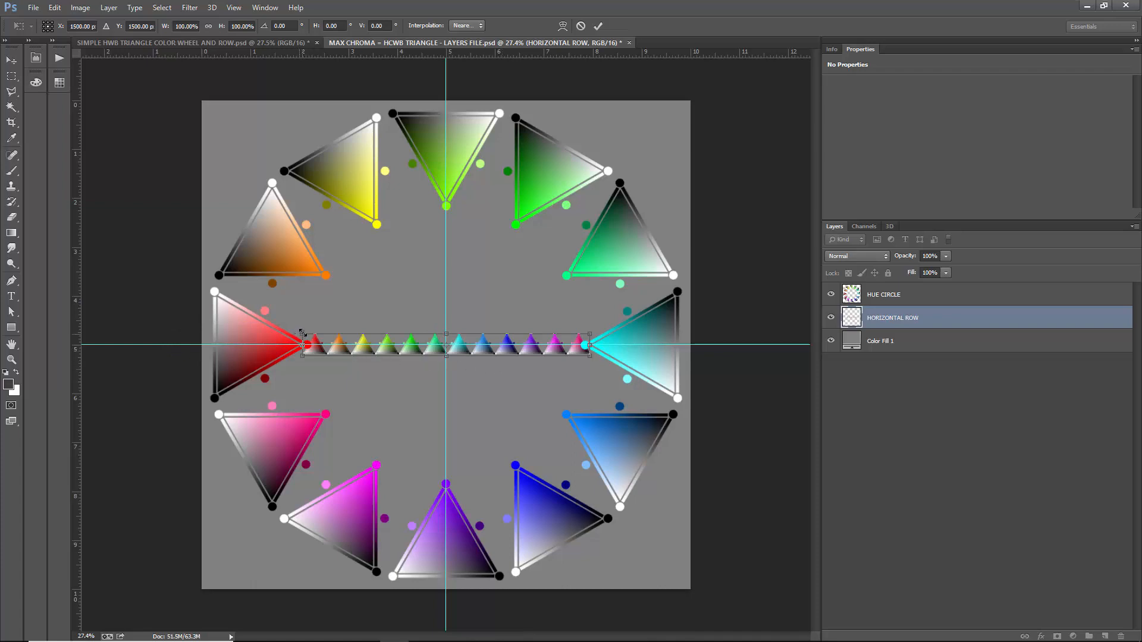
pyautogui.moveTo(303, 333); pyautogui.dragTo(319, 292)
pyautogui.scroll(10, 335, 370)
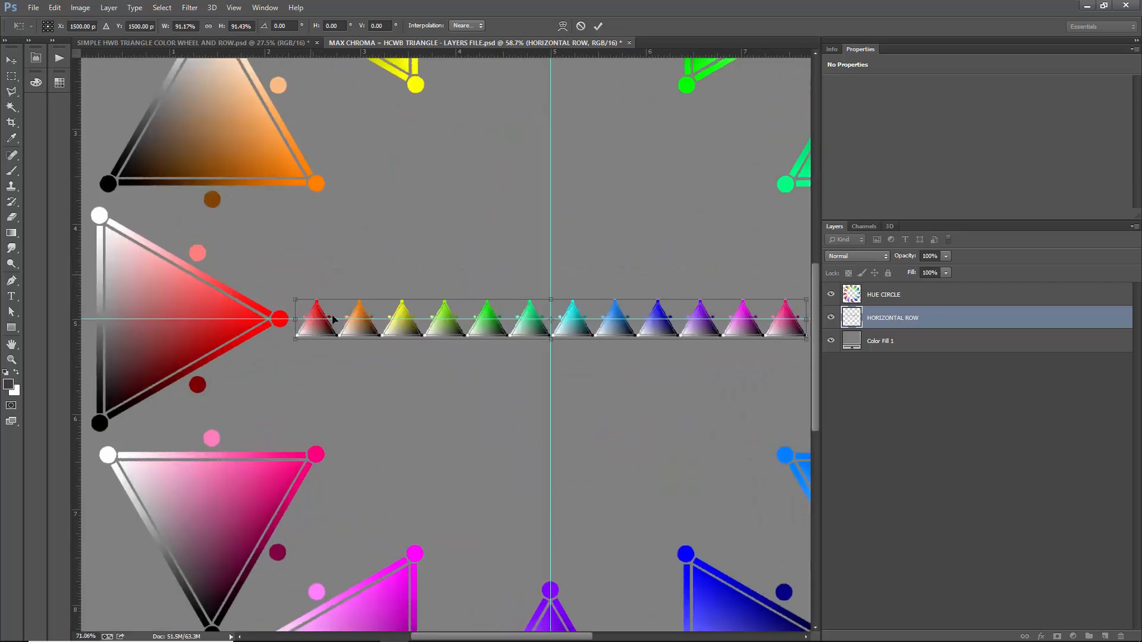
pyautogui.press('Return')
# - Clear all guides from the document
pyautogui.scroll(-10, 333, 336)
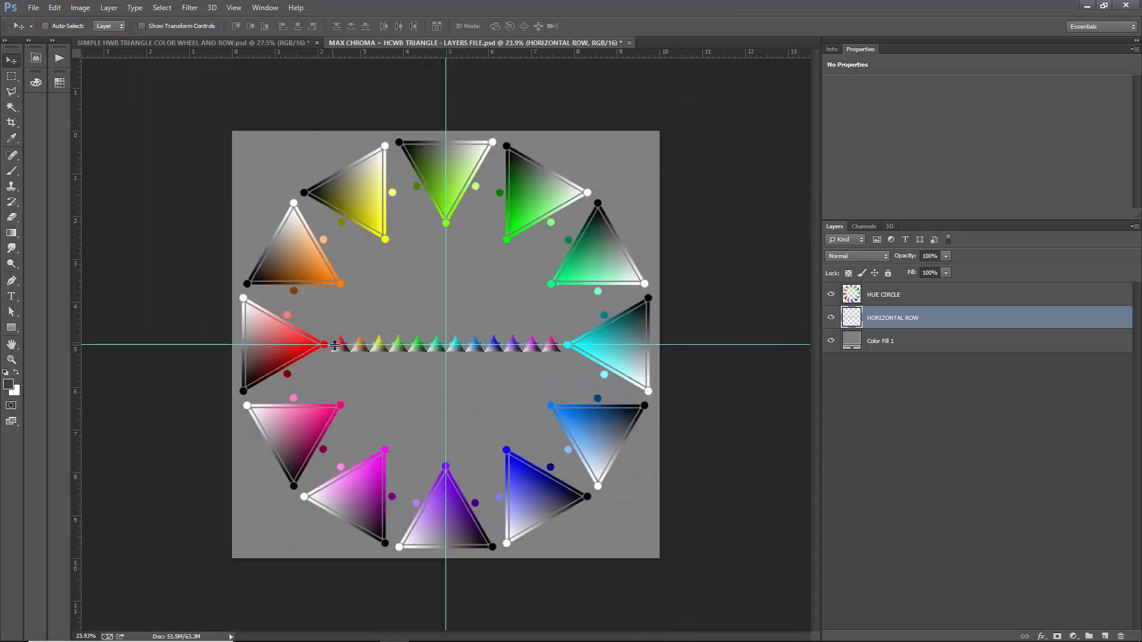
pyautogui.click(233, 8)
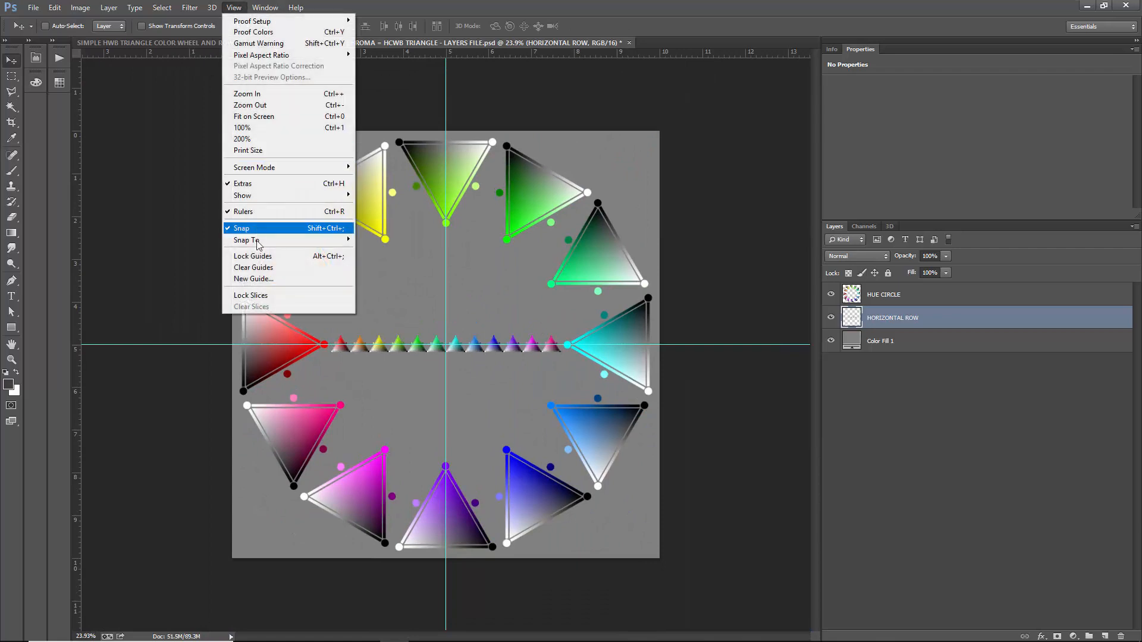
pyautogui.click(256, 266)
# - Merge the HORIZONTAL ROW and HUE CIRCLE layers into one and make the grey Color Fill 1 layer active
pyautogui.click(901, 303)
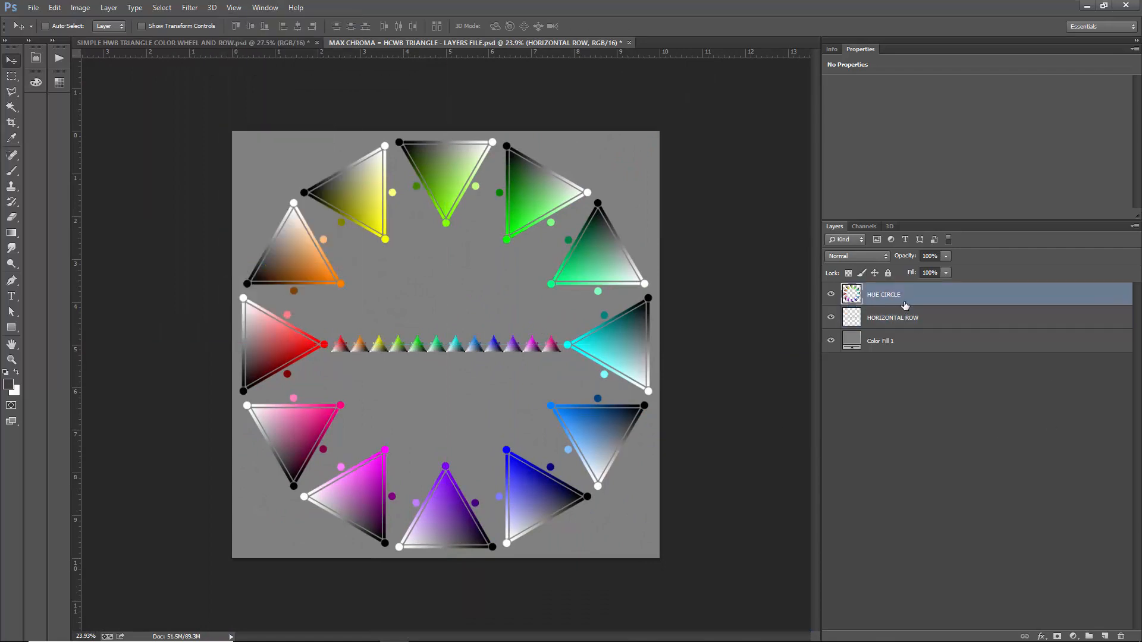
pyautogui.keyDown('shift'); pyautogui.click(913, 322); pyautogui.keyUp('shift')
pyautogui.hotkey('ctrl', 'e')
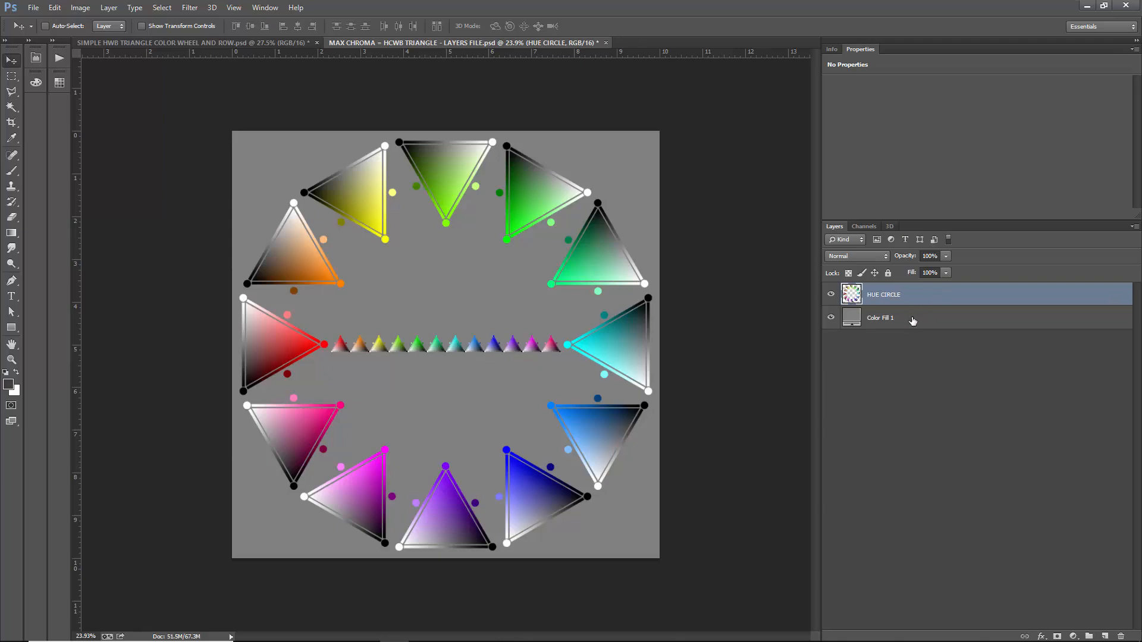
pyautogui.click(913, 321)
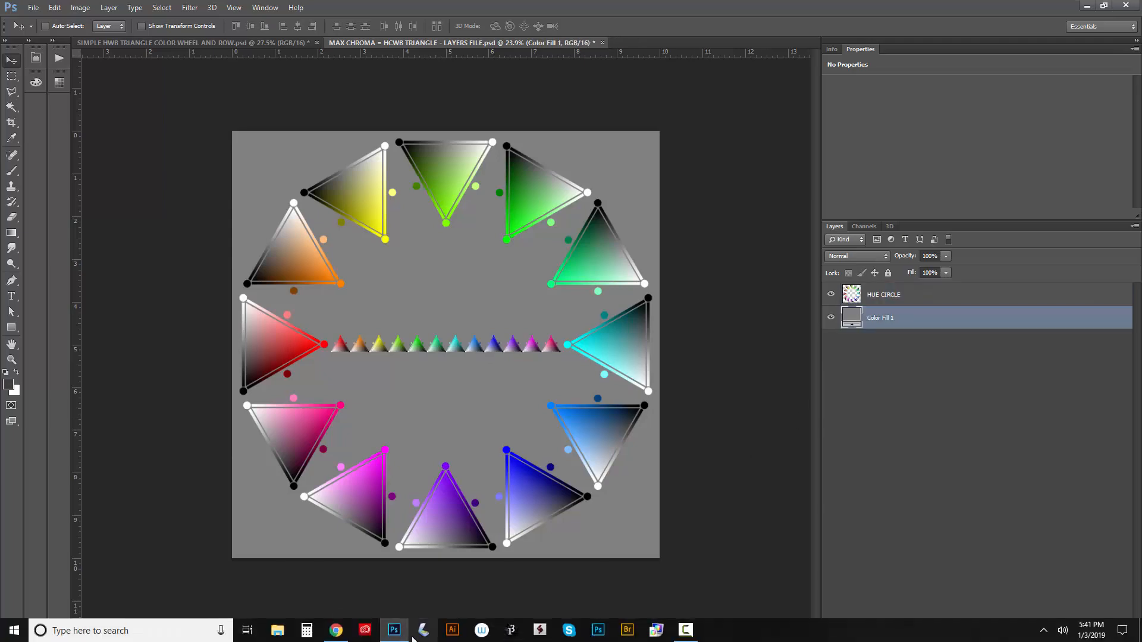
# - Switch to Chrome and view the Payhip product page for the Max Chroma HCWB TRIANGLE in RED HUE 16-BIT file
pyautogui.click(336, 630)
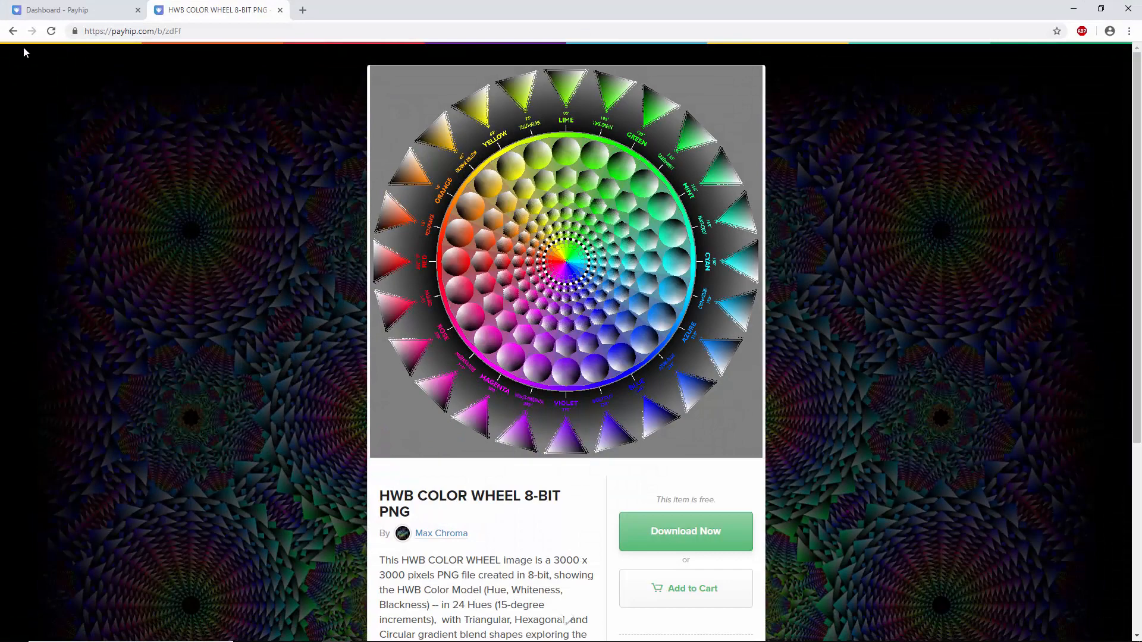
pyautogui.click(12, 31)
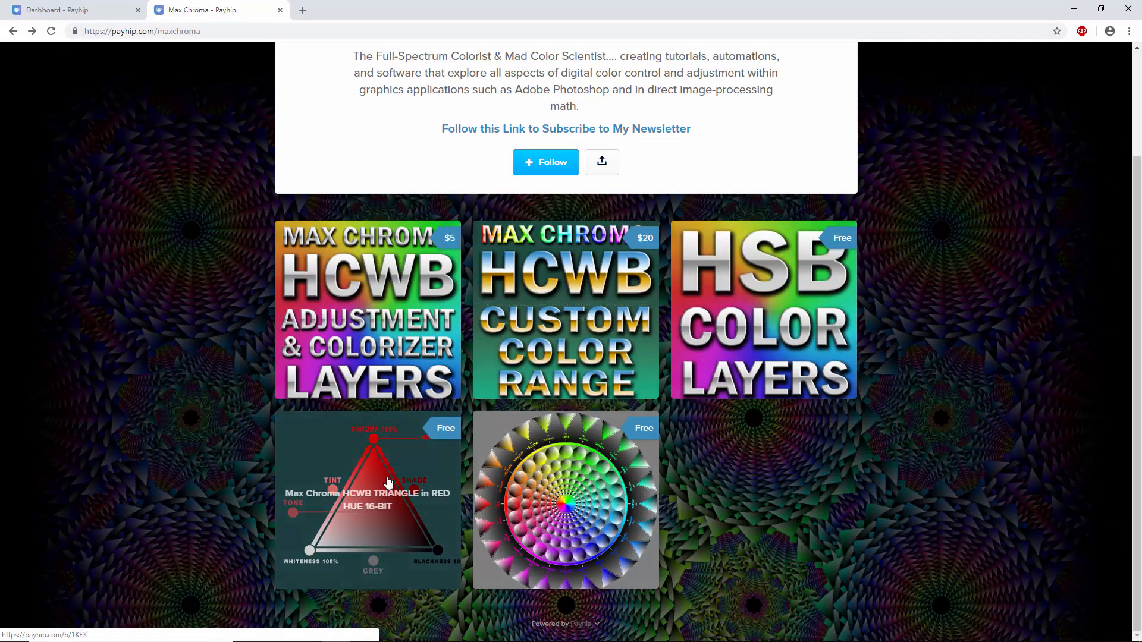
pyautogui.click(387, 481)
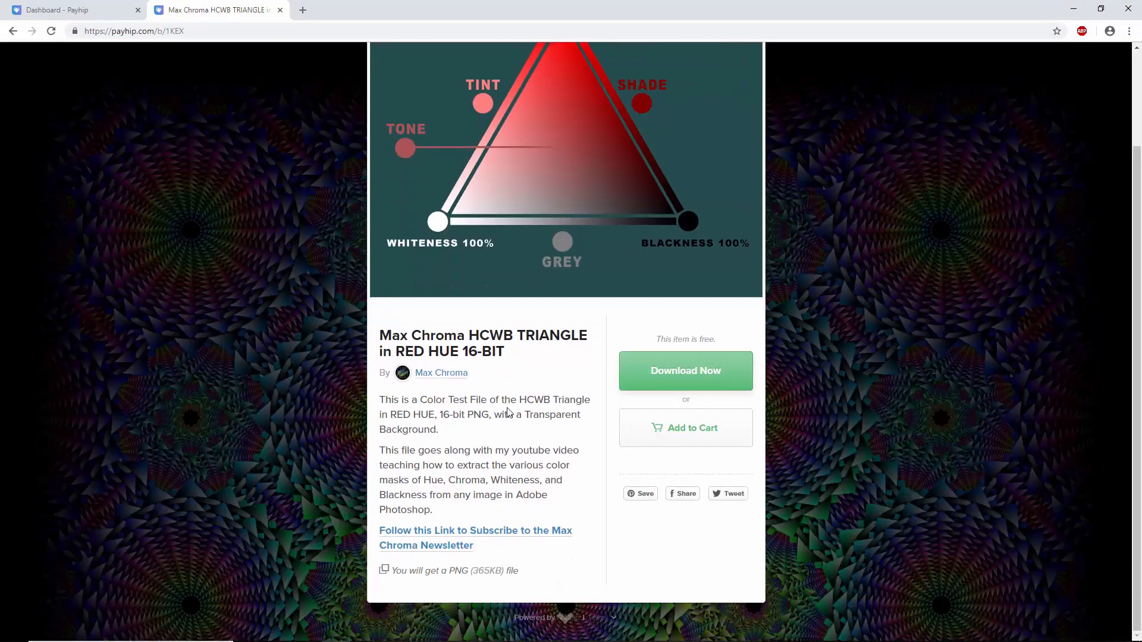
pyautogui.scroll(2, 485, 319)
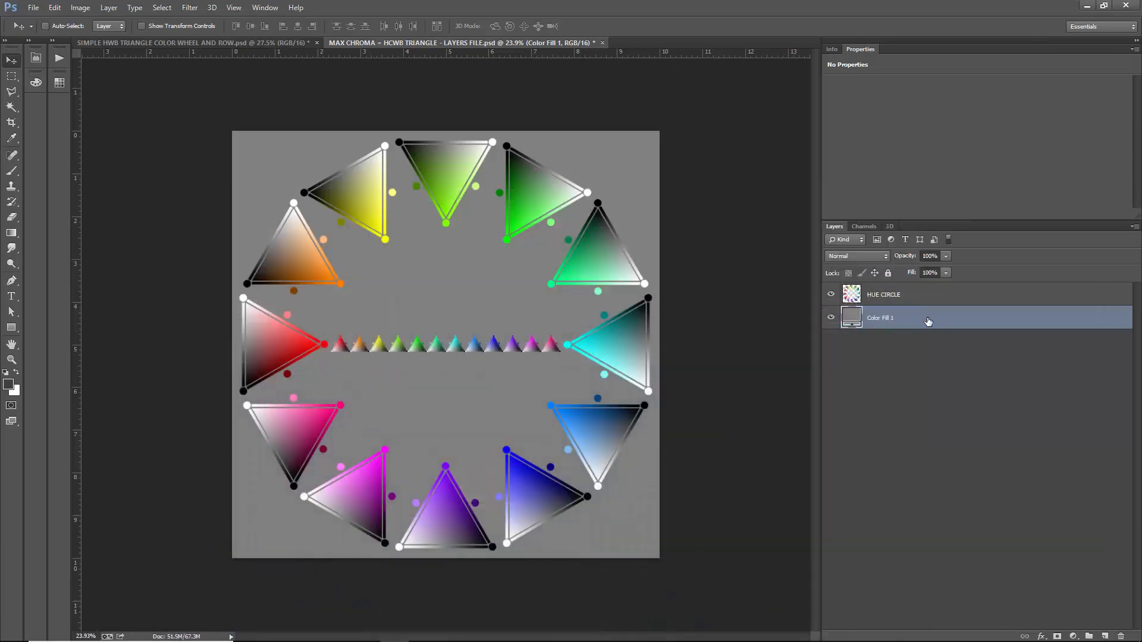
# - Return to Photoshop and delete the grey Color Fill 1 layer, and check the red triangle product page in Chrome
pyautogui.press('Delete')
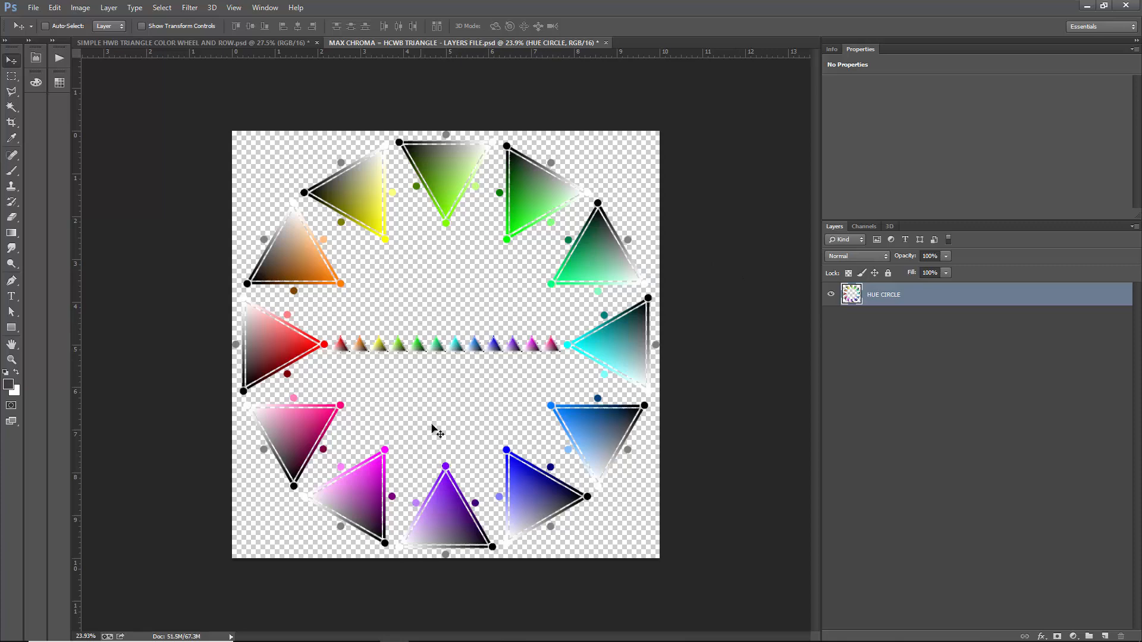
pyautogui.click(336, 636)
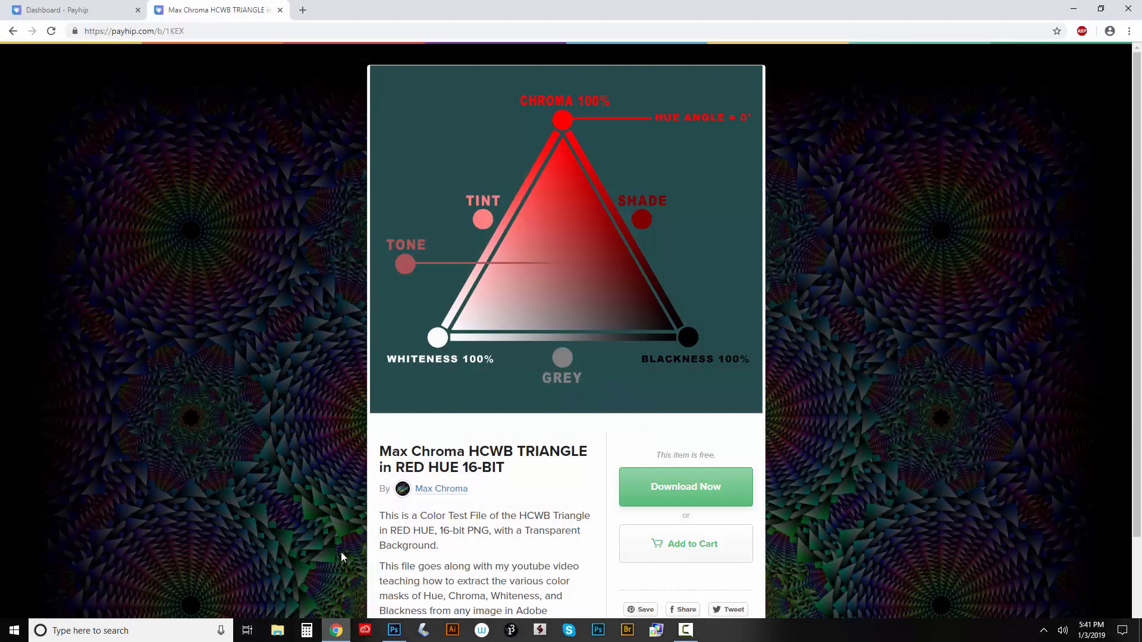
pyautogui.click(1073, 8)
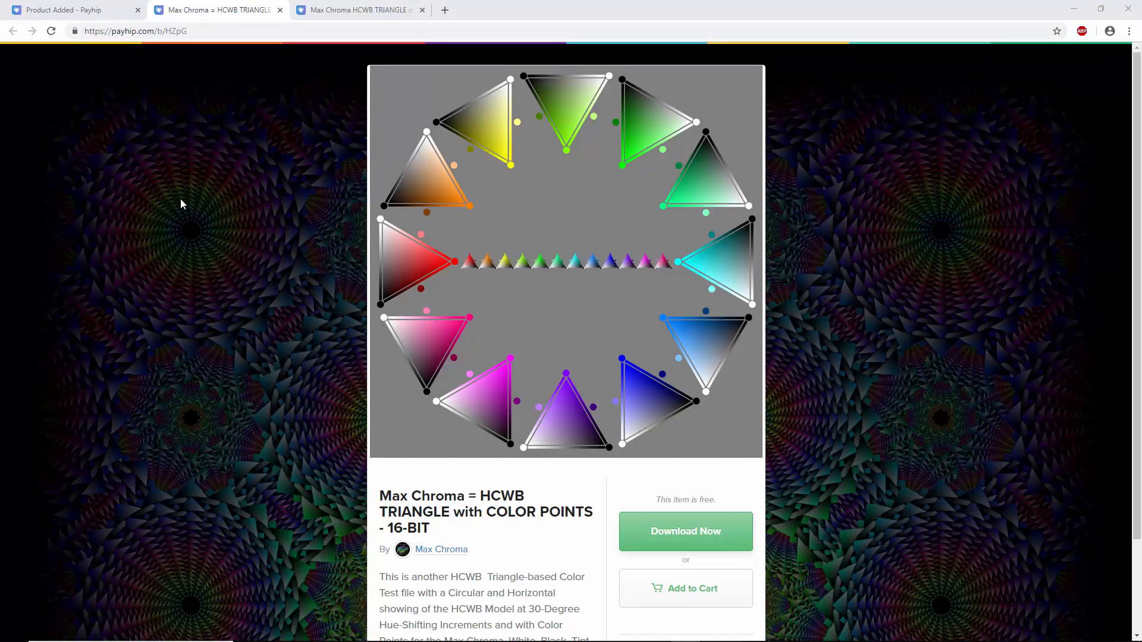
# - Highlight the web address of the HCWB TRIANGLE with COLOR POINTS product page and minimize Chrome to reveal the FINAL PRODUCT FILES folder
pyautogui.click(67, 24)
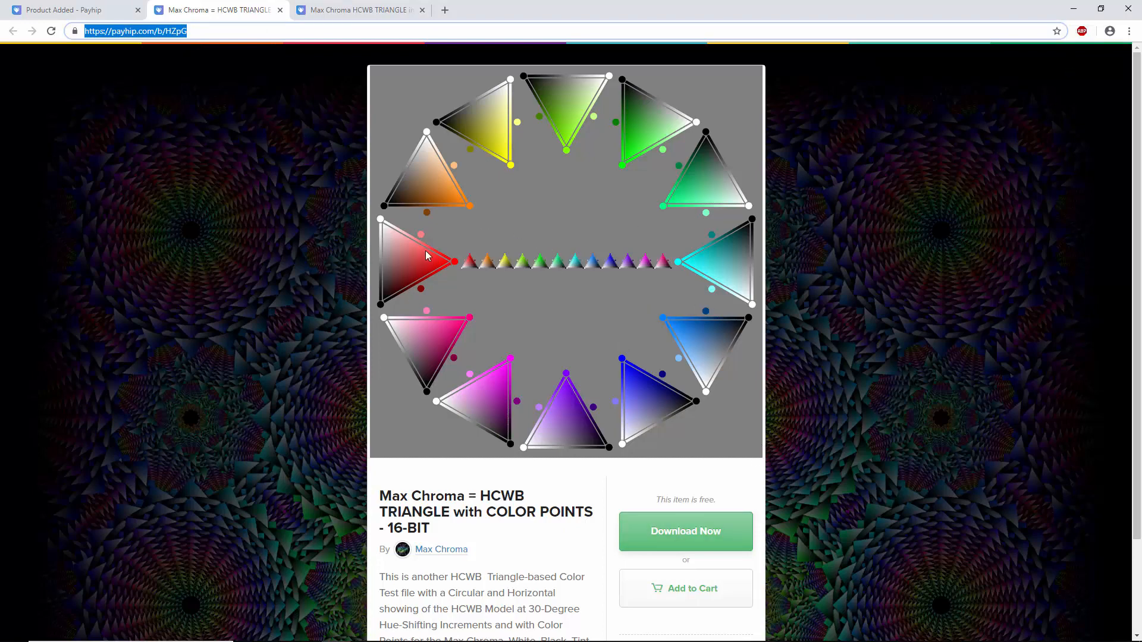
pyautogui.click(1062, 11)
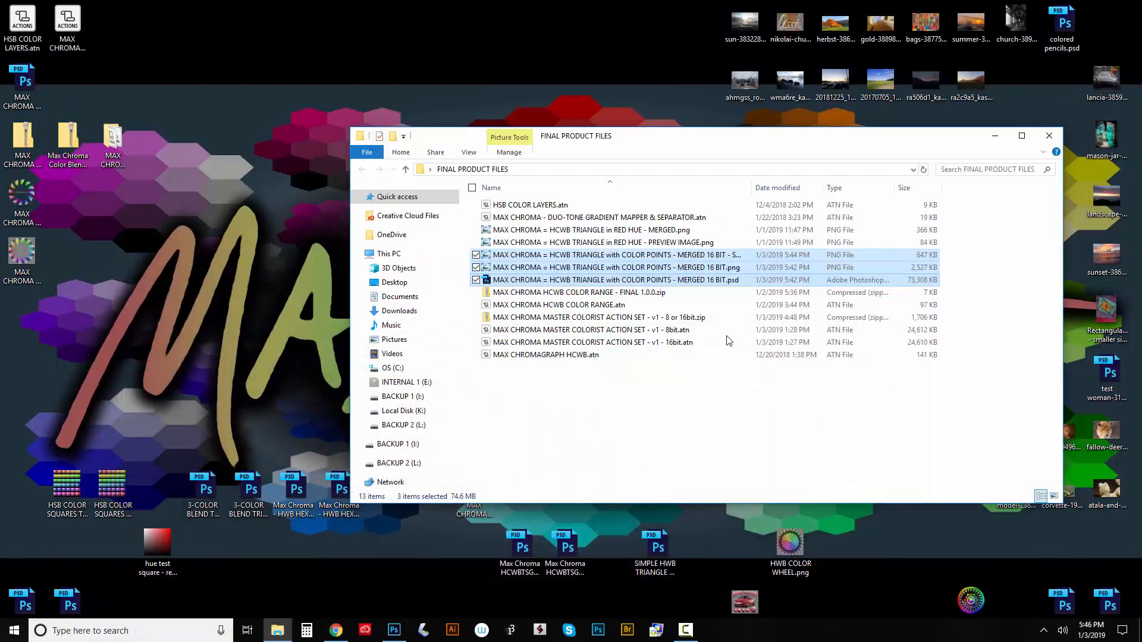
# - Minimize the FINAL PRODUCT FILES folder, switch to Photoshop and close the HCWB TRIANGLE with COLOR POINTS small preview image
pyautogui.click(994, 137)
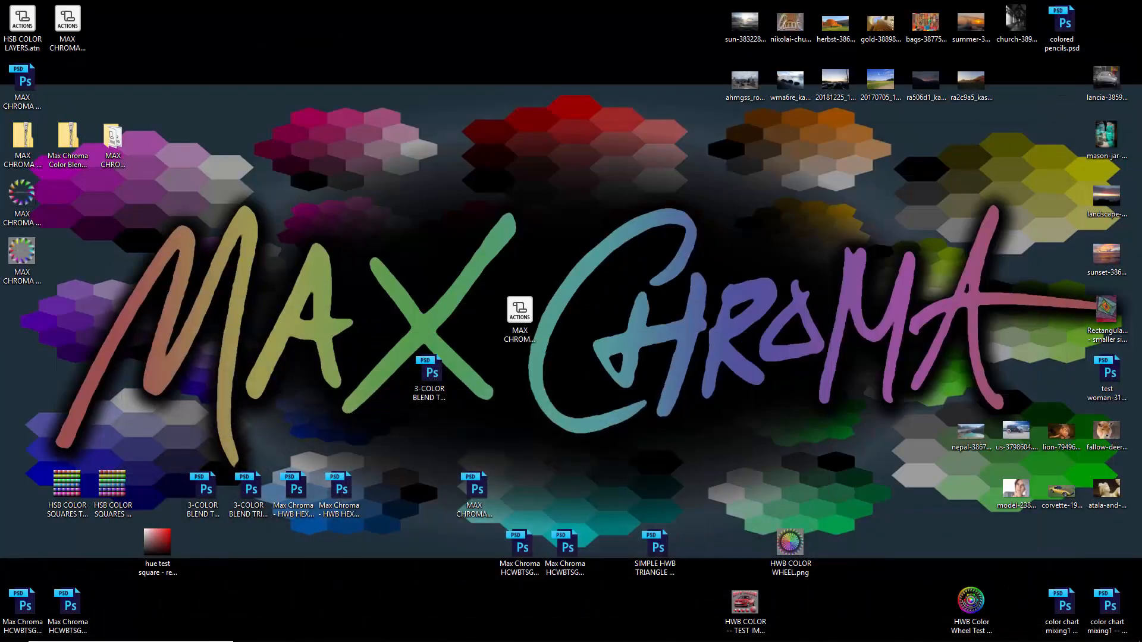
pyautogui.click(398, 633)
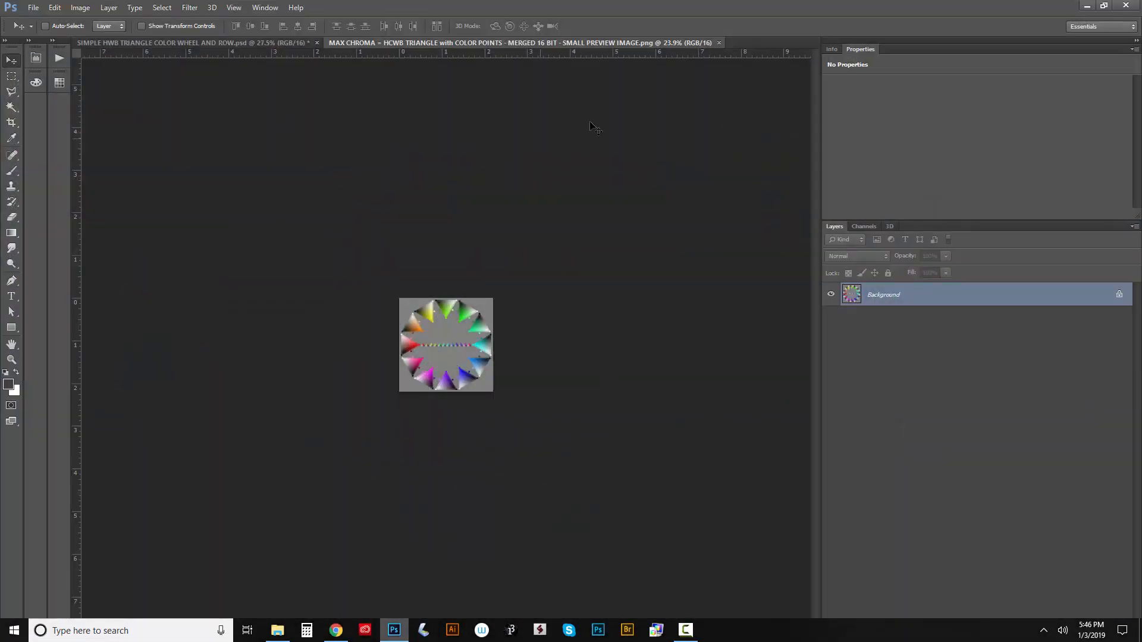
pyautogui.click(719, 43)
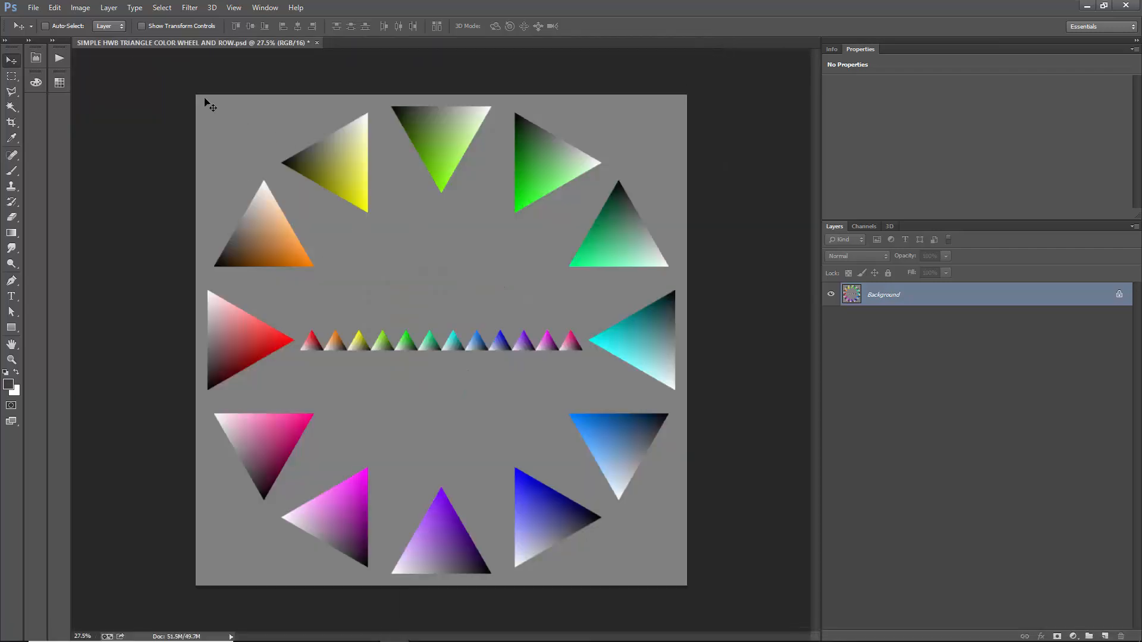
# - Convert the SIMPLE HWB TRIANGLE COLOR WHEEL AND ROW document to 8 bits per channel
pyautogui.click(81, 7)
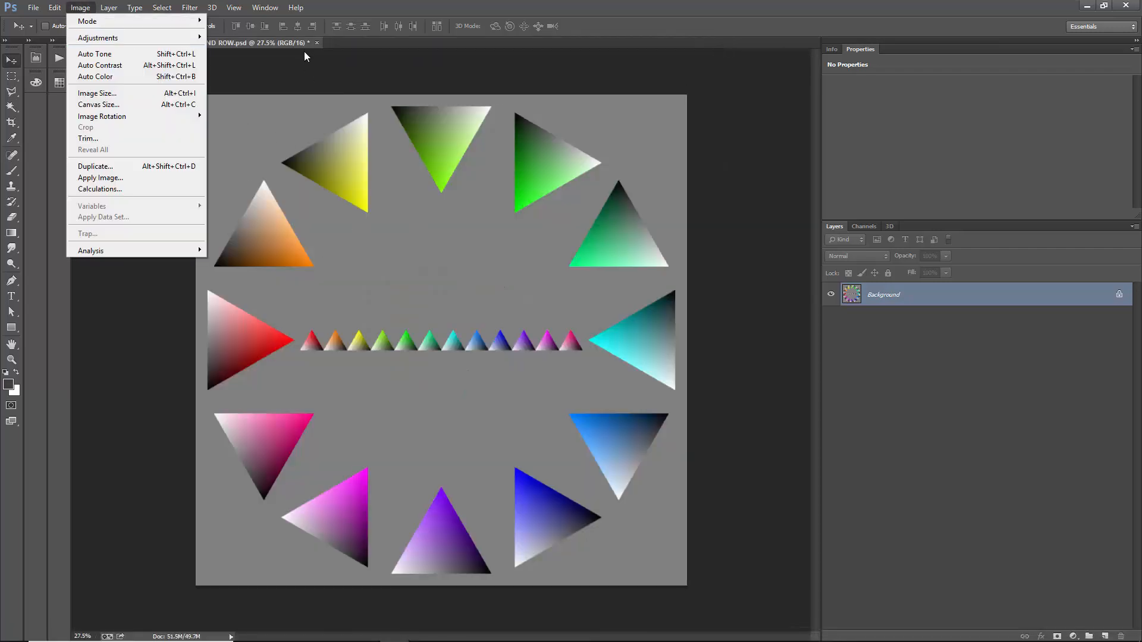
pyautogui.moveTo(126, 24)
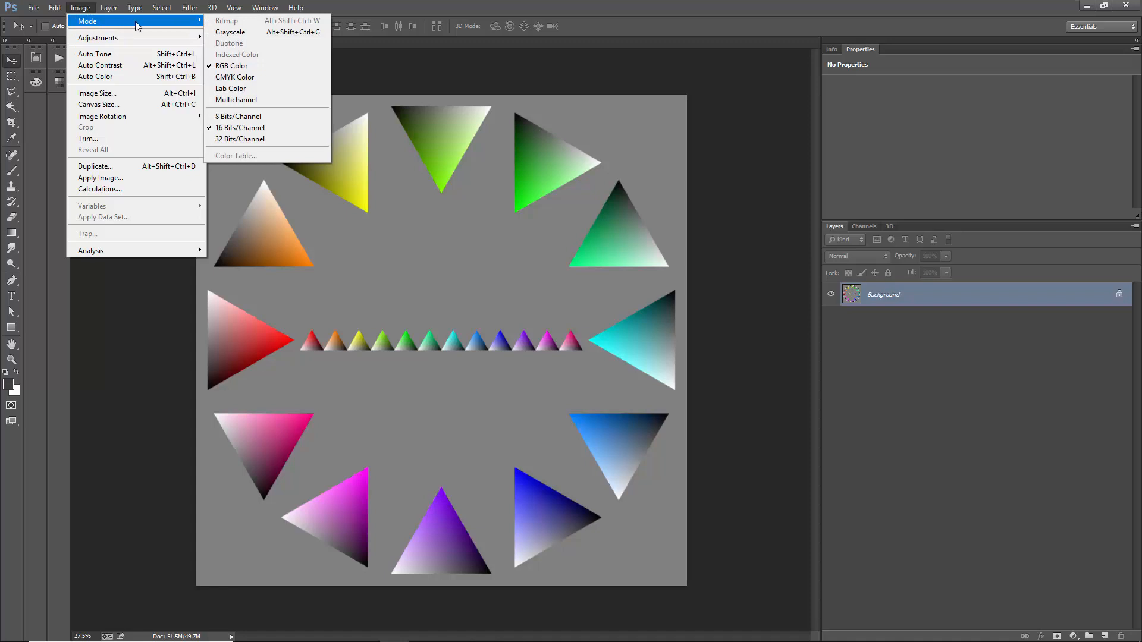
pyautogui.click(256, 117)
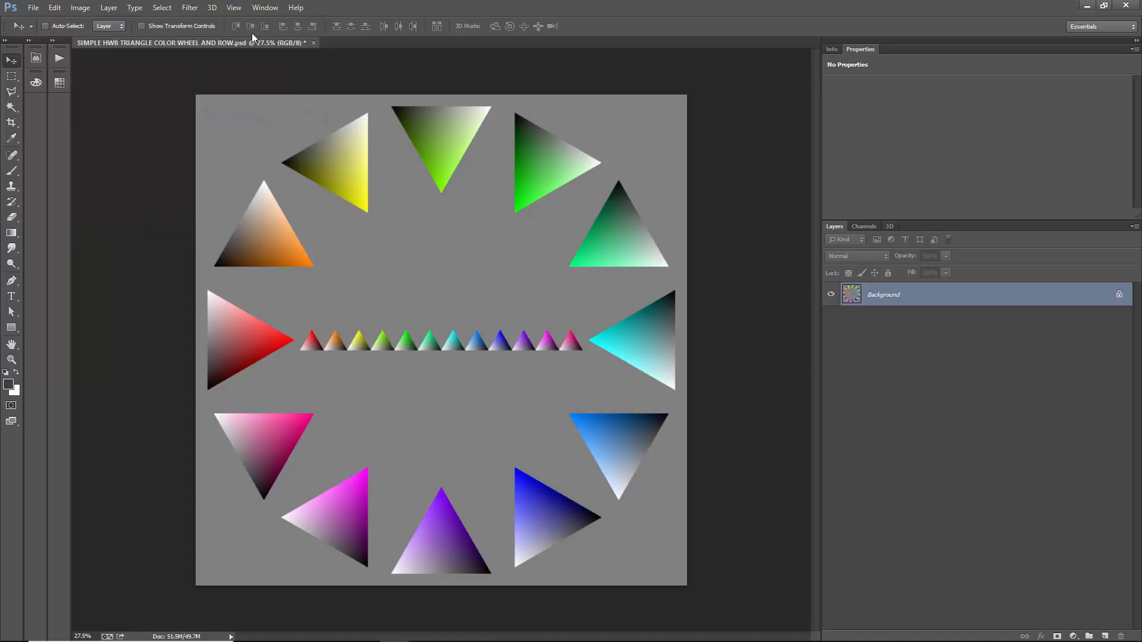
pyautogui.click(33, 7)
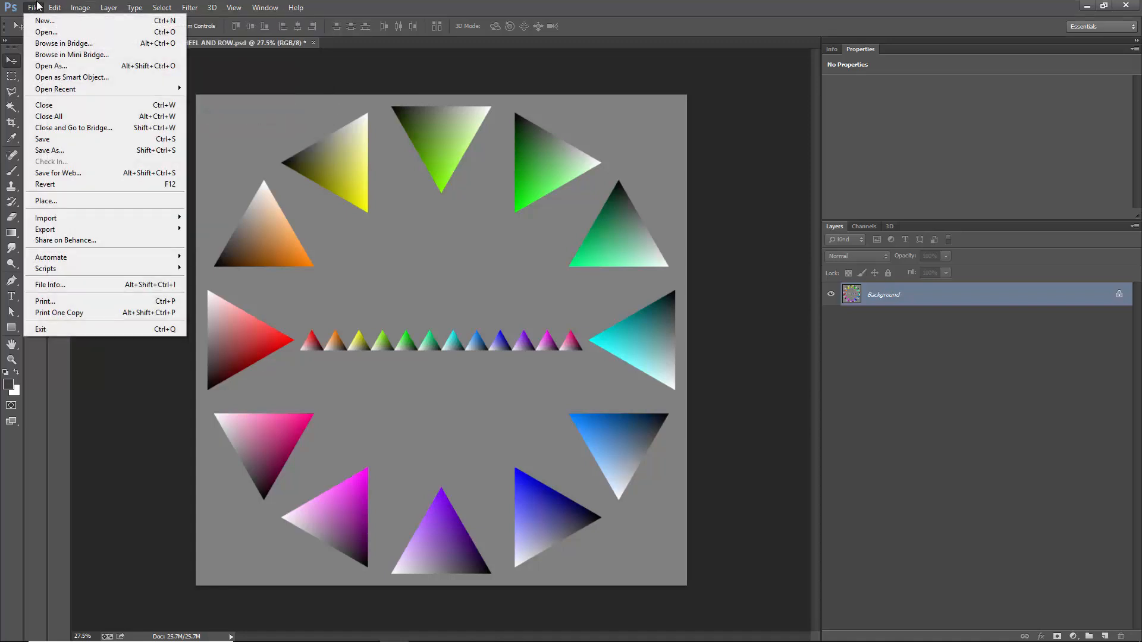
pyautogui.press('Escape')
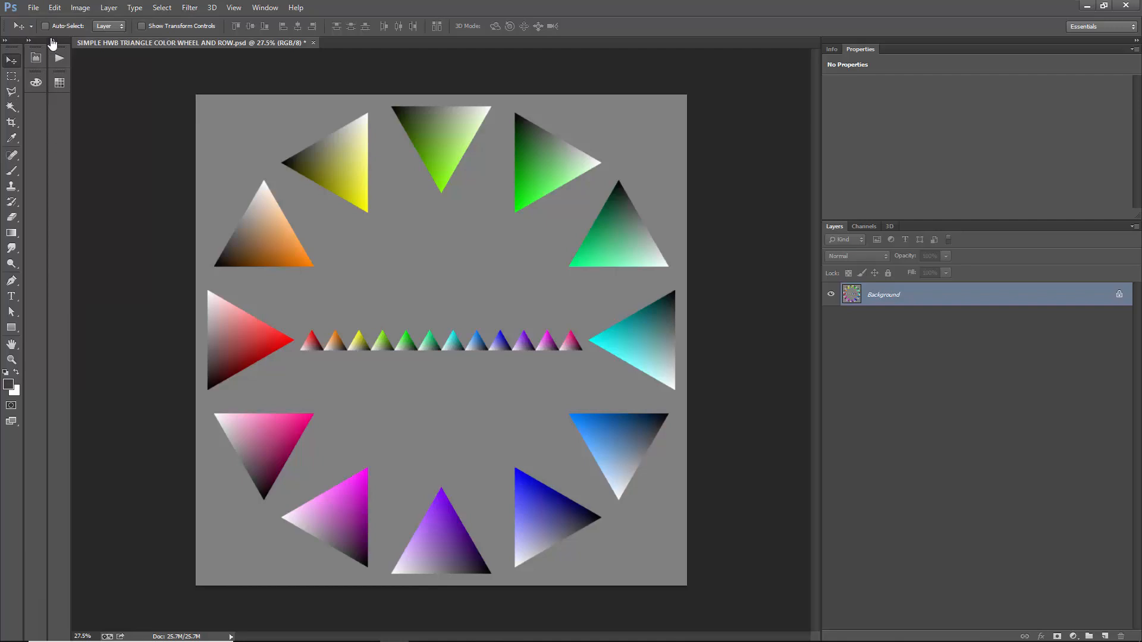
# - Expand the collapsed Actions panel and load MAX CHROMA HCWB COLOR RANGE.atn into it from the FINAL PRODUCT FILES folder
pyautogui.click(53, 43)
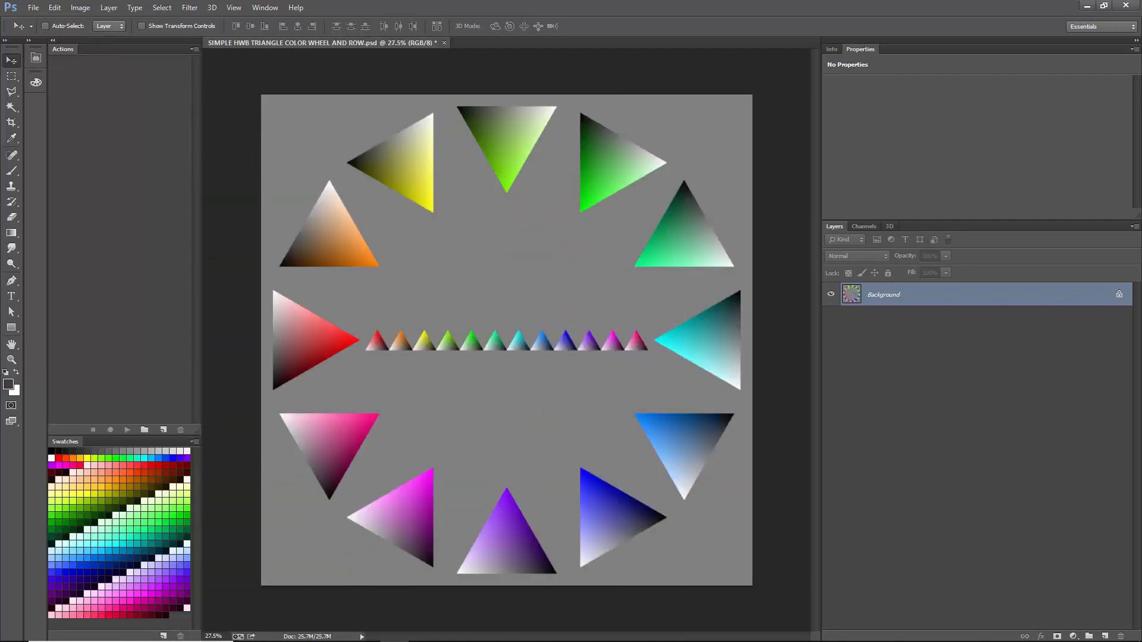
pyautogui.hotkey('alt', 'Tab')
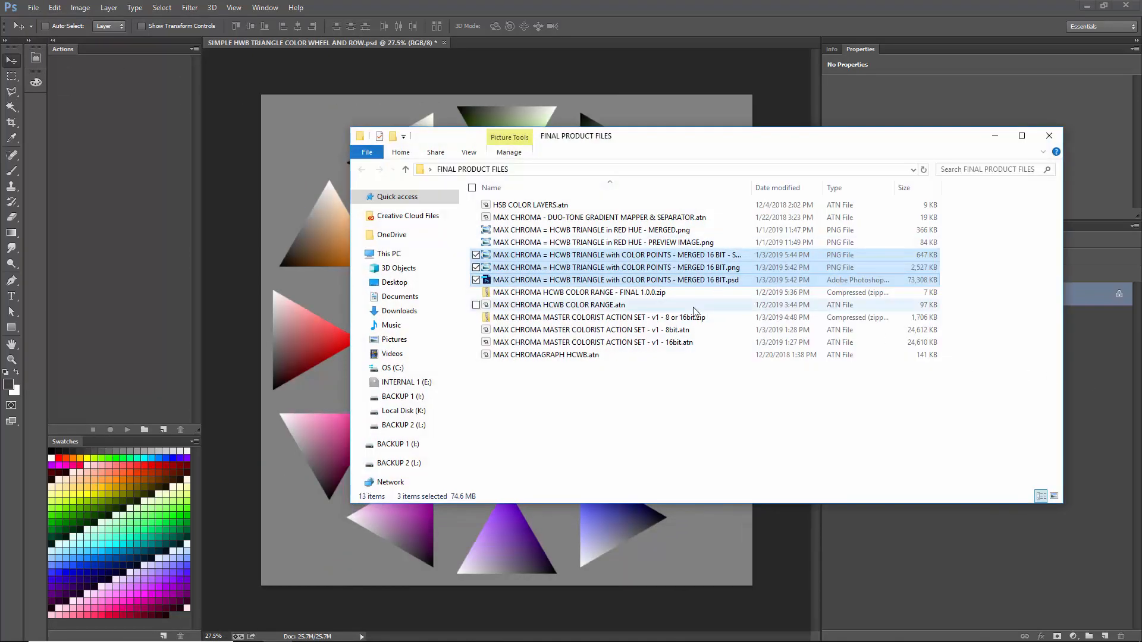
pyautogui.click(574, 265)
pyautogui.click(535, 355)
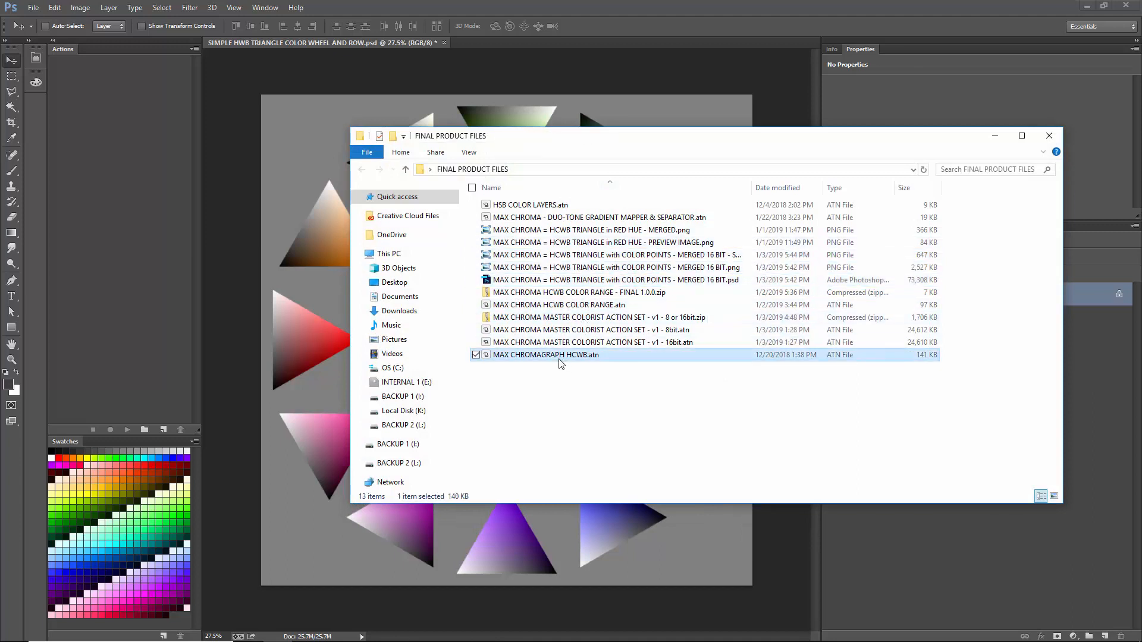
pyautogui.click(535, 304)
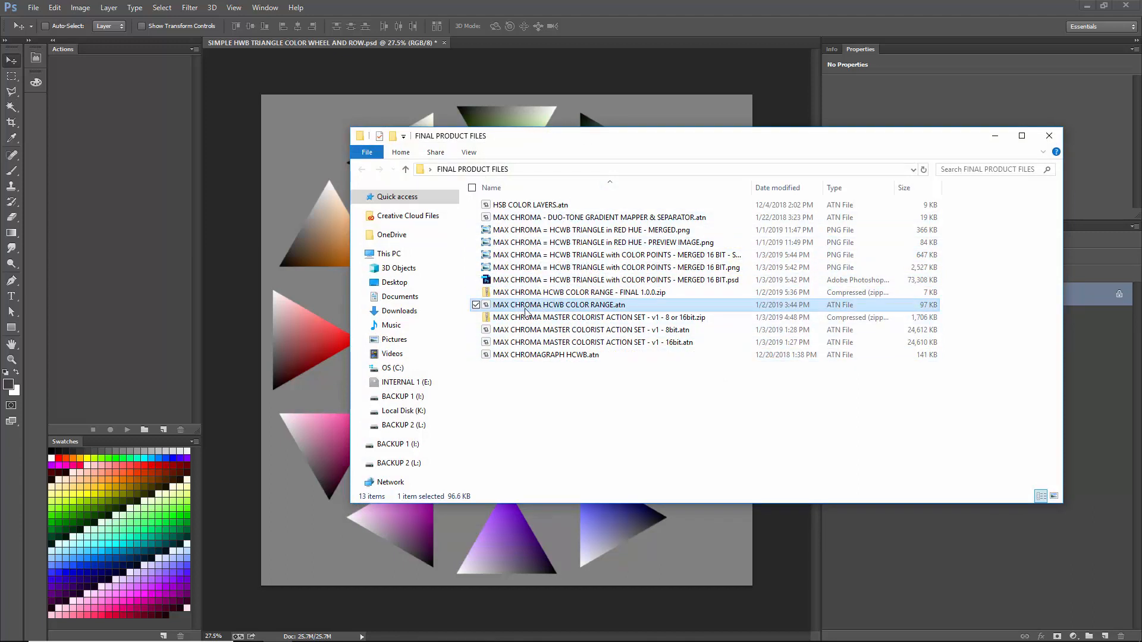
pyautogui.moveTo(111, 136); pyautogui.dragTo(112, 133)
# - Show the loaded actions in Button Mode and narrow the Actions and Swatches panel column slightly
pyautogui.click(195, 49)
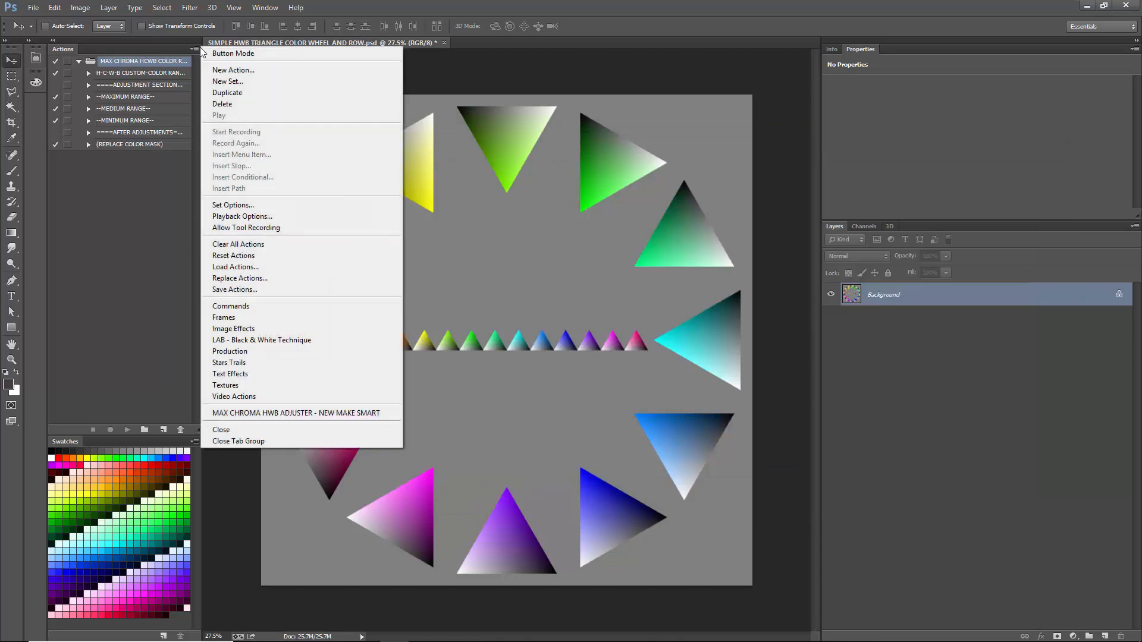
pyautogui.click(220, 56)
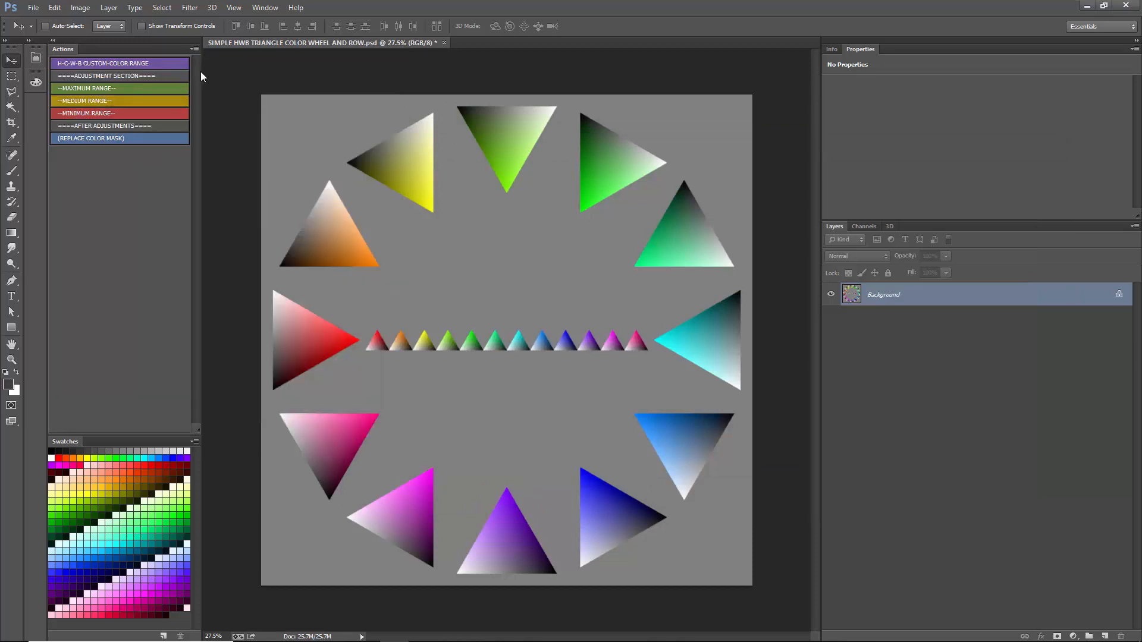
pyautogui.moveTo(201, 71); pyautogui.dragTo(190, 97)
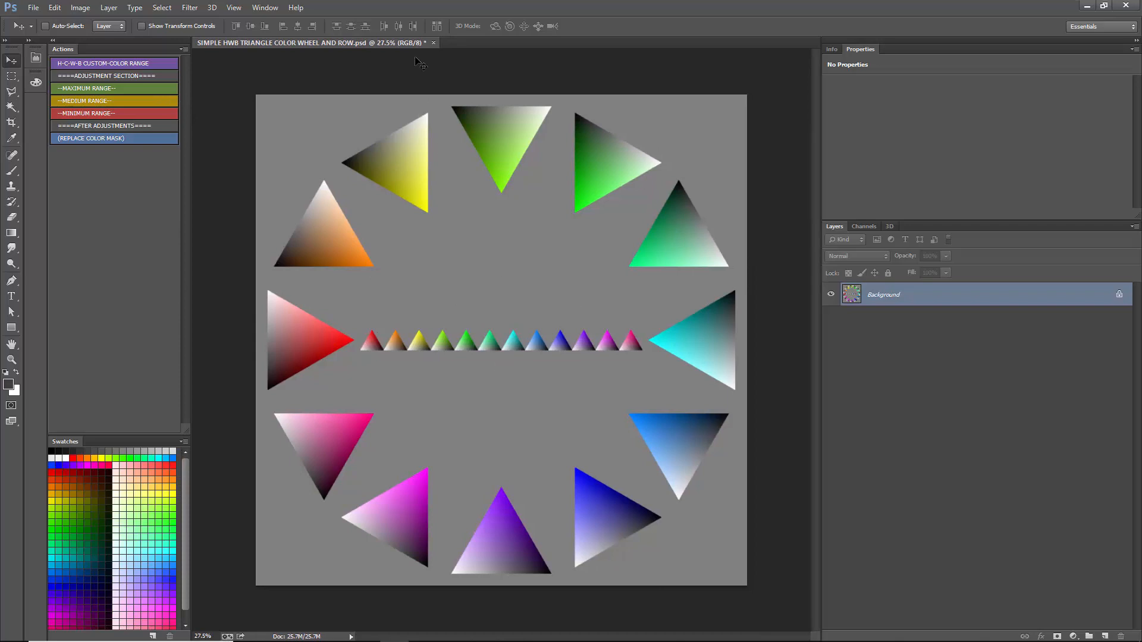
# - Close the color wheel document without saving and open MAX CHROMA = HCWB TRIANGLE with COLOR POINTS - MERGED 16 BIT.png from the desktop
pyautogui.click(433, 43)
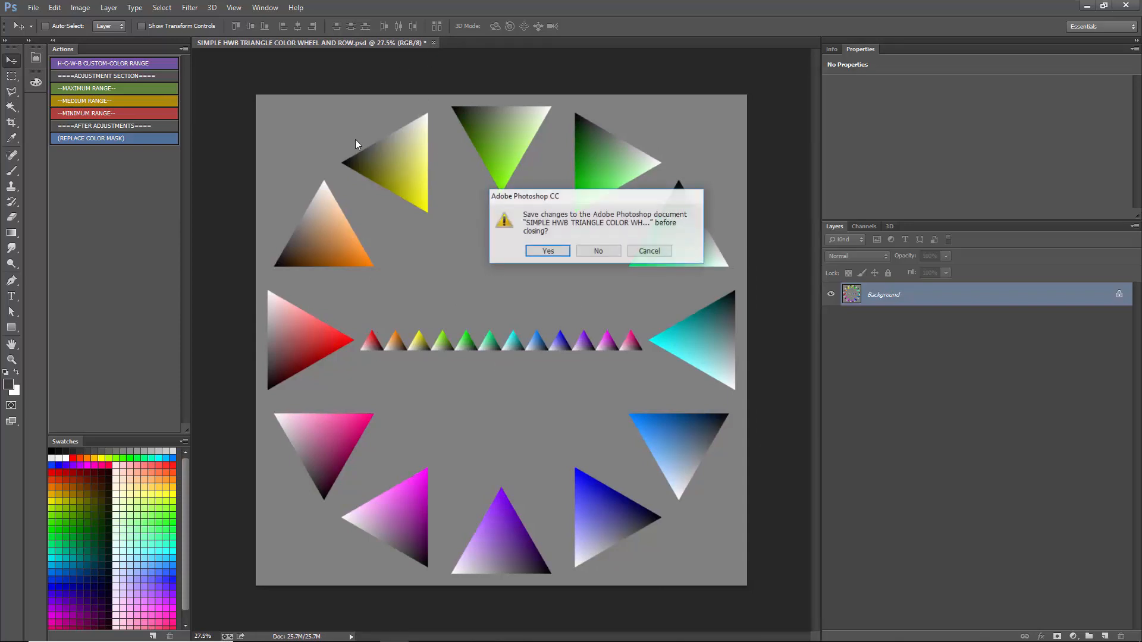
pyautogui.click(615, 252)
pyautogui.click(1086, 7)
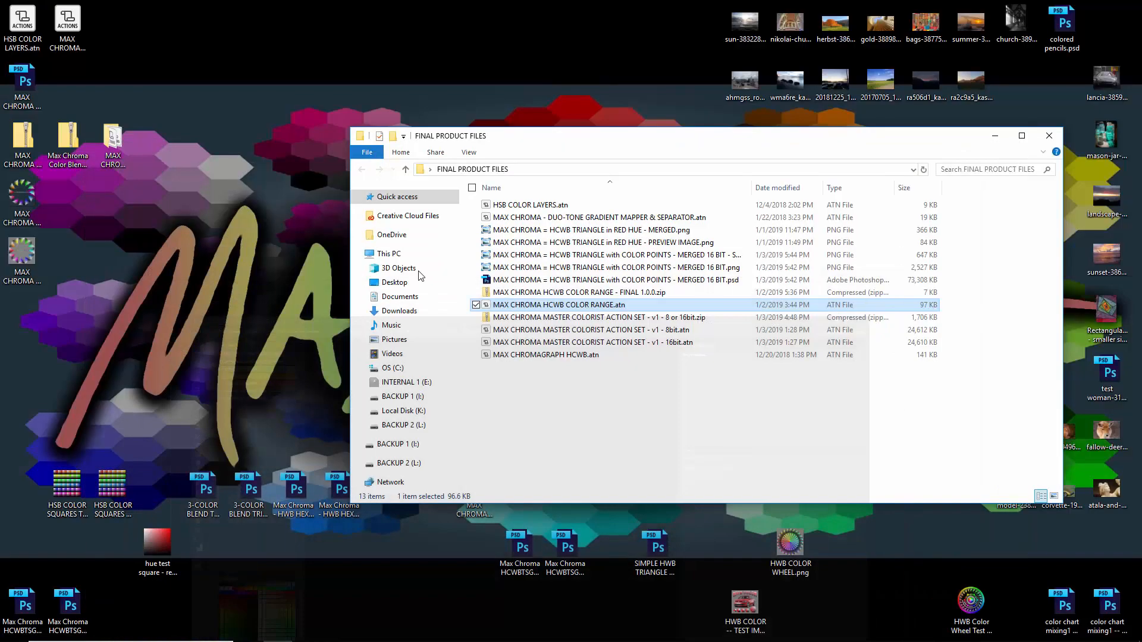
pyautogui.click(24, 202)
pyautogui.moveTo(26, 209); pyautogui.dragTo(446, 331)
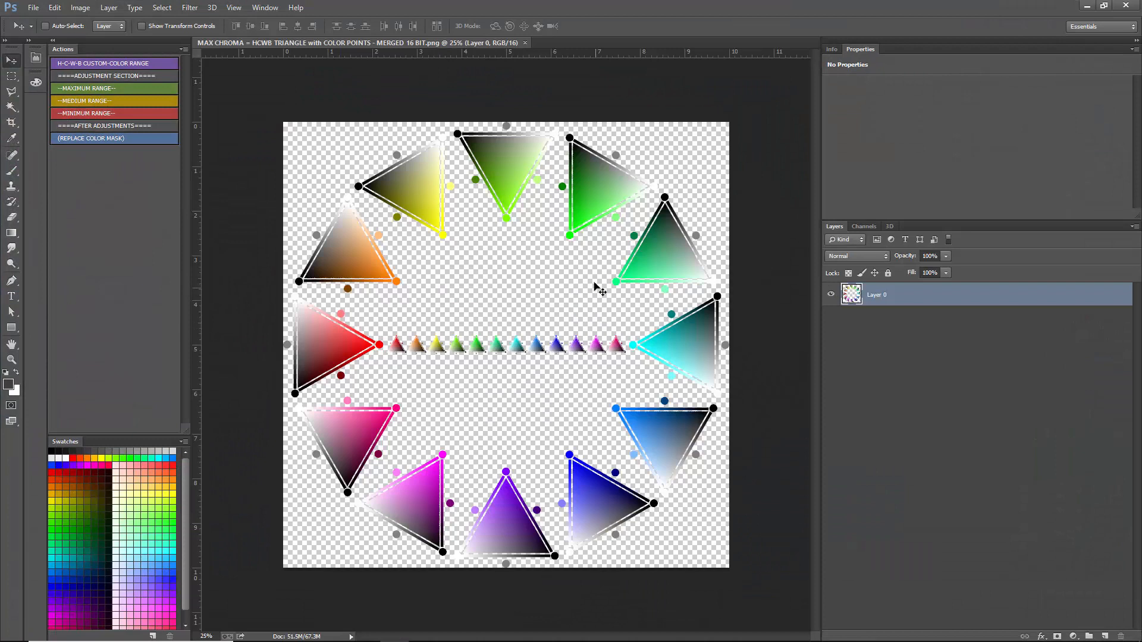
# - Add a Solid Color fill layer in neutral grey with saturation 0% and brightness 50%
pyautogui.click(1073, 636)
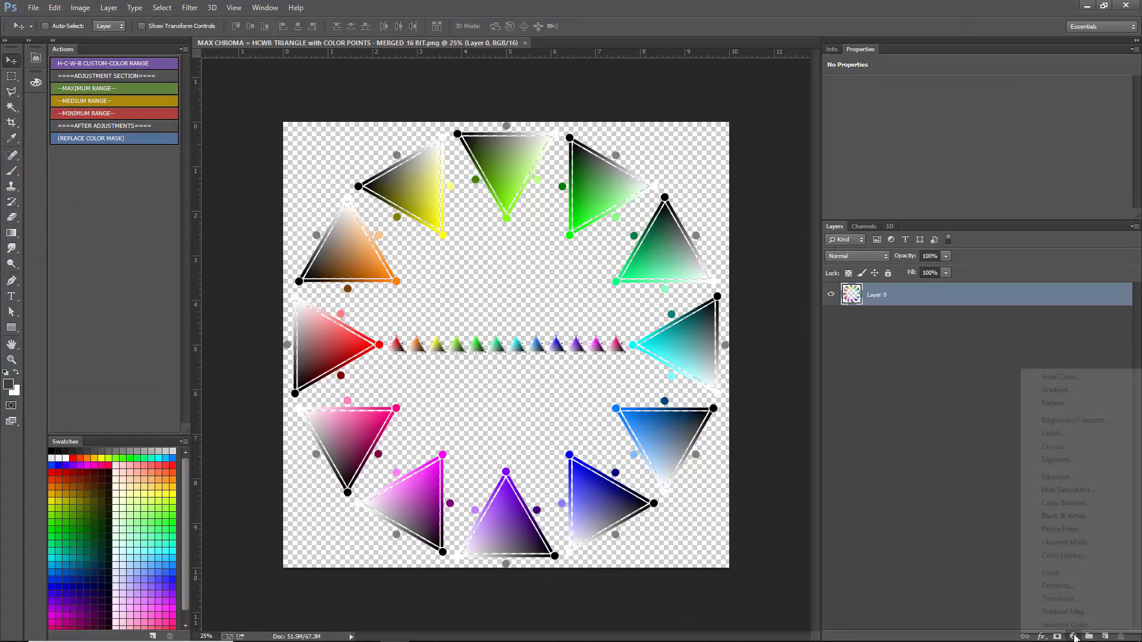
pyautogui.click(1050, 377)
pyautogui.moveTo(820, 473); pyautogui.dragTo(803, 467)
pyautogui.moveTo(1010, 532)
pyautogui.mouseDown()
pyautogui.moveTo(1050, 512)
pyautogui.moveTo(959, 497)
pyautogui.mouseUp()
pyautogui.write('50')
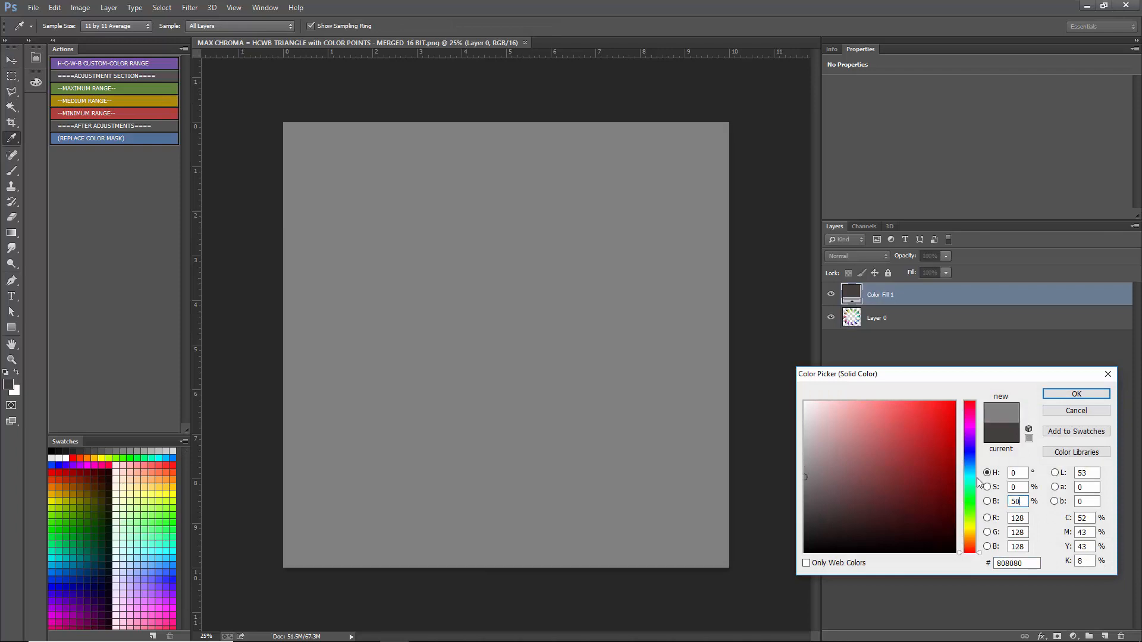
pyautogui.press('Return')
# - Move the grey fill layer beneath Layer 0 and flatten the image into a single background
pyautogui.moveTo(917, 302); pyautogui.dragTo(919, 337)
pyautogui.click(916, 296)
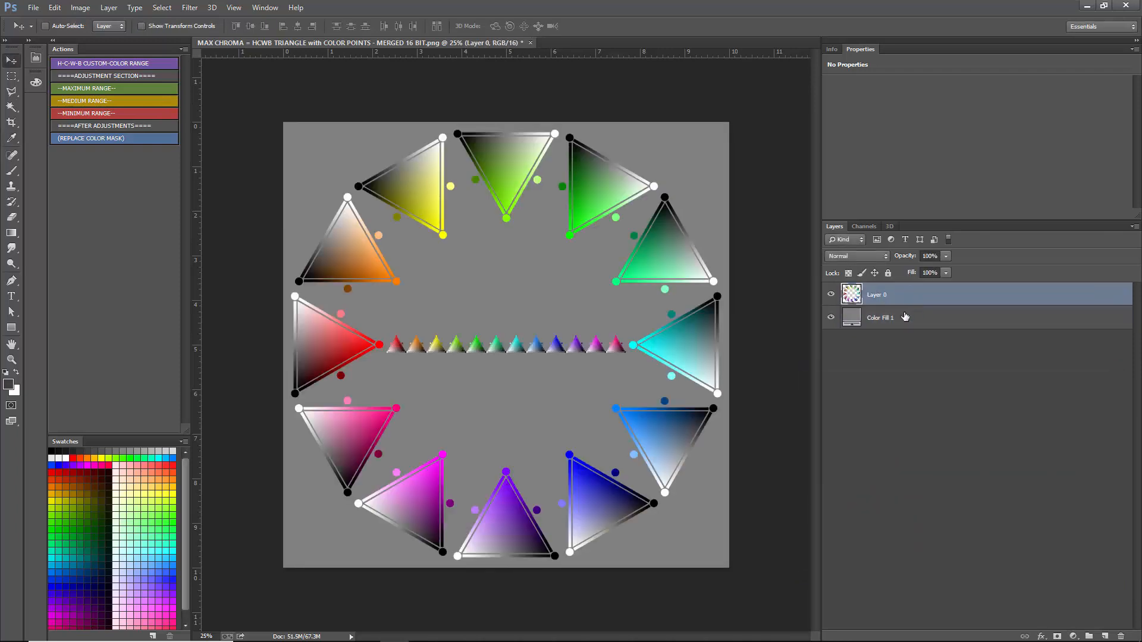
pyautogui.click(109, 7)
pyautogui.click(129, 407)
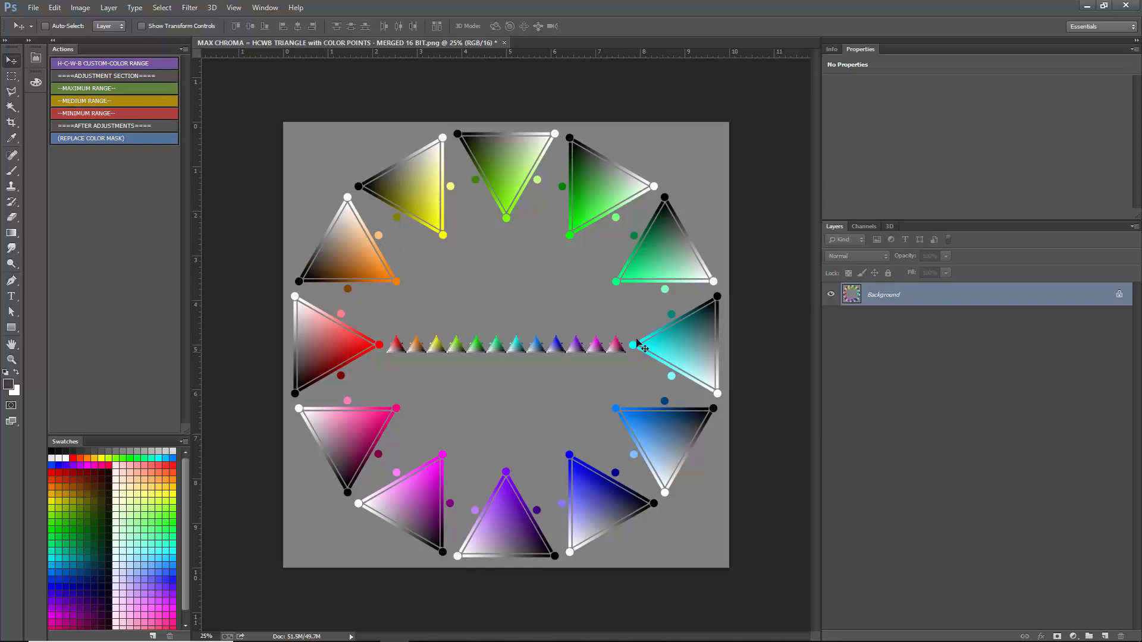
# - Try sampling tones inside the red triangle as the foreground color, discarding the choice
pyautogui.click(10, 386)
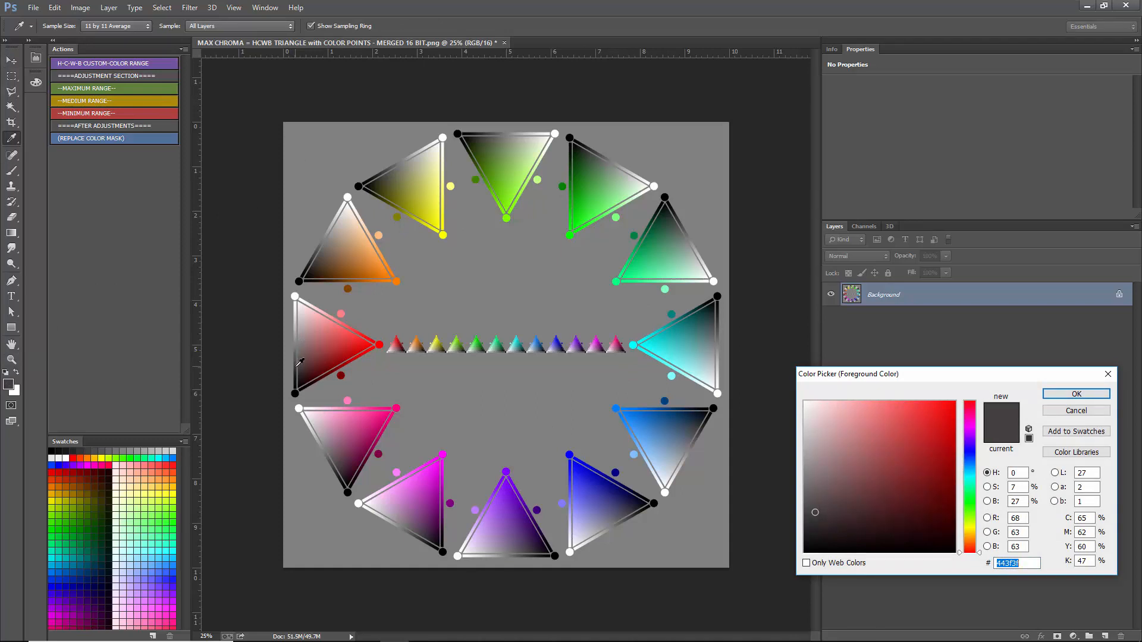
pyautogui.click(297, 366)
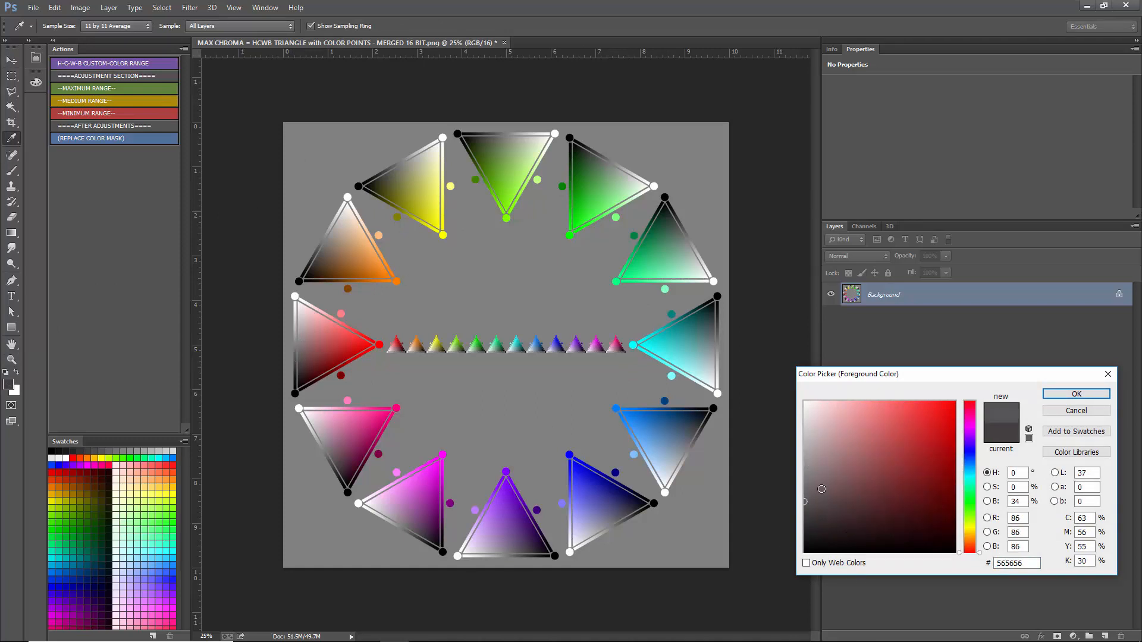
pyautogui.click(317, 347)
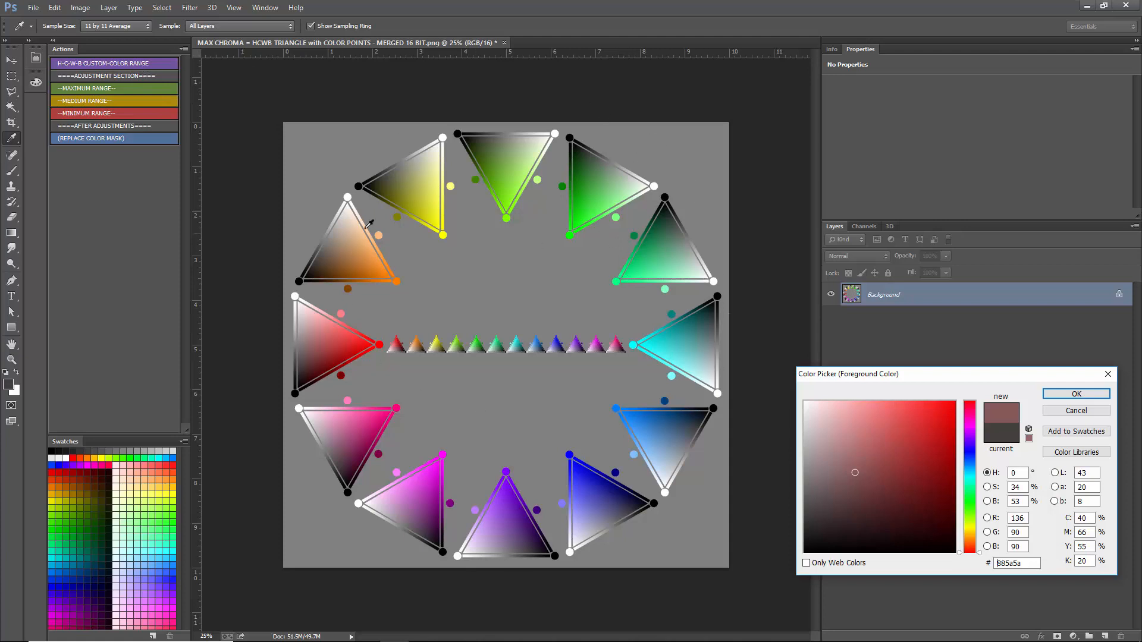
pyautogui.click(1061, 416)
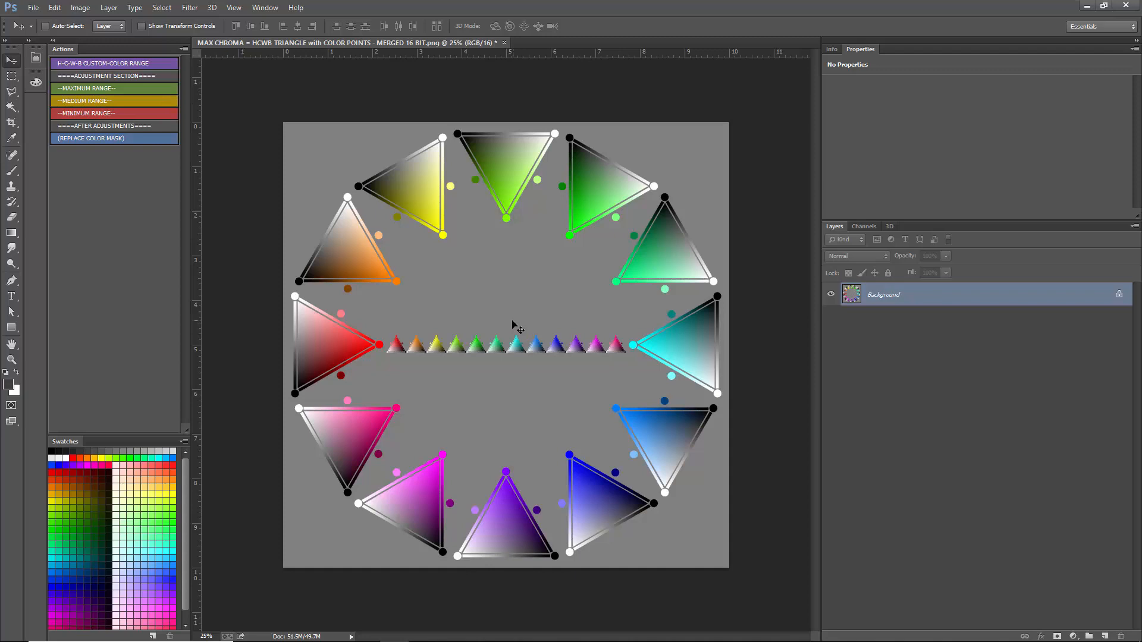
# - Select the neutral grey of the image with Color Range at a fuzziness of 0
pyautogui.click(163, 7)
pyautogui.click(182, 122)
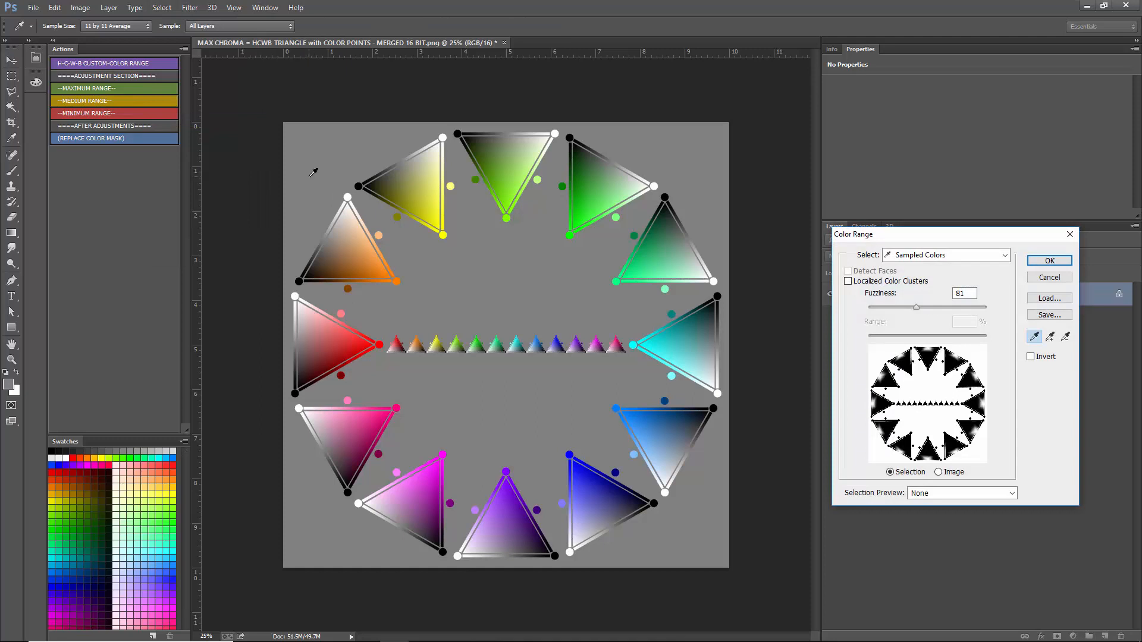
pyautogui.moveTo(919, 313); pyautogui.dragTo(763, 309)
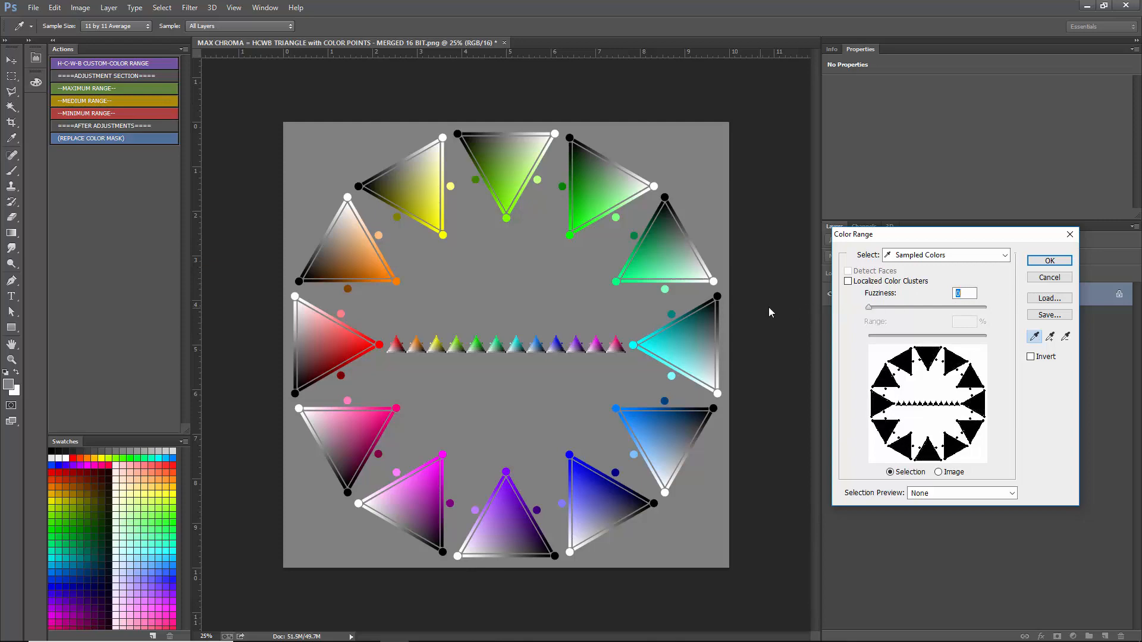
pyautogui.click(1049, 261)
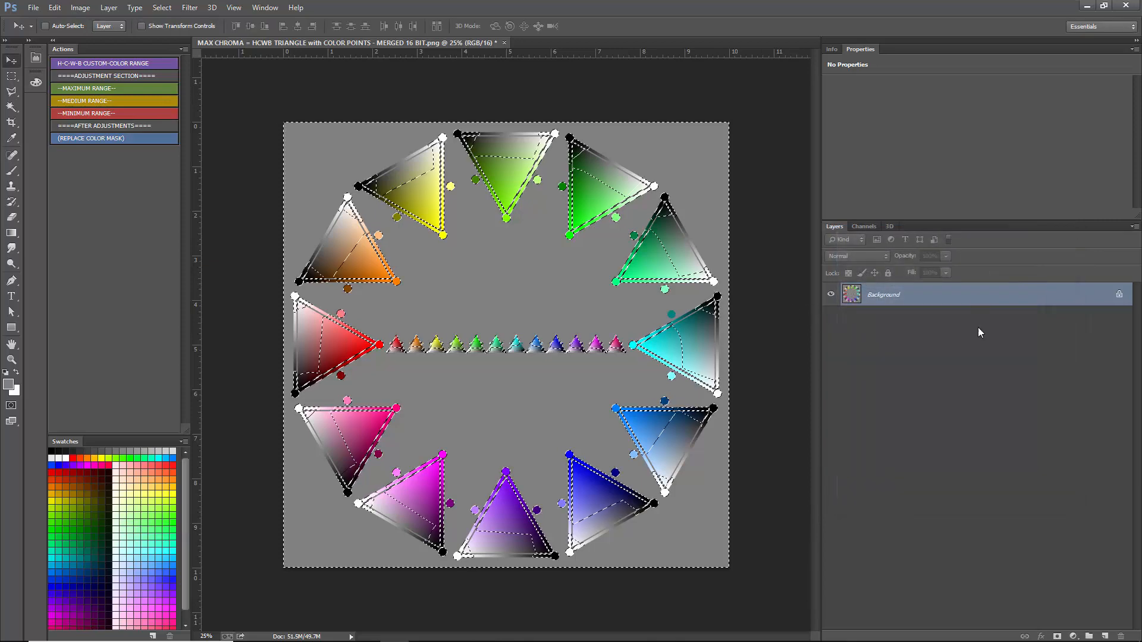
# - Try bright purple and green Solid Color fills through the grey selection, cancel the fill and deselect
pyautogui.click(1073, 636)
pyautogui.click(1041, 376)
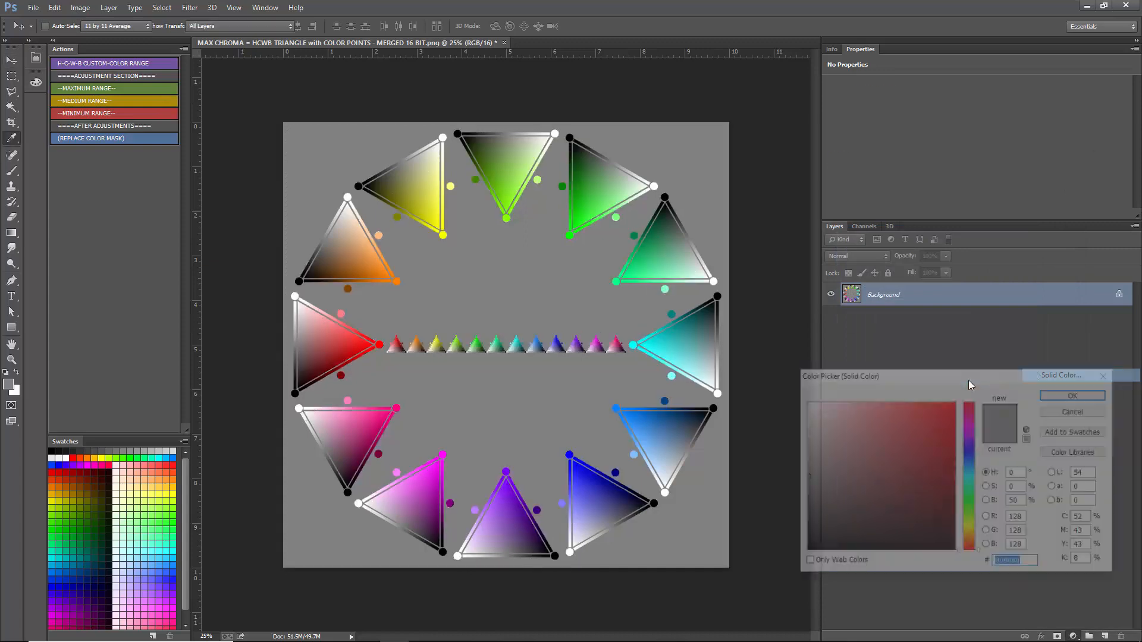
pyautogui.click(955, 403)
pyautogui.click(968, 434)
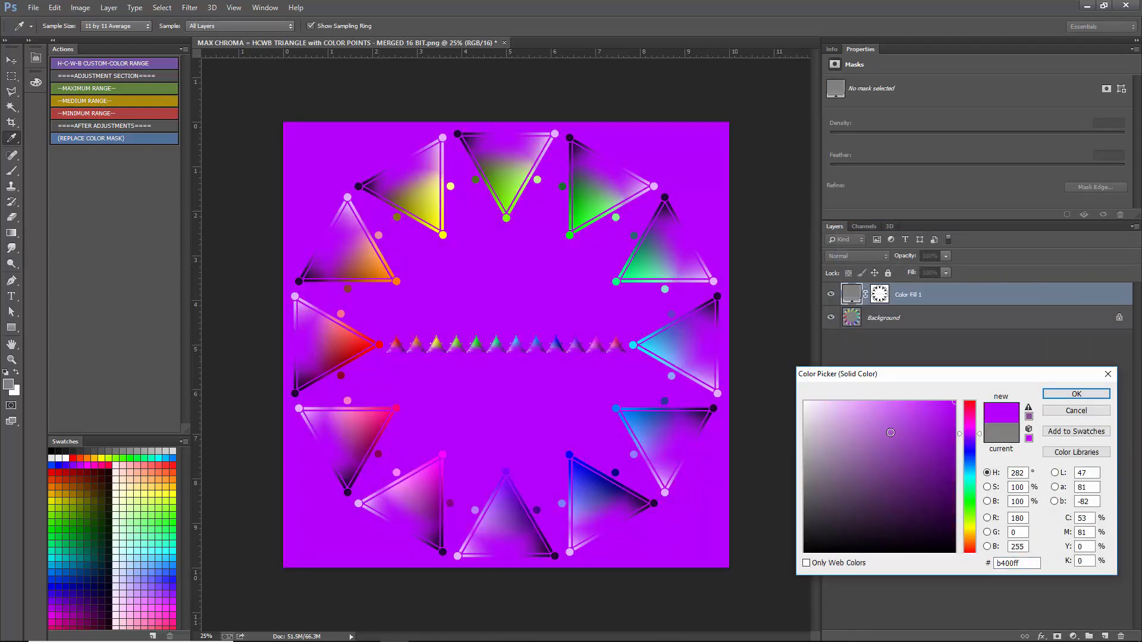
pyautogui.click(970, 513)
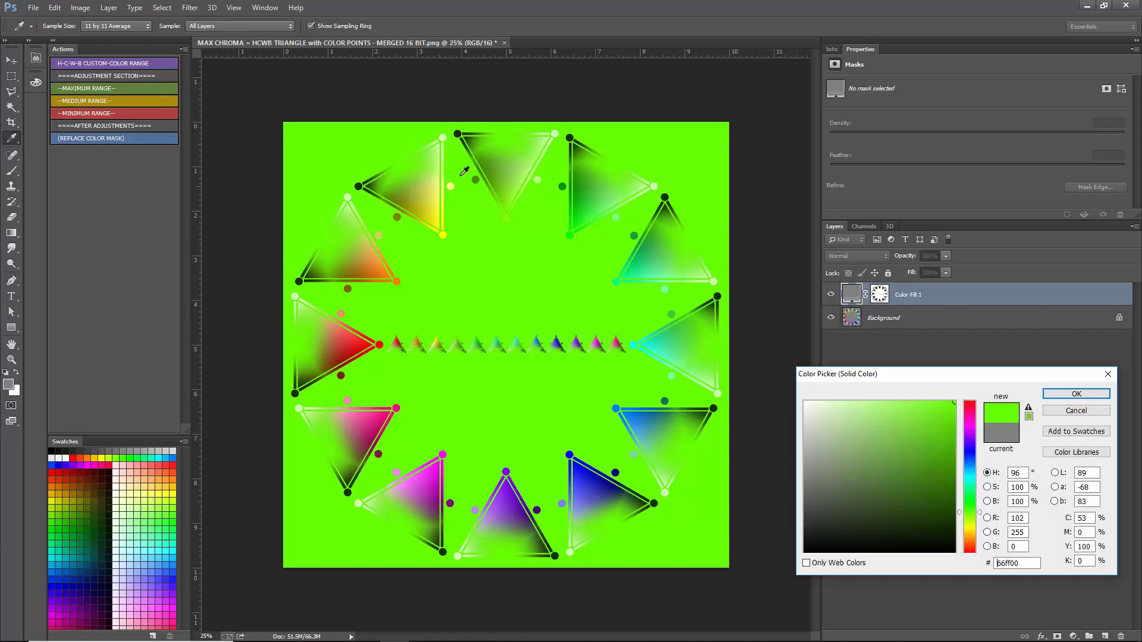
pyautogui.click(1088, 411)
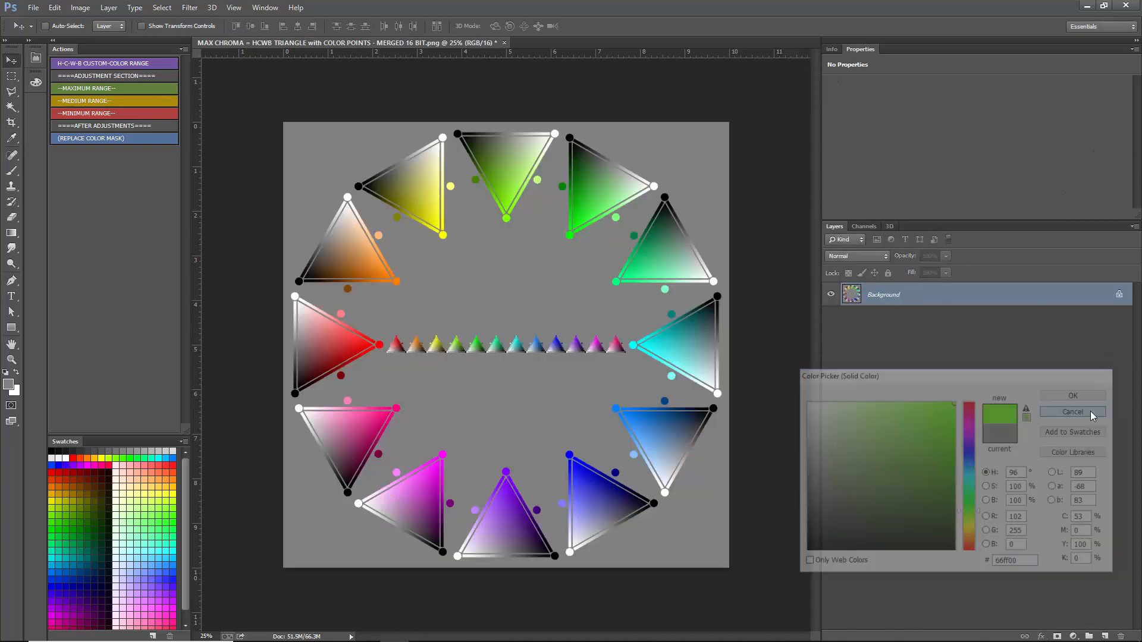
pyautogui.click(162, 7)
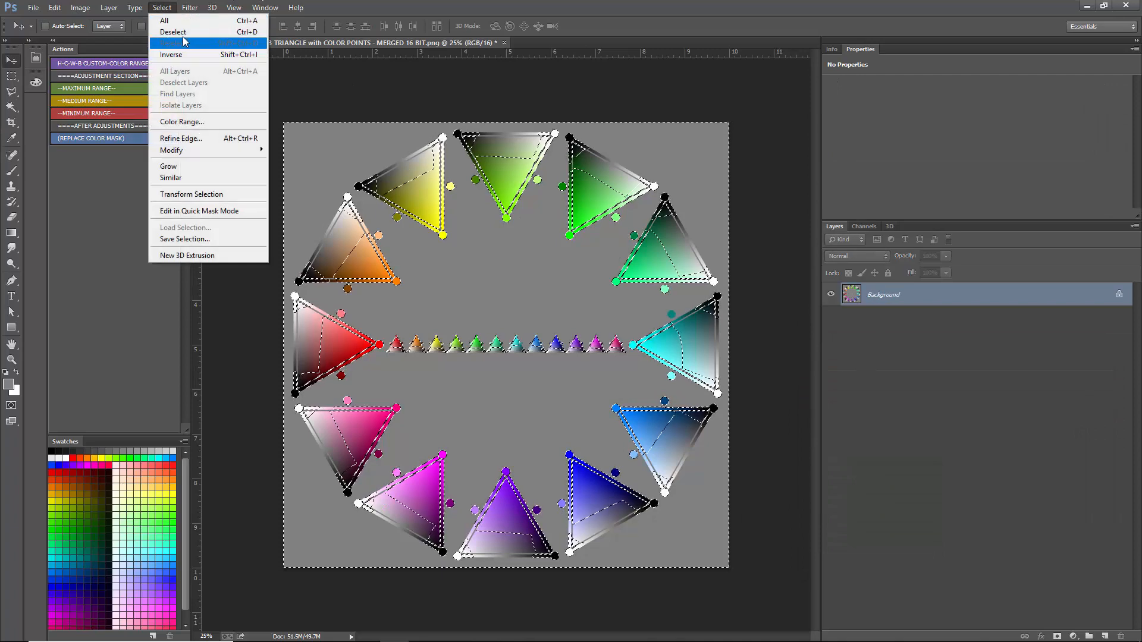
pyautogui.click(169, 31)
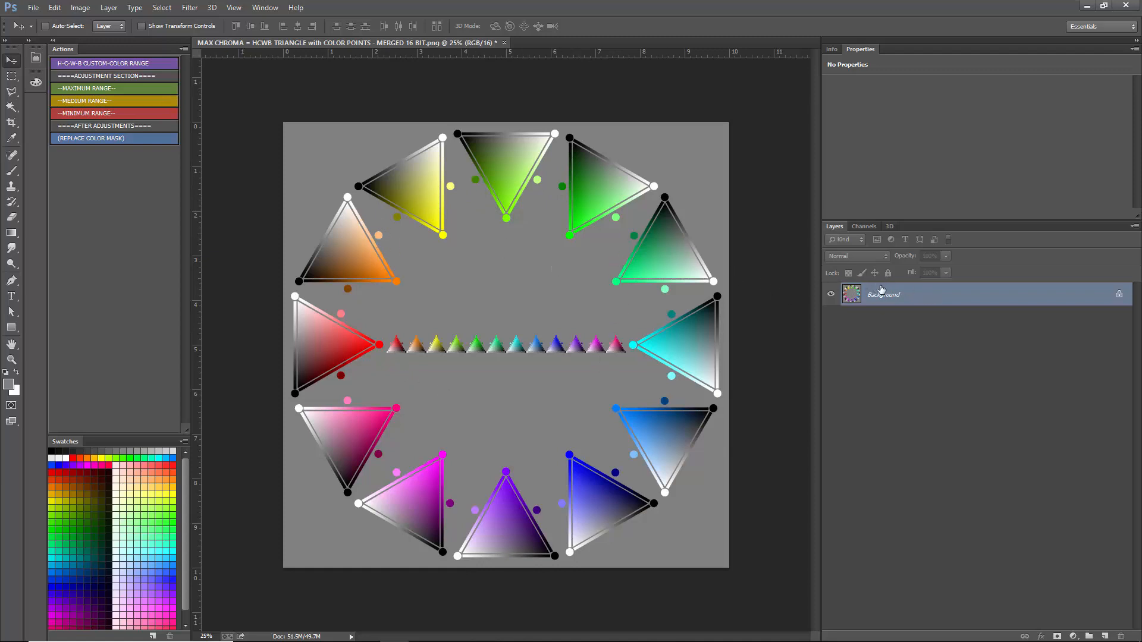
# - Add a Solid Color fill layer in pure red (ff0000) above the Background
pyautogui.click(11, 76)
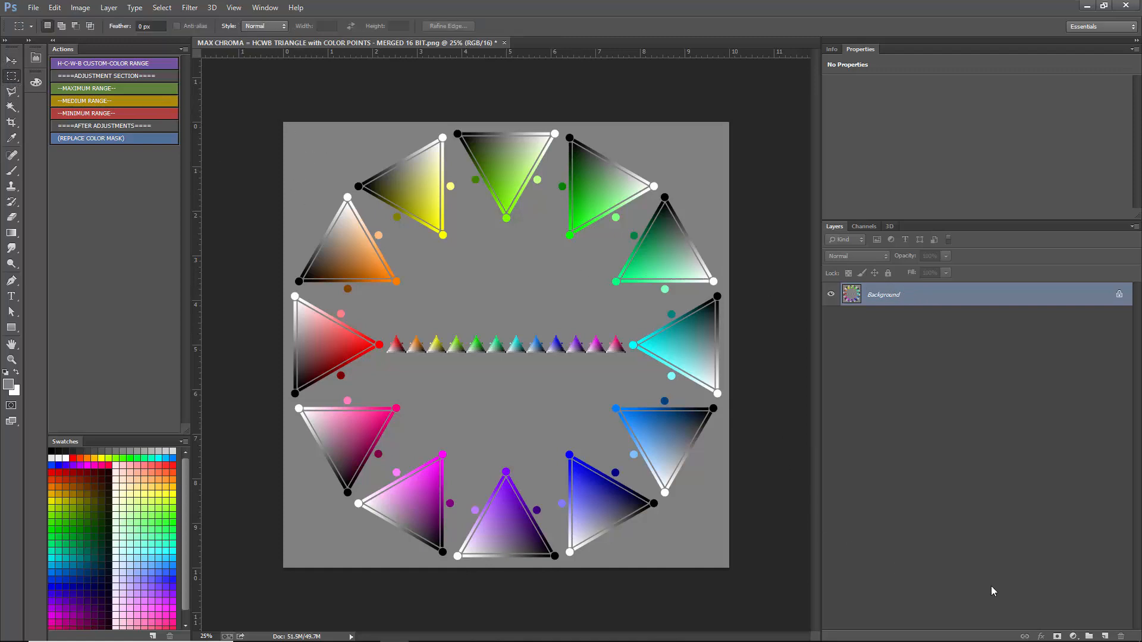
pyautogui.click(1073, 636)
pyautogui.click(1067, 375)
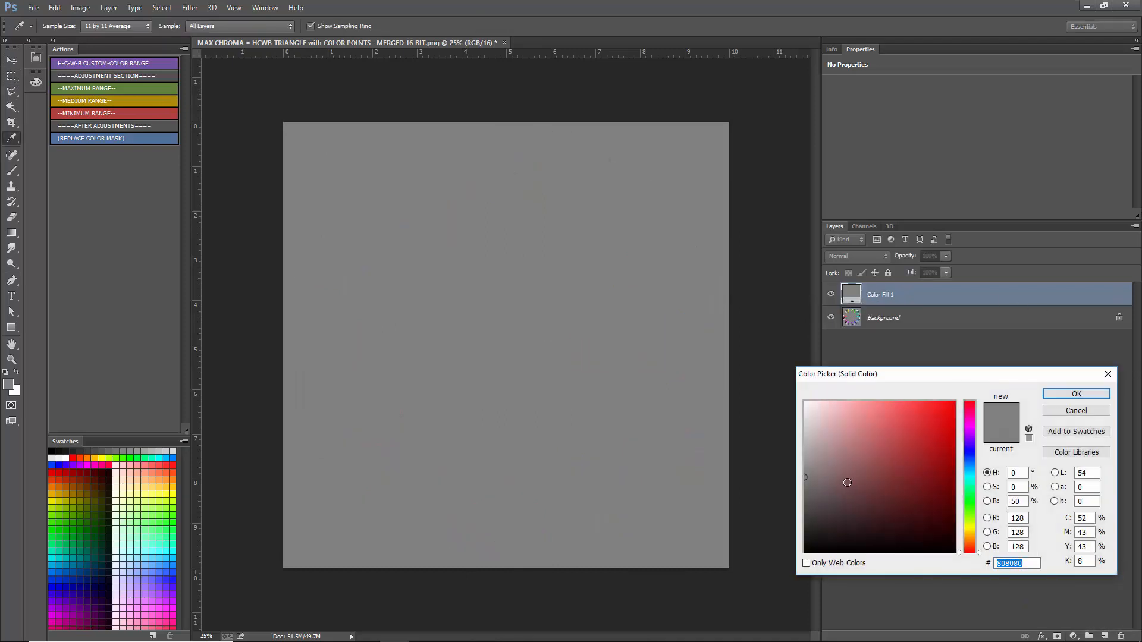
pyautogui.moveTo(847, 482); pyautogui.dragTo(968, 396)
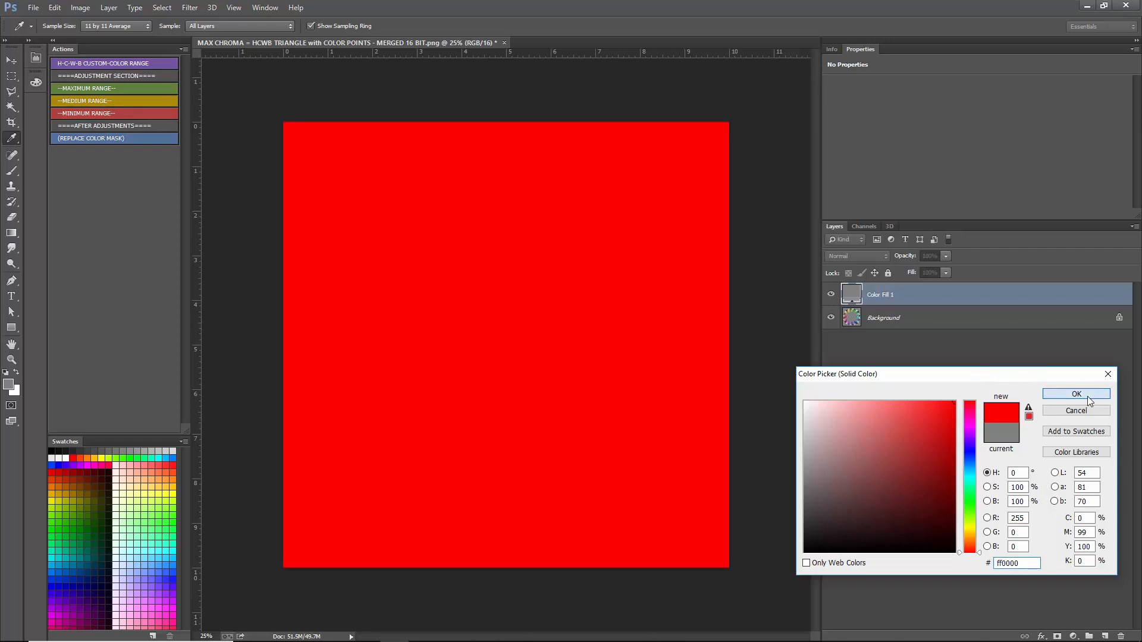
pyautogui.click(1089, 395)
# - Review the hue, saturation and brightness values of the red fill layer's color
pyautogui.doubleClick(851, 294)
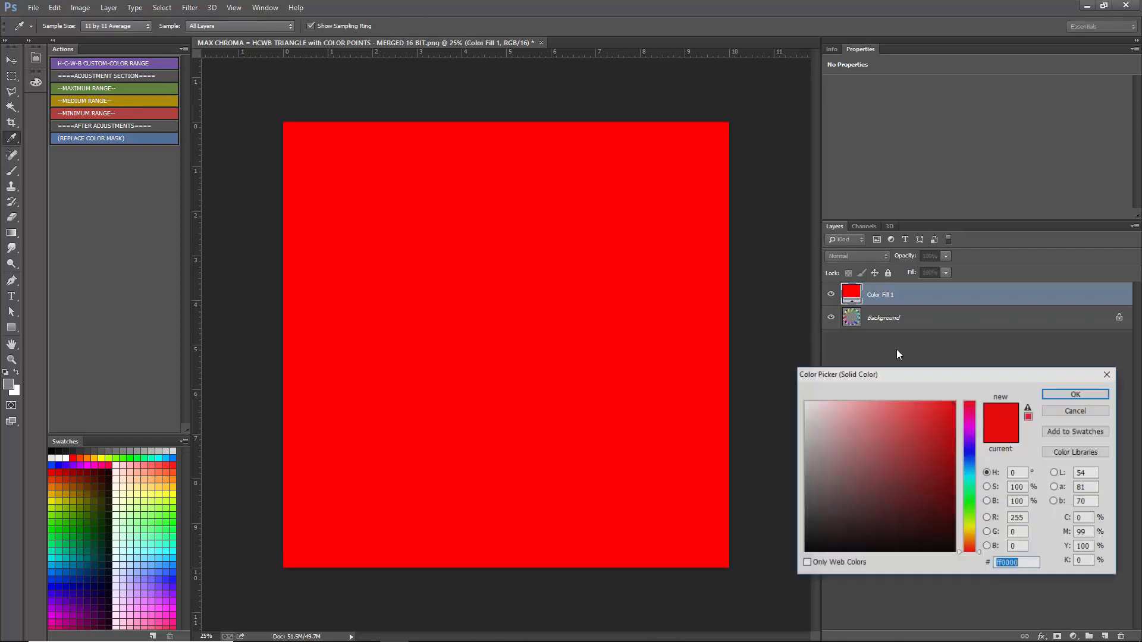
pyautogui.click(1014, 473)
pyautogui.press('Tab')
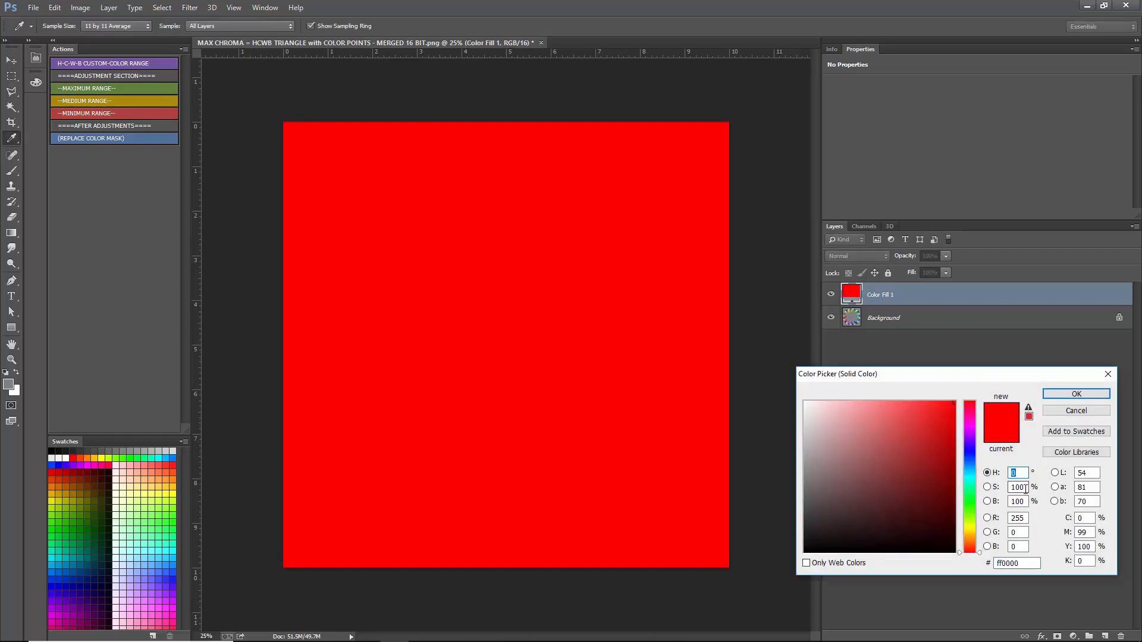
pyautogui.press('Tab')
pyautogui.click(1078, 411)
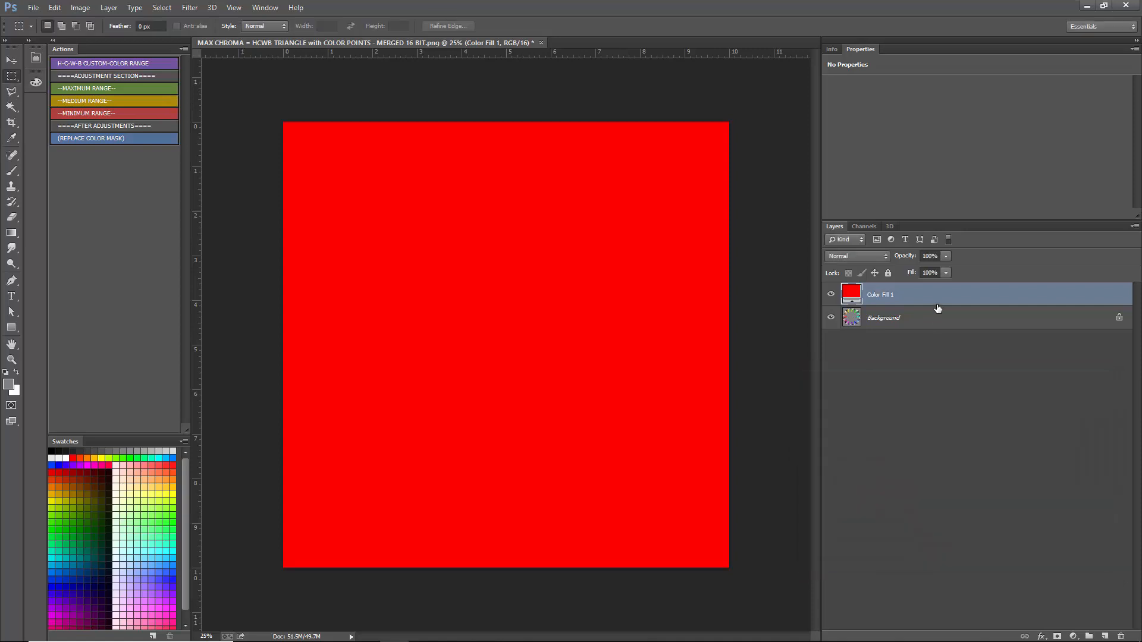
# - Try the Darken, Multiply and Linear Burn blend modes on the red fill layer
pyautogui.click(844, 254)
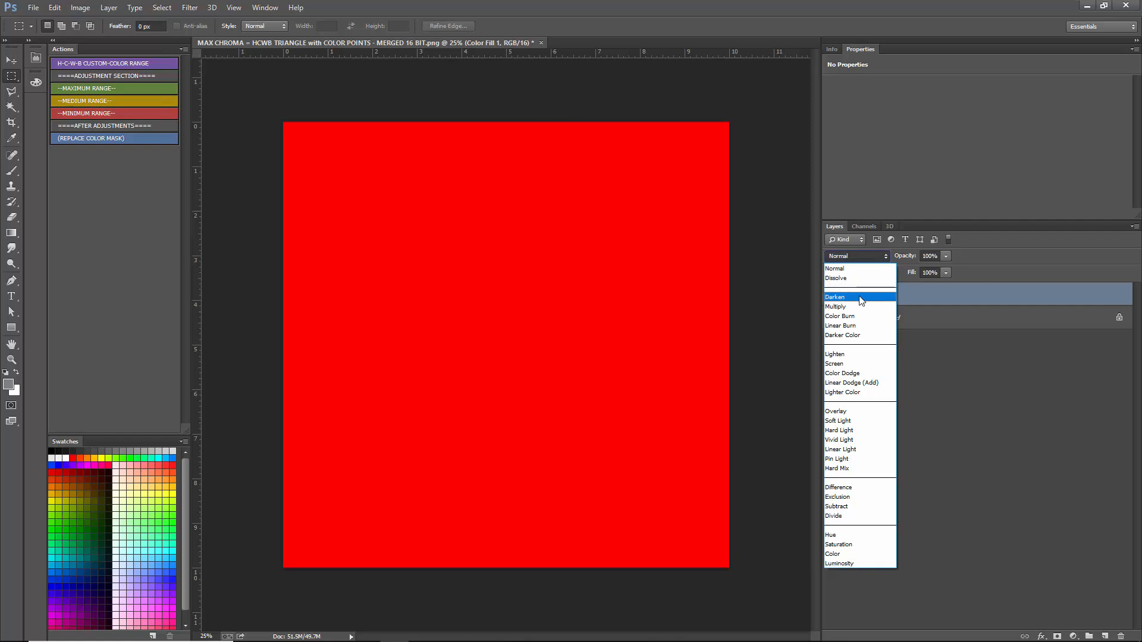
pyautogui.click(860, 298)
pyautogui.click(858, 257)
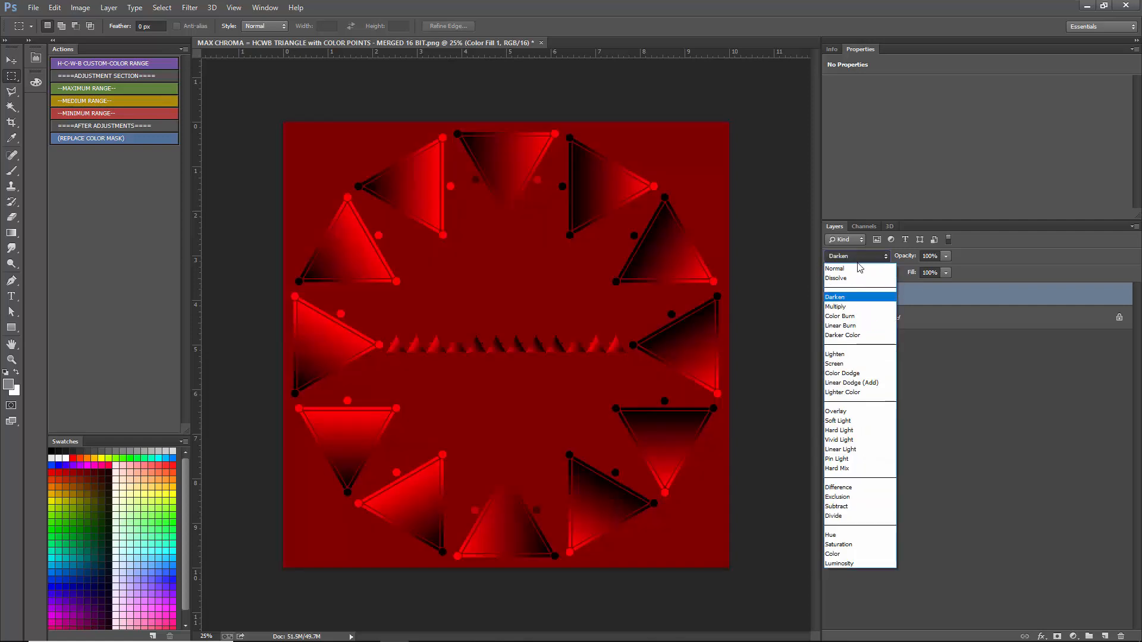
pyautogui.click(859, 307)
pyautogui.click(863, 256)
pyautogui.click(857, 325)
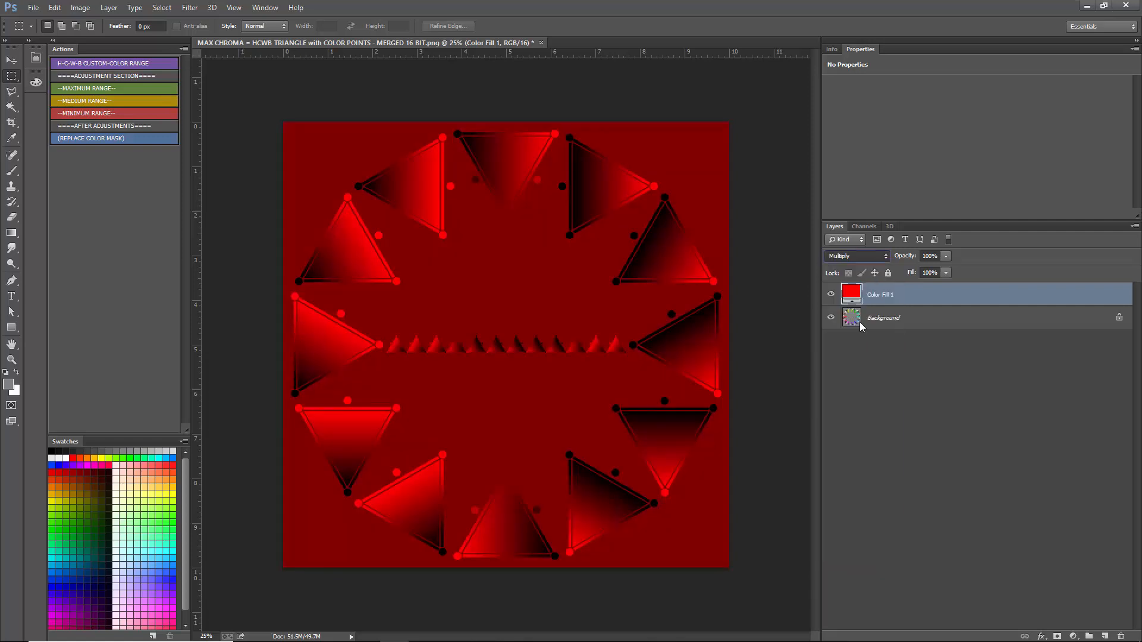
# - Try the Lighten, Screen, Color Dodge, Linear Dodge (Add) and Vivid Light blend modes on the red fill layer
pyautogui.click(865, 261)
pyautogui.click(847, 351)
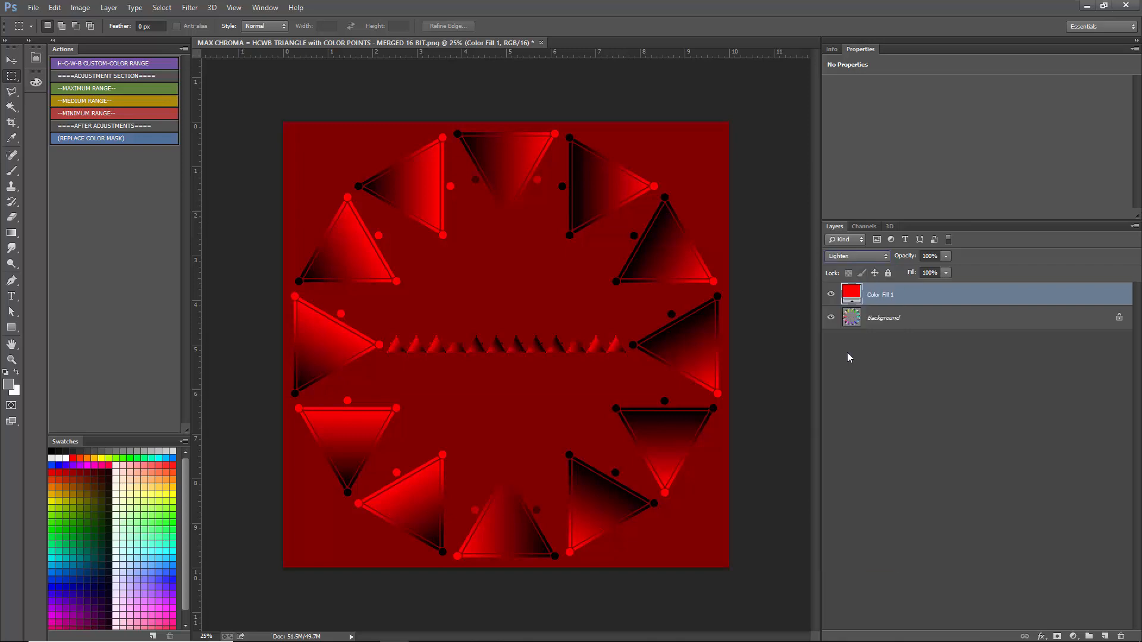
pyautogui.click(854, 258)
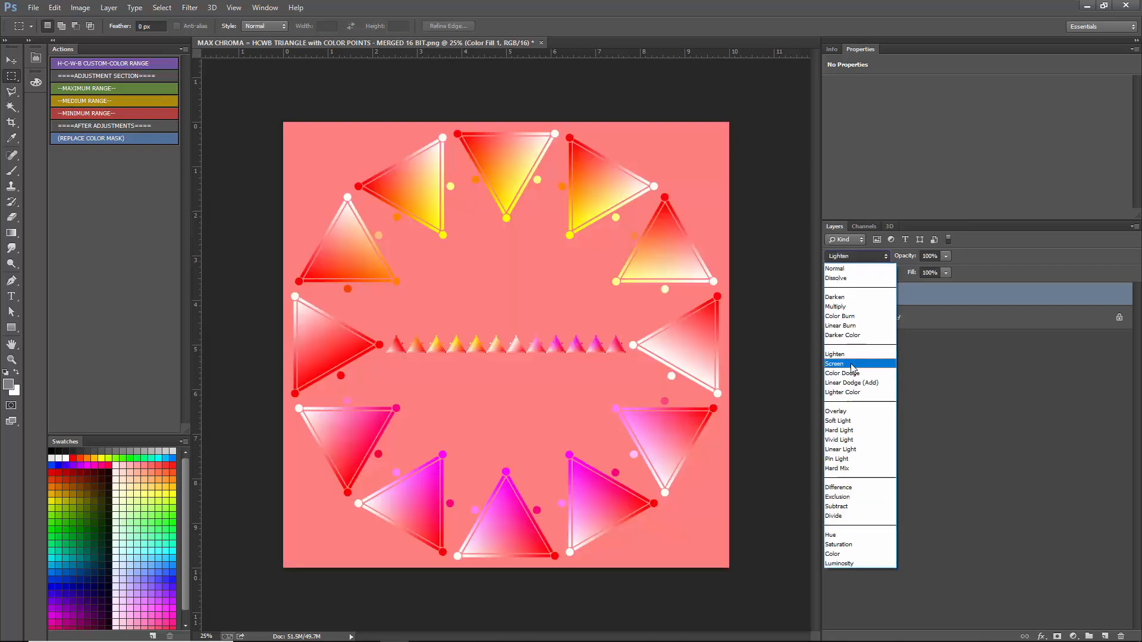
pyautogui.click(854, 363)
pyautogui.click(856, 256)
pyautogui.click(850, 373)
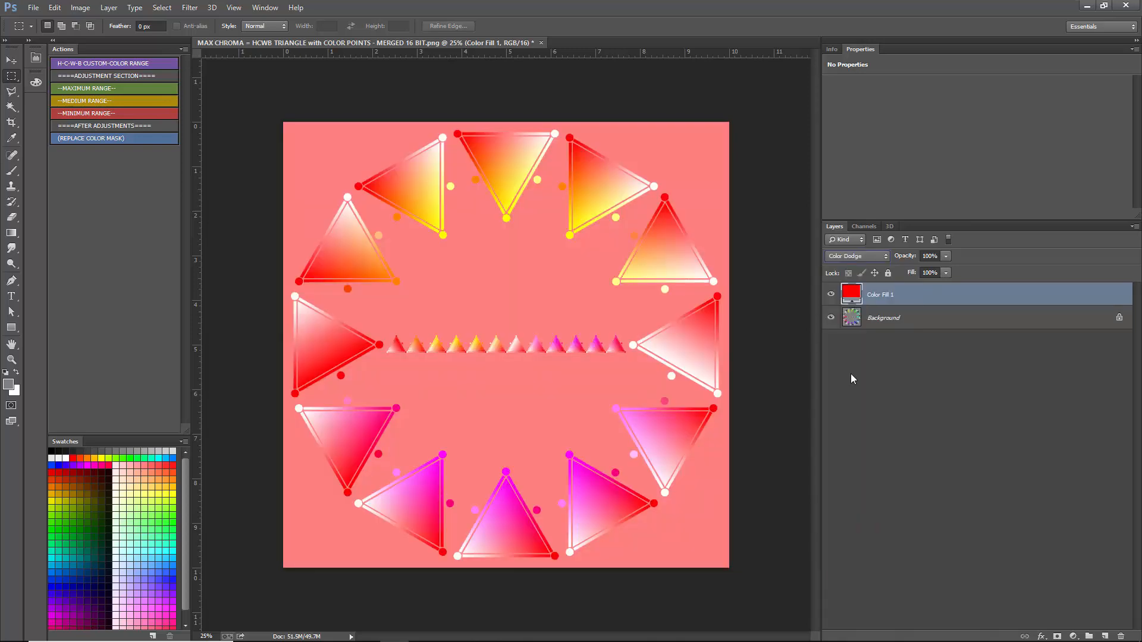
pyautogui.click(859, 257)
pyautogui.click(851, 383)
pyautogui.click(859, 256)
pyautogui.click(850, 436)
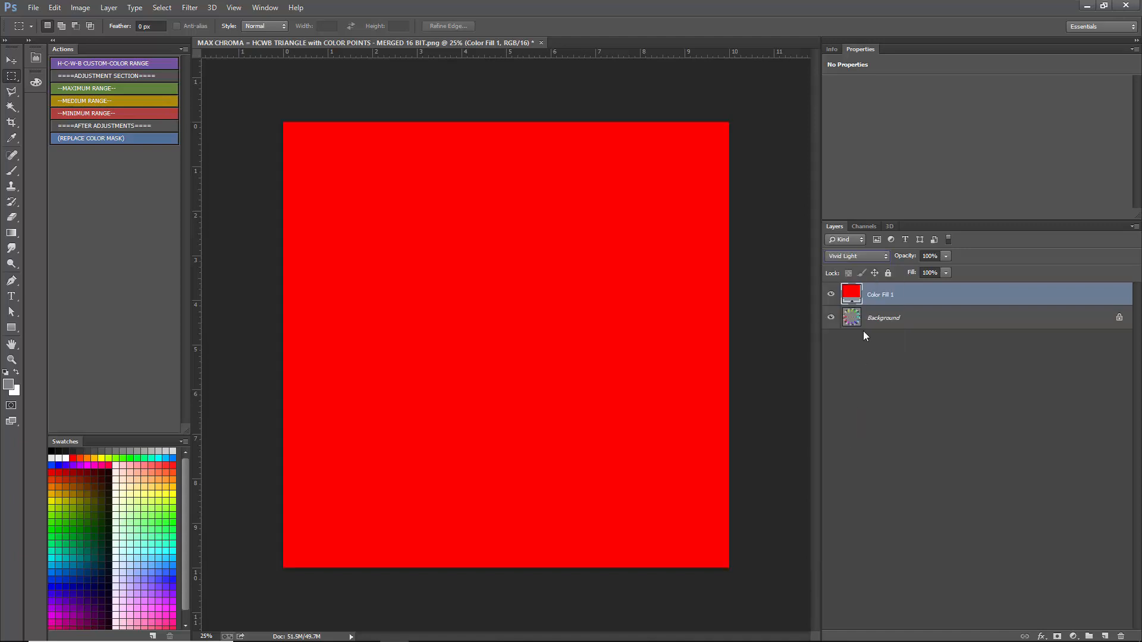
# - Set the red fill layer's blend mode to Difference, then hide it and select the Background layer
pyautogui.click(865, 256)
pyautogui.click(850, 479)
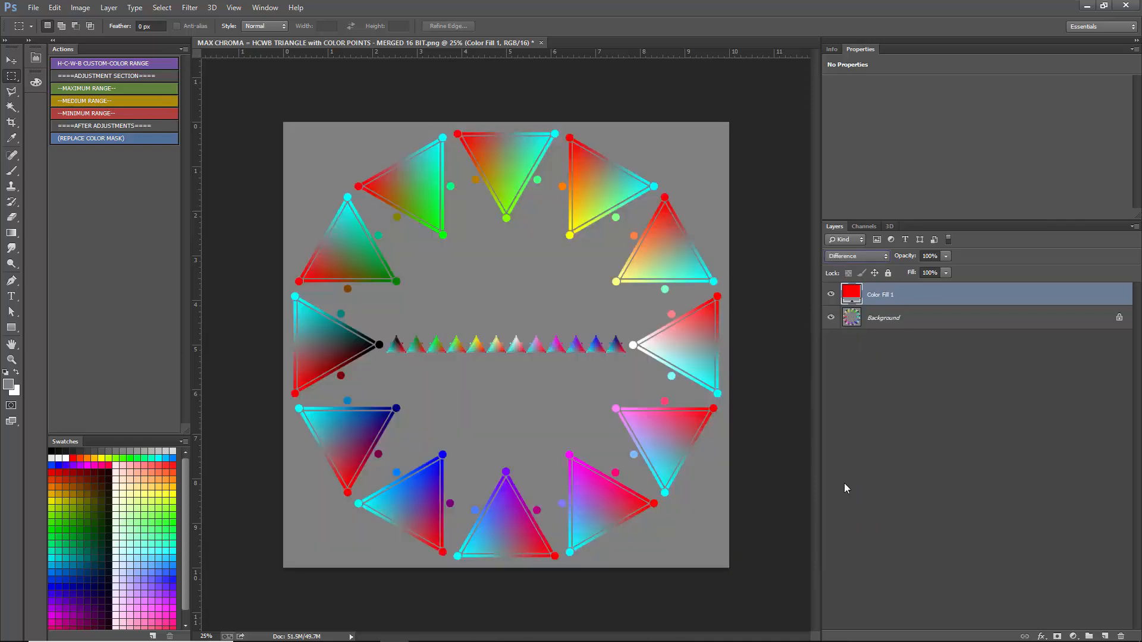
pyautogui.click(830, 294)
pyautogui.click(944, 322)
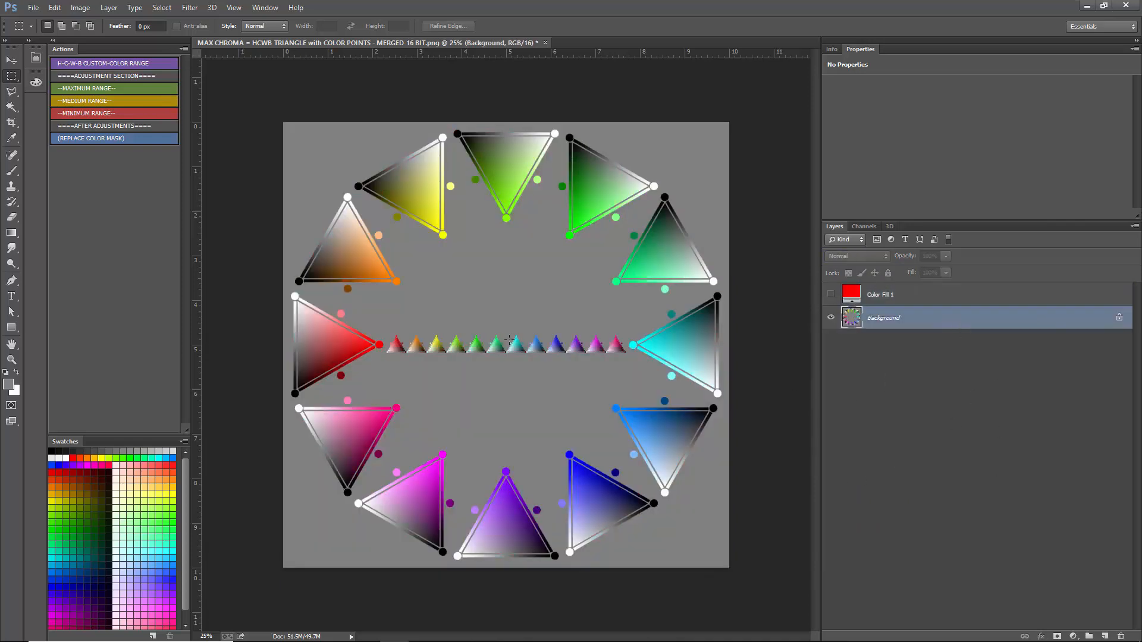
# - Open HWB COLOR WHEEL.png from the desktop and copy the whole image
pyautogui.click(1087, 7)
pyautogui.click(794, 554)
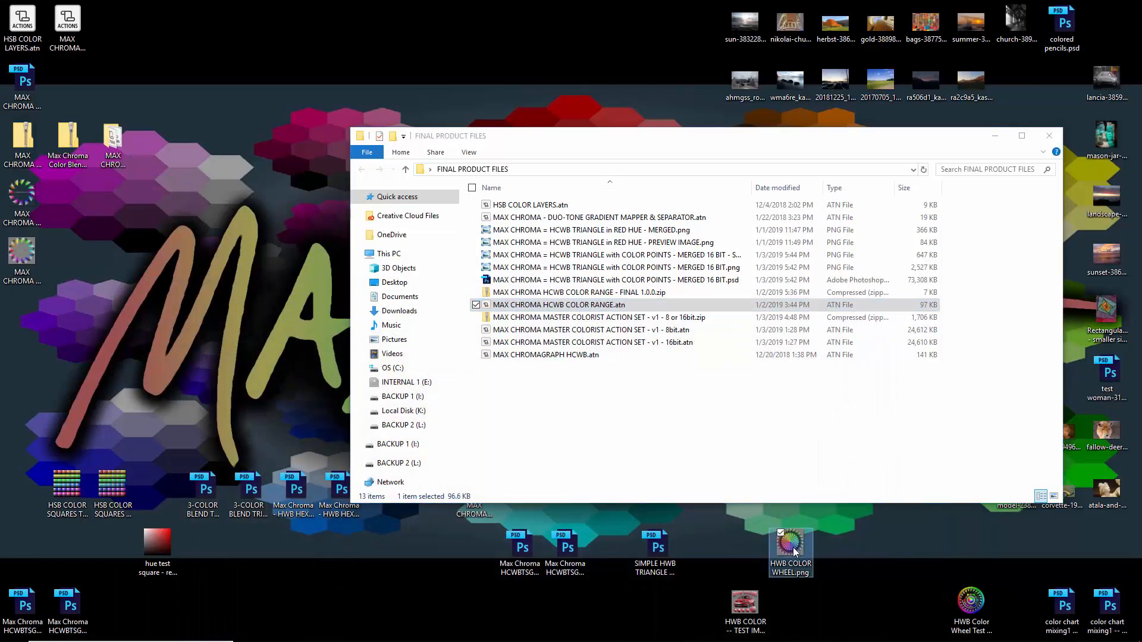
pyautogui.moveTo(793, 552); pyautogui.dragTo(681, 43)
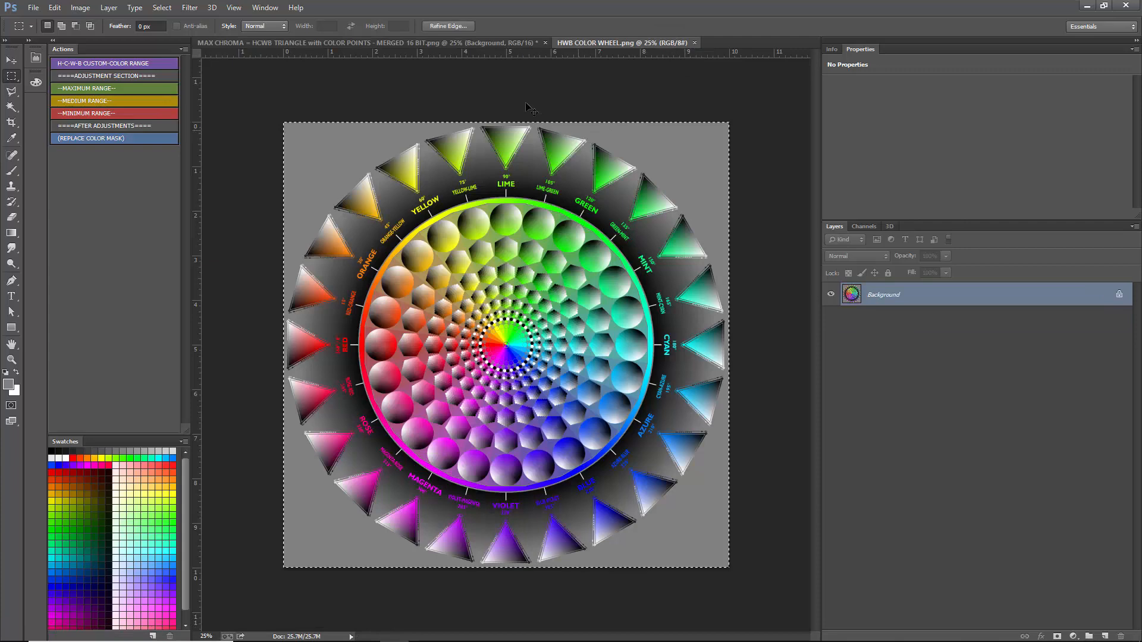
# - Paste the copied color wheel above the Background of the triangle document and set its blend mode to Difference
pyautogui.click(469, 43)
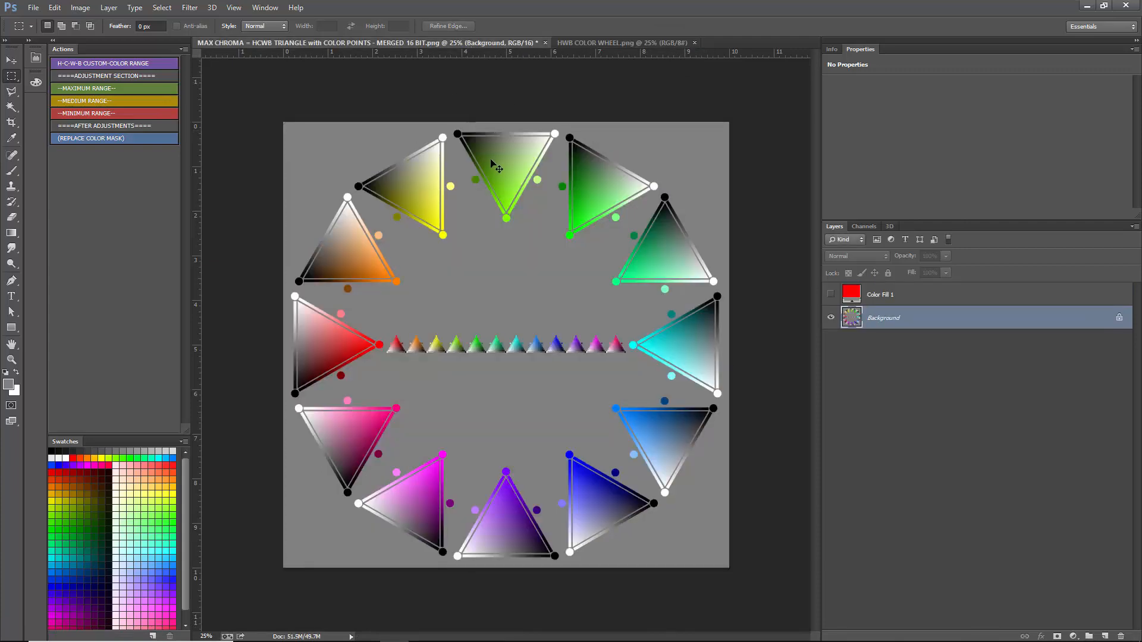
pyautogui.hotkey('ctrl', 'v')
pyautogui.click(859, 256)
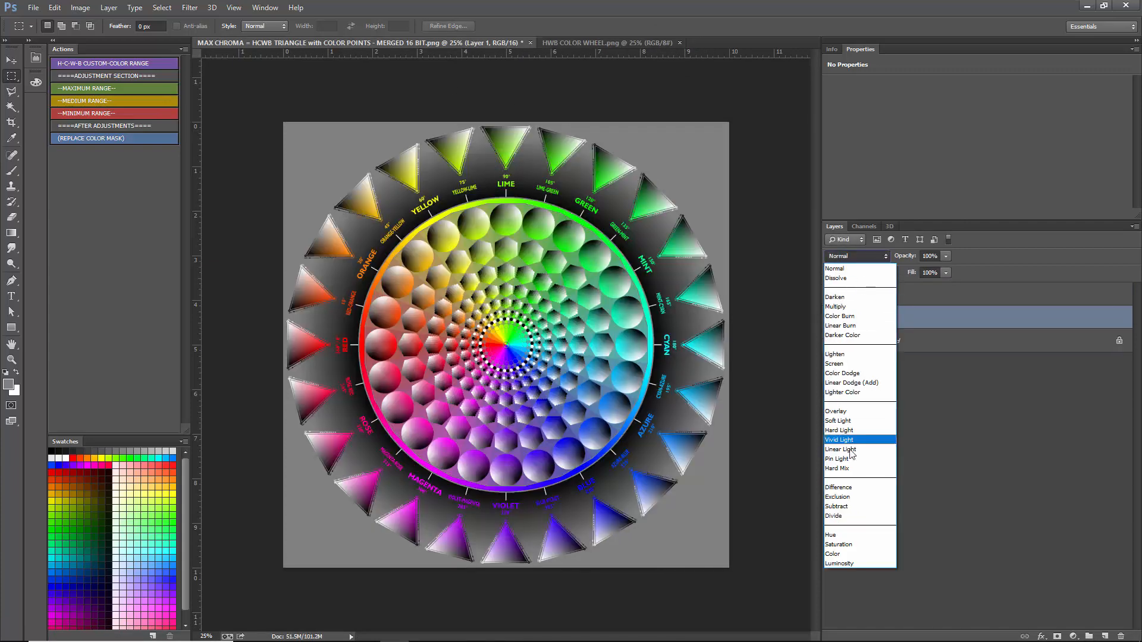
pyautogui.click(844, 483)
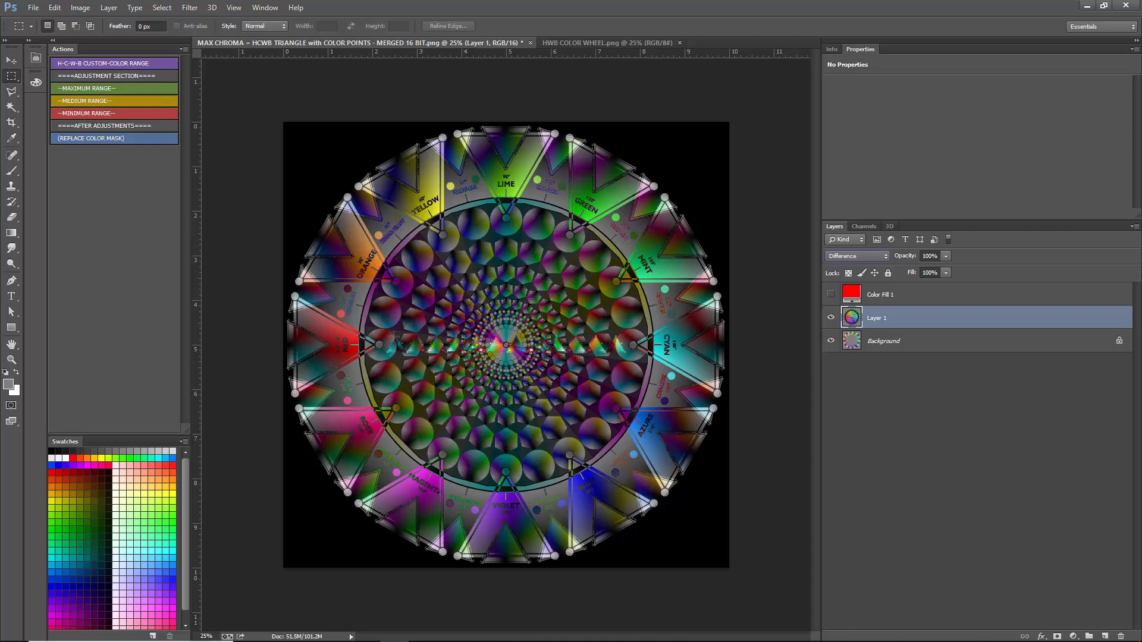
# - Inspect the Difference blend up close and delete the pasted color wheel layer
pyautogui.scroll(4, 460, 339)
pyautogui.scroll(-4, 522, 367)
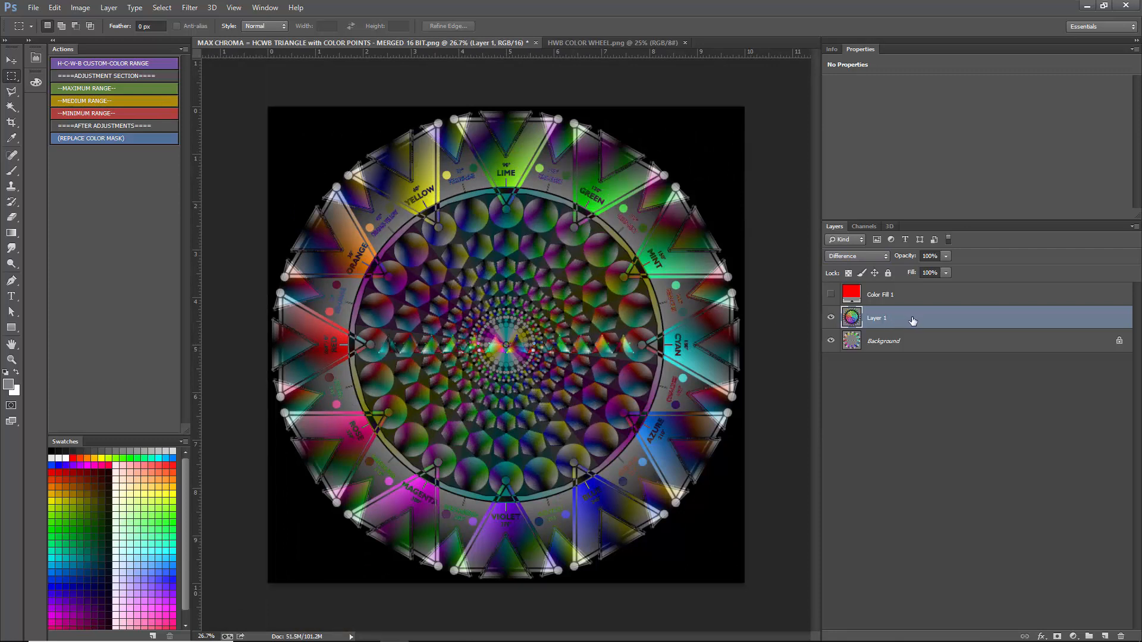
pyautogui.press('Delete')
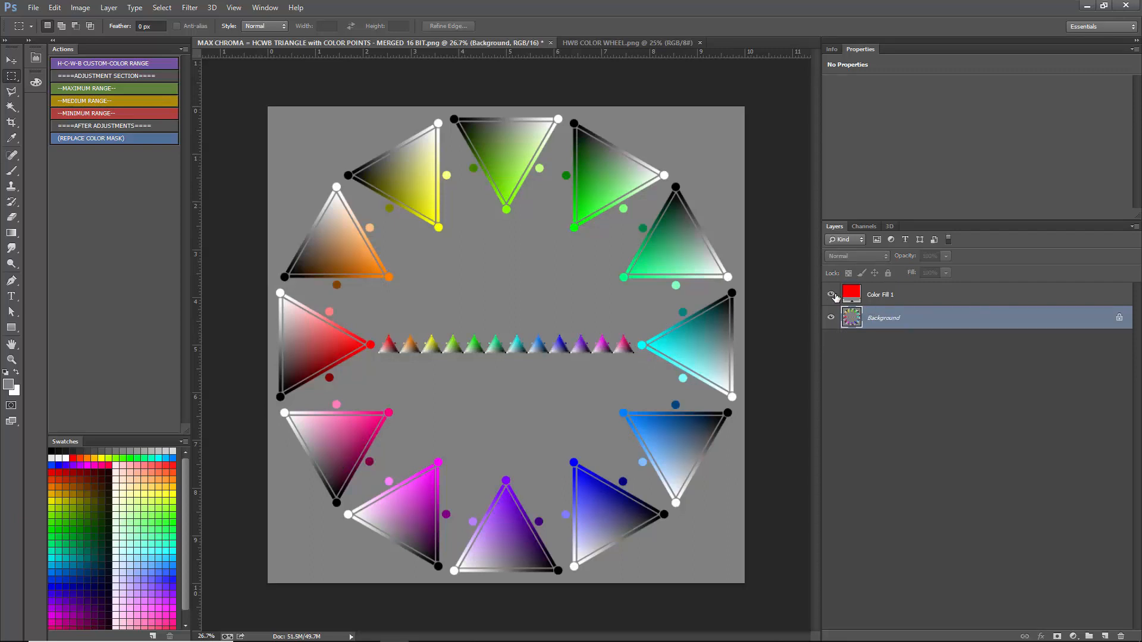
# - Show the red Color Fill 1 layer again and set its blend mode to Normal
pyautogui.click(830, 294)
pyautogui.click(892, 294)
pyautogui.click(856, 256)
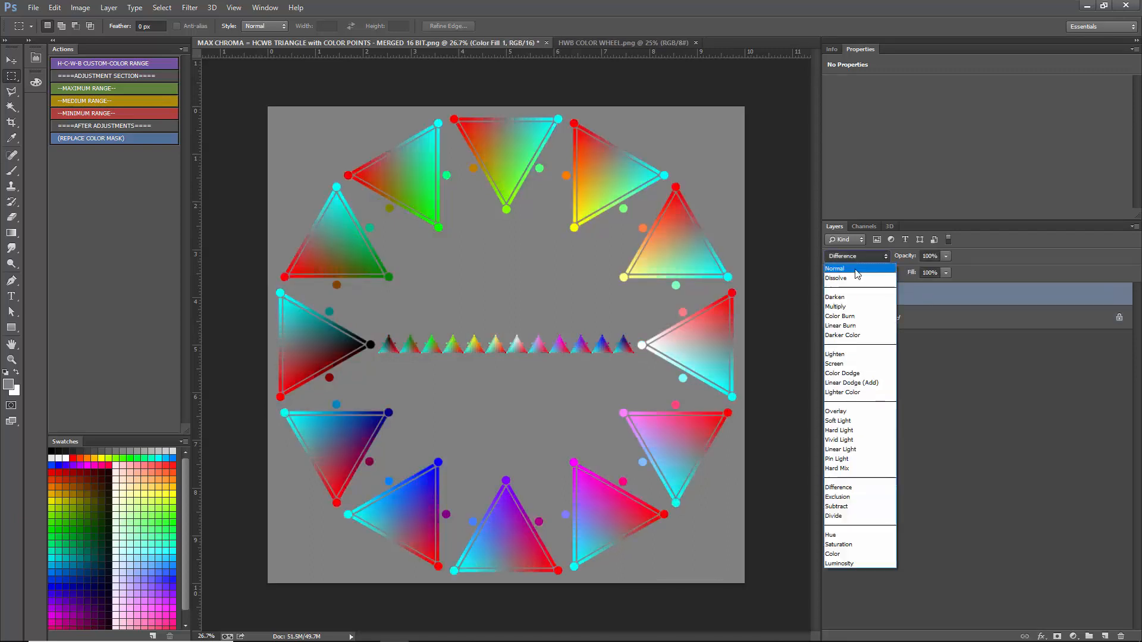
pyautogui.click(855, 269)
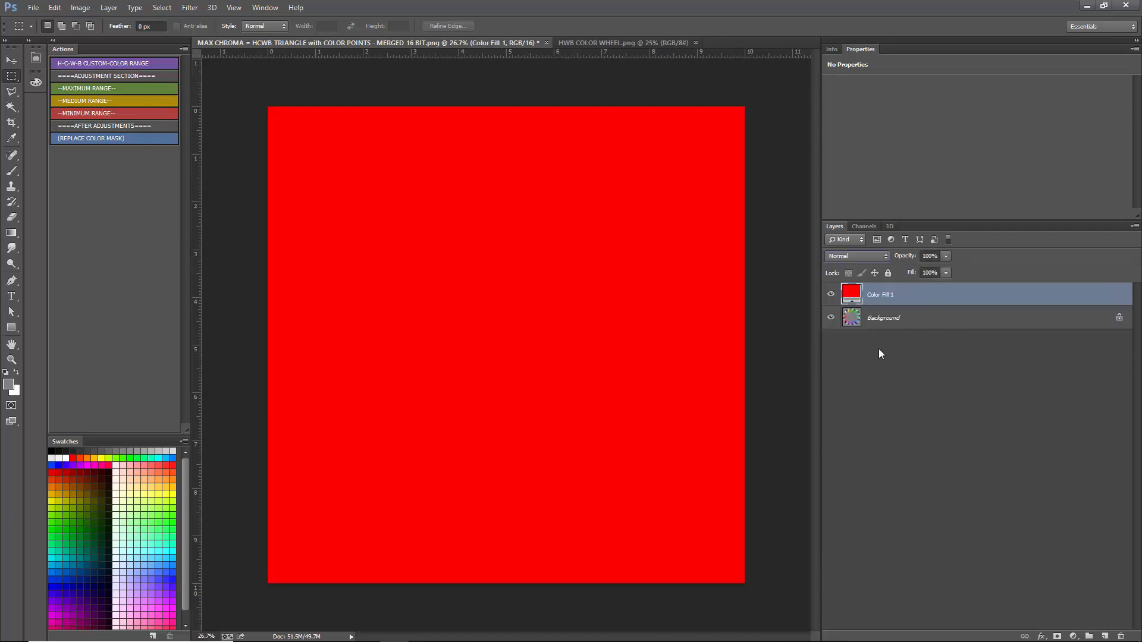
pyautogui.click(861, 256)
pyautogui.click(931, 298)
# - Compare the grey corner of the Background with the Normal-mode red fill layer hidden and shown
pyautogui.click(830, 294)
pyautogui.click(831, 317)
pyautogui.scroll(3, 247, 88)
pyautogui.scroll(9, 248, 87)
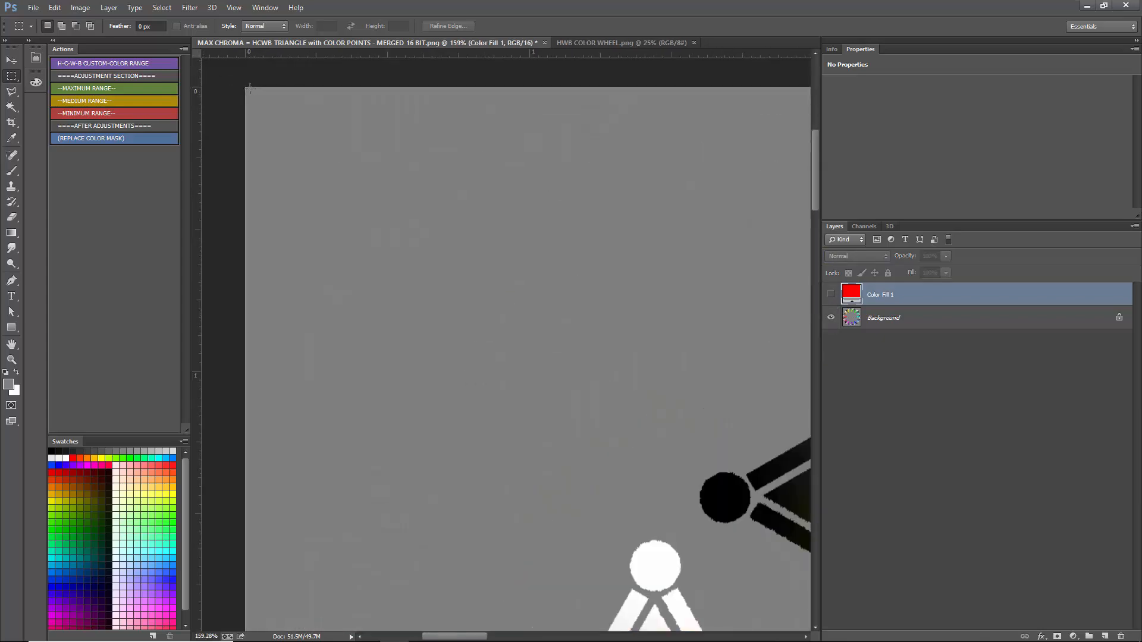
pyautogui.click(831, 294)
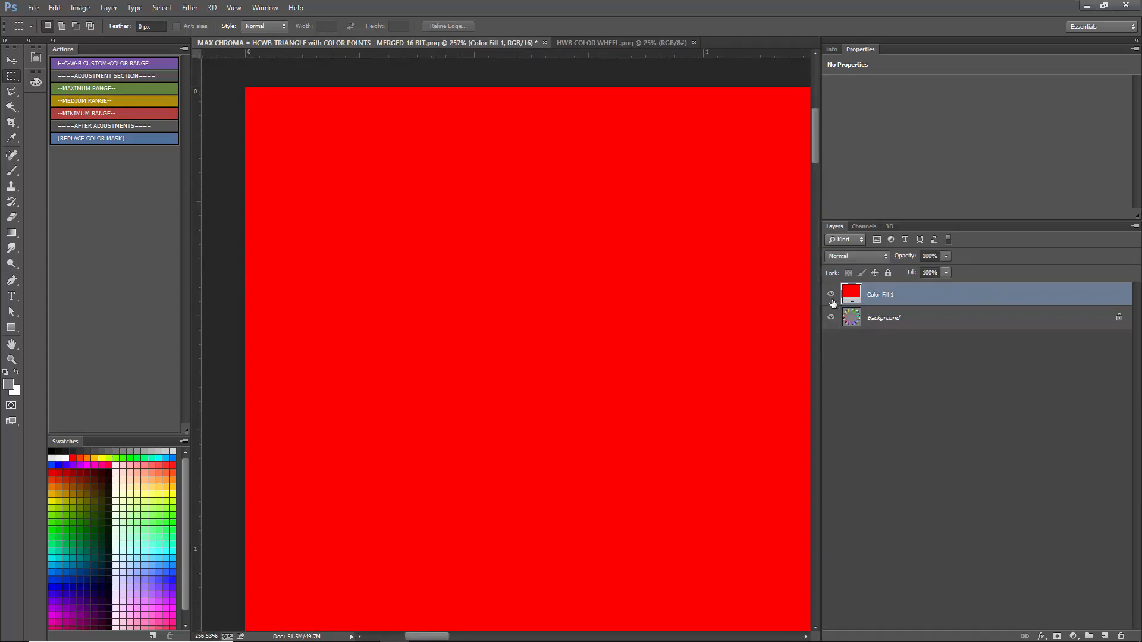
pyautogui.click(831, 294)
pyautogui.click(831, 294)
# - Set the red fill layer's blend mode to Difference and compare the cyan triangle's inner point with the fill on and off
pyautogui.click(856, 256)
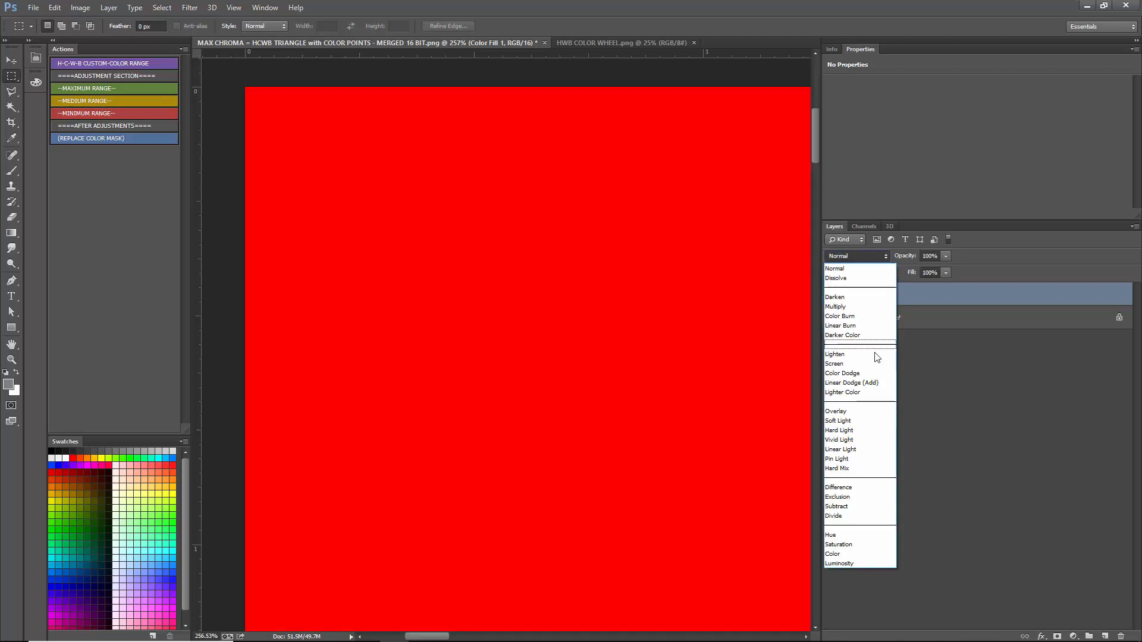
pyautogui.click(857, 488)
pyautogui.scroll(-9, 256, 109)
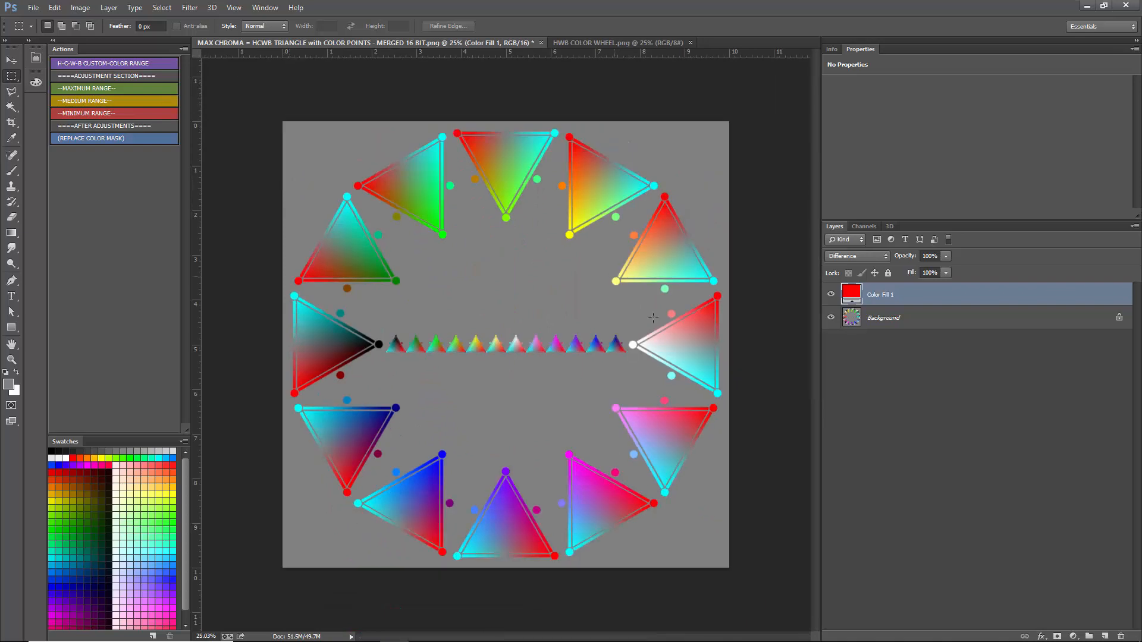
pyautogui.scroll(10, 656, 344)
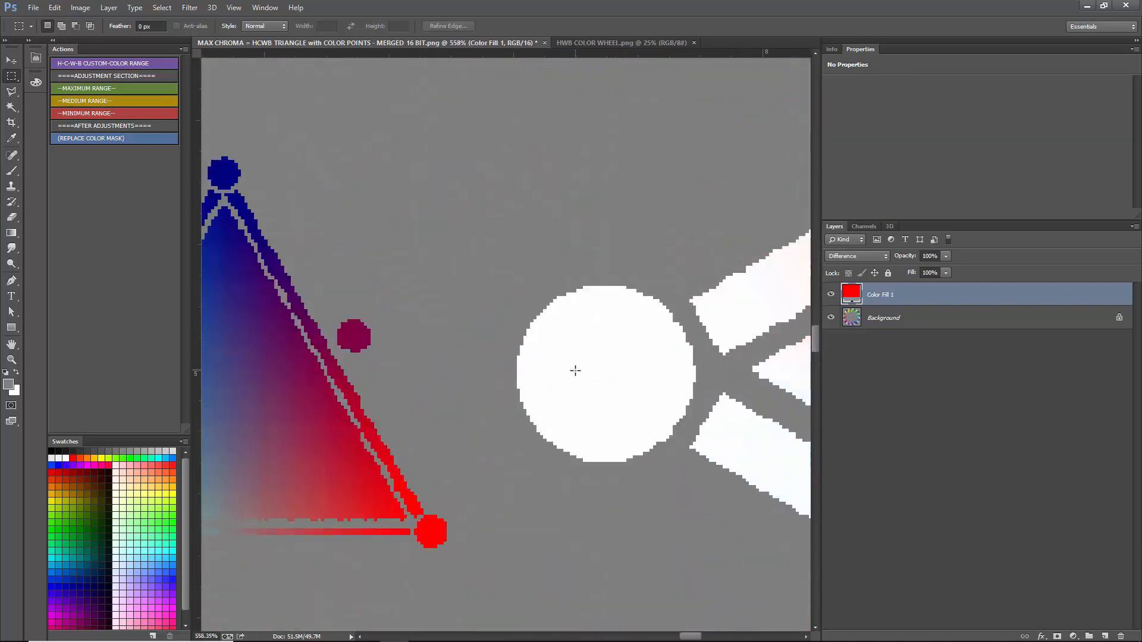
pyautogui.click(831, 294)
pyautogui.click(831, 294)
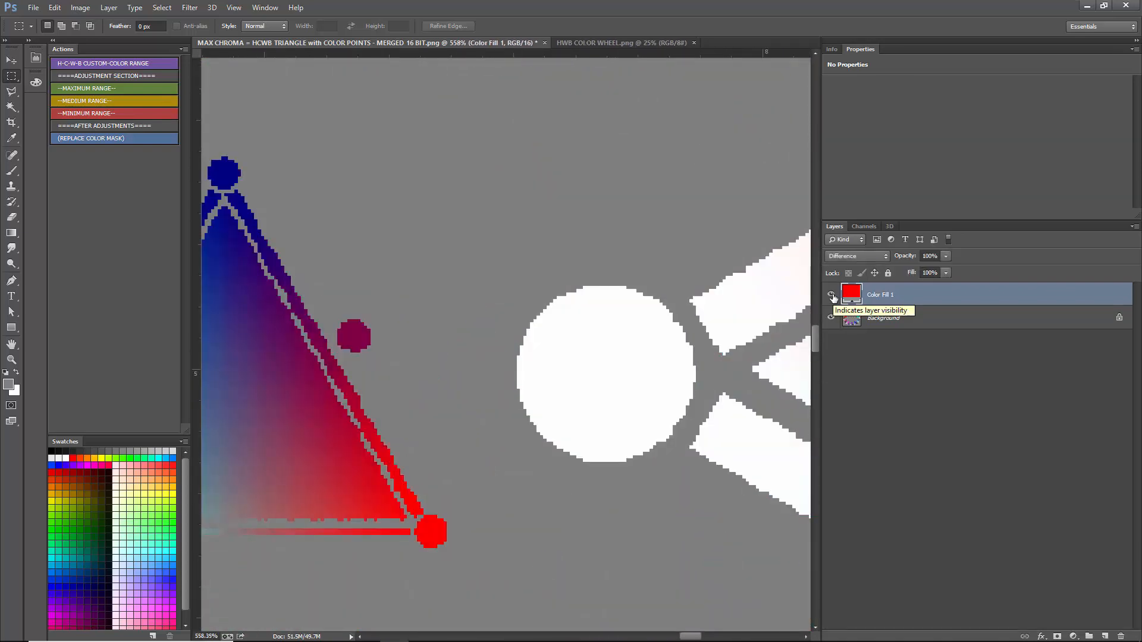
pyautogui.click(830, 294)
# - Examine the red and cyan triangles' inner color points up close, toggling the Difference fill layer, and return to the whole wheel
pyautogui.scroll(-7, 648, 345)
pyautogui.scroll(-3, 649, 345)
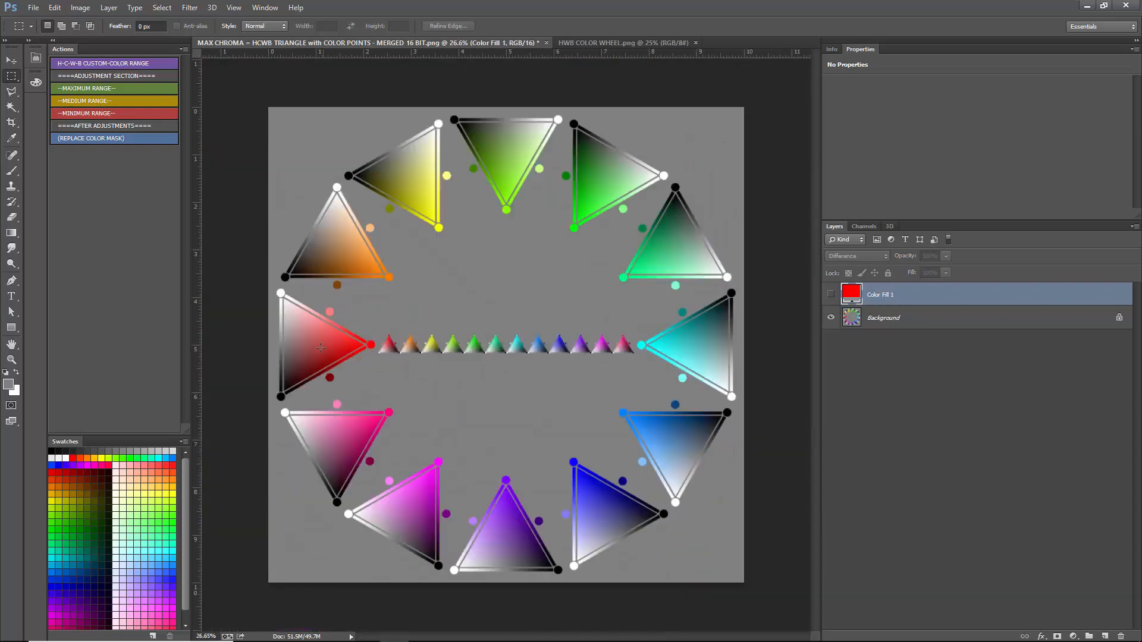
pyautogui.scroll(10, 374, 342)
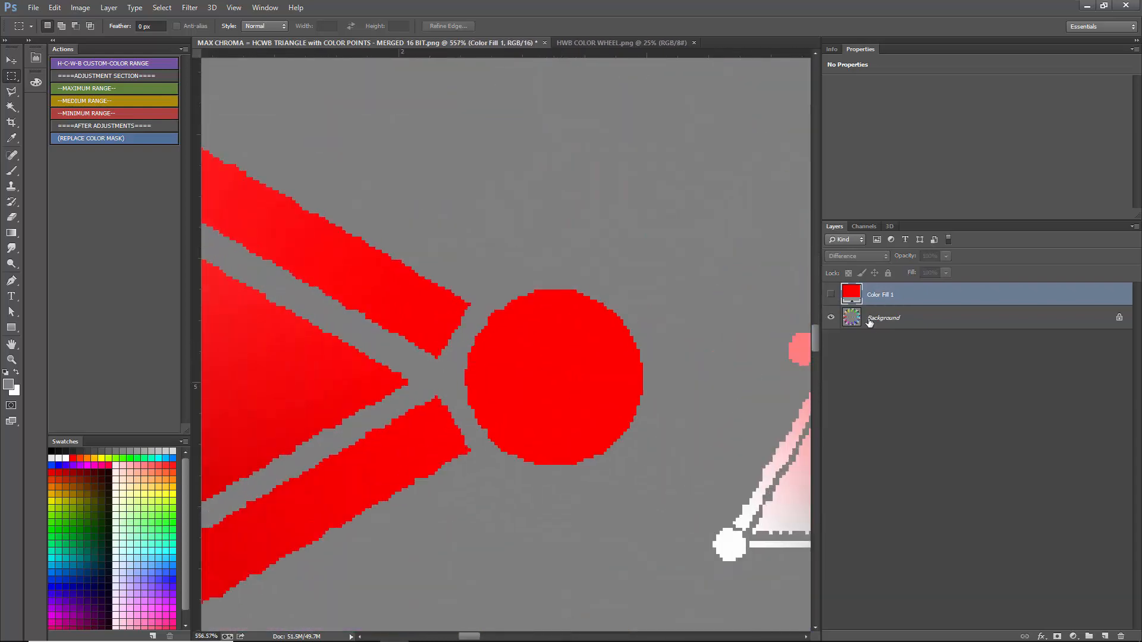
pyautogui.click(831, 293)
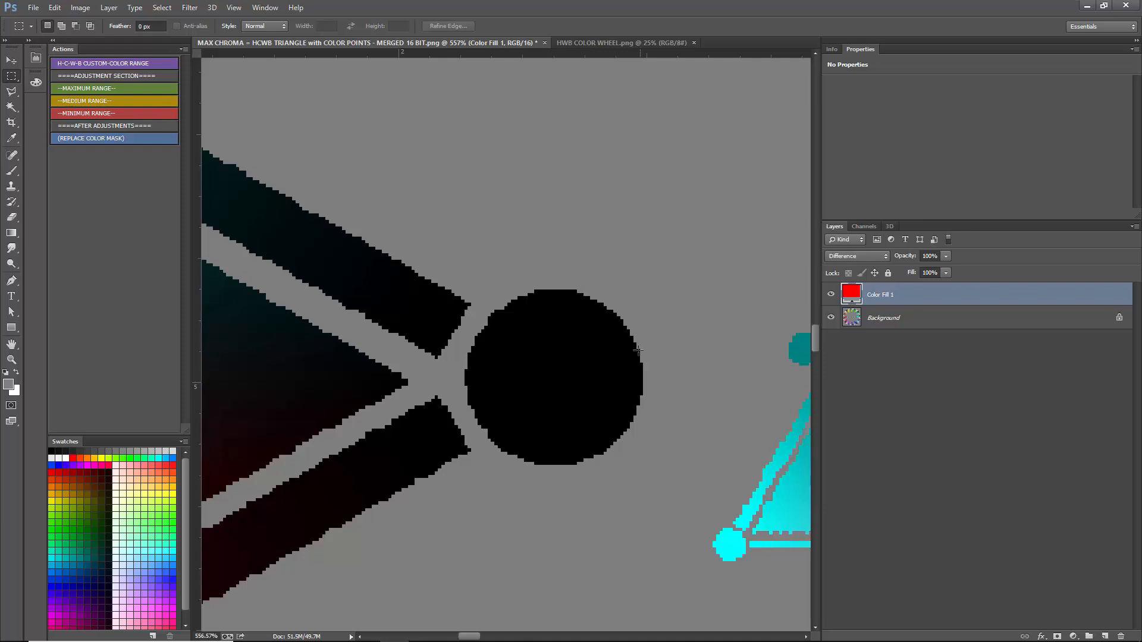
pyautogui.scroll(-10, 637, 351)
pyautogui.scroll(3, 662, 344)
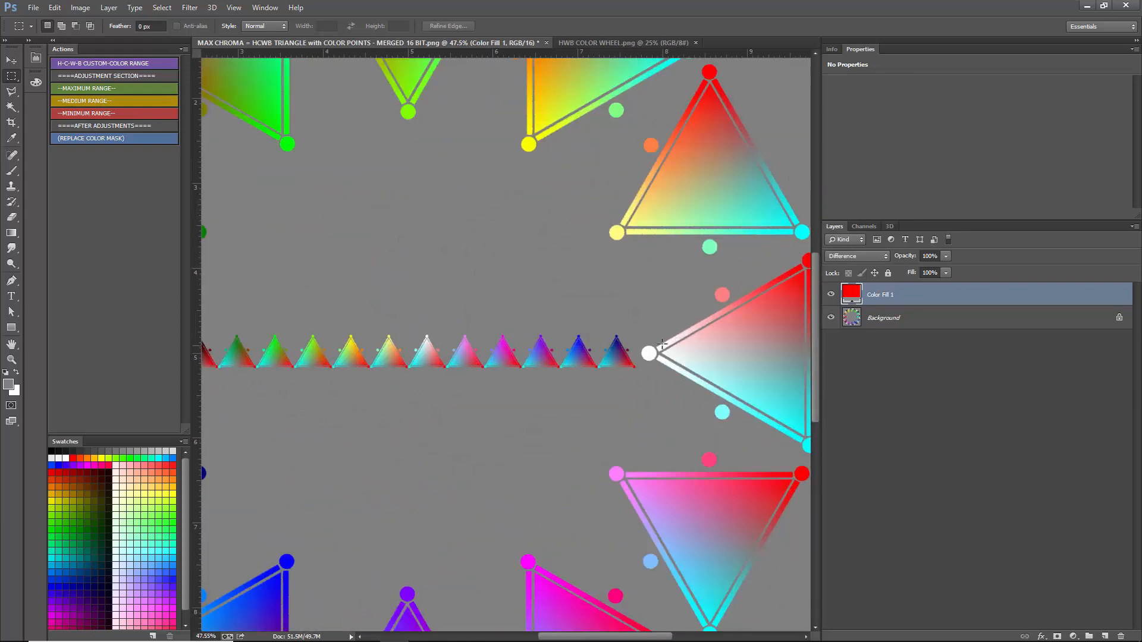
pyautogui.scroll(6, 662, 343)
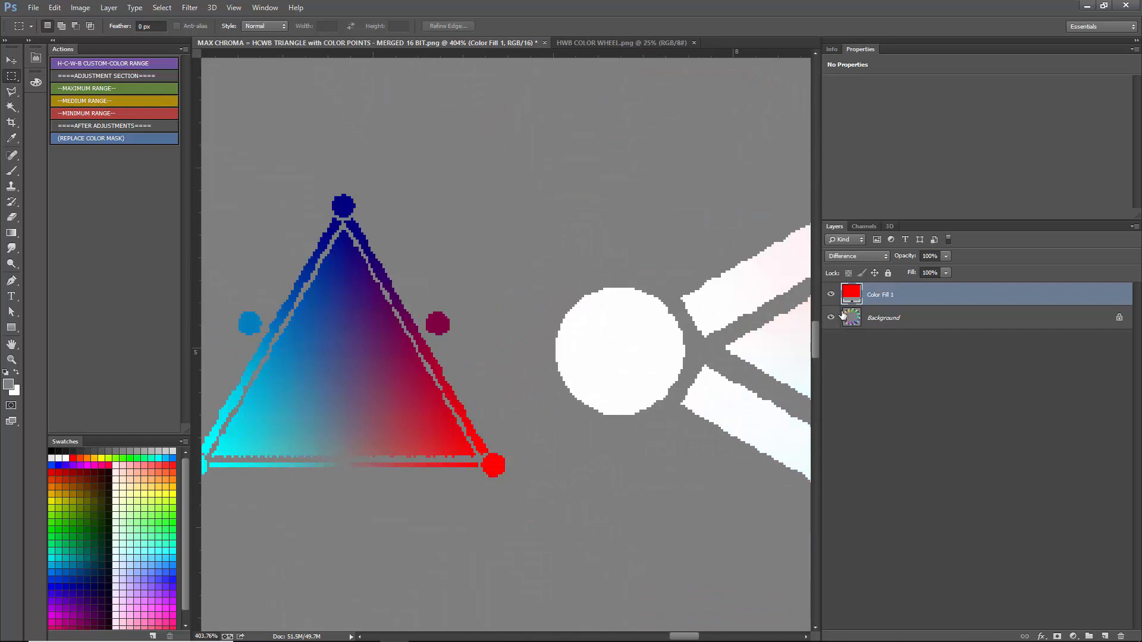
pyautogui.click(830, 295)
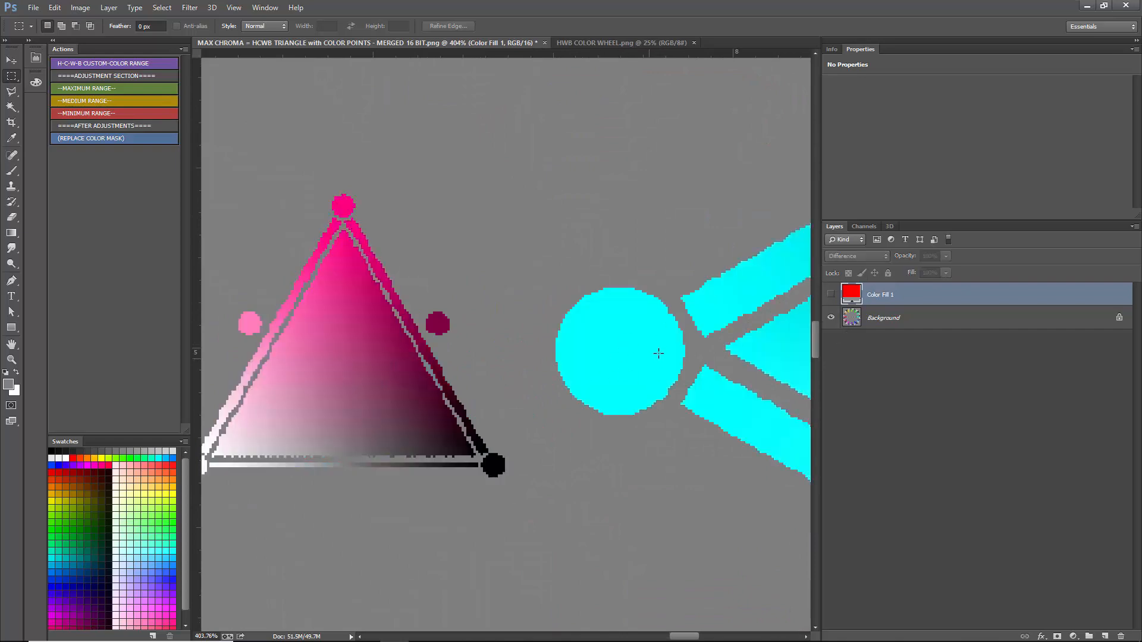
pyautogui.click(831, 295)
pyautogui.scroll(-6, 542, 323)
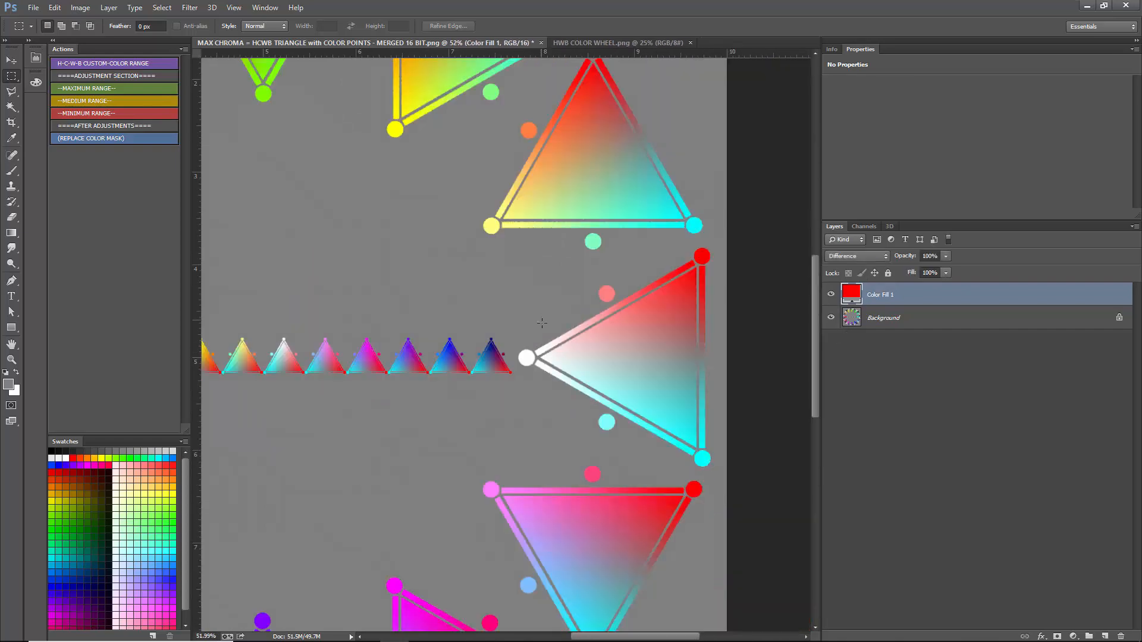
pyautogui.scroll(-3, 541, 323)
pyautogui.scroll(1, 484, 323)
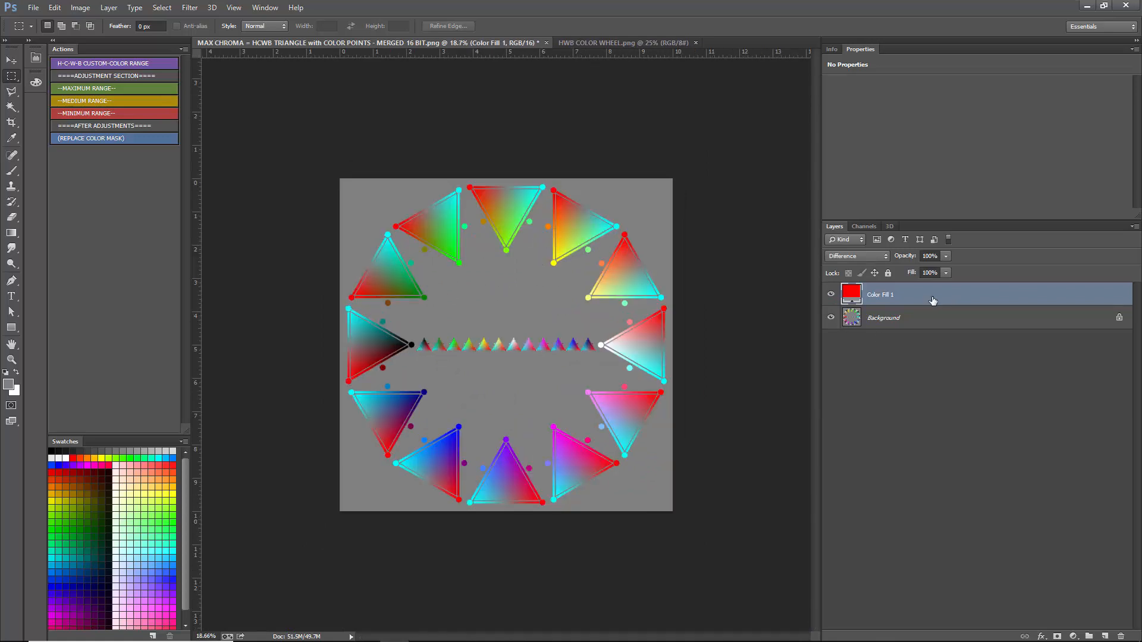
# - Add a Hue/Saturation adjustment layer above the red fill and set its saturation to -100
pyautogui.click(1073, 637)
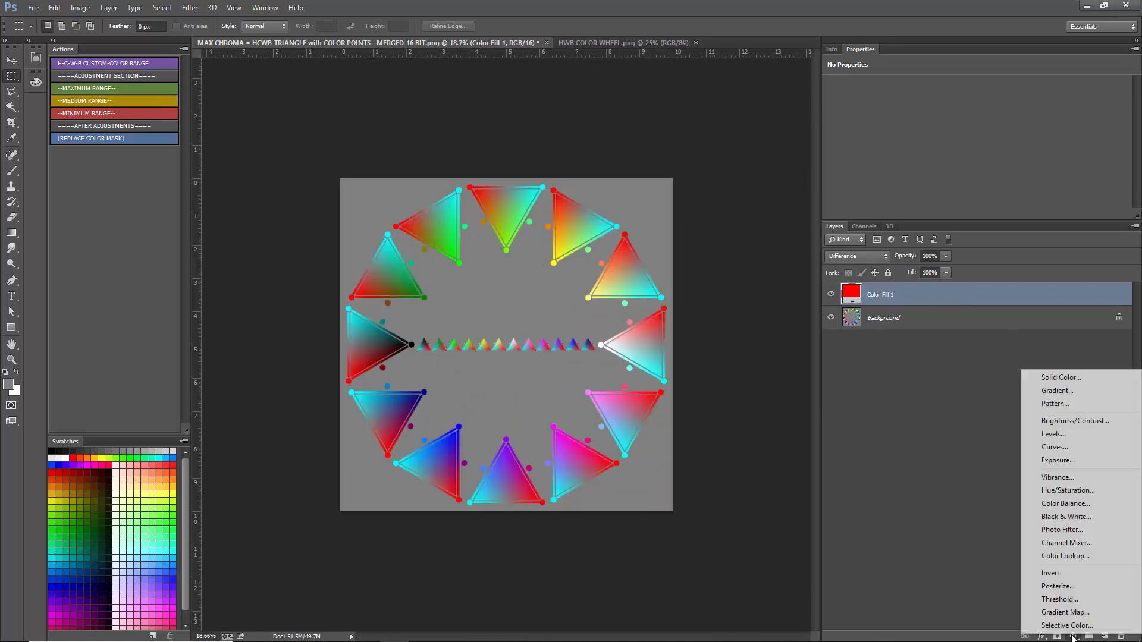
pyautogui.click(1076, 495)
pyautogui.moveTo(977, 155); pyautogui.dragTo(721, 139)
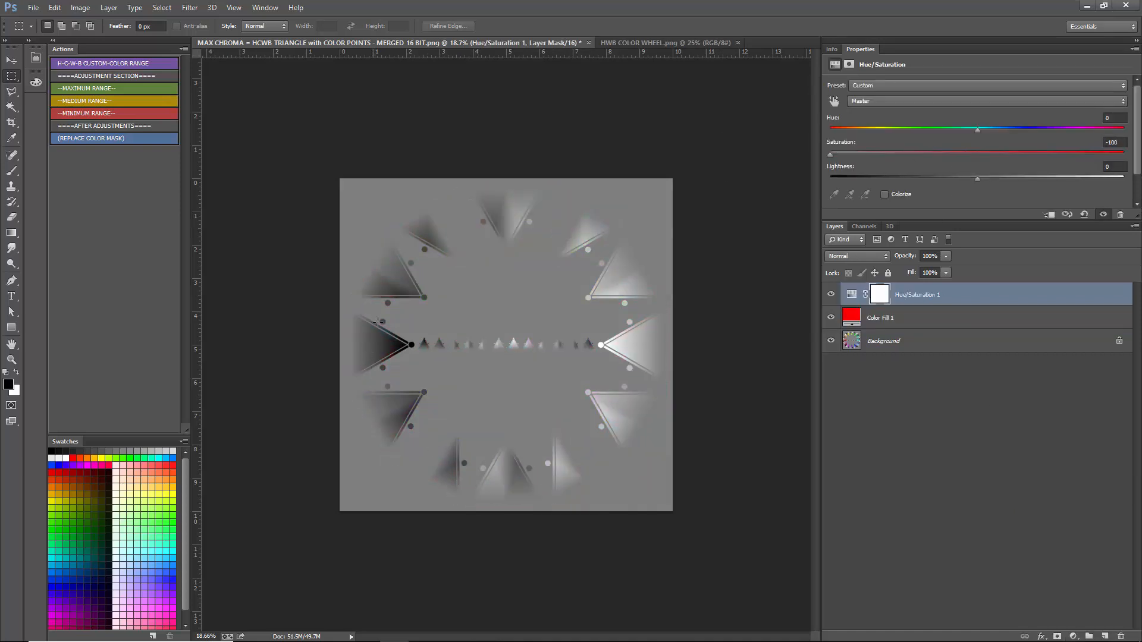
# - Reset the saturation to 0 and delete the Hue/Saturation adjustment layer
pyautogui.click(1120, 142)
pyautogui.write('0')
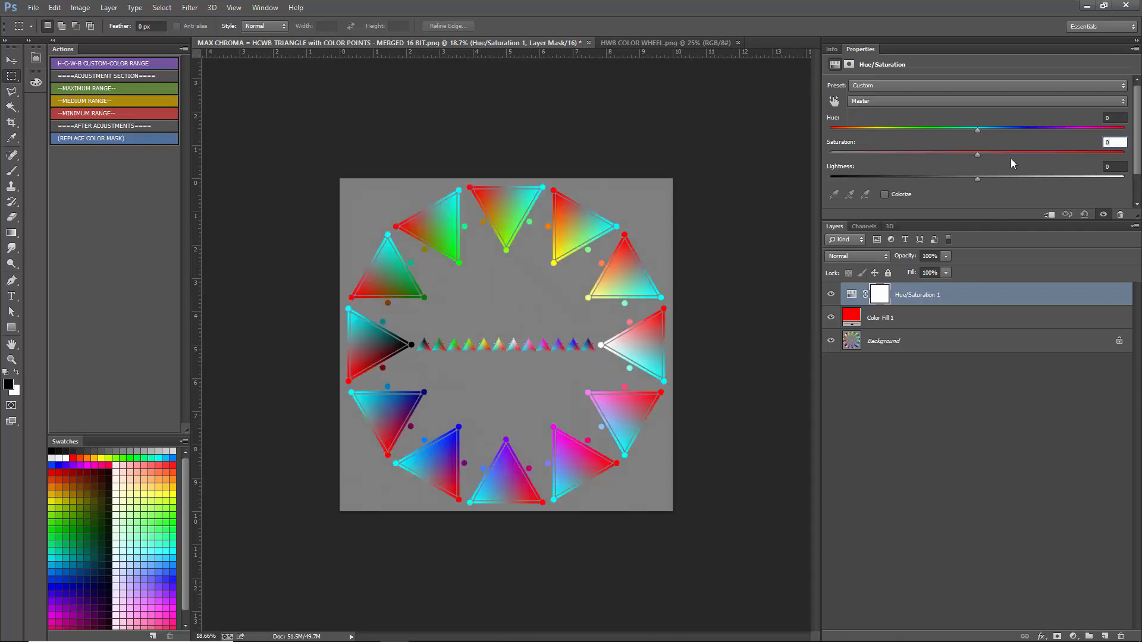
pyautogui.click(987, 303)
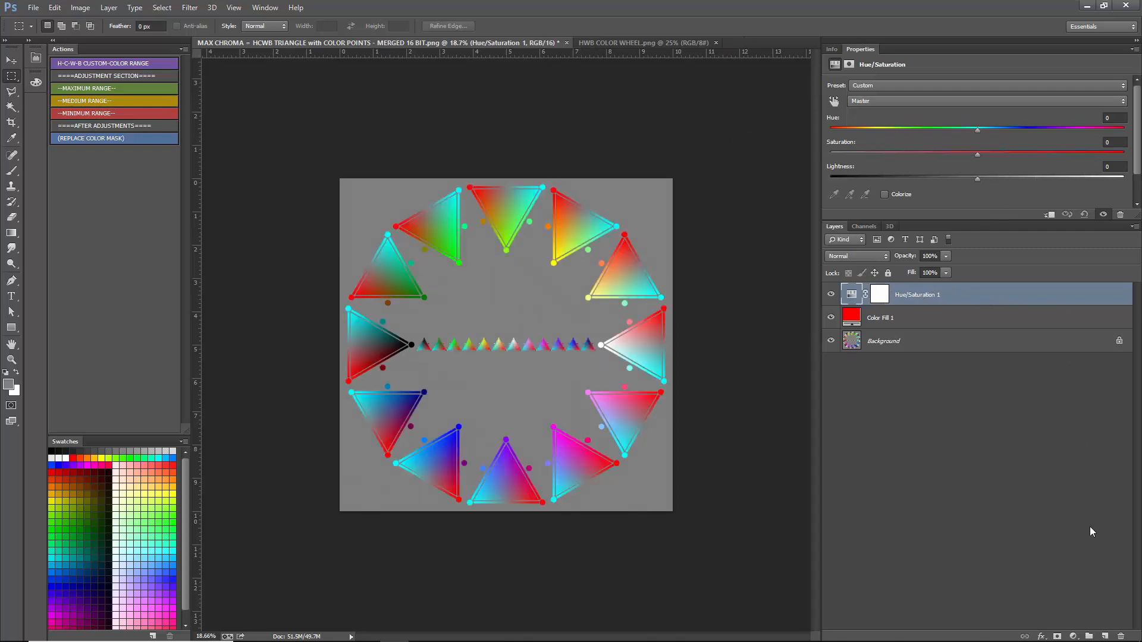
pyautogui.click(1121, 637)
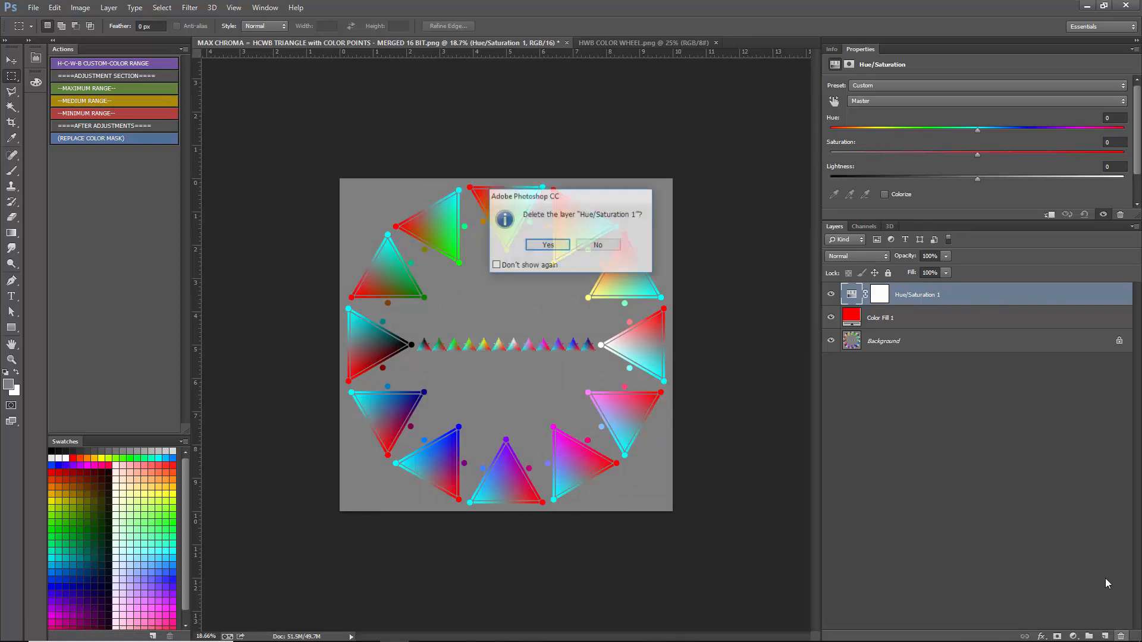
pyautogui.press('Return')
# - Add a Black & White adjustment layer with the Maximum White preset and enlarge its properties area to show all six color sliders
pyautogui.click(1074, 635)
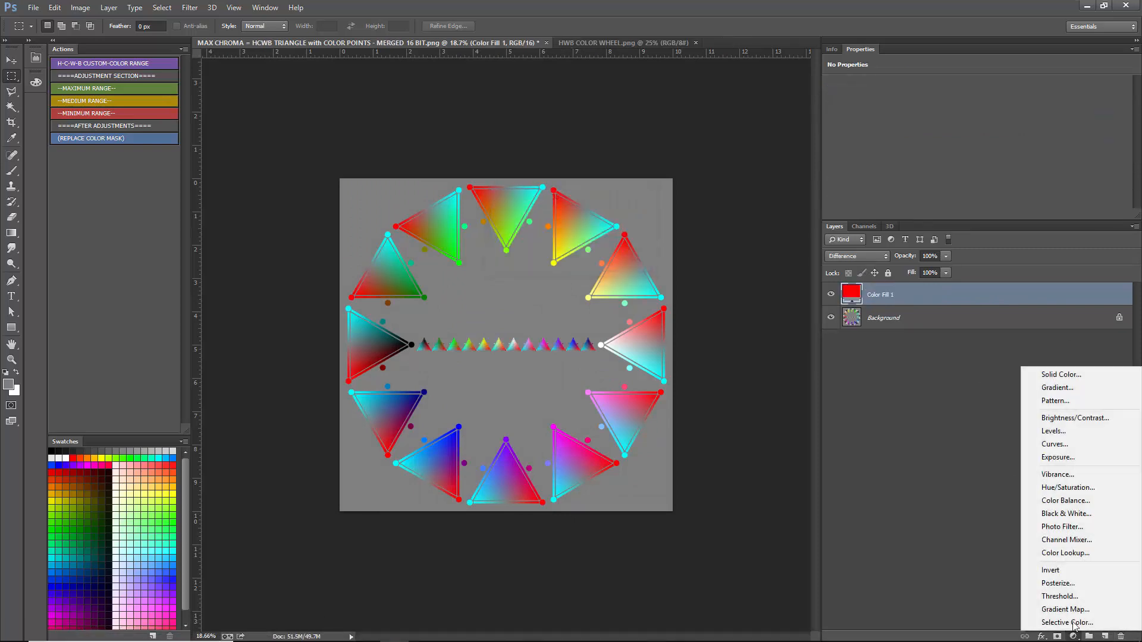
pyautogui.click(1049, 509)
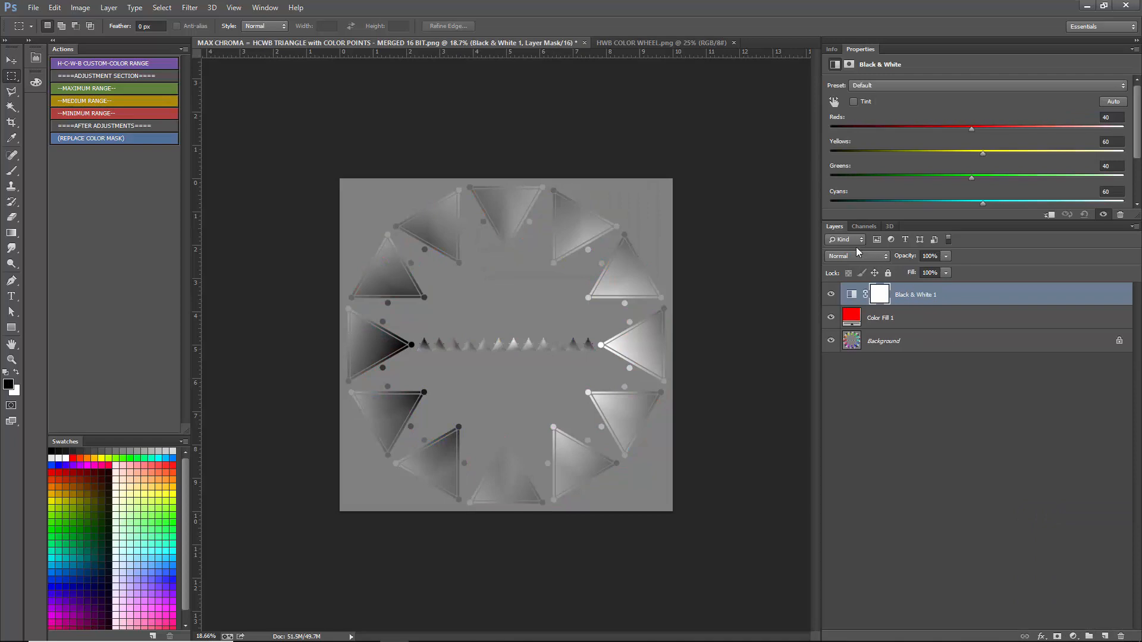
pyautogui.click(883, 85)
pyautogui.click(886, 172)
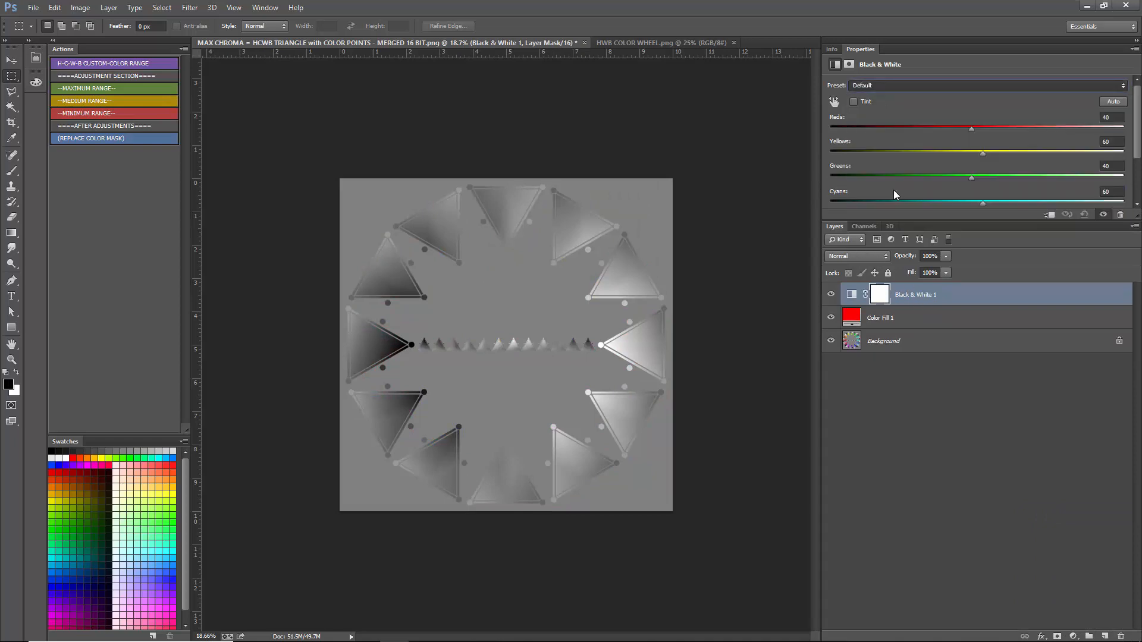
pyautogui.moveTo(942, 222); pyautogui.dragTo(917, 323)
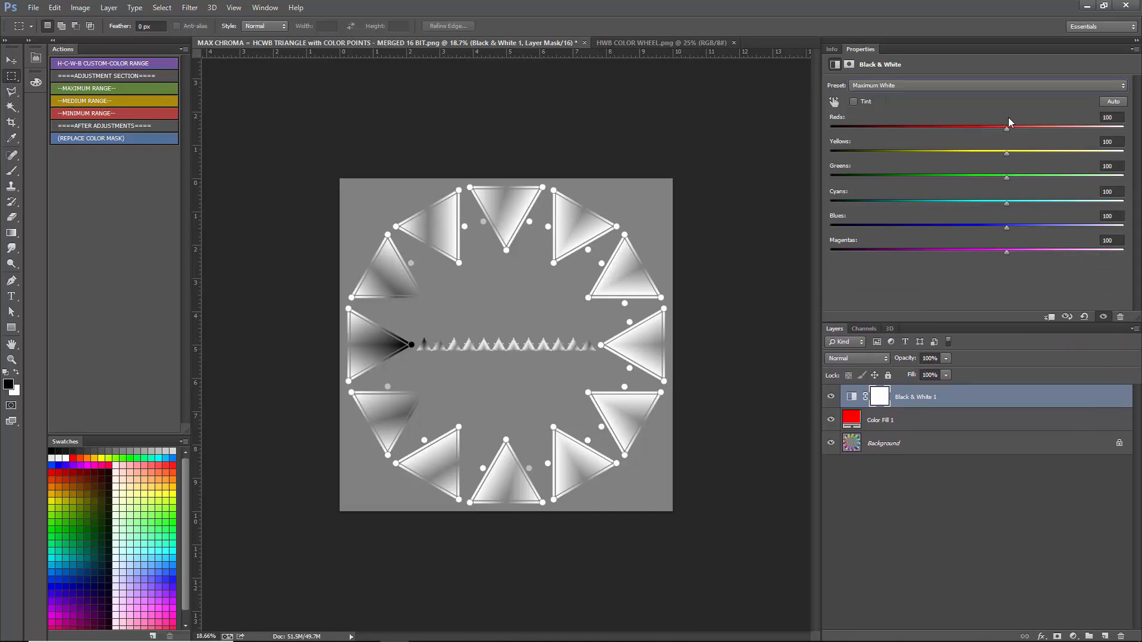
# - Try raising all six Black & White color sliders to about 168–218 and lowering them to about 38–46
pyautogui.moveTo(1006, 129); pyautogui.dragTo(1058, 177)
pyautogui.moveTo(1006, 203); pyautogui.dragTo(1075, 253)
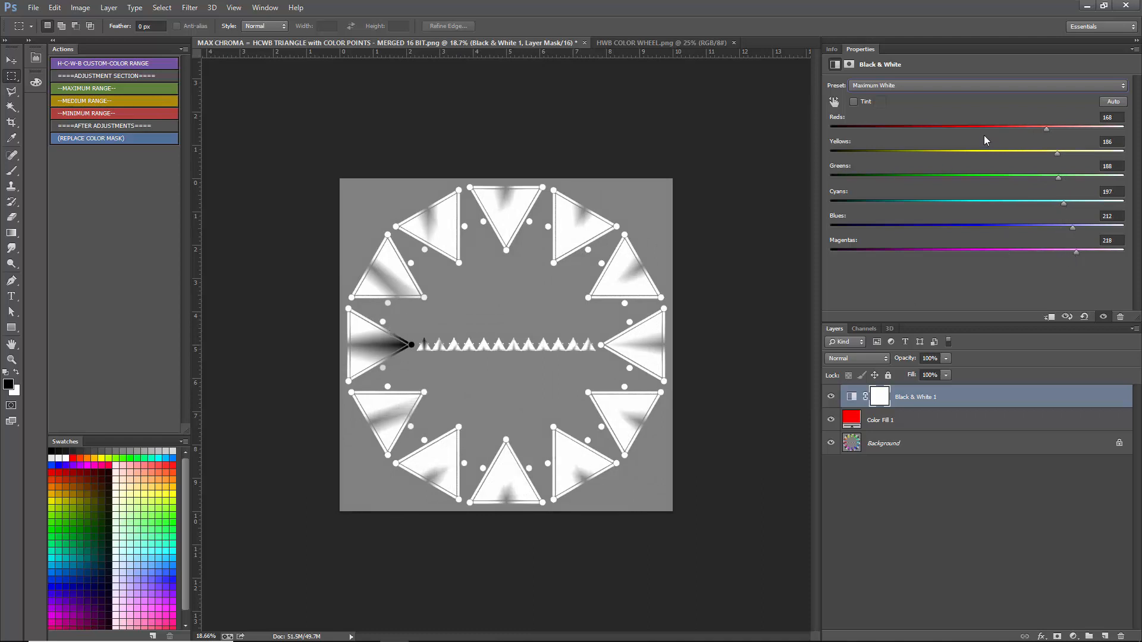
pyautogui.moveTo(981, 128); pyautogui.dragTo(975, 132)
pyautogui.click(971, 153)
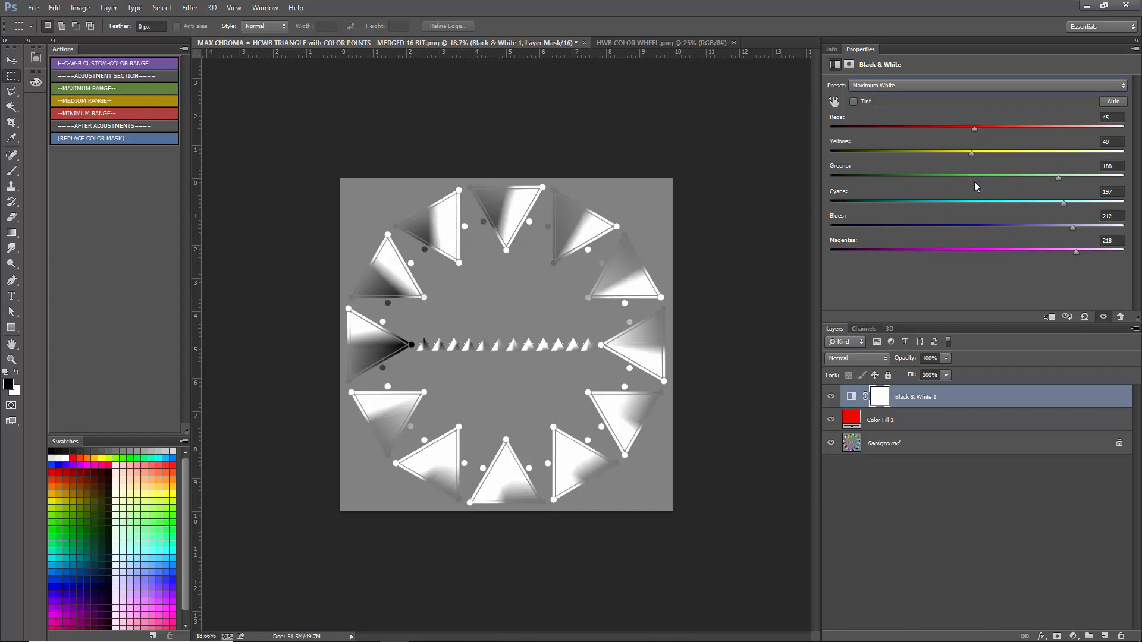
pyautogui.click(975, 177)
pyautogui.click(970, 203)
pyautogui.click(974, 227)
pyautogui.click(975, 251)
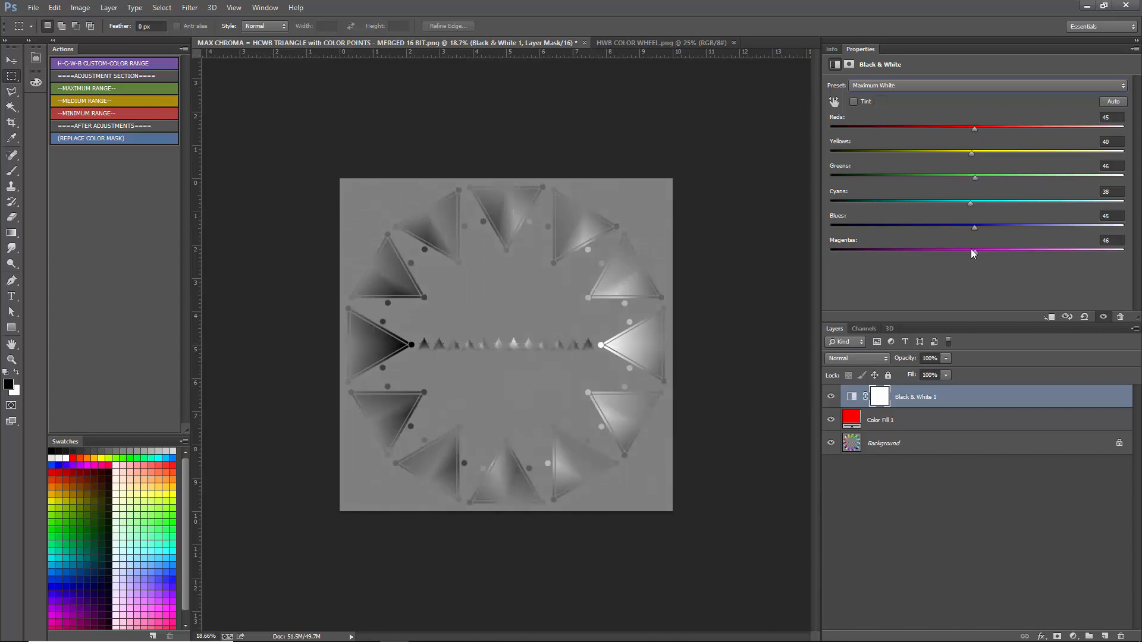
# - Try the Maximum Black preset on the Black & White layer and switch back to Maximum White
pyautogui.click(917, 83)
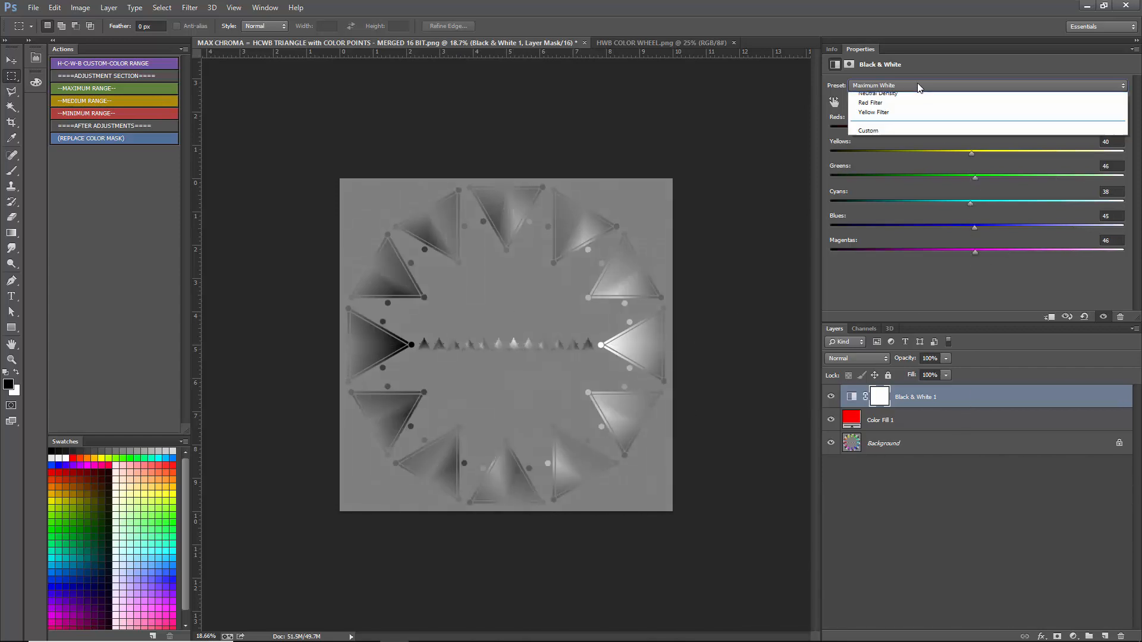
pyautogui.click(895, 189)
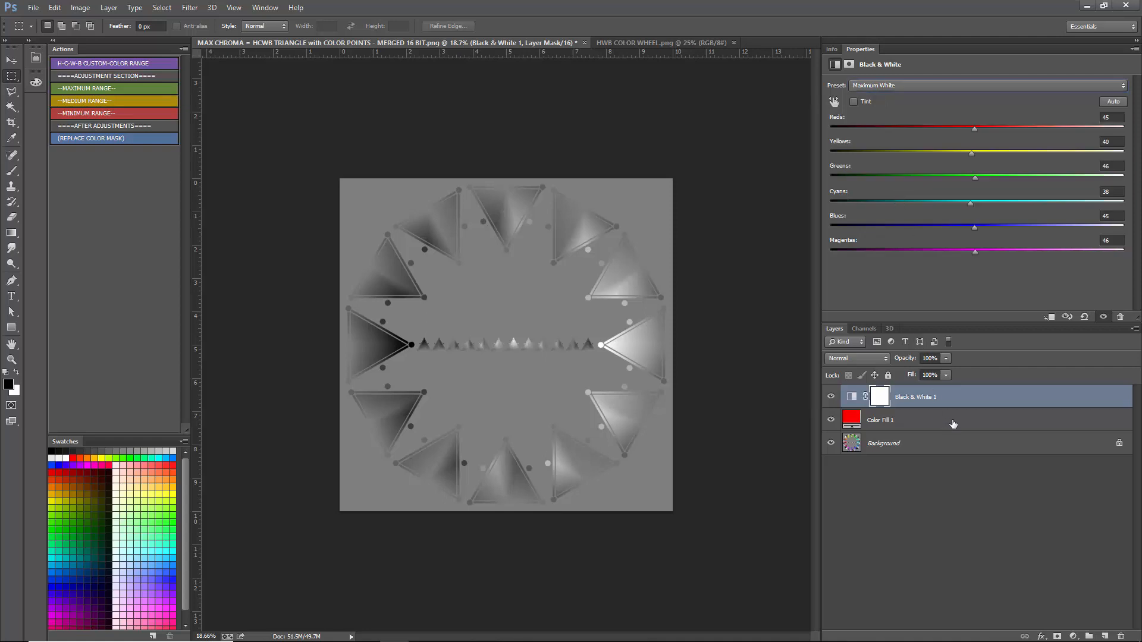
pyautogui.click(919, 85)
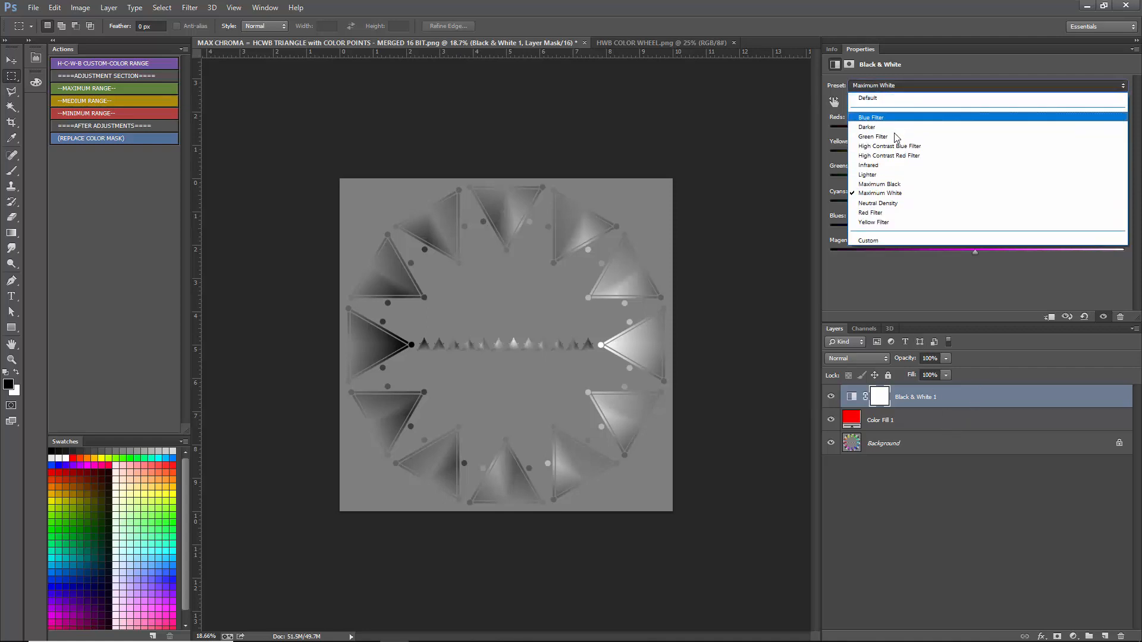
pyautogui.click(892, 187)
pyautogui.click(946, 87)
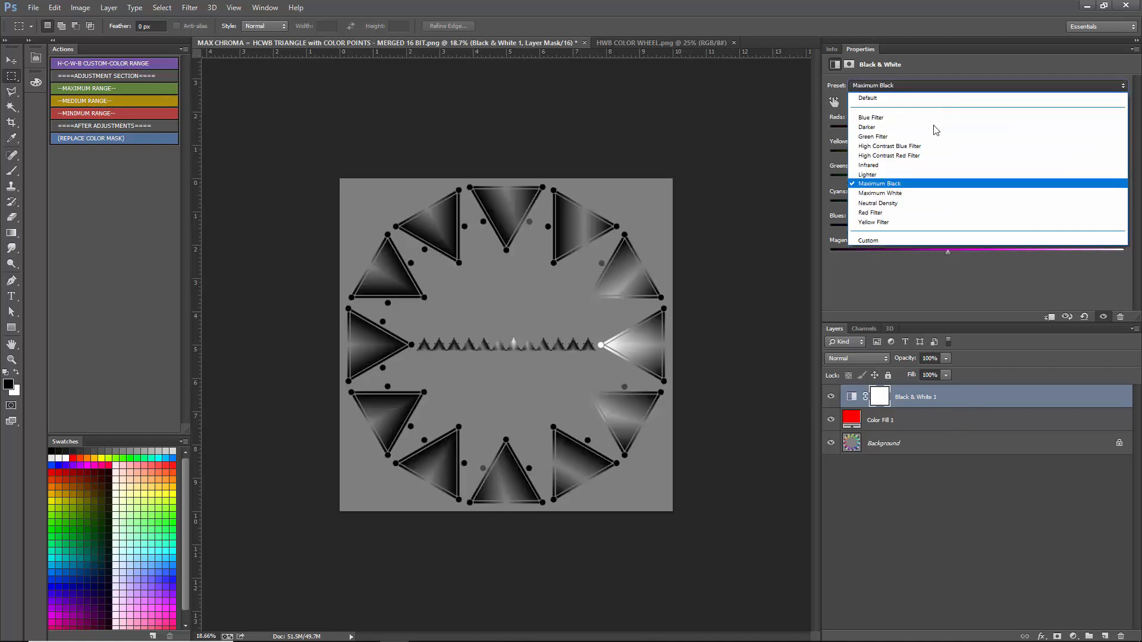
pyautogui.click(902, 190)
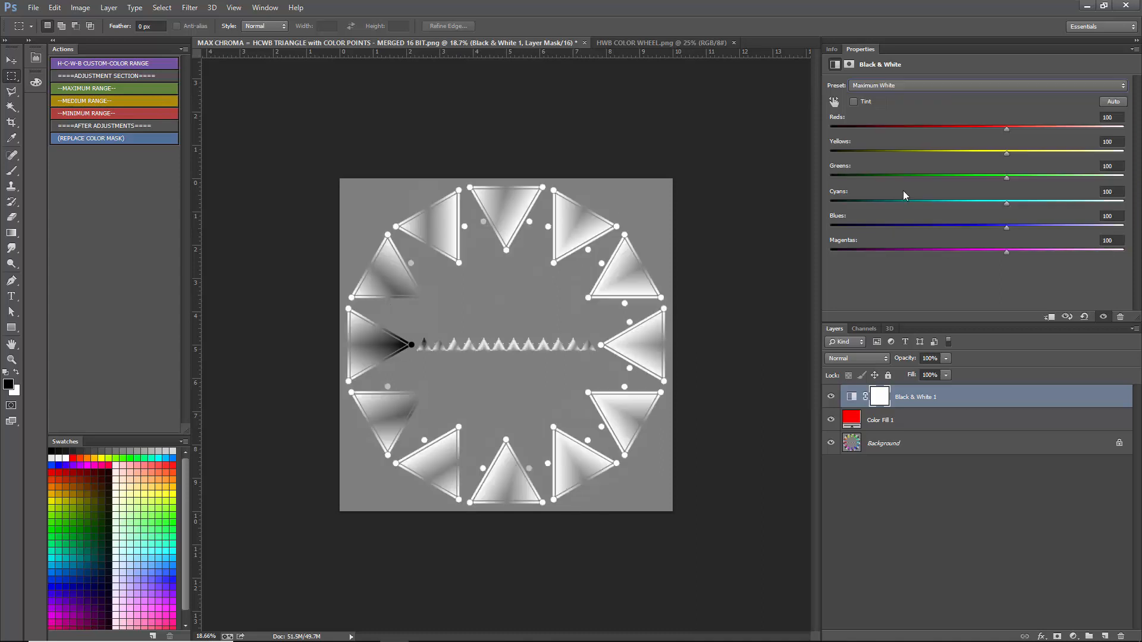
# - Rename the red Color Fill 1 layer to "CUSTOM COLOR with DIFFERENCE"
pyautogui.click(914, 424)
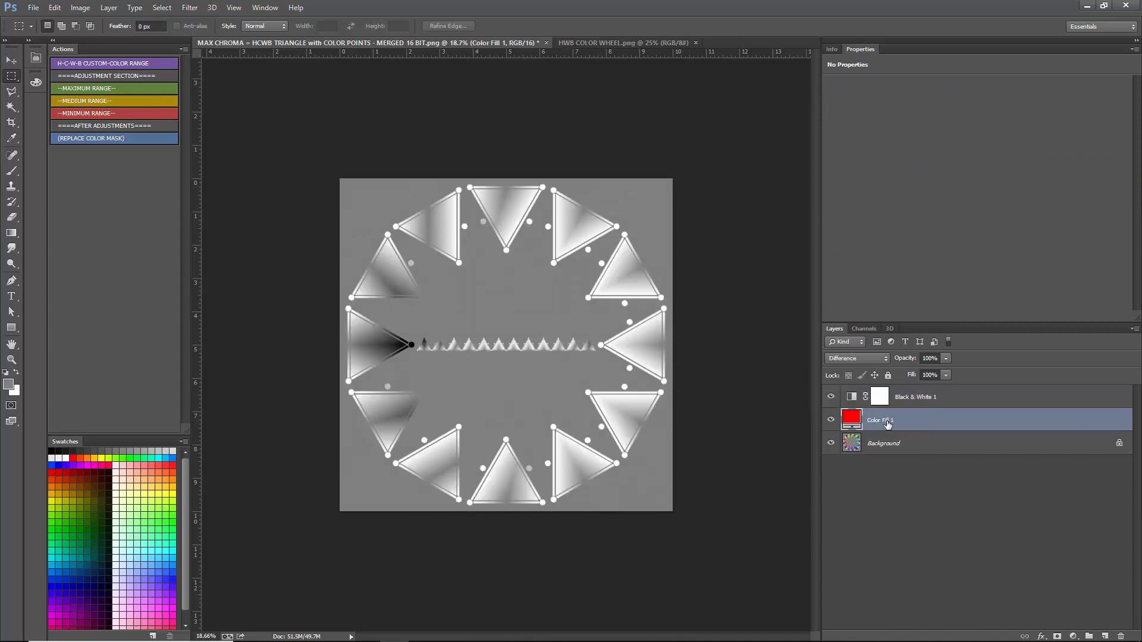
pyautogui.doubleClick(889, 421)
pyautogui.write('CUSTOM COLOR with DIFFERENCE')
pyautogui.press('Return')
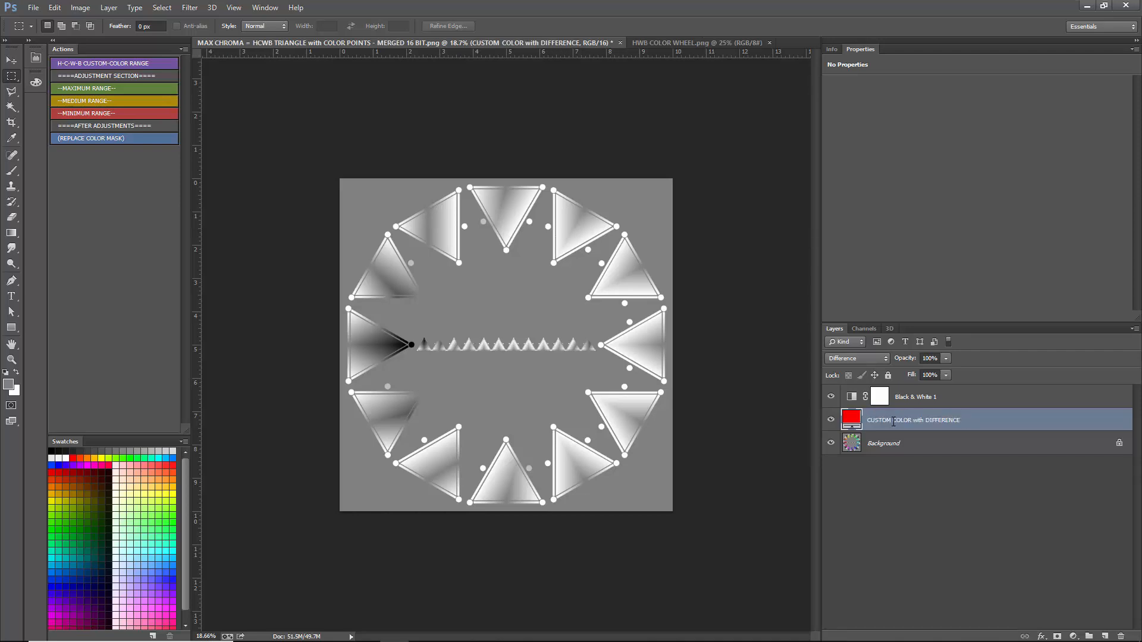
# - Rename the Black & White 1 layer to "MAKE OTHER HUES WHITE"
pyautogui.doubleClick(923, 397)
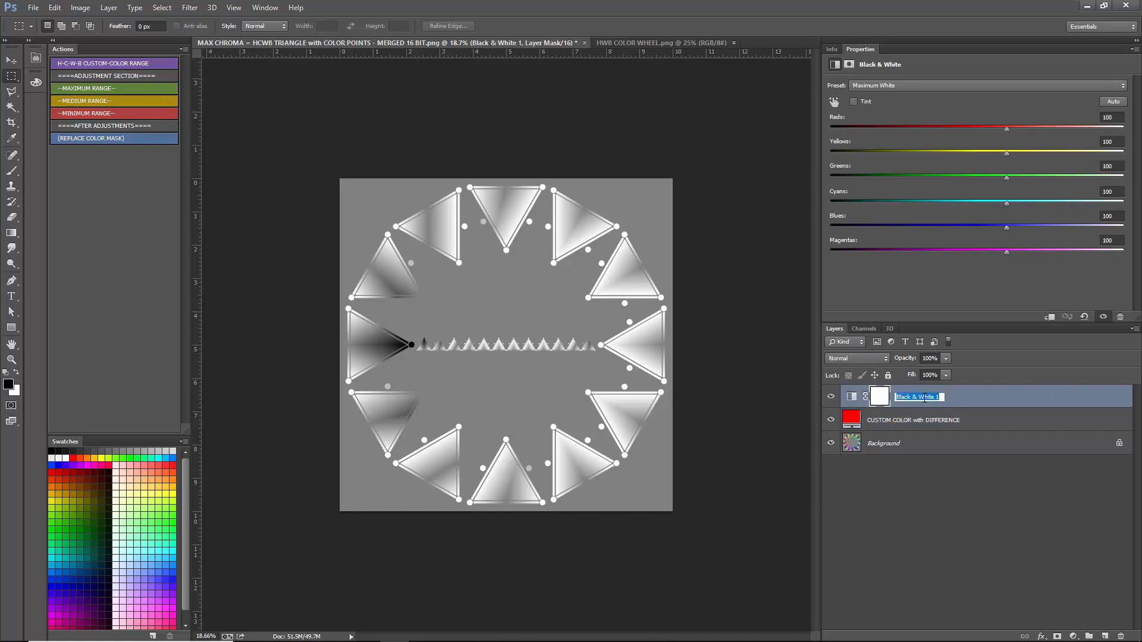
pyautogui.write('MAKE OTHER HUES WHITE')
pyautogui.press('Return')
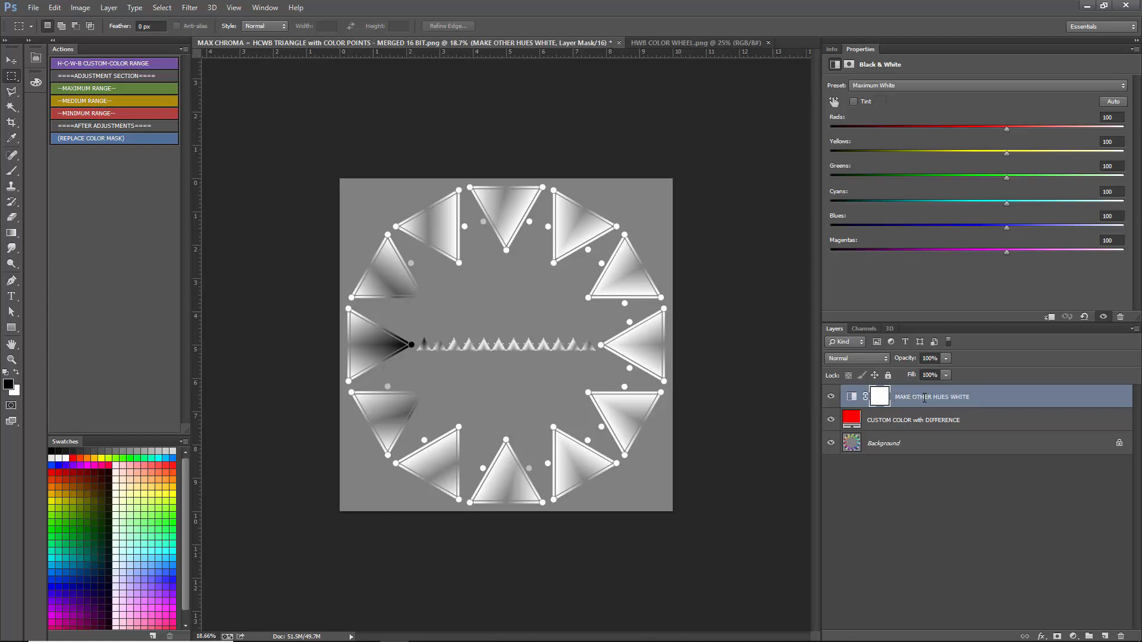
# - Change the "CUSTOM COLOR with DIFFERENCE" fill to dark red 850000 and fit the whole wheel in the view
pyautogui.doubleClick(856, 422)
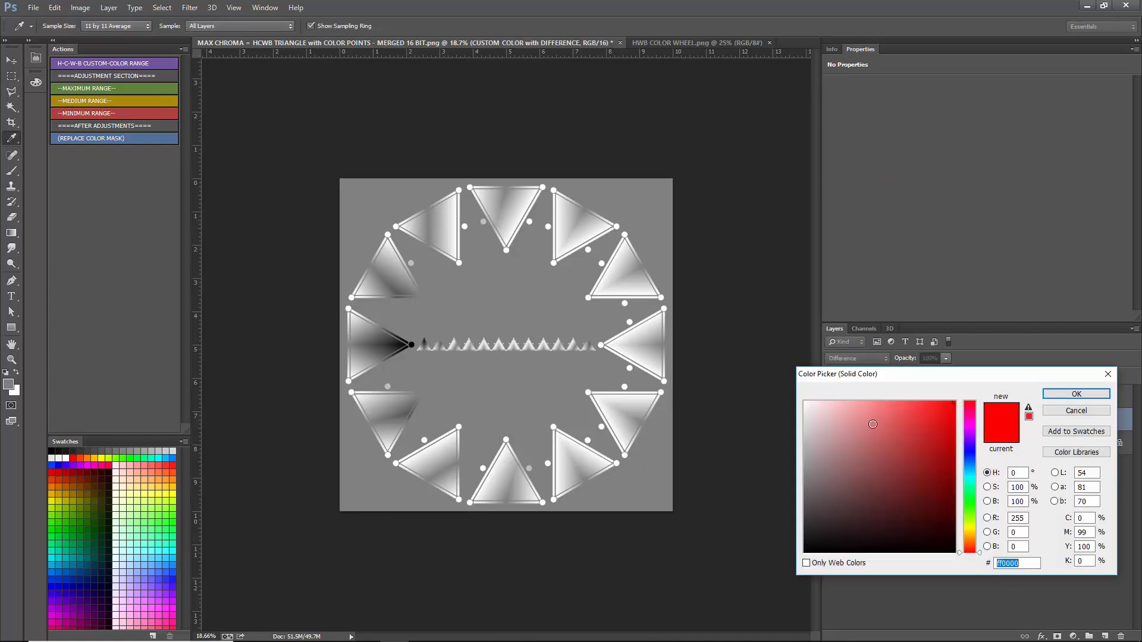
pyautogui.moveTo(923, 382); pyautogui.dragTo(864, 96)
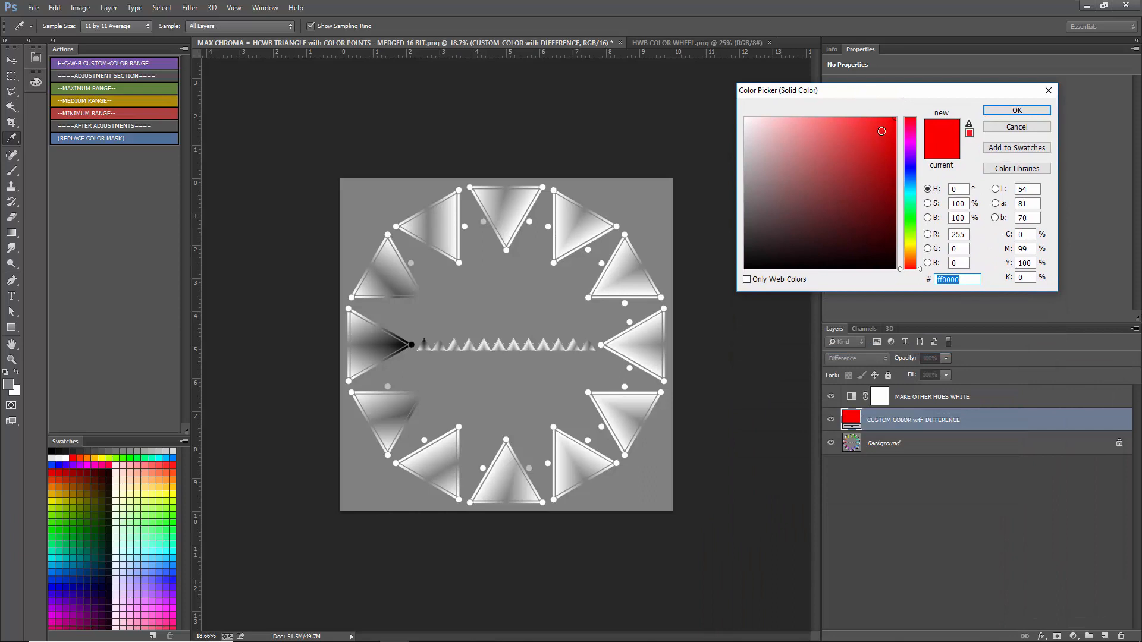
pyautogui.click(895, 190)
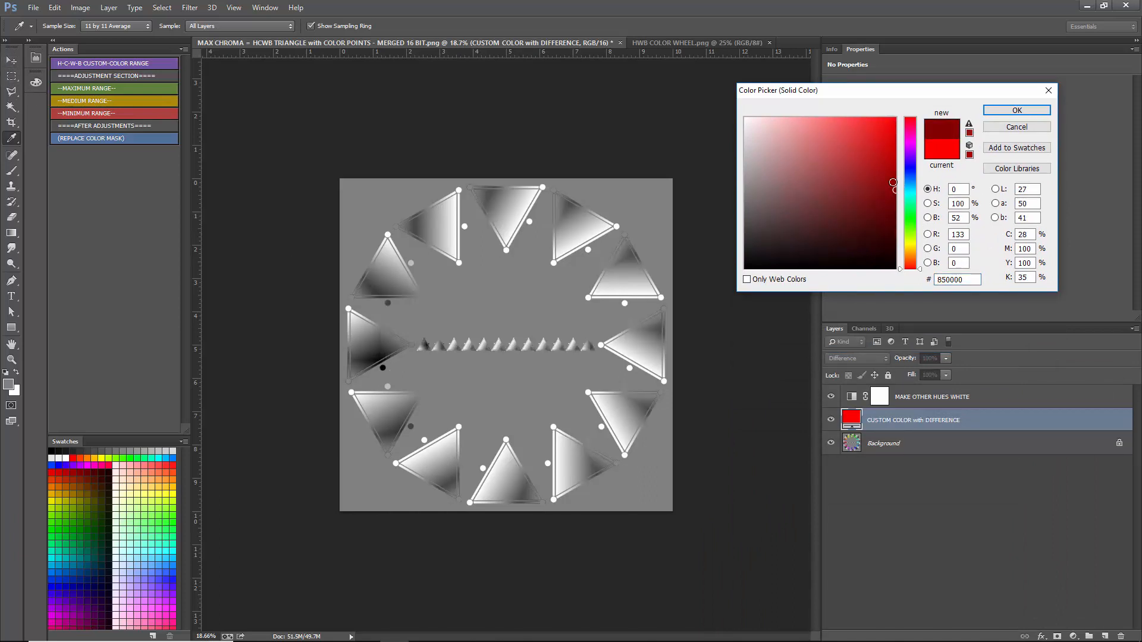
pyautogui.click(1014, 109)
pyautogui.hotkey('ctrl', '0')
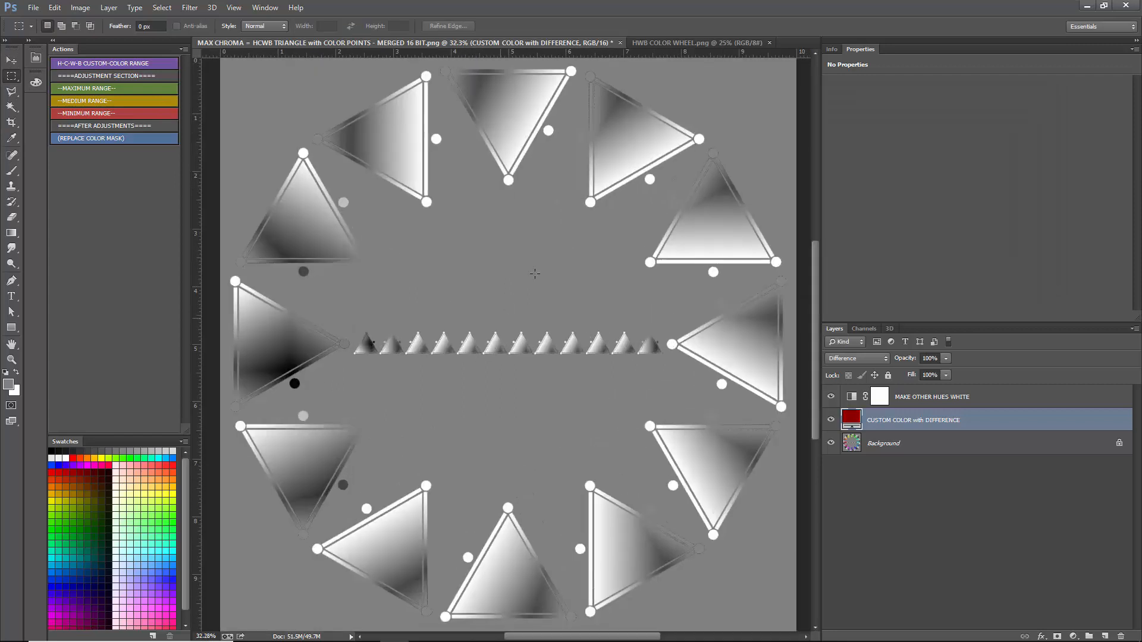
# - Try pink ff8888, gray 828282, black, white and cyan 00d8ff as the color of the Difference fill
pyautogui.doubleClick(851, 419)
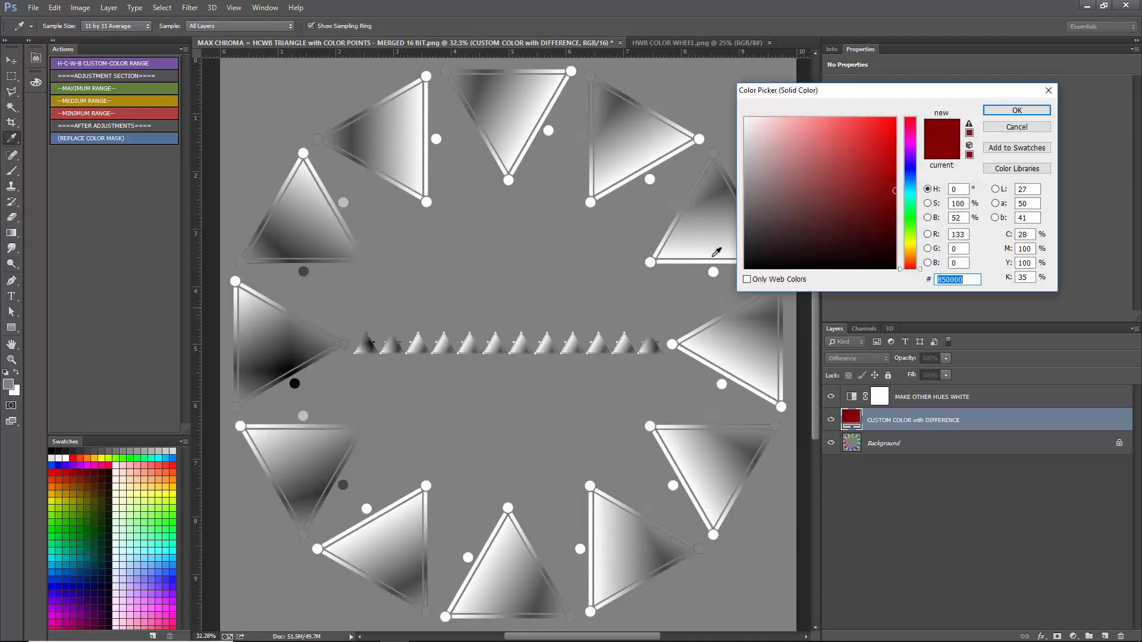
pyautogui.moveTo(840, 145); pyautogui.dragTo(815, 110)
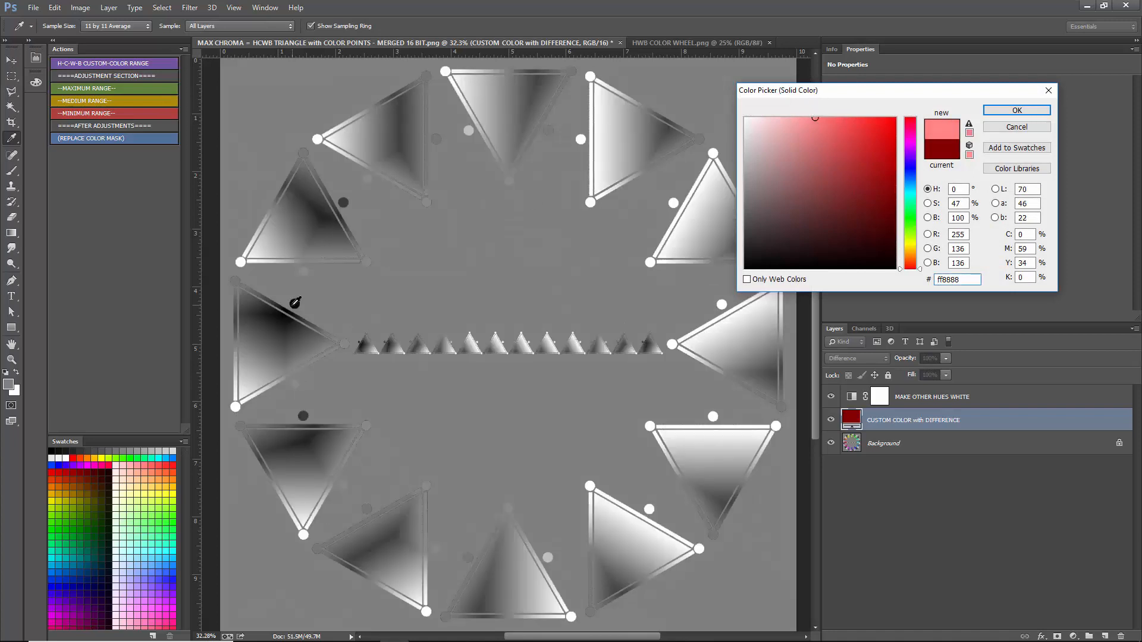
pyautogui.moveTo(778, 186); pyautogui.dragTo(737, 192)
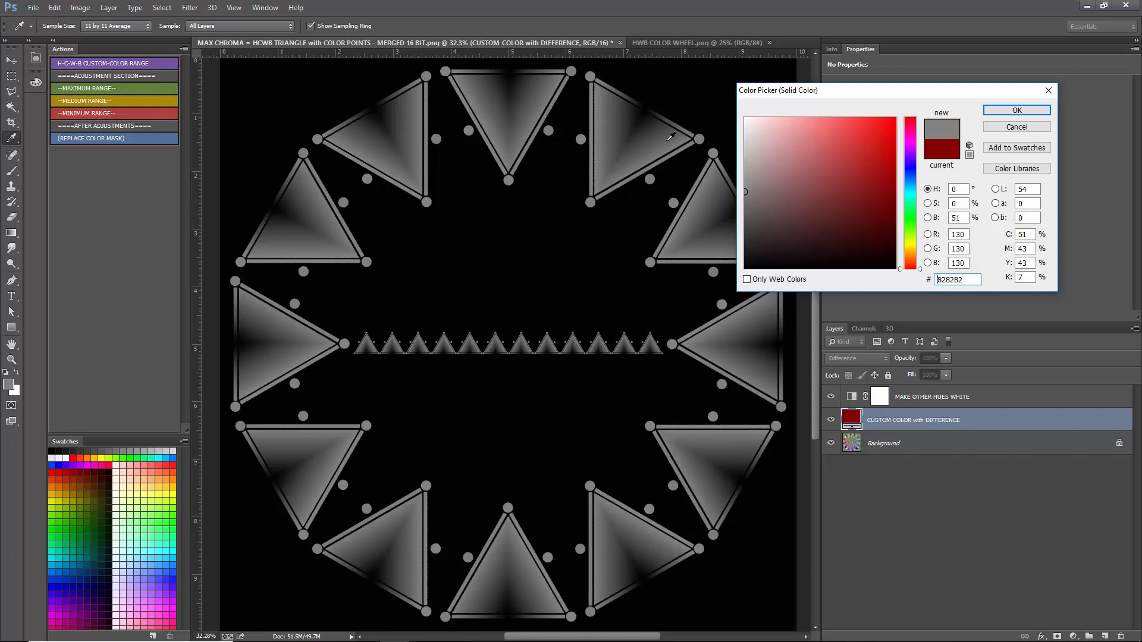
pyautogui.click(607, 380)
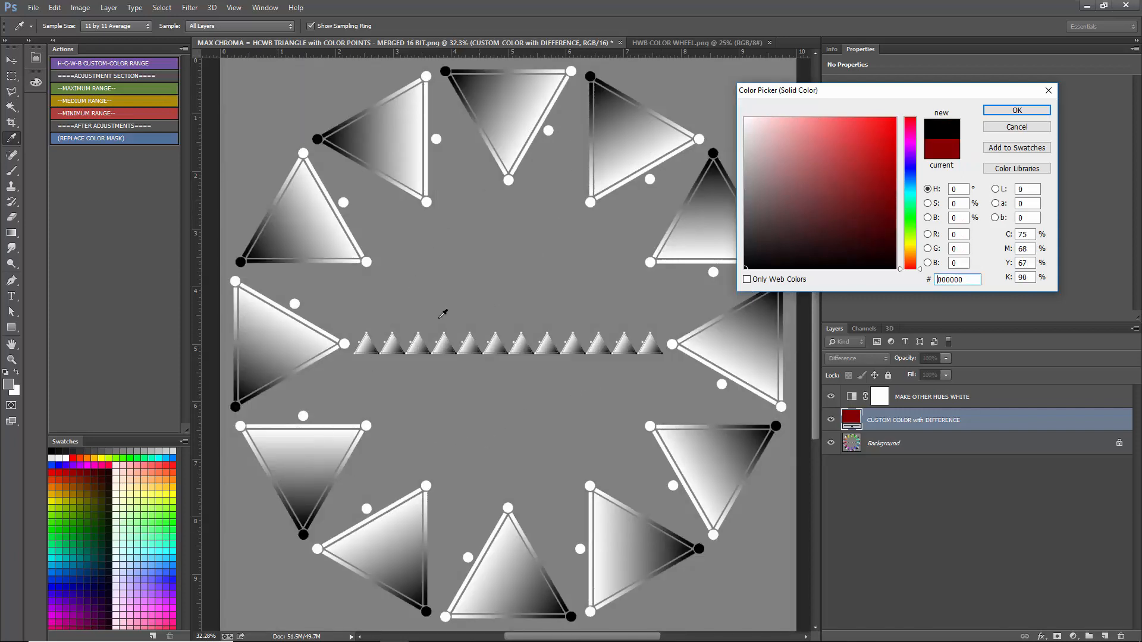
pyautogui.click(564, 77)
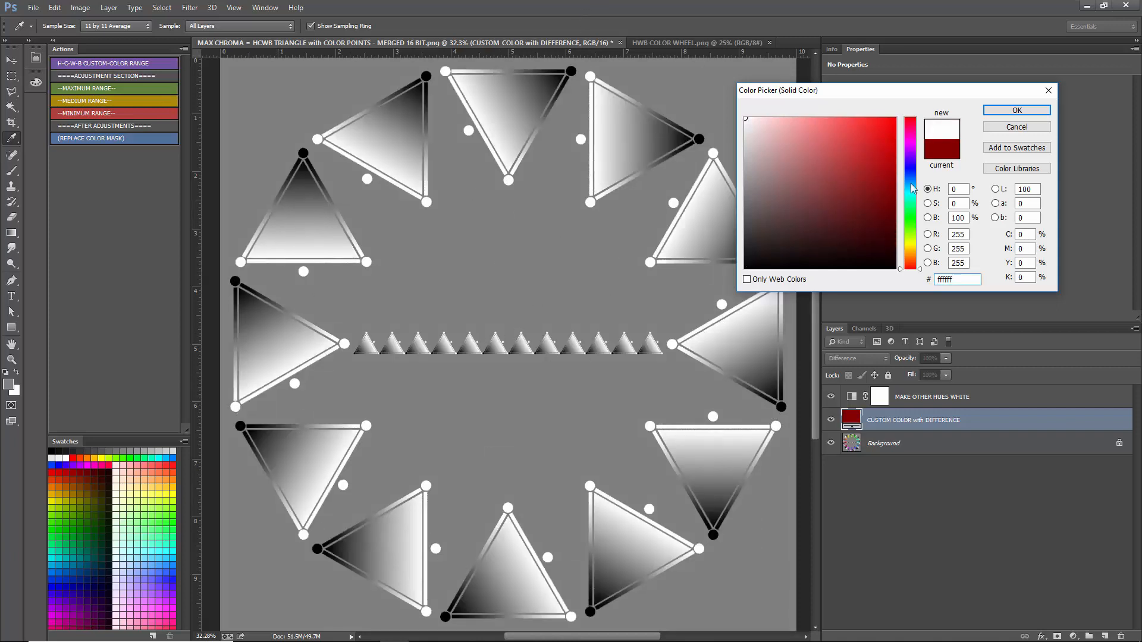
pyautogui.click(682, 339)
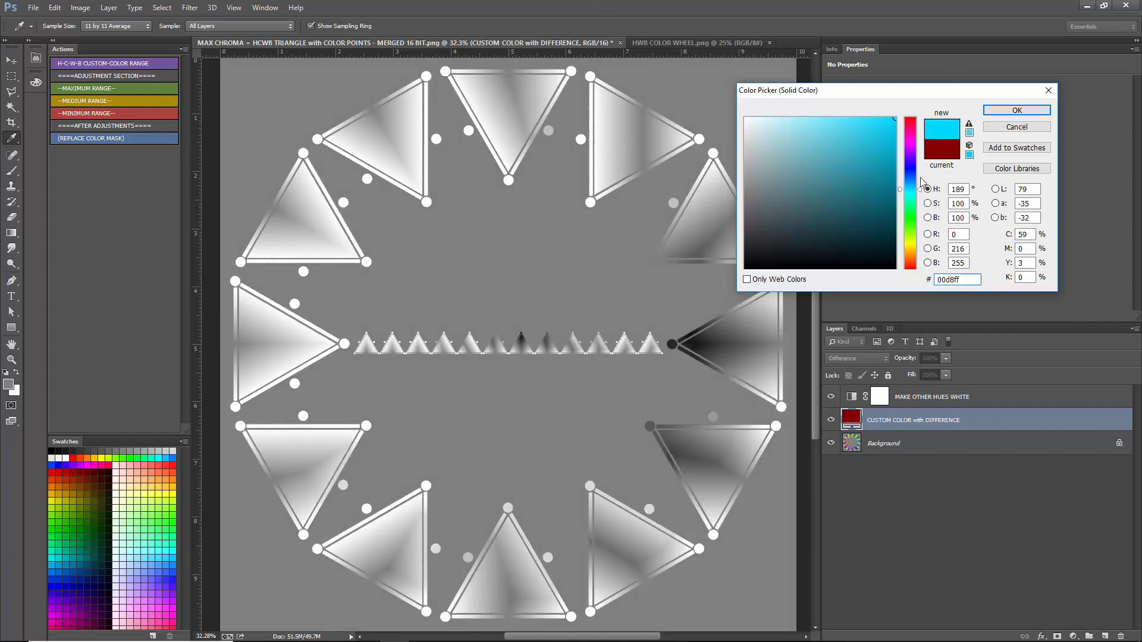
# - Try fully saturated fill hues from mint 00ffa8 through green 1eff00 and yellow-green d5ff00 down to red at 0°
pyautogui.click(911, 202)
pyautogui.doubleClick(955, 189)
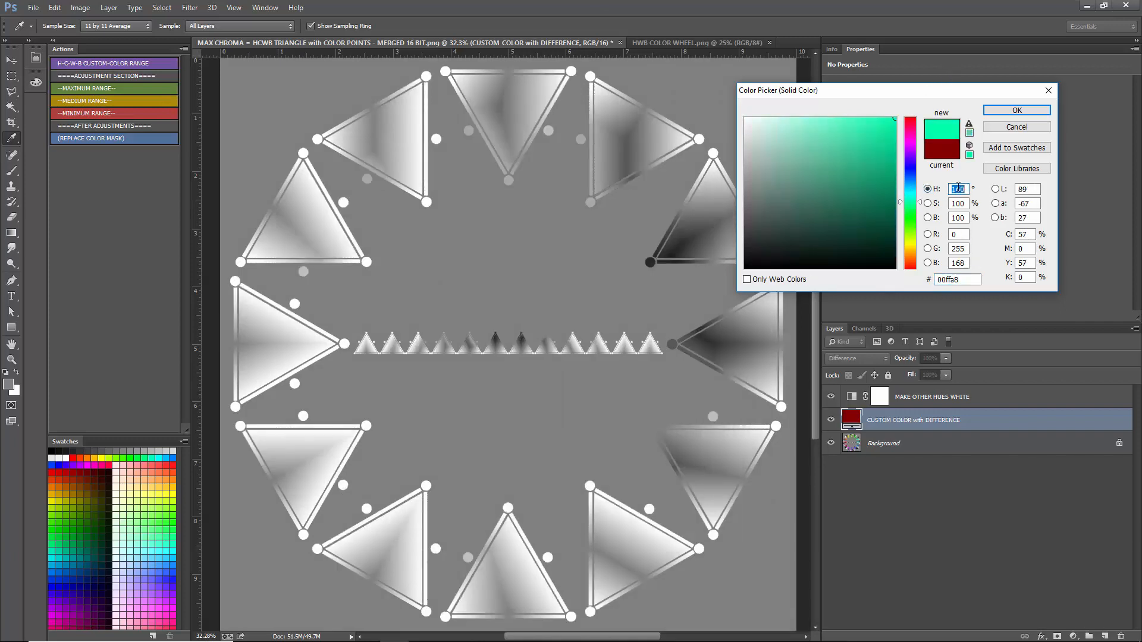
pyautogui.scroll(-20, 955, 189)
pyautogui.scroll(-20, 955, 189)
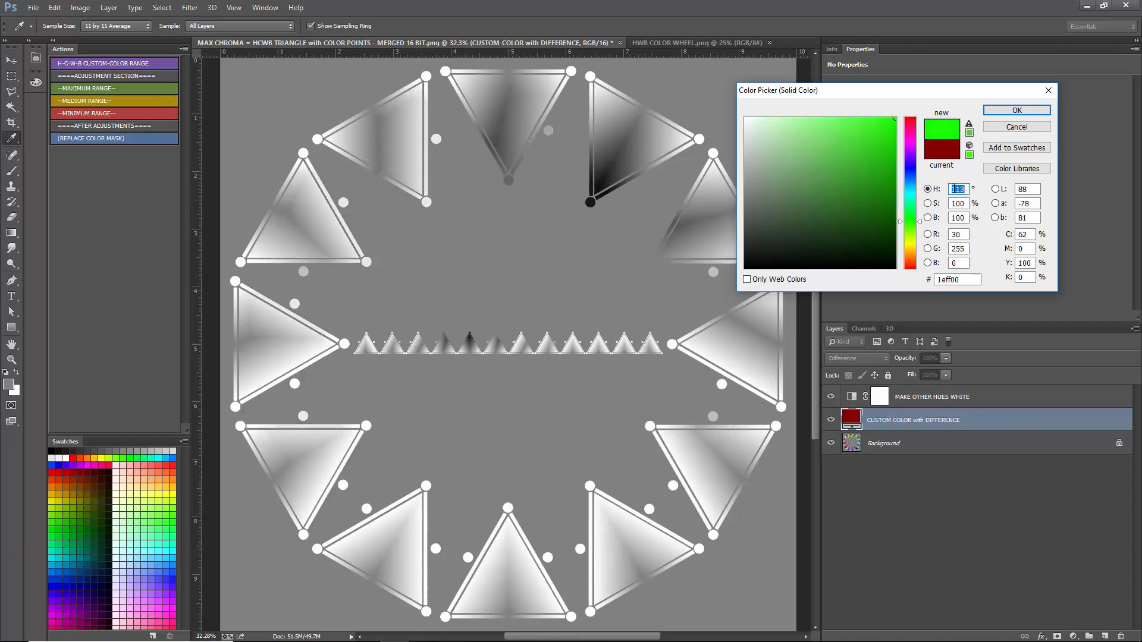
pyautogui.scroll(-20, 960, 188)
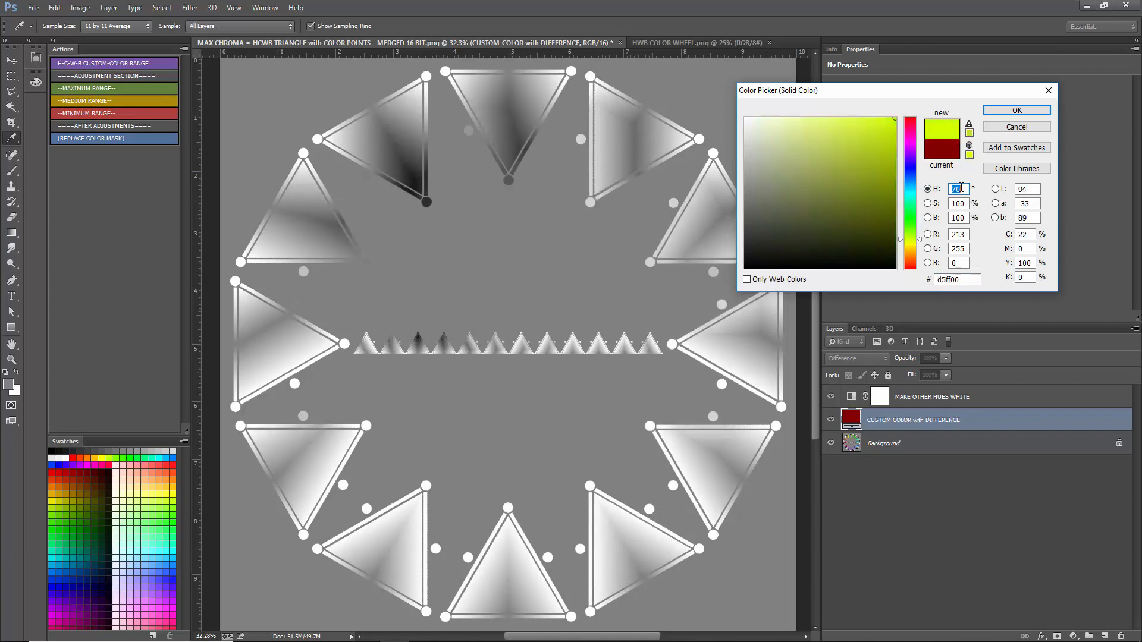
pyautogui.scroll(-20, 960, 189)
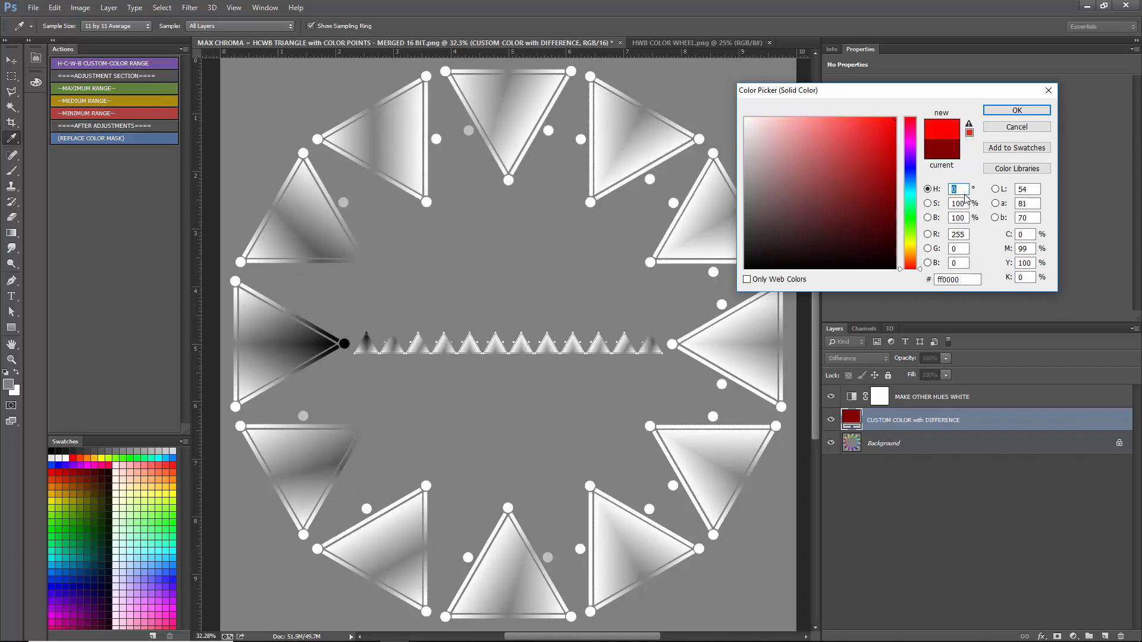
# - Try the muted reds c16868 and 9f3838 and pure red ff0000 as the fill color, and discard the color change
pyautogui.moveTo(909, 268); pyautogui.dragTo(909, 118)
pyautogui.click(847, 173)
pyautogui.moveTo(847, 172)
pyautogui.mouseDown()
pyautogui.moveTo(822, 172)
pyautogui.moveTo(814, 154)
pyautogui.mouseUp()
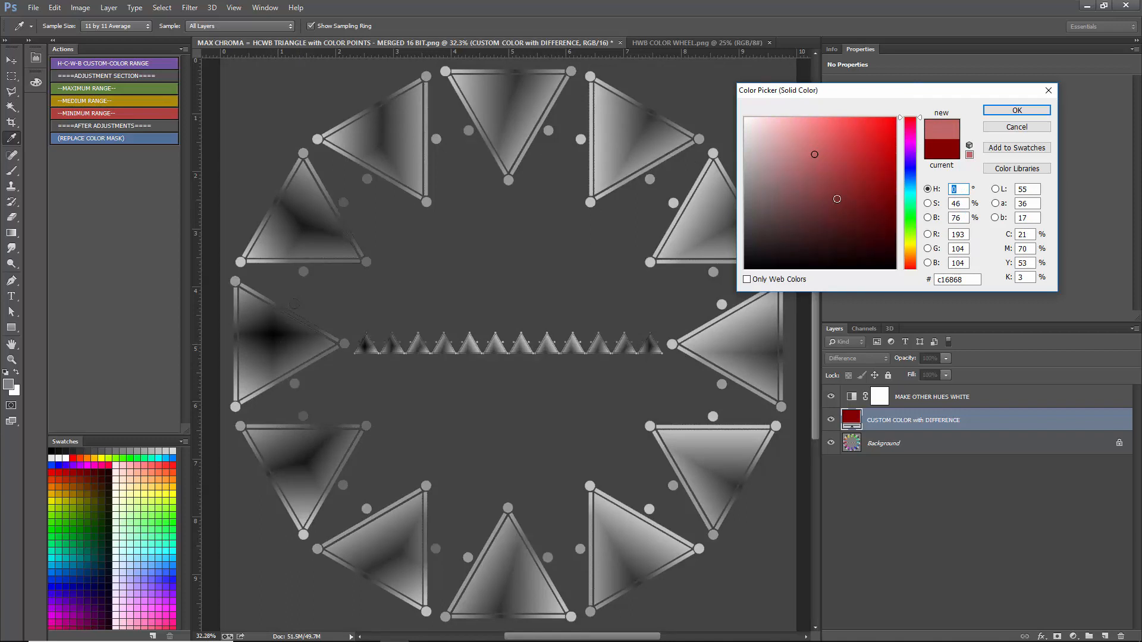
pyautogui.moveTo(837, 198)
pyautogui.mouseDown()
pyautogui.moveTo(800, 191)
pyautogui.moveTo(801, 207)
pyautogui.moveTo(819, 209)
pyautogui.moveTo(842, 174)
pyautogui.mouseUp()
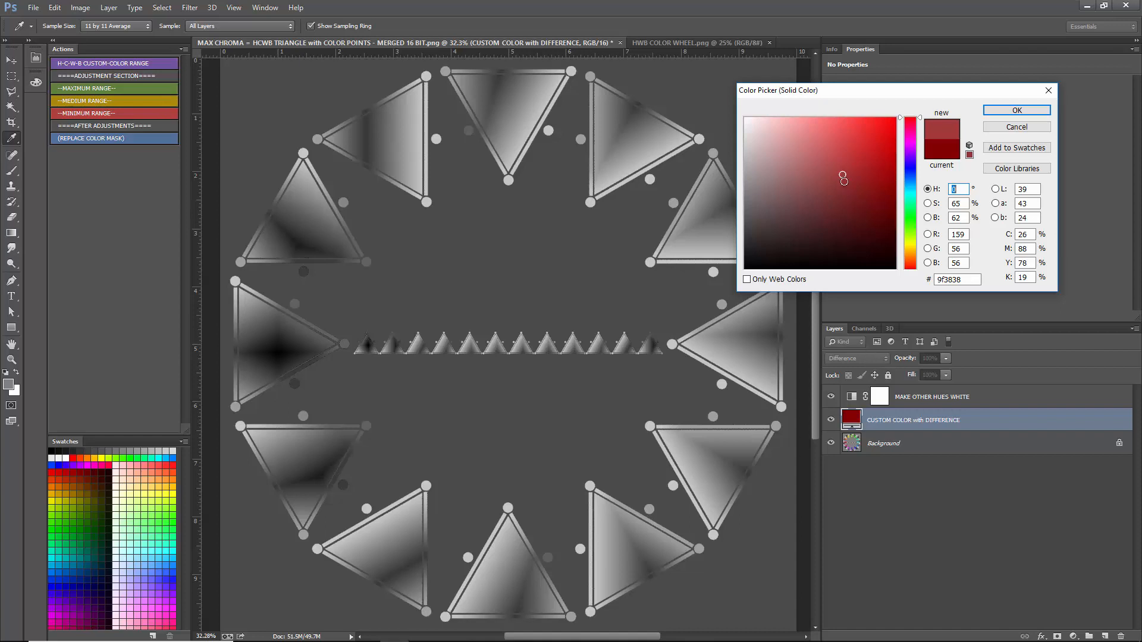
pyautogui.moveTo(843, 180)
pyautogui.mouseDown()
pyautogui.moveTo(818, 185)
pyautogui.moveTo(836, 170)
pyautogui.moveTo(847, 194)
pyautogui.moveTo(838, 204)
pyautogui.moveTo(860, 181)
pyautogui.moveTo(838, 166)
pyautogui.moveTo(898, 117)
pyautogui.mouseUp()
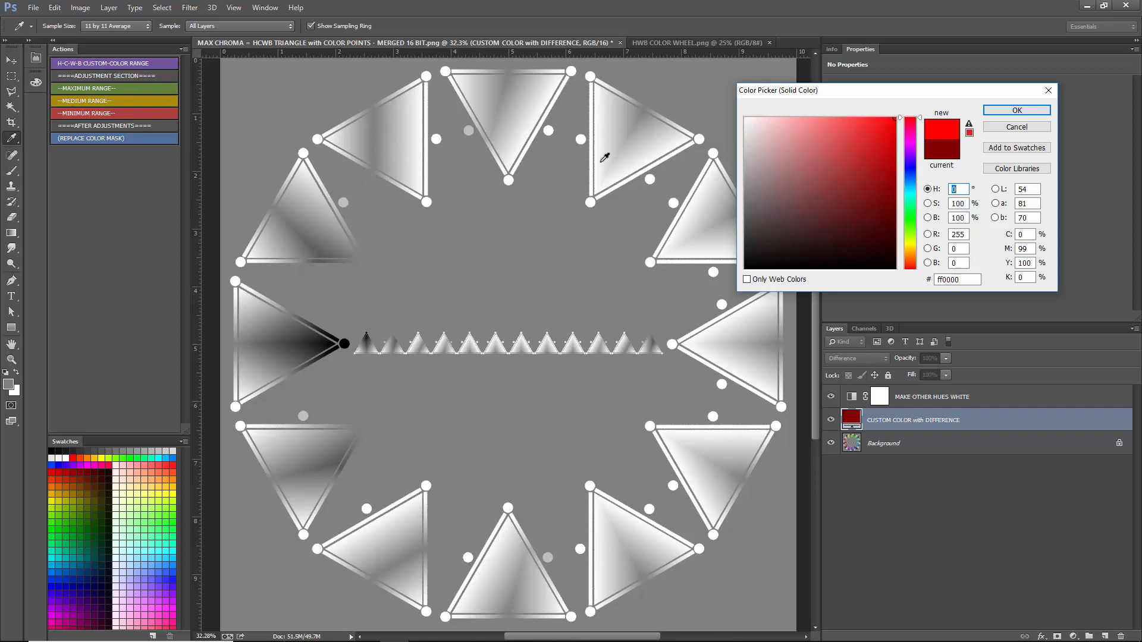
pyautogui.click(1017, 127)
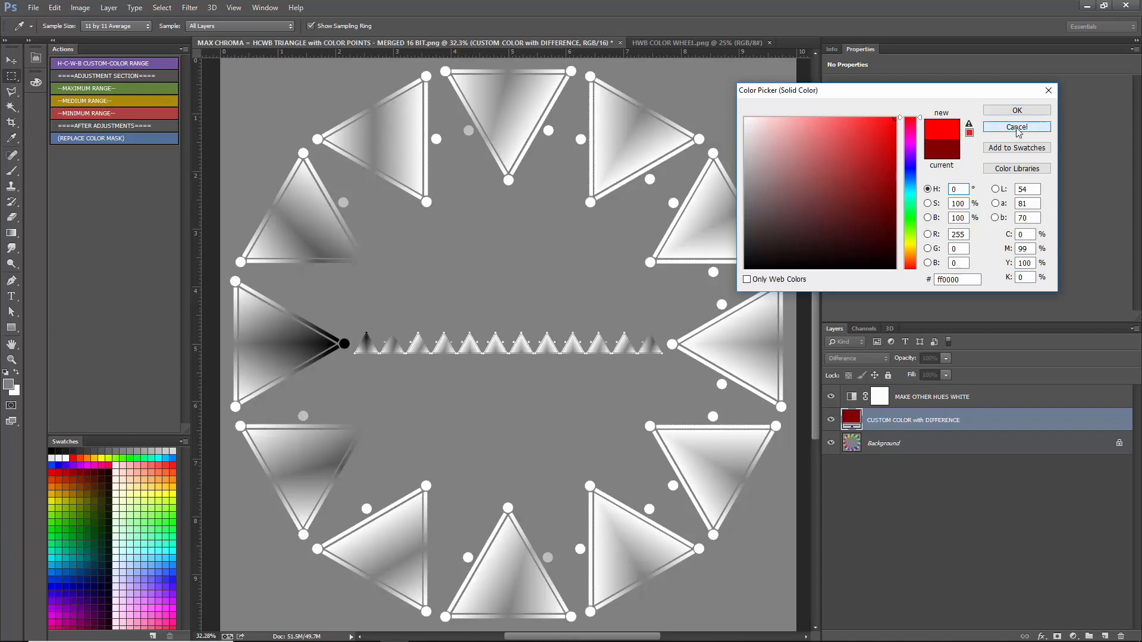
# - Hide and delete the "MAKE OTHER HUES WHITE" and "CUSTOM COLOR with DIFFERENCE" layers, keeping only the Background
pyautogui.moveTo(831, 397); pyautogui.dragTo(838, 418)
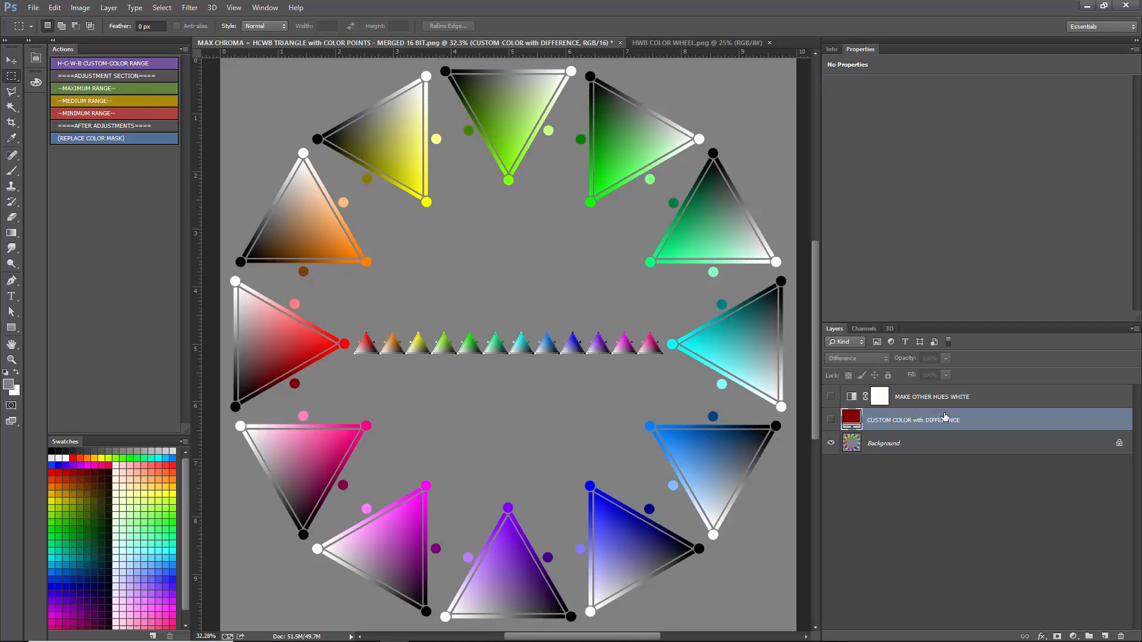
pyautogui.click(945, 403)
pyautogui.press('Delete')
pyautogui.press('Delete')
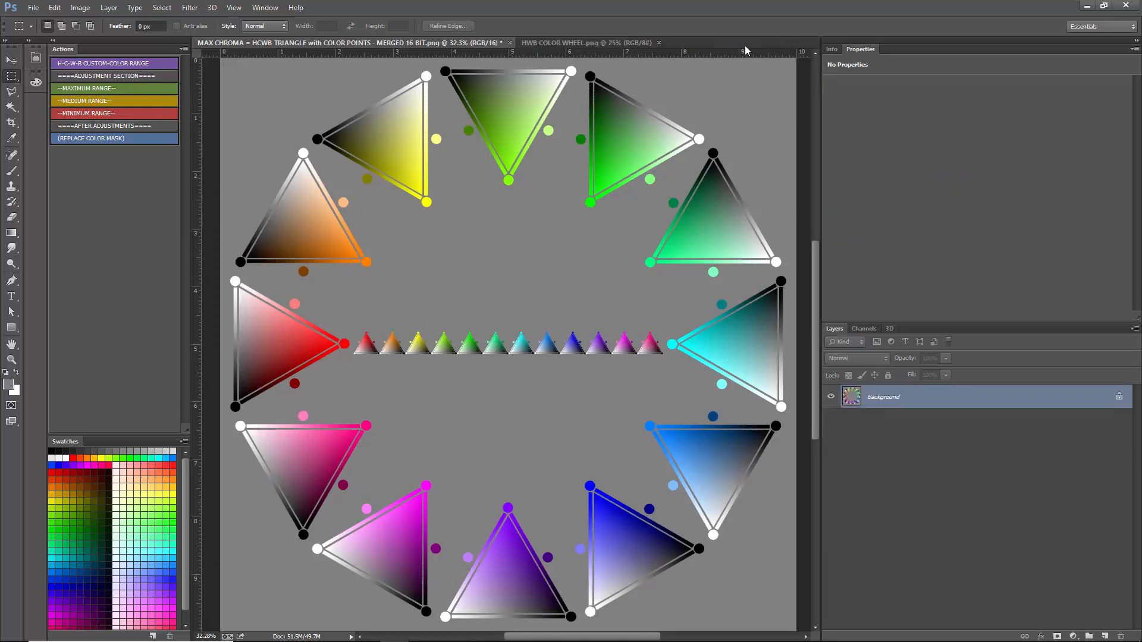
# - Close the HWB COLOR WHEEL.png document and convert the HCWB triangle wheel image to 8 Bits/Channel
pyautogui.click(642, 44)
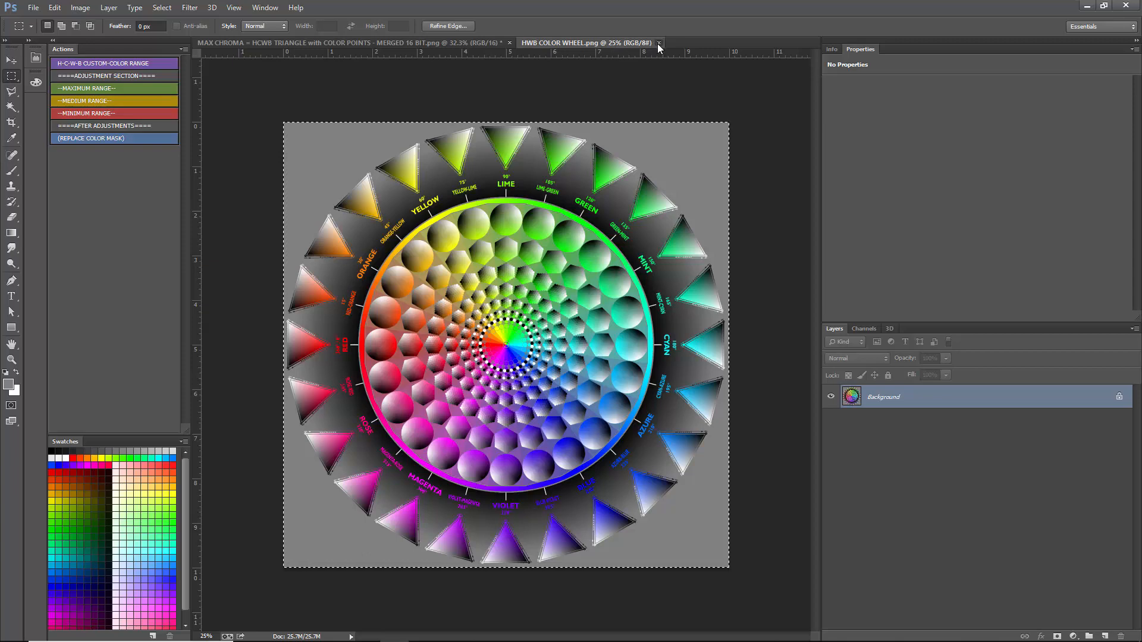
pyautogui.click(659, 43)
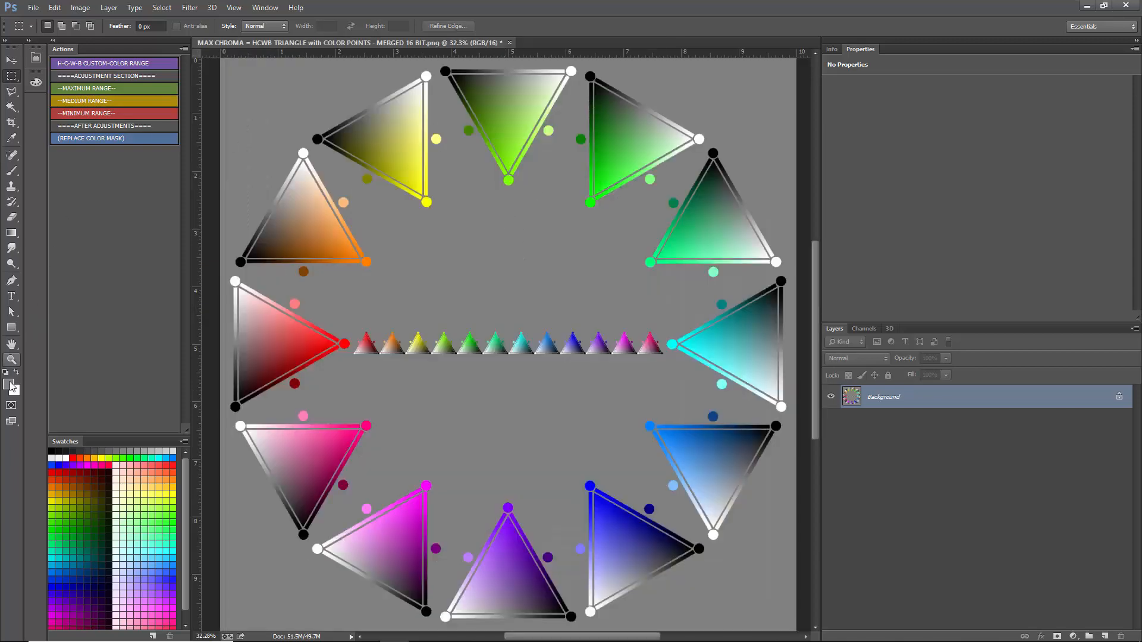
pyautogui.click(76, 9)
pyautogui.moveTo(89, 20)
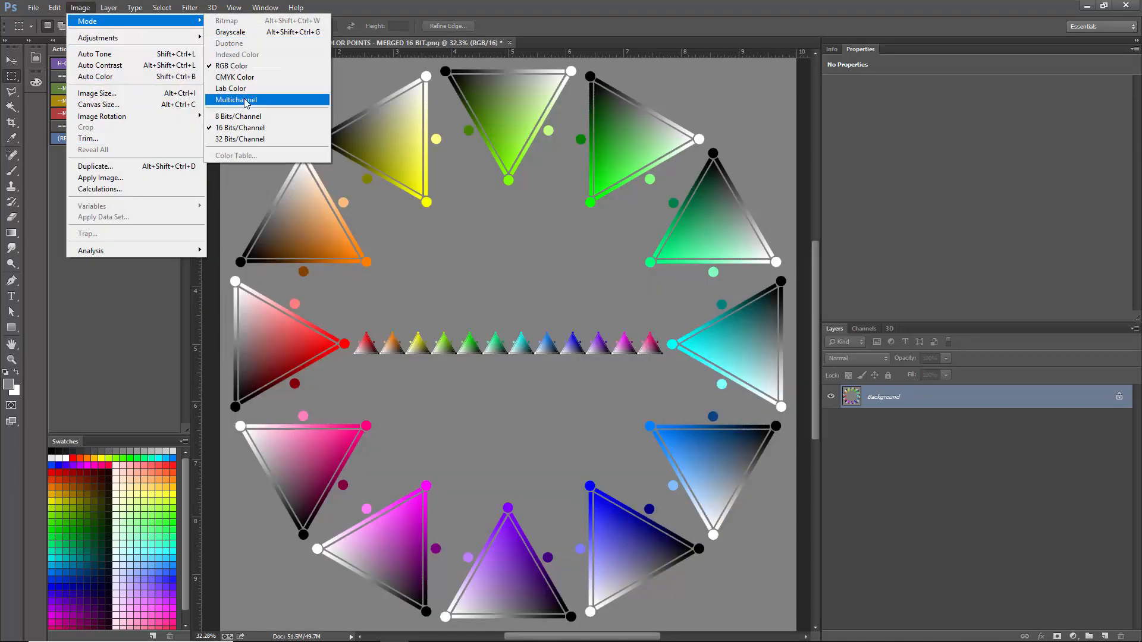
pyautogui.click(246, 116)
# - Check the foreground color's values in the Color Picker without changing them
pyautogui.click(9, 384)
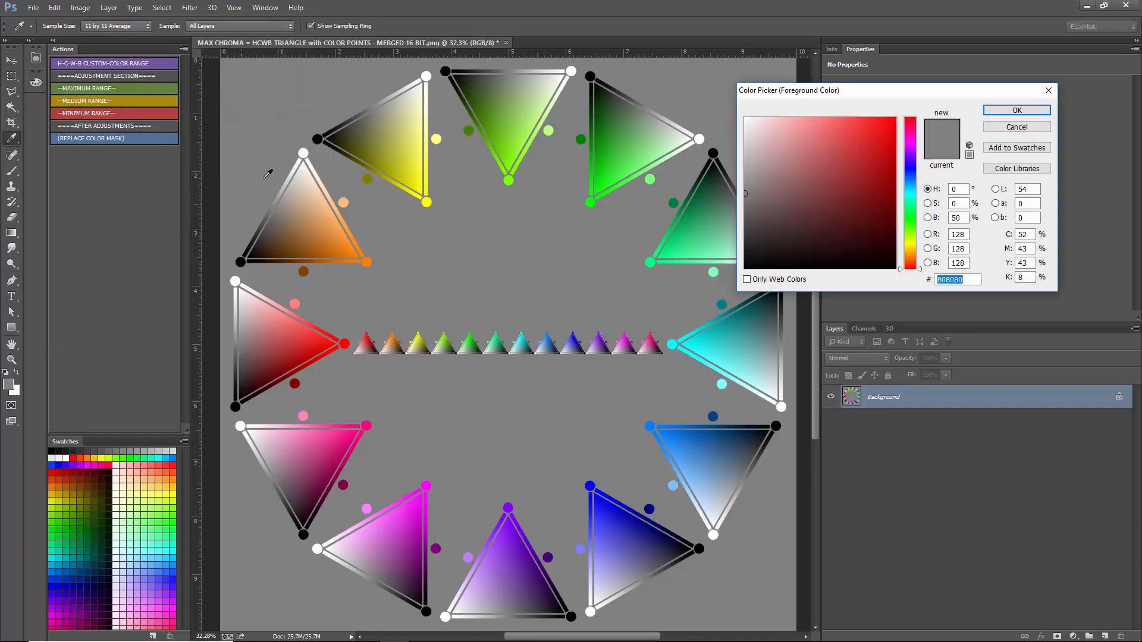
pyautogui.click(1001, 127)
pyautogui.press('m')
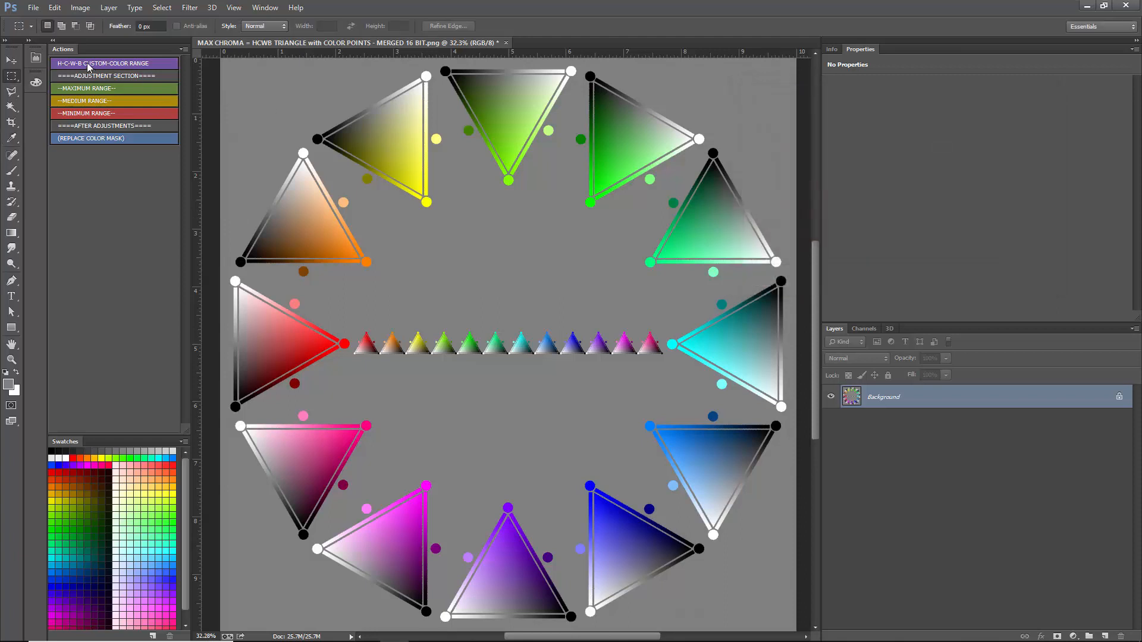
# - Run the H-C-W-B CUSTOM-COLOR RANGE action, enlarge the layer list, and show the Color Overlay effect on the masked-group colorizer layer
pyautogui.click(88, 63)
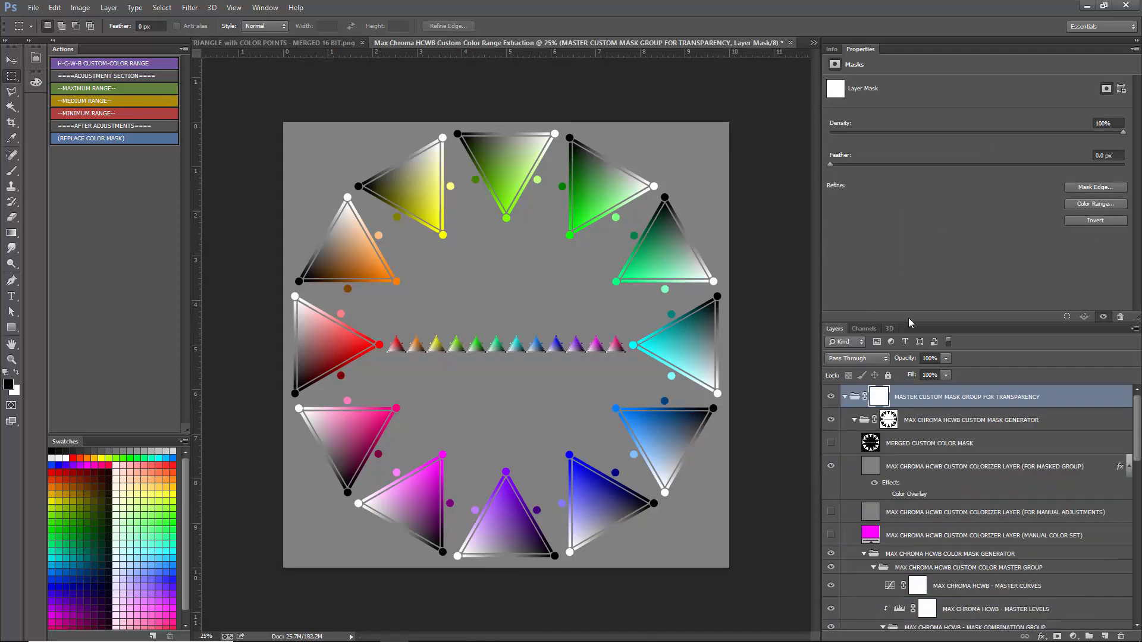
pyautogui.moveTo(923, 322); pyautogui.dragTo(923, 222)
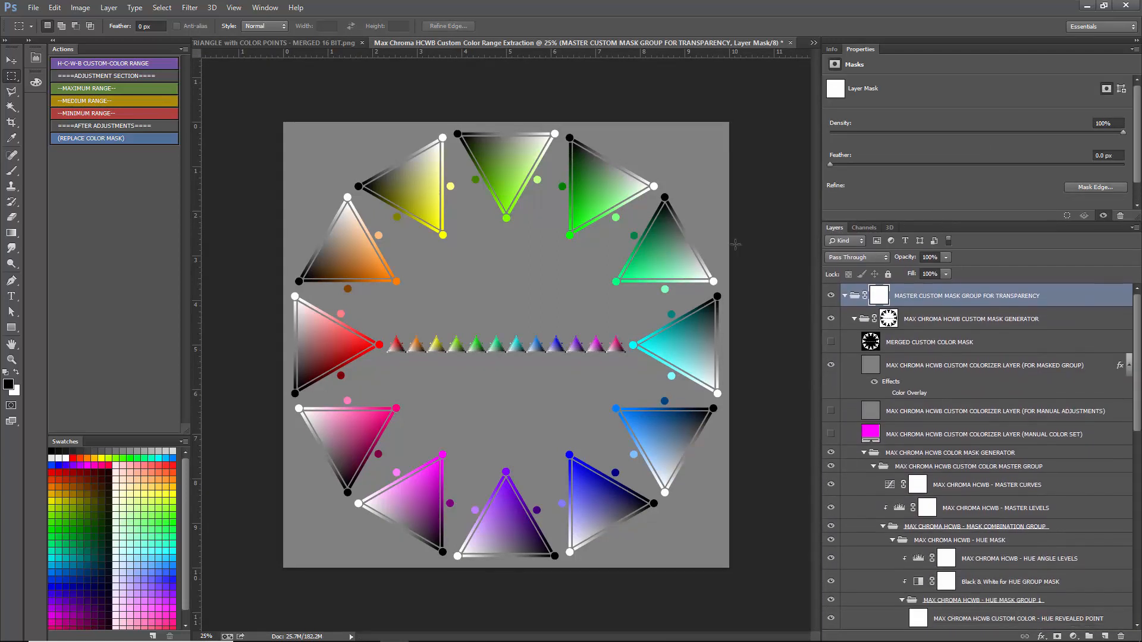
pyautogui.click(890, 396)
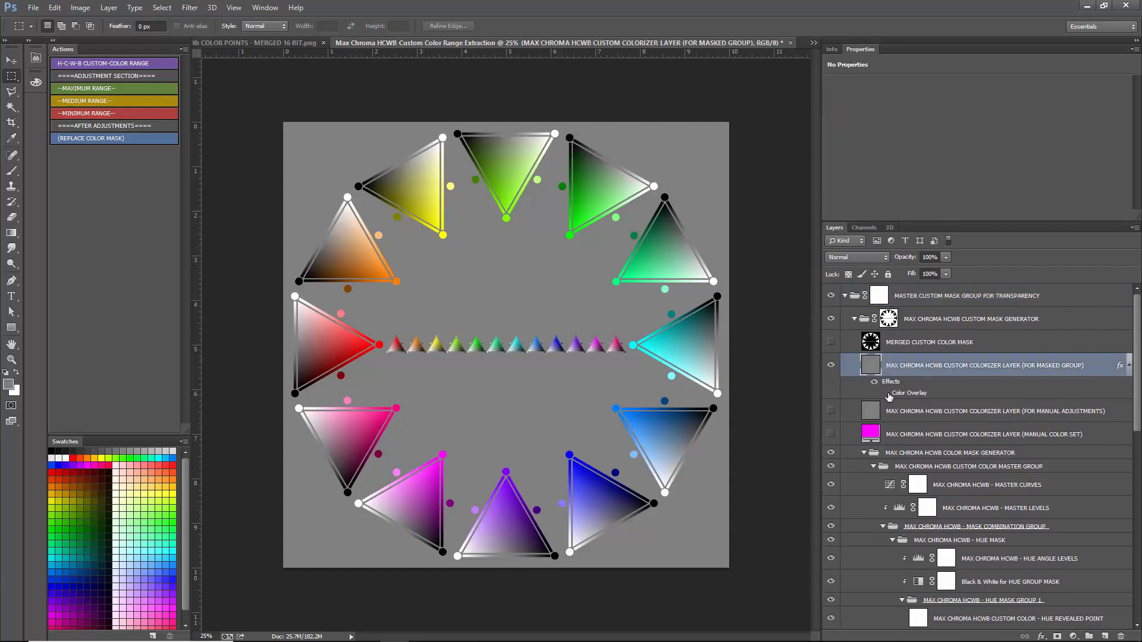
pyautogui.click(885, 394)
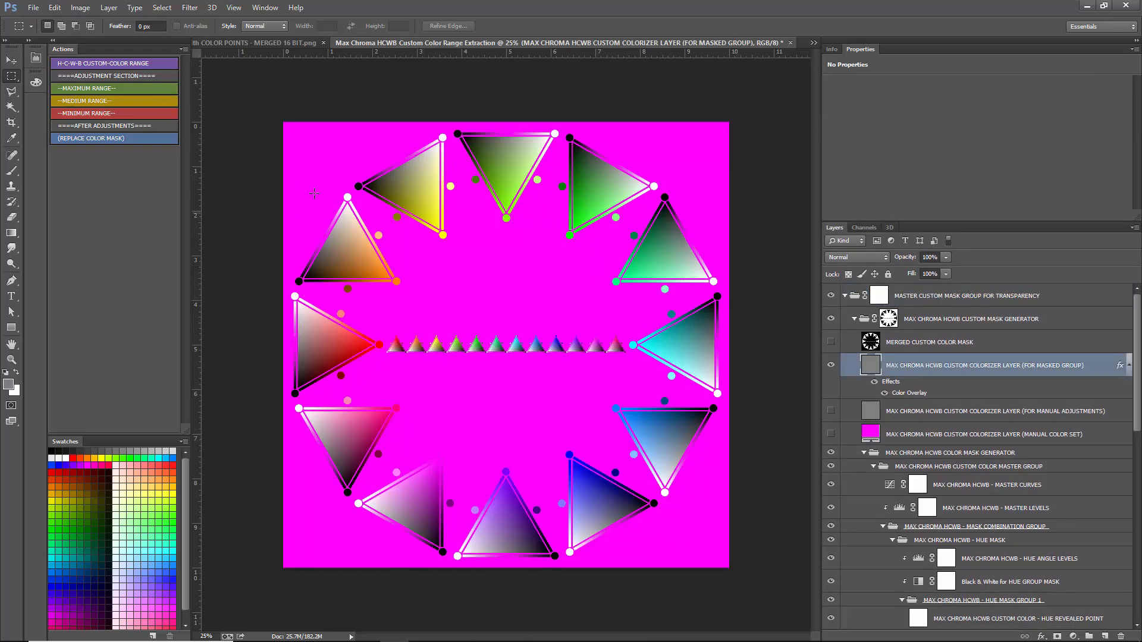
# - Examine the overlay on the red triangle up close, especially along its white-to-black edge
pyautogui.scroll(6, 282, 315)
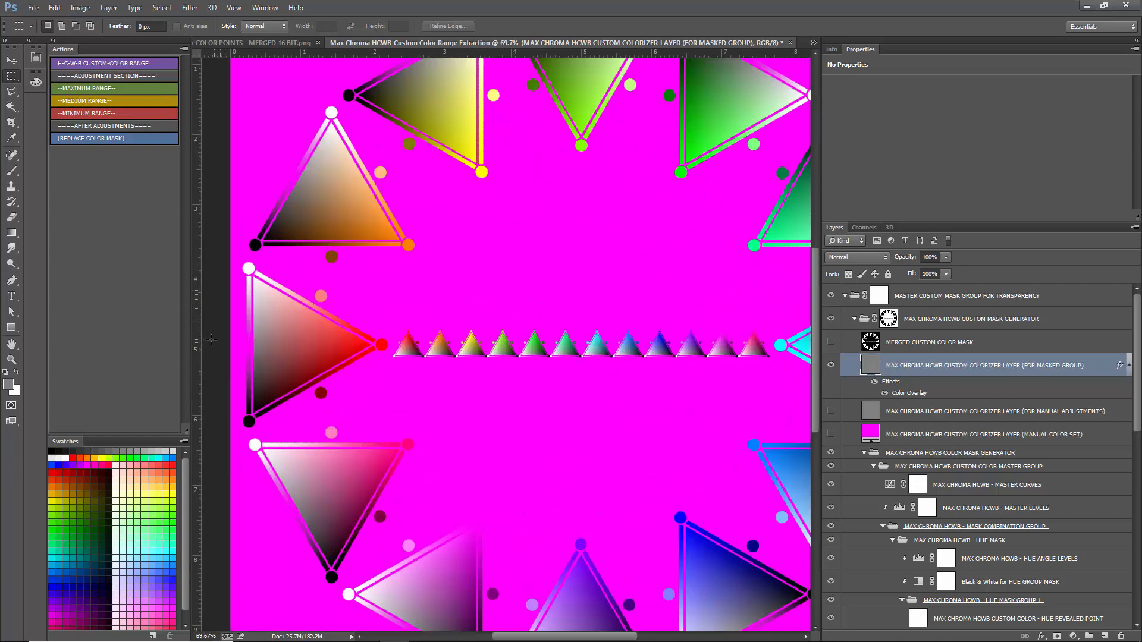
pyautogui.scroll(-4, 341, 359)
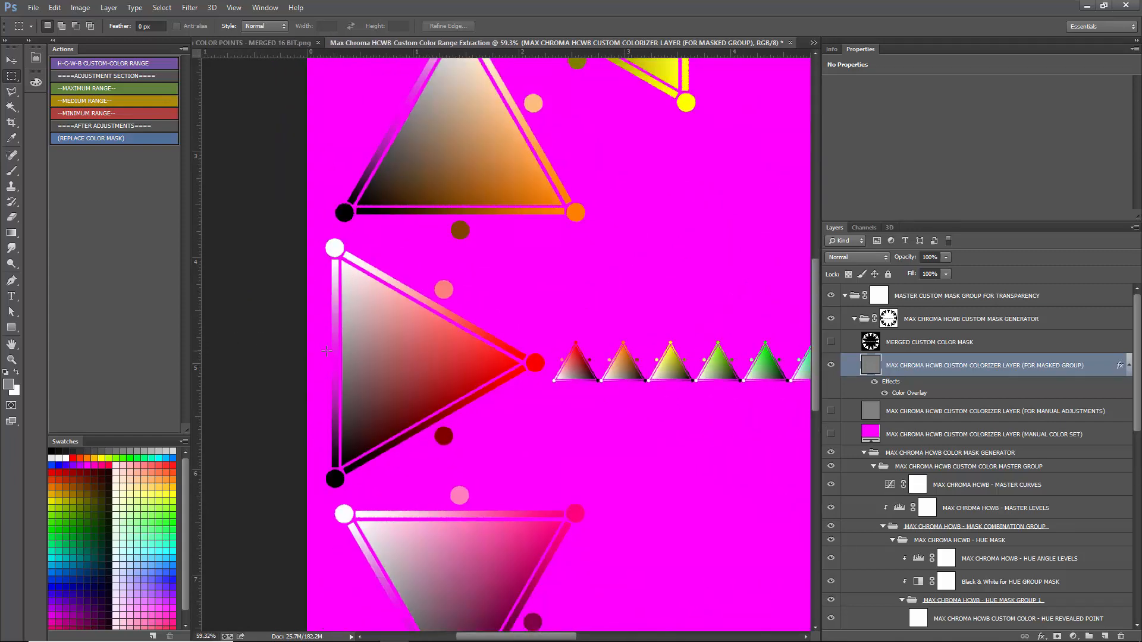
pyautogui.scroll(7, 343, 369)
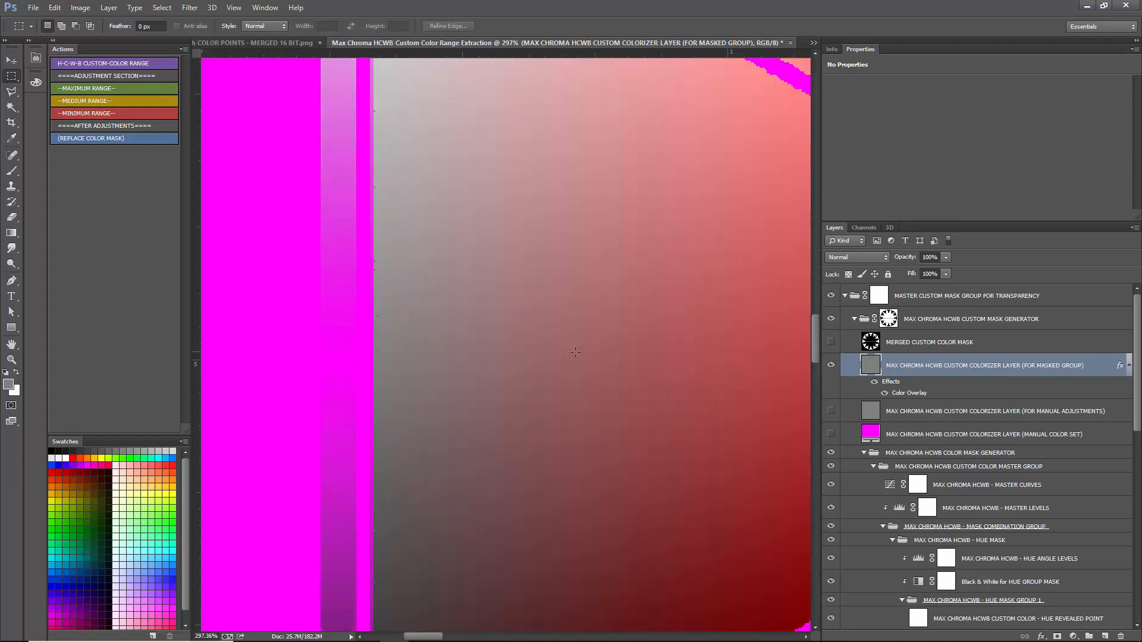
pyautogui.scroll(-2, 442, 365)
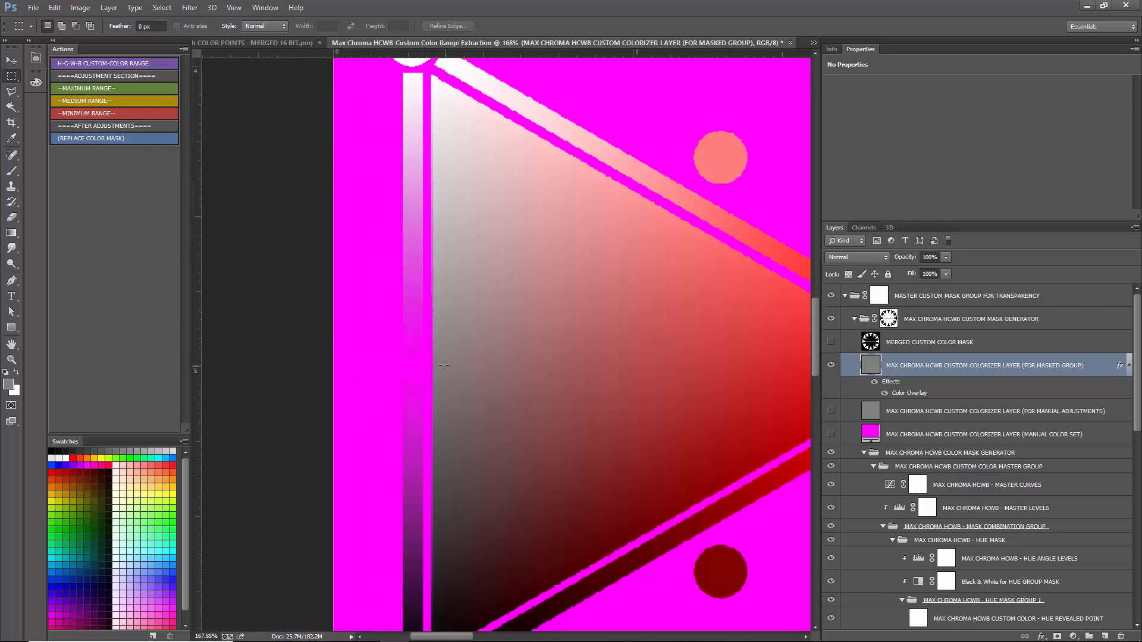
# - Hide the Color Overlay effect on the masked-group colorizer layer and run the MEDIUM RANGE action
pyautogui.scroll(1, 442, 370)
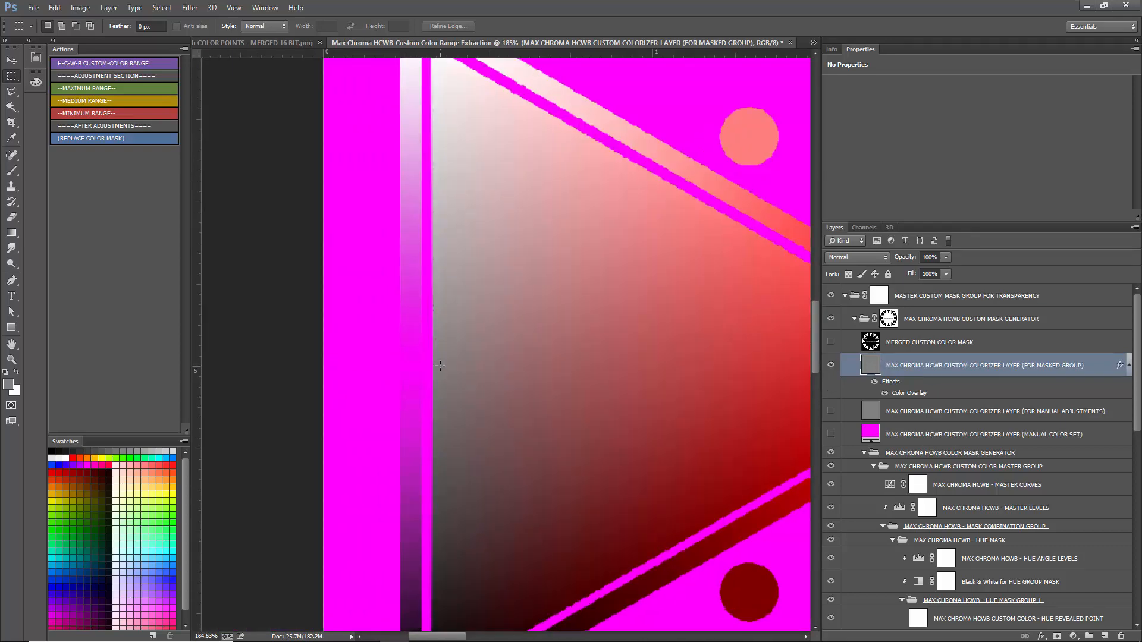
pyautogui.scroll(-8, 440, 365)
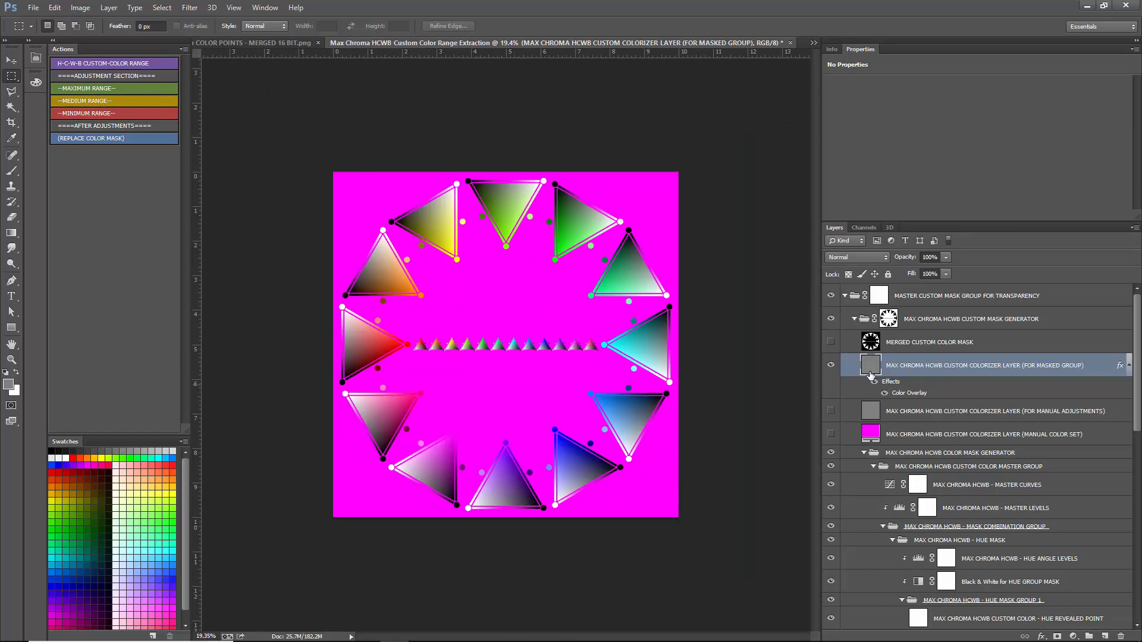
pyautogui.click(885, 393)
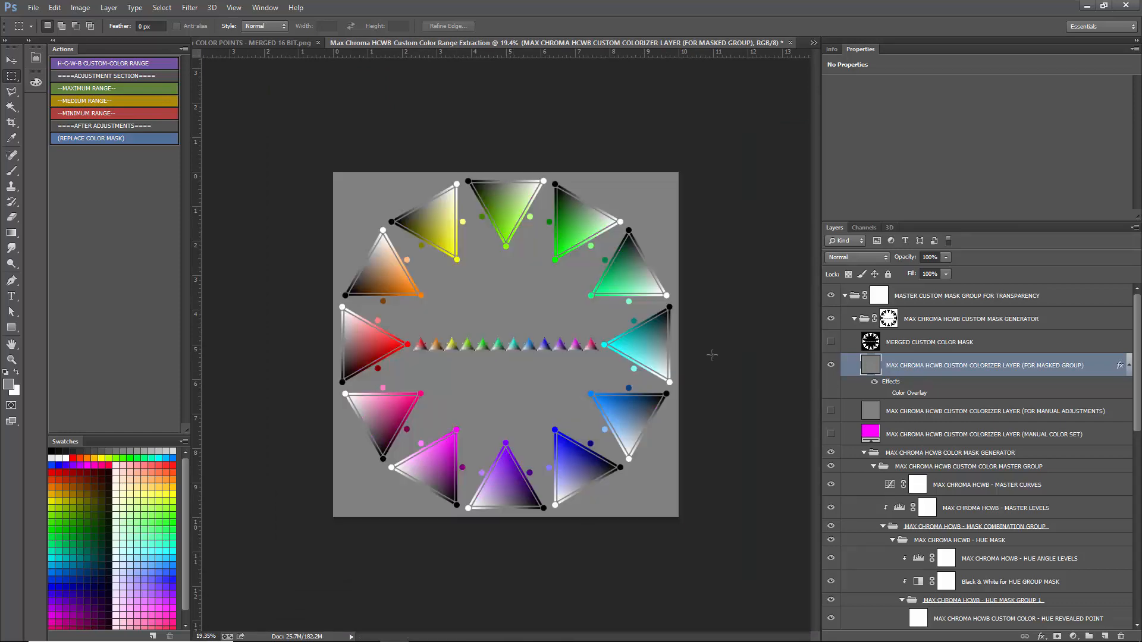
pyautogui.click(82, 98)
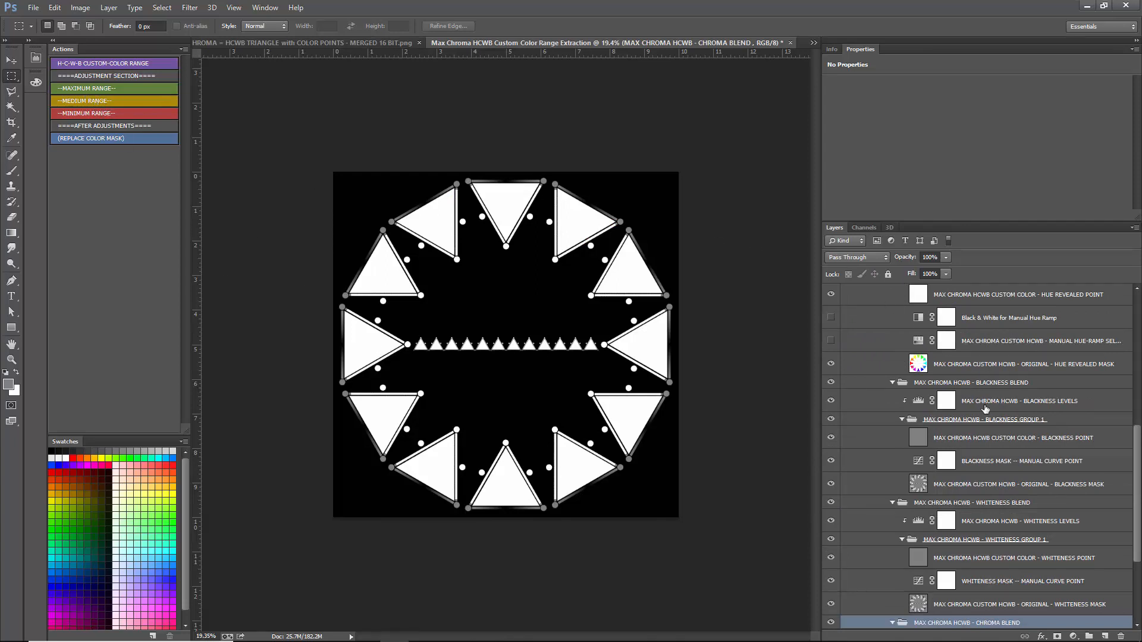
# - Filter the layer list by name for HUE MASK
pyautogui.scroll(5, 999, 511)
pyautogui.scroll(3, 999, 515)
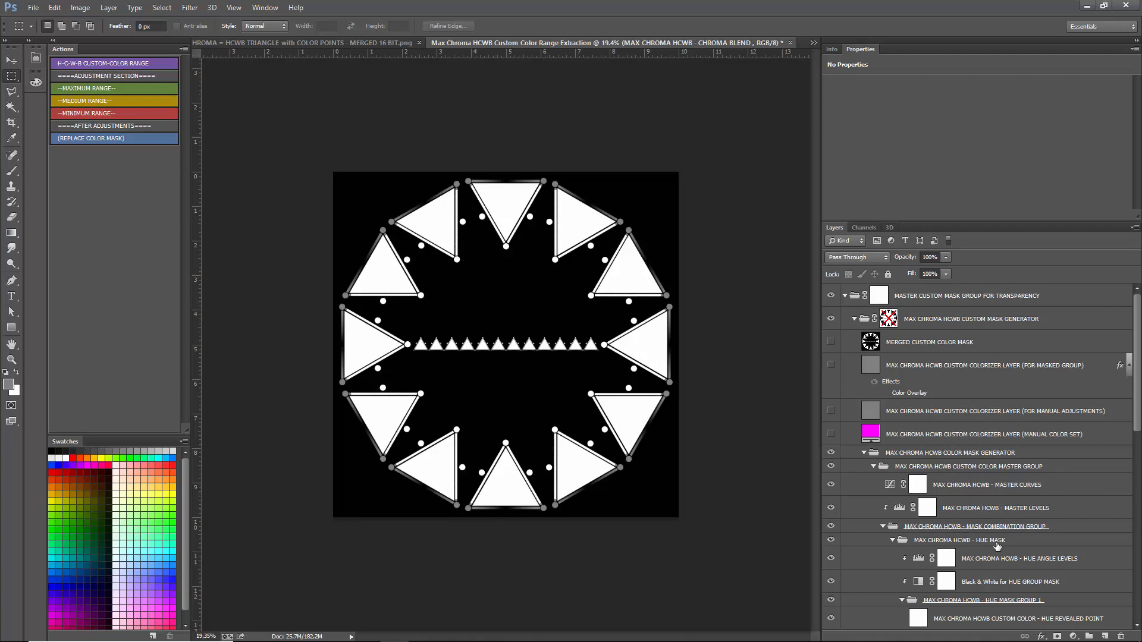
pyautogui.click(847, 242)
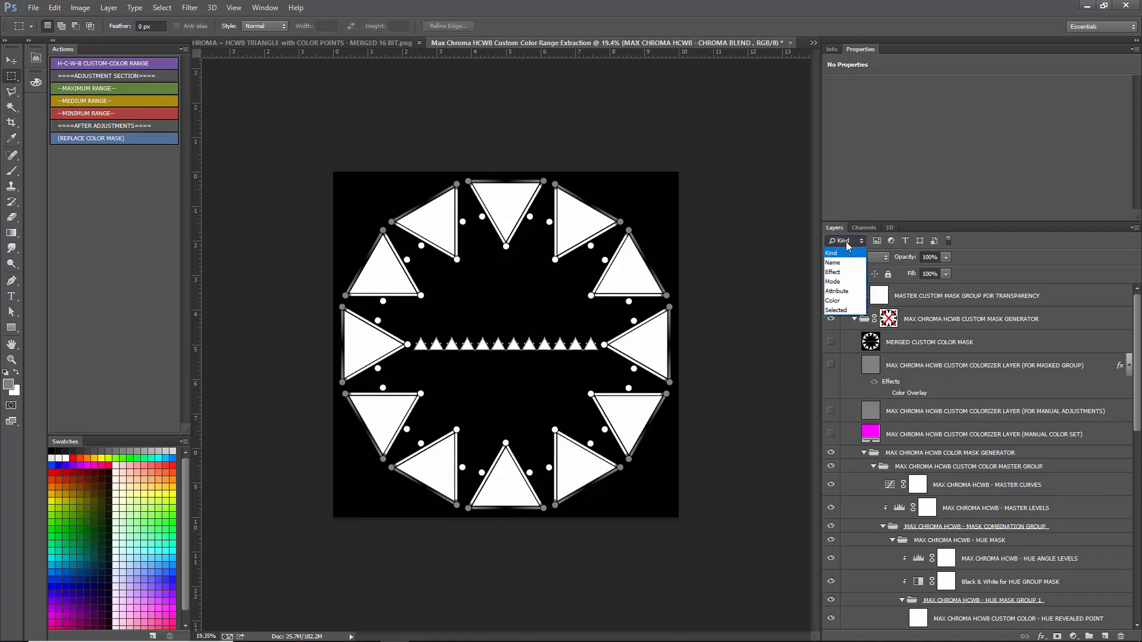
pyautogui.click(841, 263)
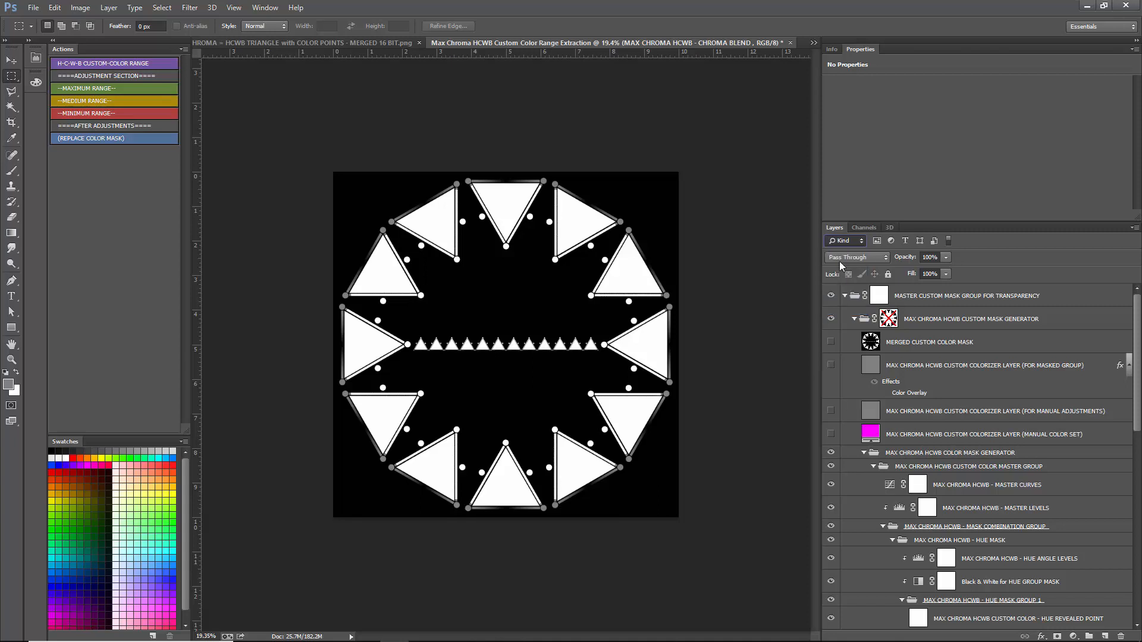
pyautogui.click(889, 241)
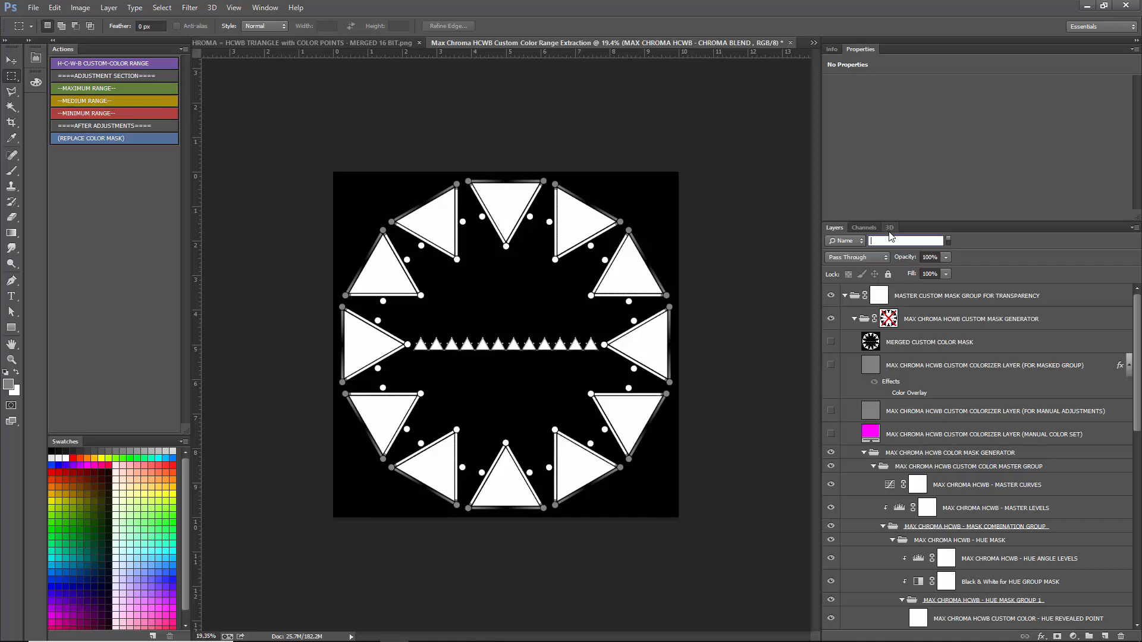
pyautogui.write('HUE MASK')
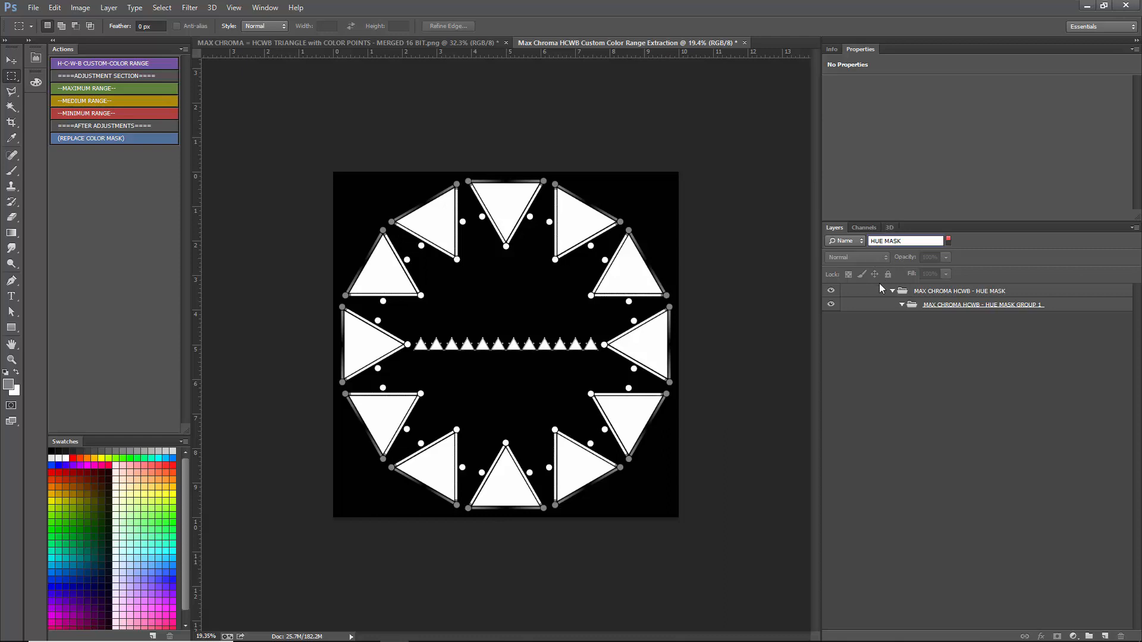
# - Preview the mask with the HUE MASK group hidden, restore the group's visibility, and turn off the layer filter
pyautogui.click(830, 290)
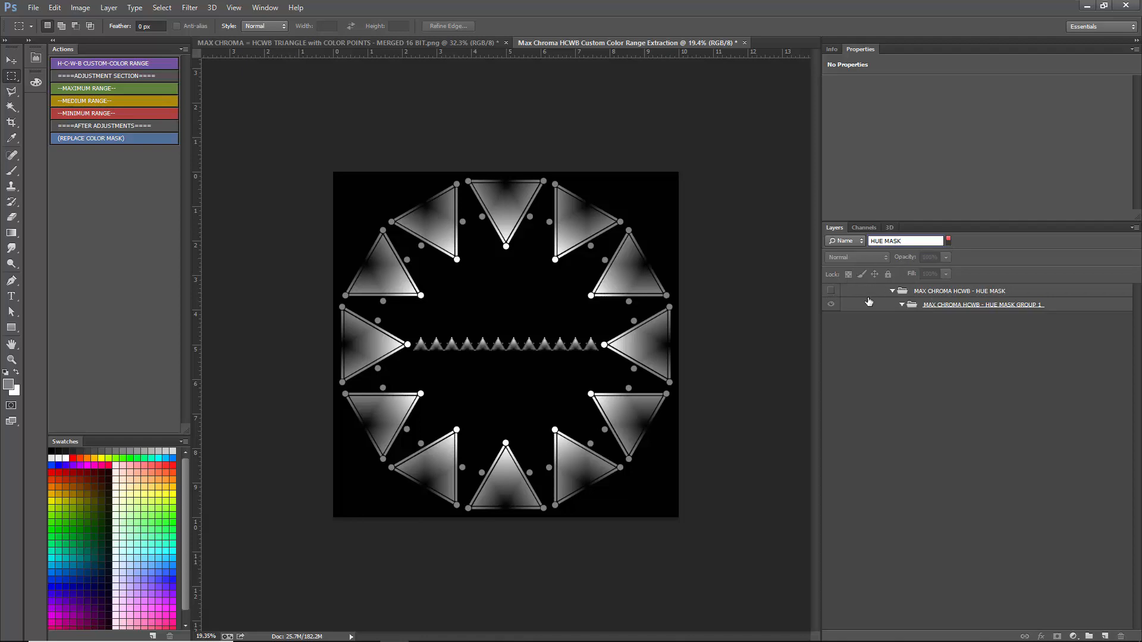
pyautogui.click(831, 290)
pyautogui.click(947, 240)
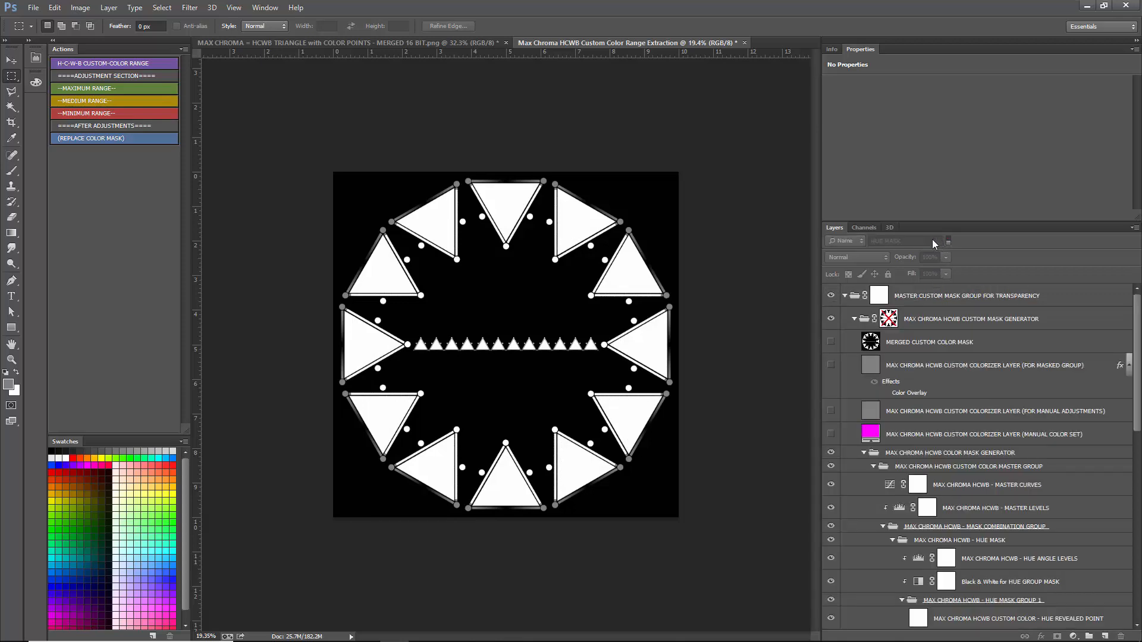
# - Enlarge the layer list and collapse the CHROMA BLEND, WHITENESS BLEND, BLACKNESS BLEND and HUE MASK groups with their subgroups
pyautogui.moveTo(914, 228); pyautogui.dragTo(915, 191)
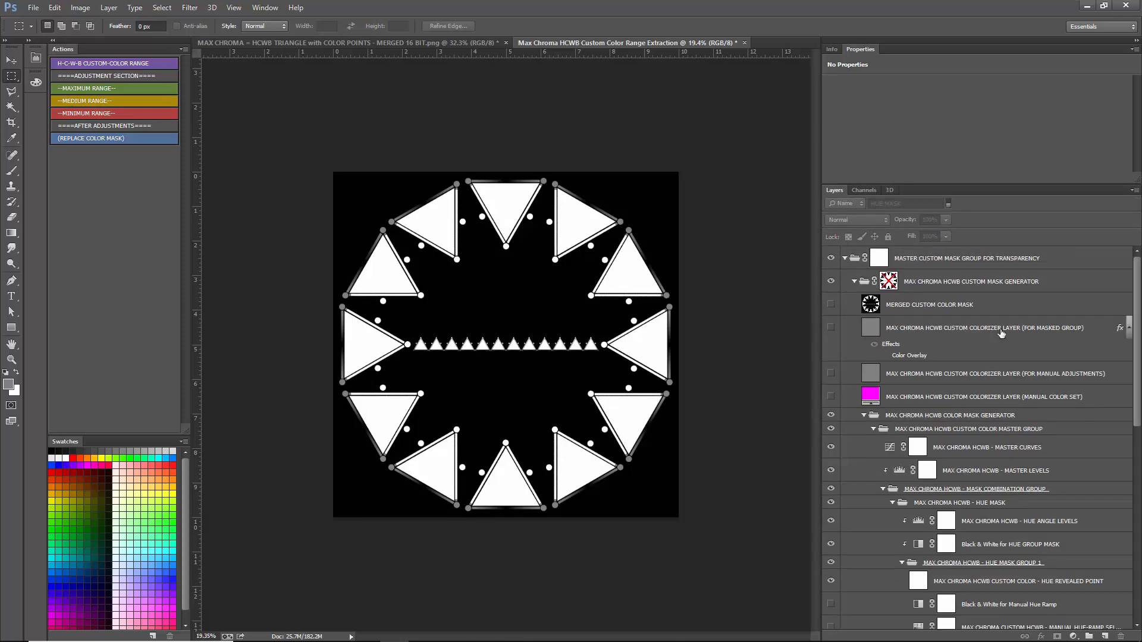
pyautogui.scroll(-5, 986, 374)
pyautogui.scroll(-5, 985, 387)
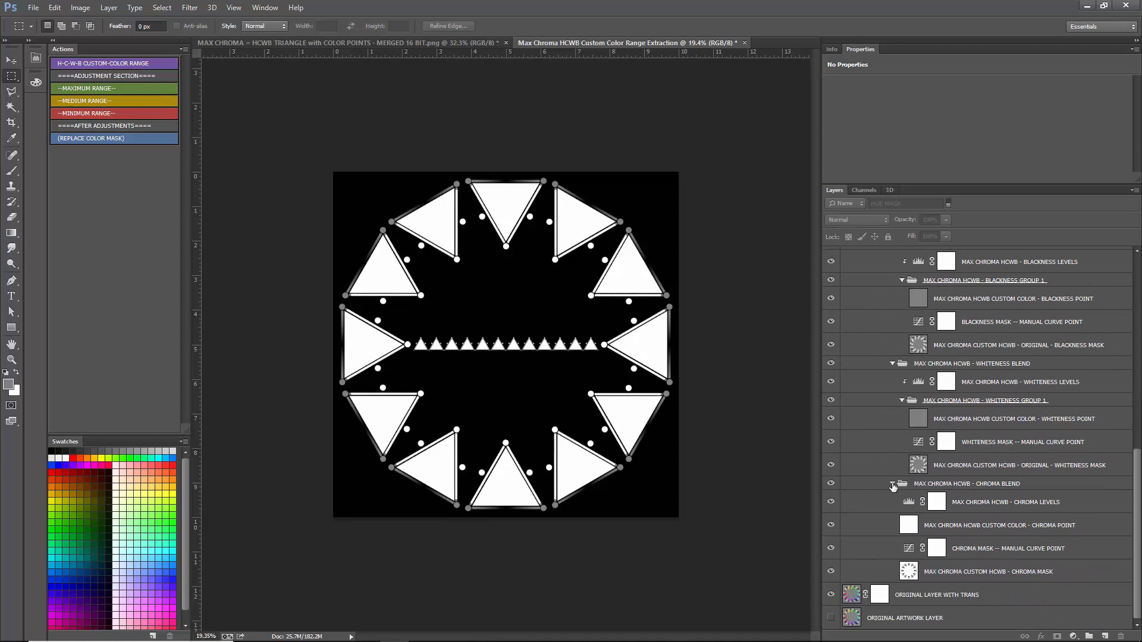
pyautogui.click(892, 484)
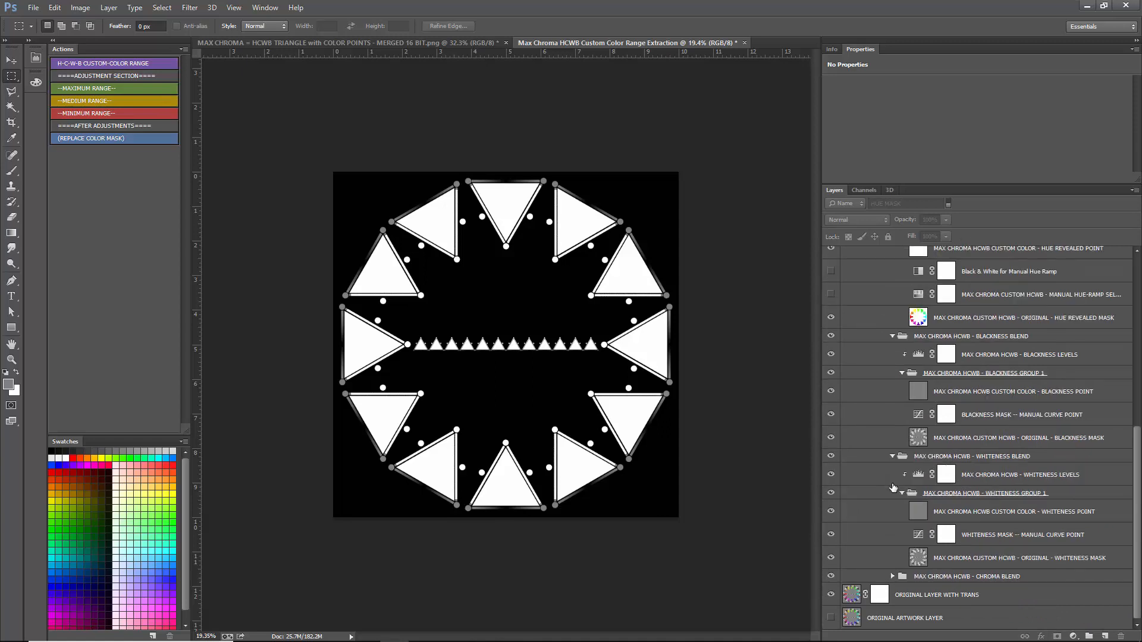
pyautogui.click(901, 500)
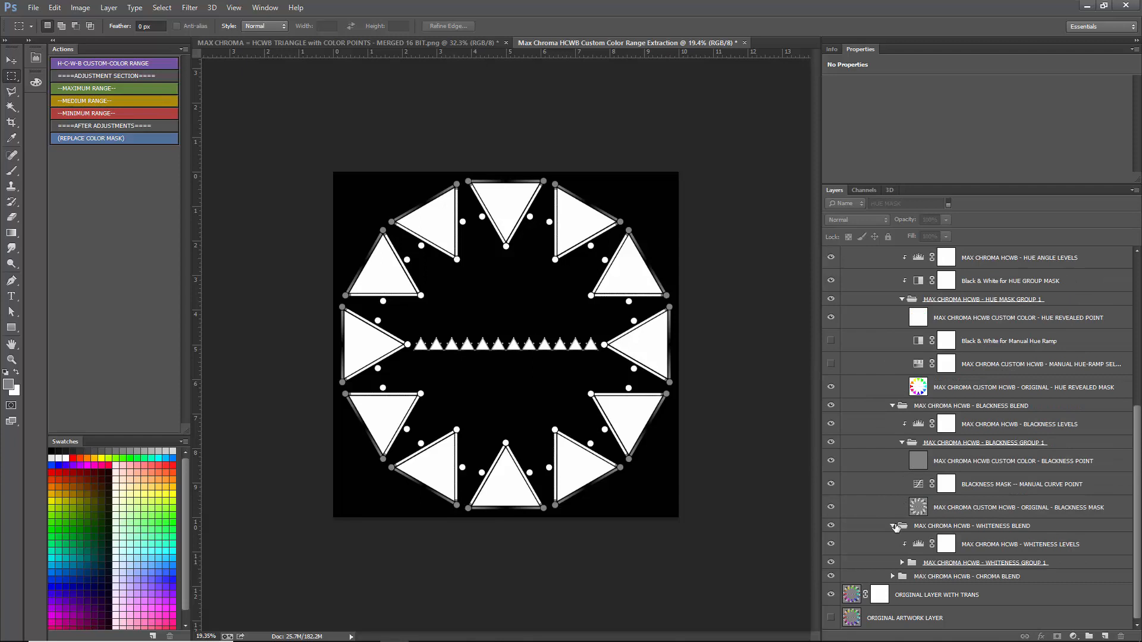
pyautogui.click(892, 526)
pyautogui.click(902, 481)
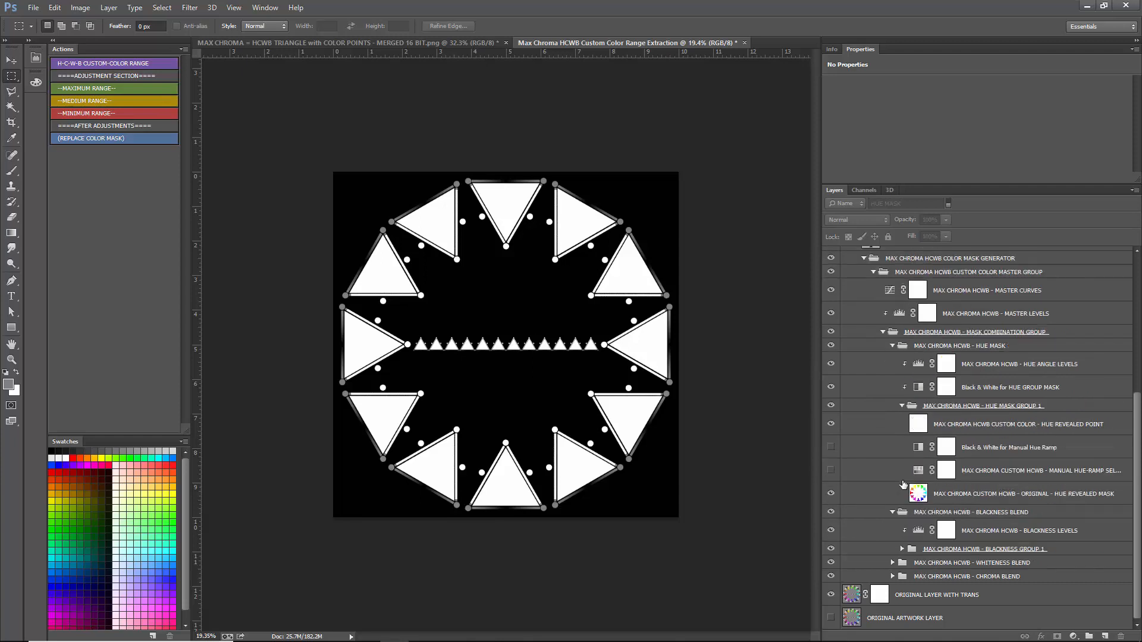
pyautogui.click(892, 512)
pyautogui.click(902, 444)
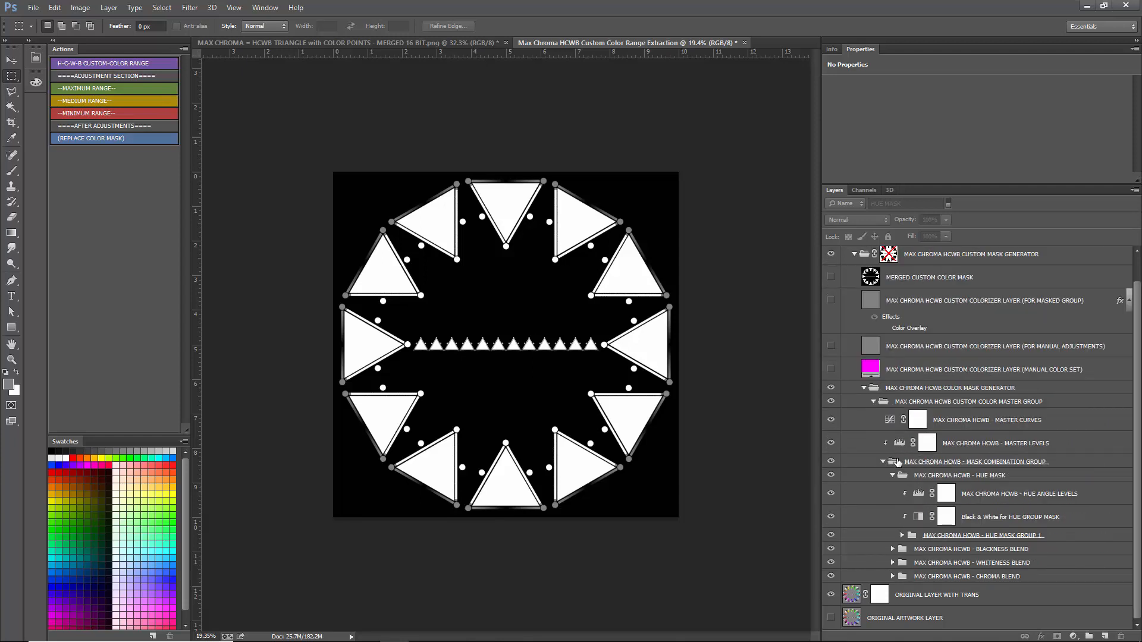
pyautogui.click(892, 480)
# - Collapse the parent groups from MASK COMBINATION GROUP up to MASTER CUSTOM MASK GROUP FOR TRANSPARENCY
pyautogui.click(883, 489)
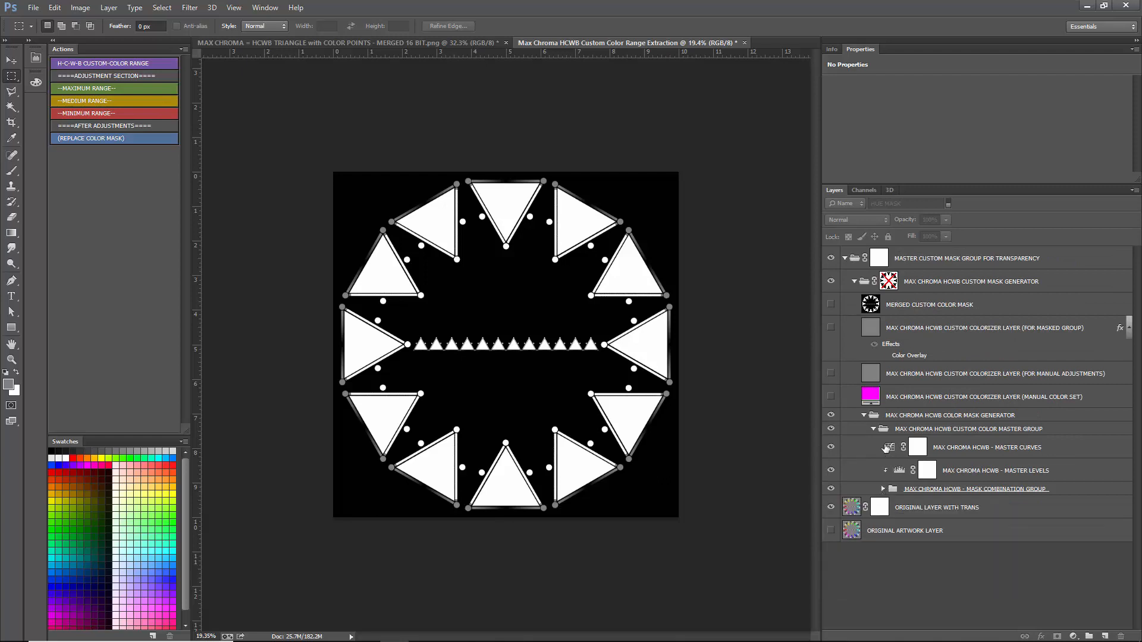
pyautogui.click(873, 429)
pyautogui.click(864, 415)
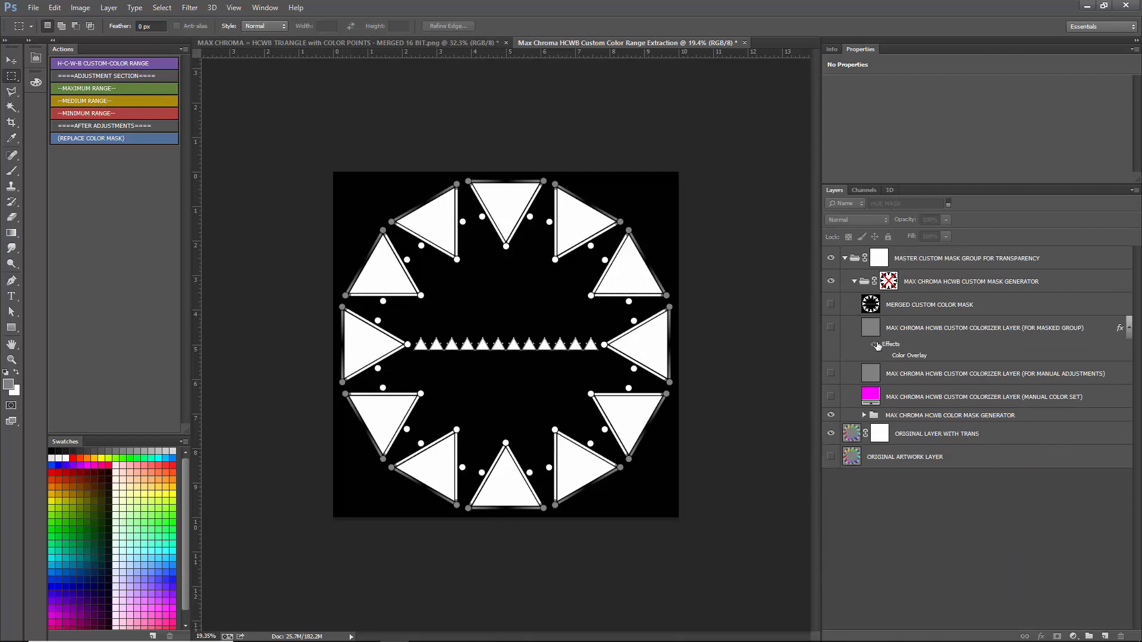
pyautogui.click(854, 281)
pyautogui.click(842, 262)
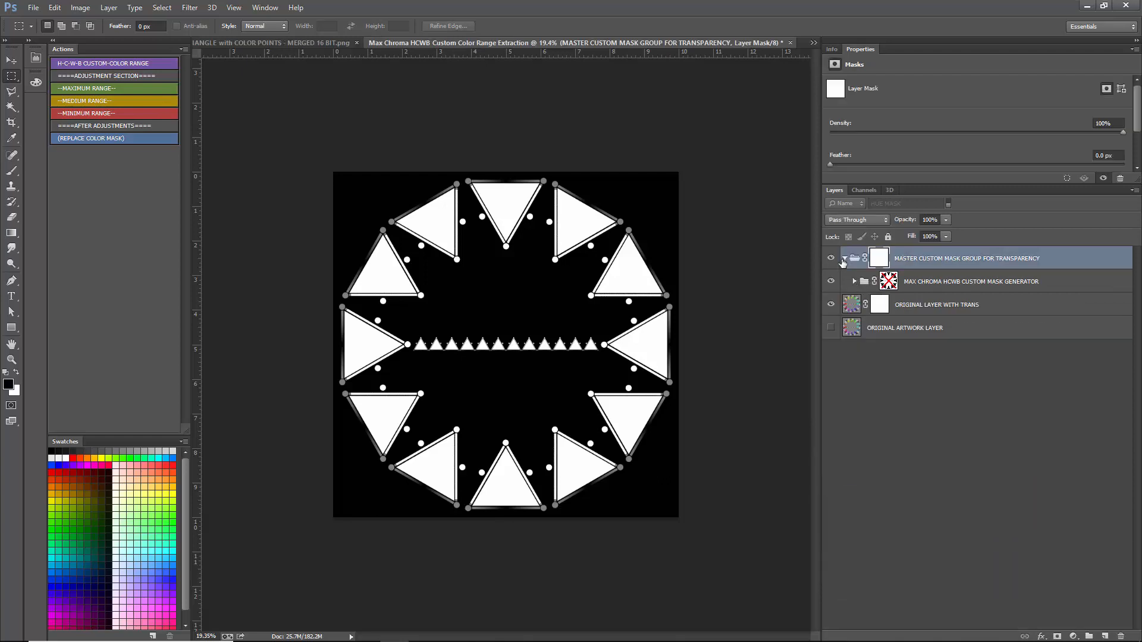
pyautogui.click(844, 259)
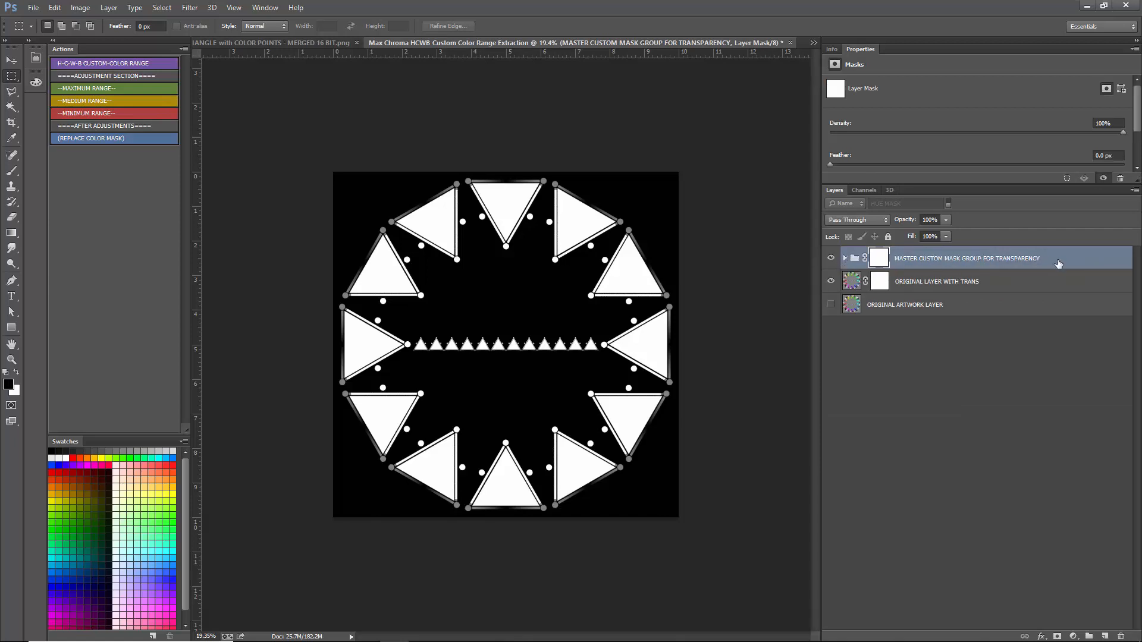
# - Reopen the master transparency group and custom mask generator group, and go through the merged mask and first two colorizer layers
pyautogui.click(844, 259)
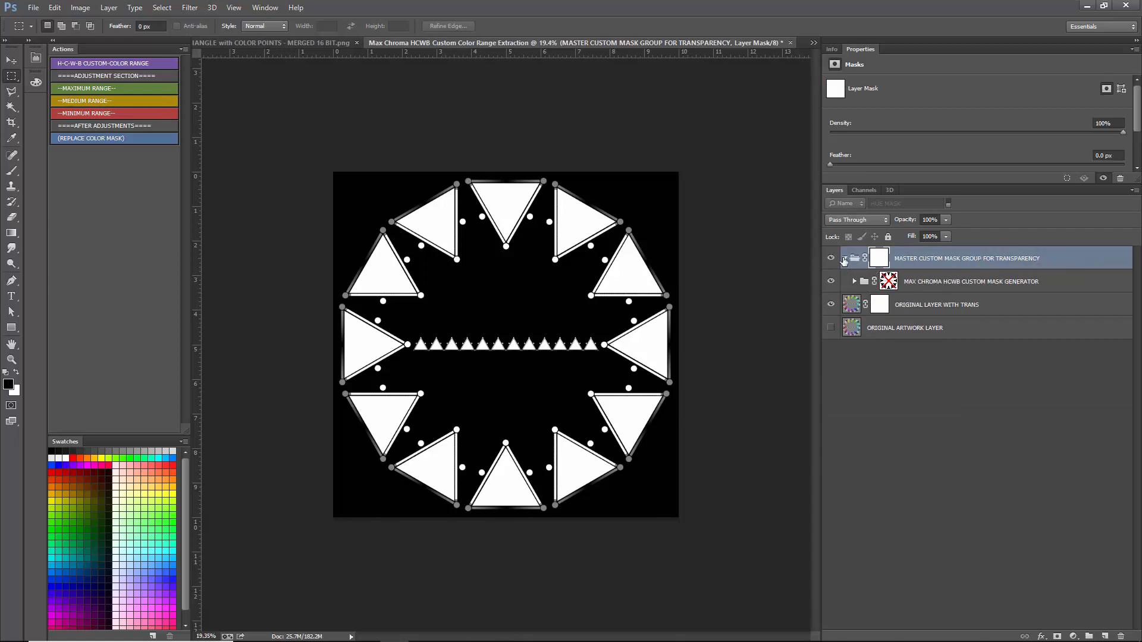
pyautogui.click(969, 286)
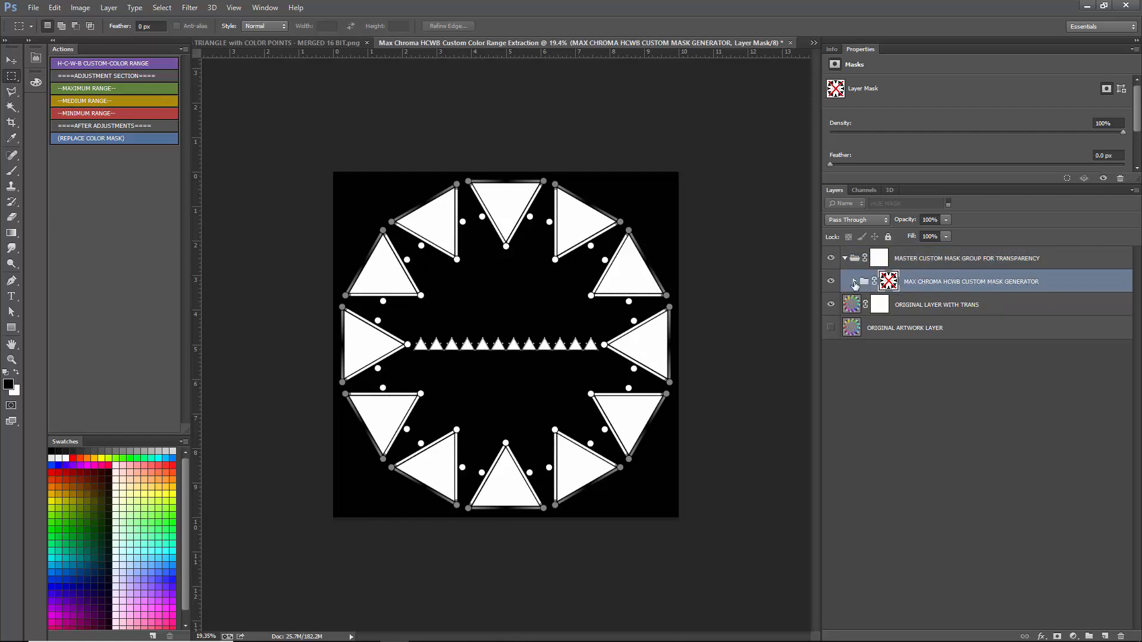
pyautogui.click(854, 281)
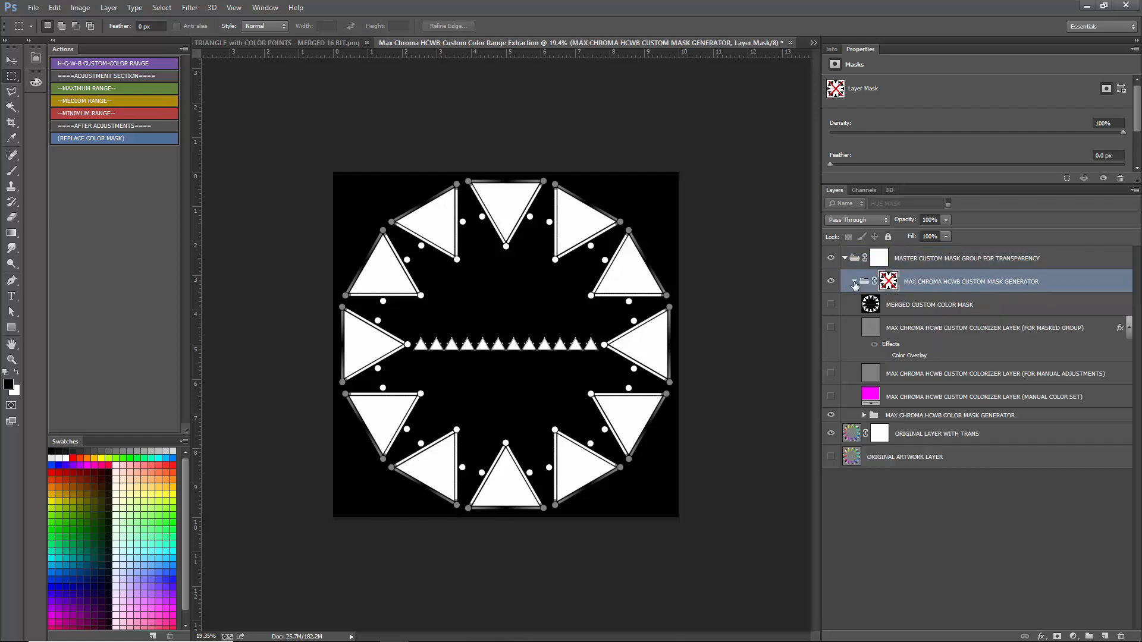
pyautogui.click(953, 309)
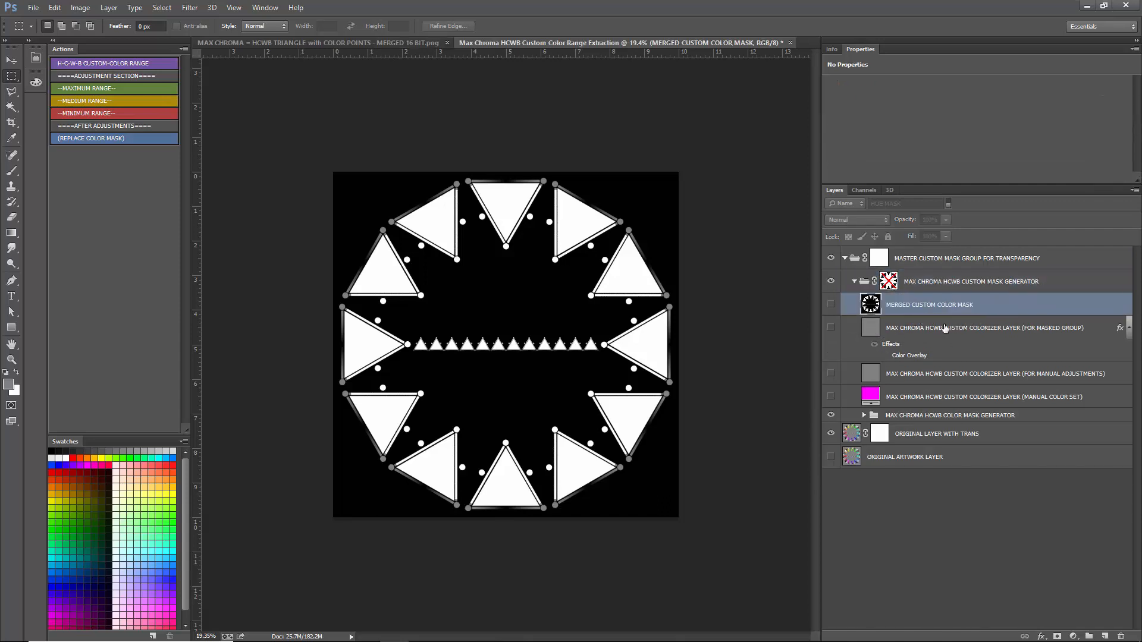
pyautogui.click(904, 332)
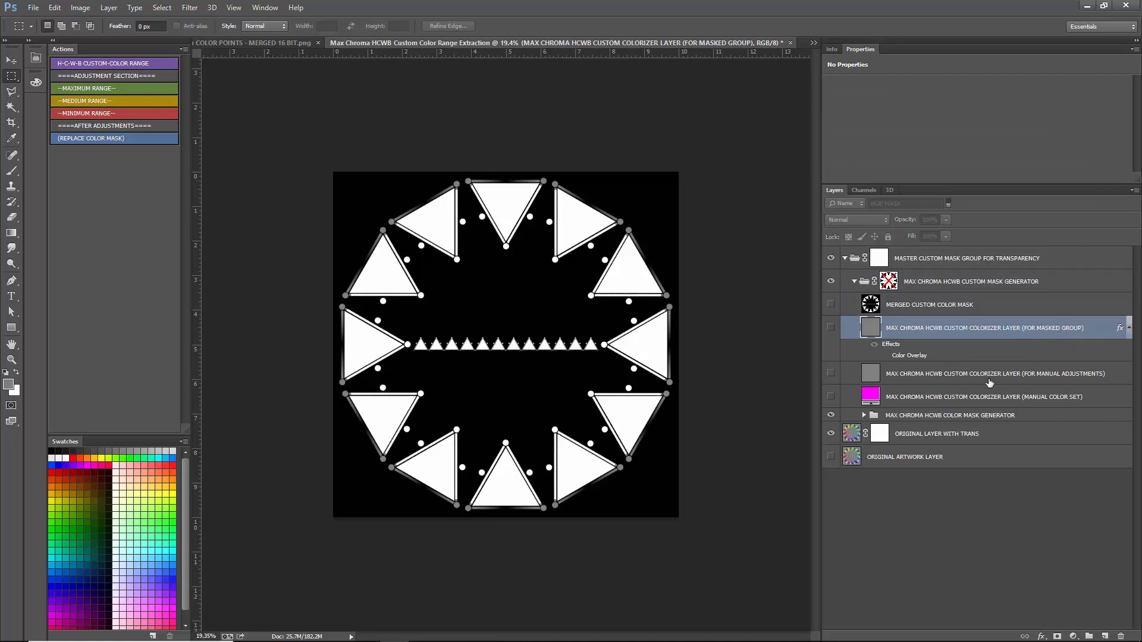
pyautogui.click(1076, 384)
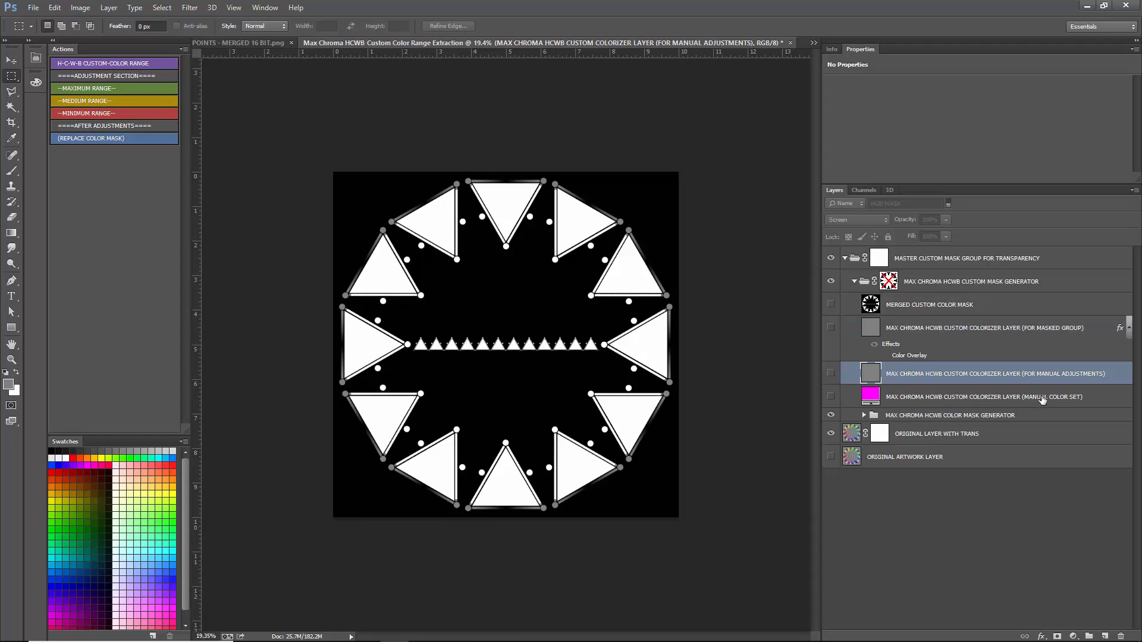
# - Briefly show and hide the MANUAL COLOR SET colorizer layer and the FOR MANUAL ADJUSTMENTS colorizer layer
pyautogui.click(832, 397)
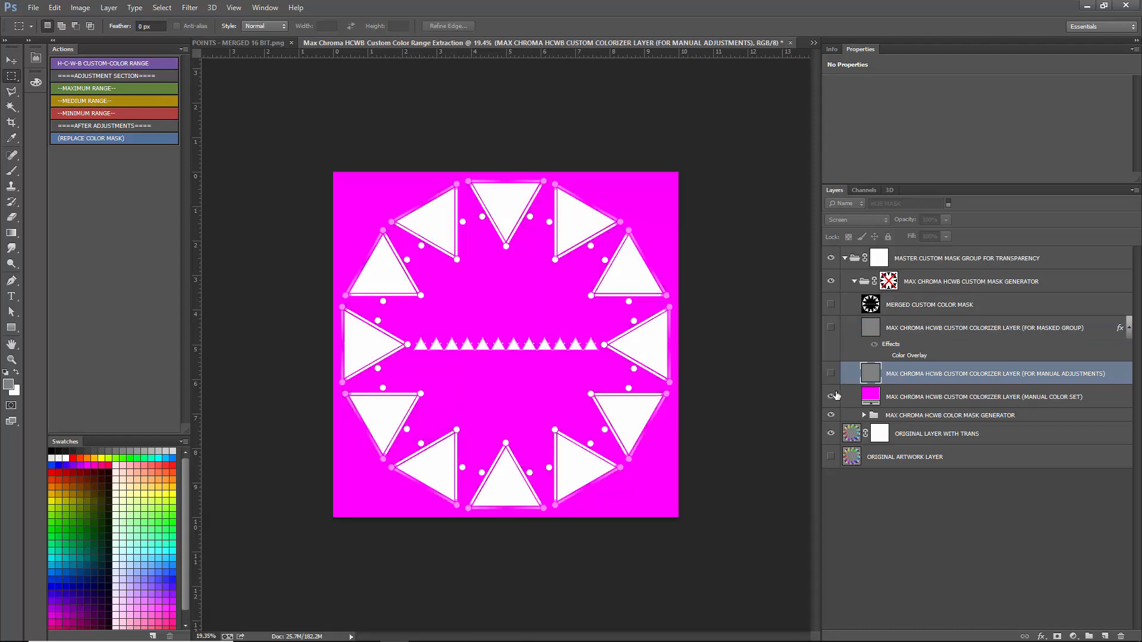
pyautogui.click(832, 396)
pyautogui.click(830, 372)
pyautogui.click(831, 373)
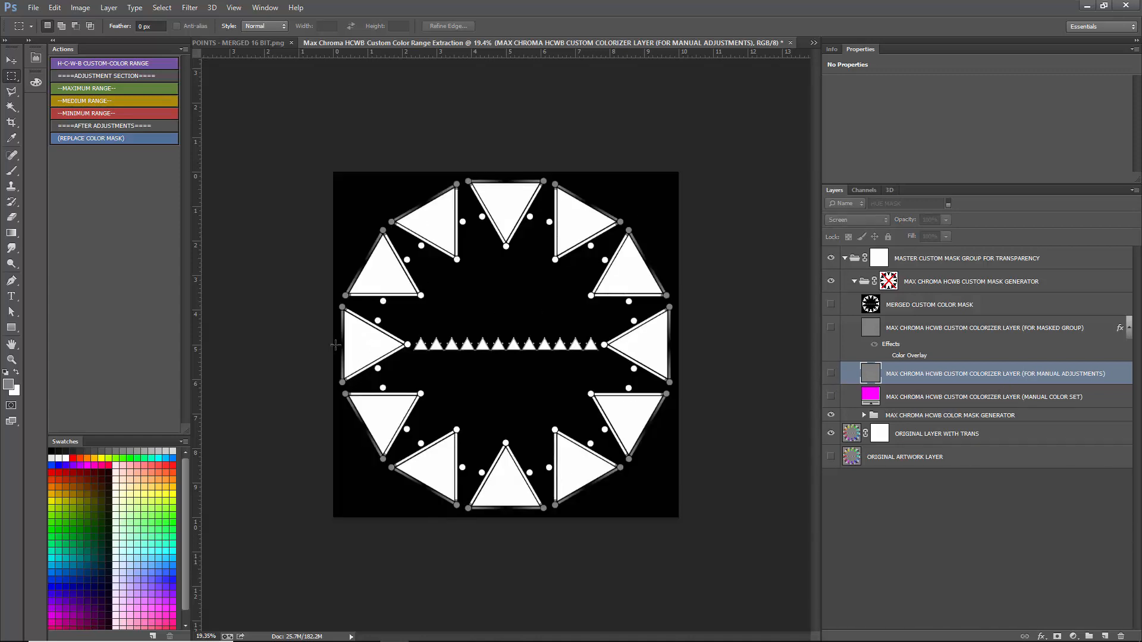
# - Expand the COLOR MASK GENERATOR group and the CUSTOM COLOR MASTER GROUP inside it
pyautogui.click(946, 416)
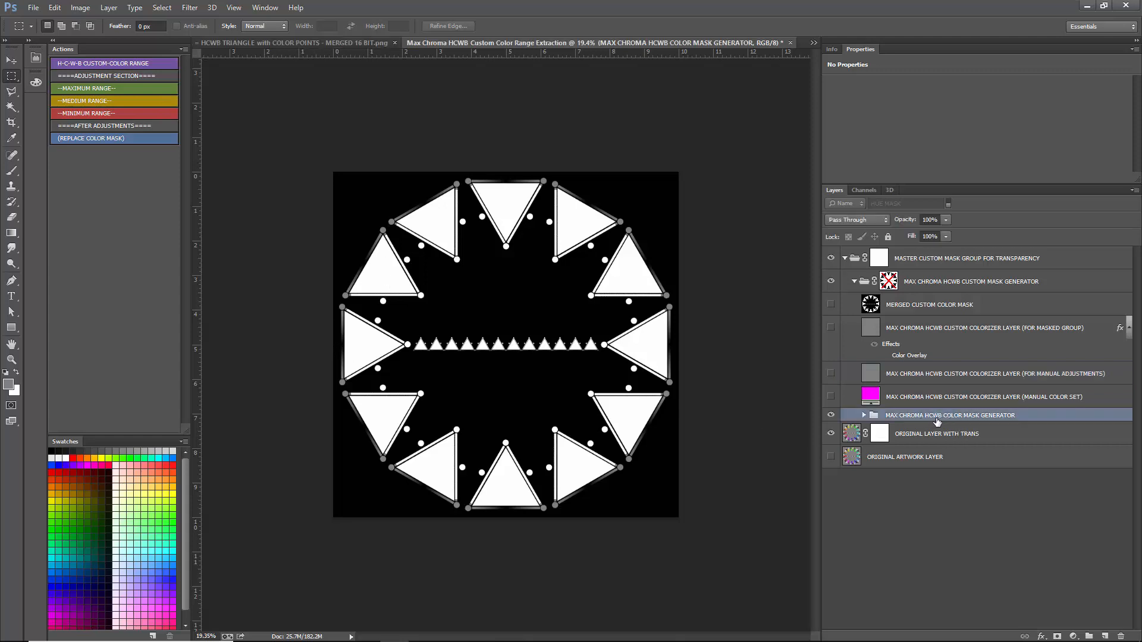
pyautogui.click(864, 416)
pyautogui.click(956, 441)
pyautogui.click(971, 429)
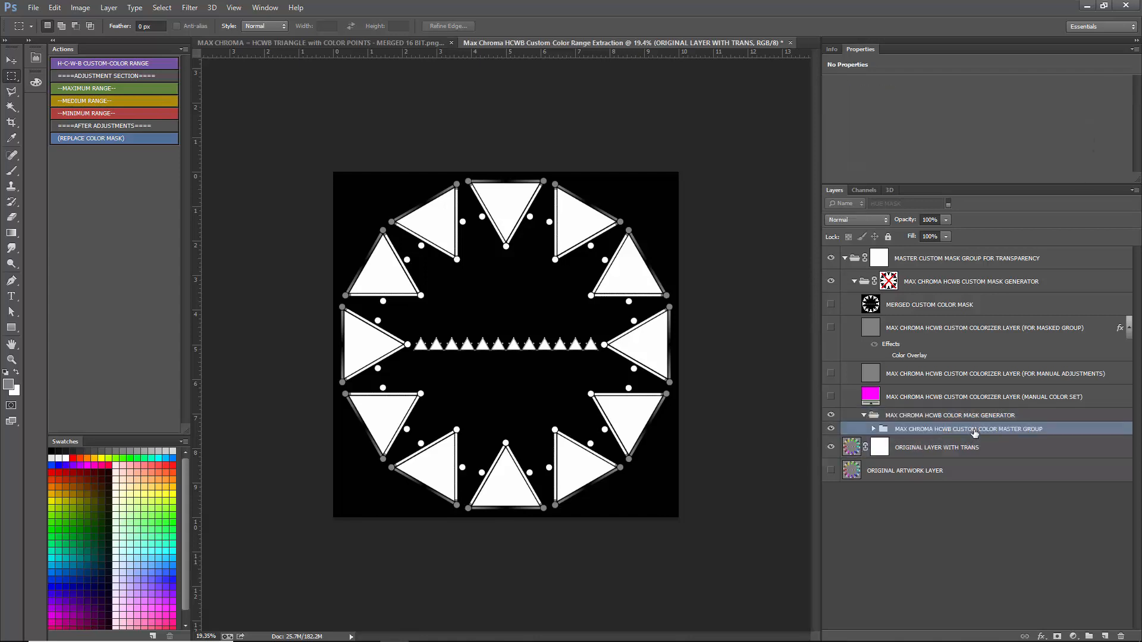
pyautogui.click(873, 429)
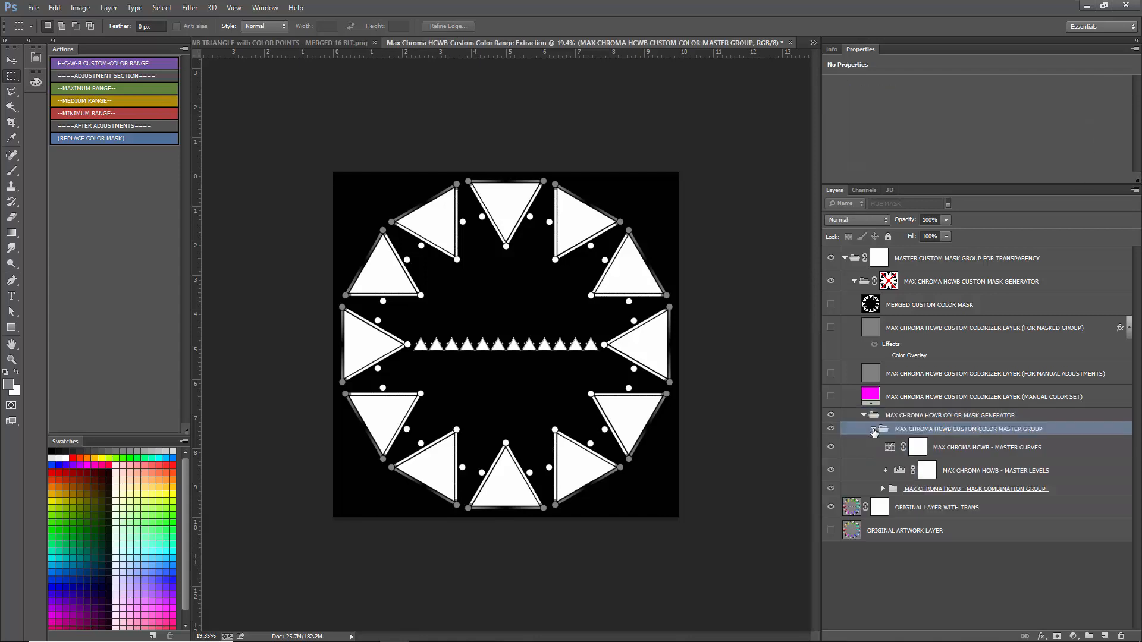
# - Go through the MASTER CURVES and MASTER LEVELS adjustments, and expand the MASK COMBINATION GROUP
pyautogui.click(955, 449)
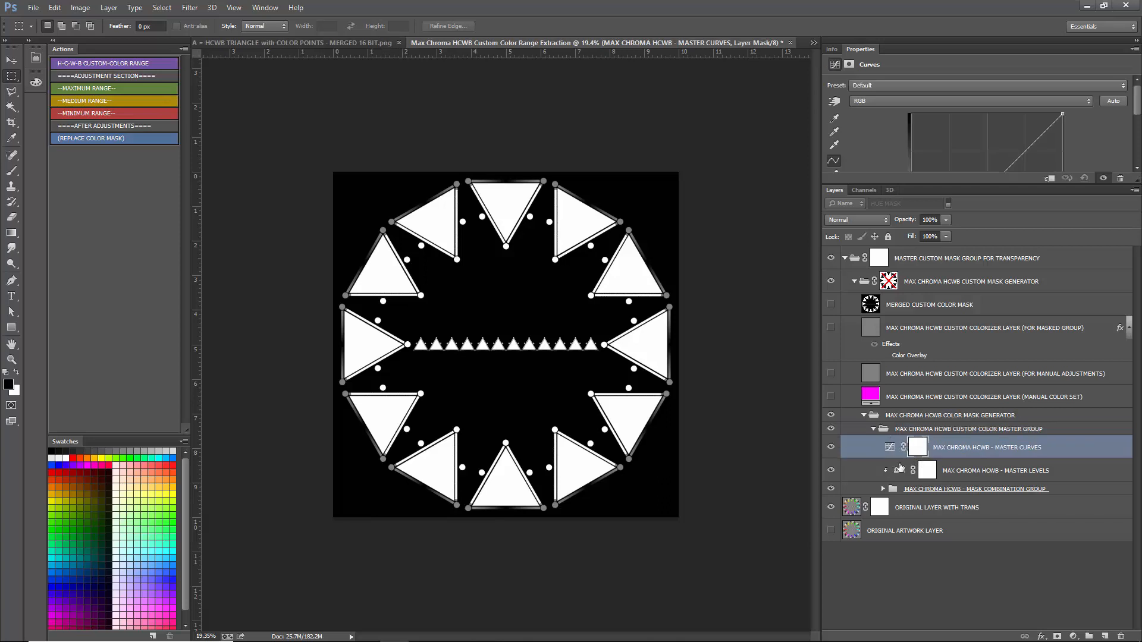
pyautogui.click(899, 468)
pyautogui.click(903, 448)
pyautogui.click(958, 489)
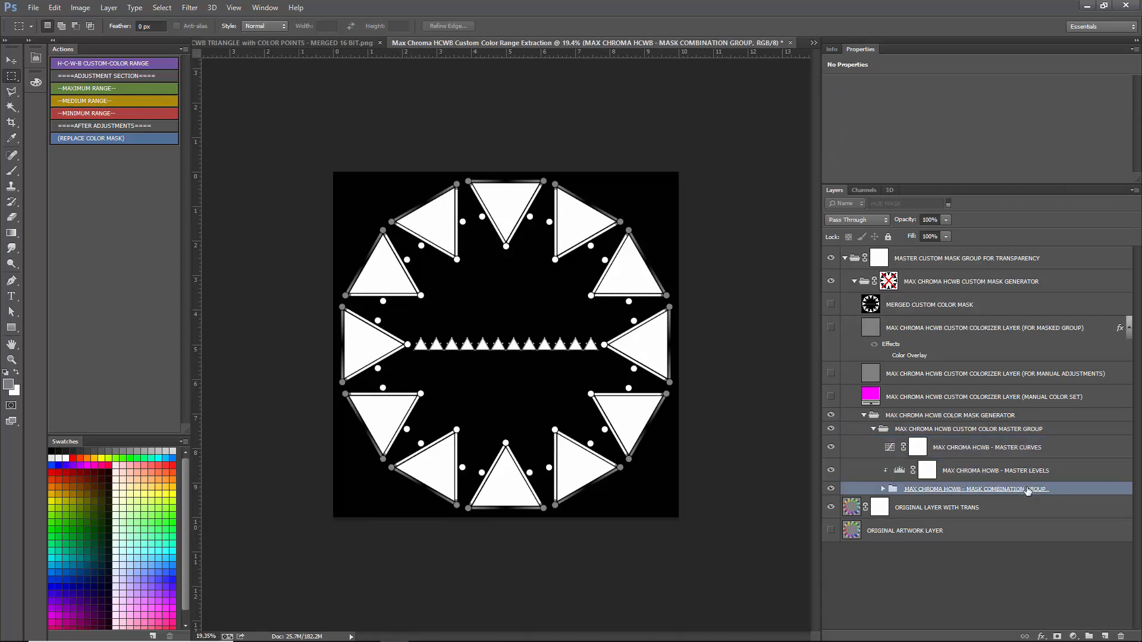
pyautogui.click(884, 490)
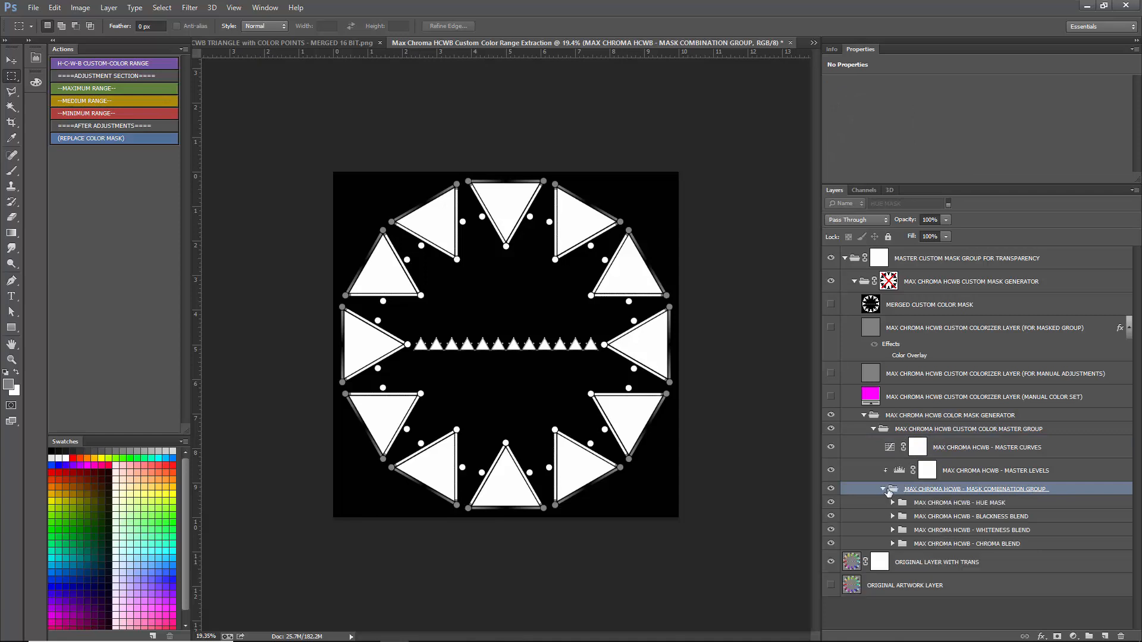
# - Go through the HUE MASK, BLACKNESS BLEND, WHITENESS BLEND and CHROMA BLEND groups inside the MASK COMBINATION GROUP
pyautogui.click(989, 504)
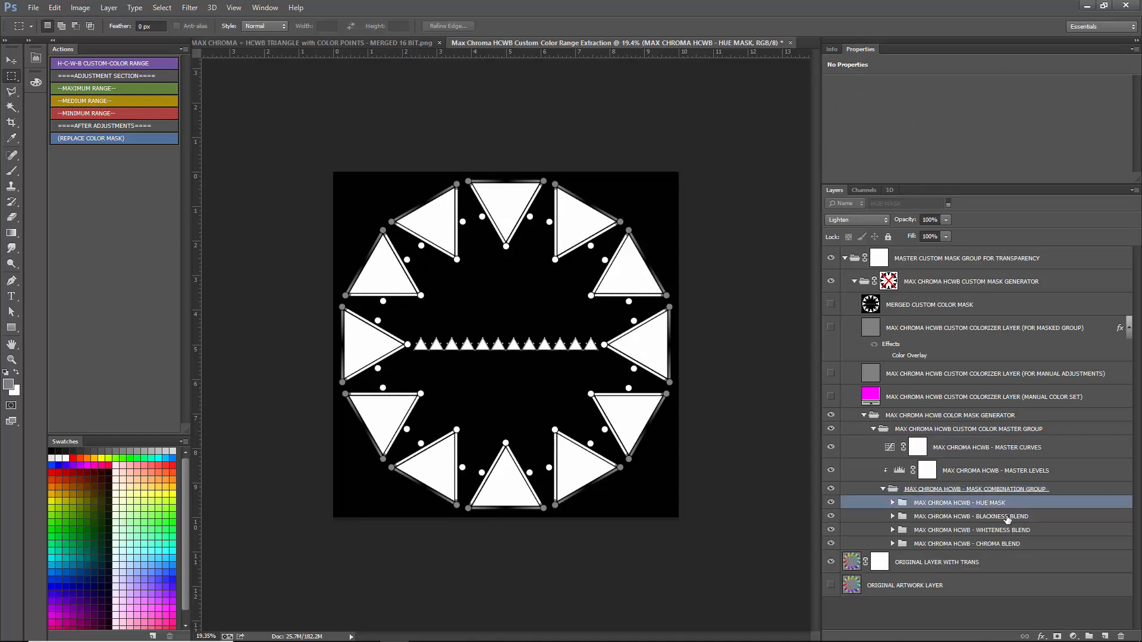
pyautogui.click(1006, 518)
pyautogui.click(1042, 532)
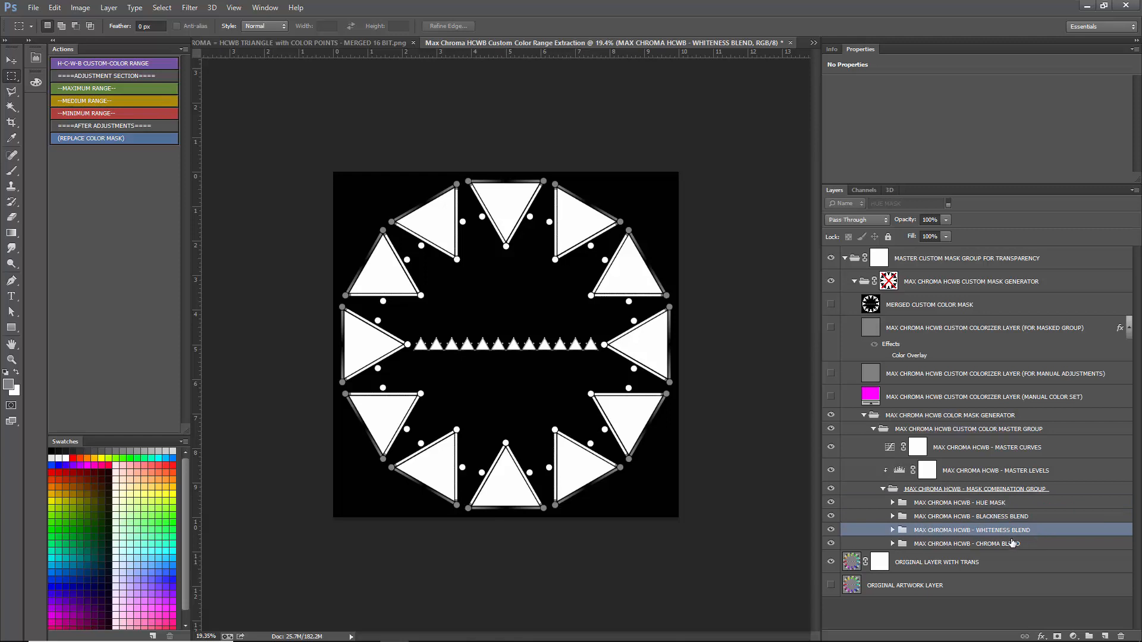
pyautogui.click(1047, 543)
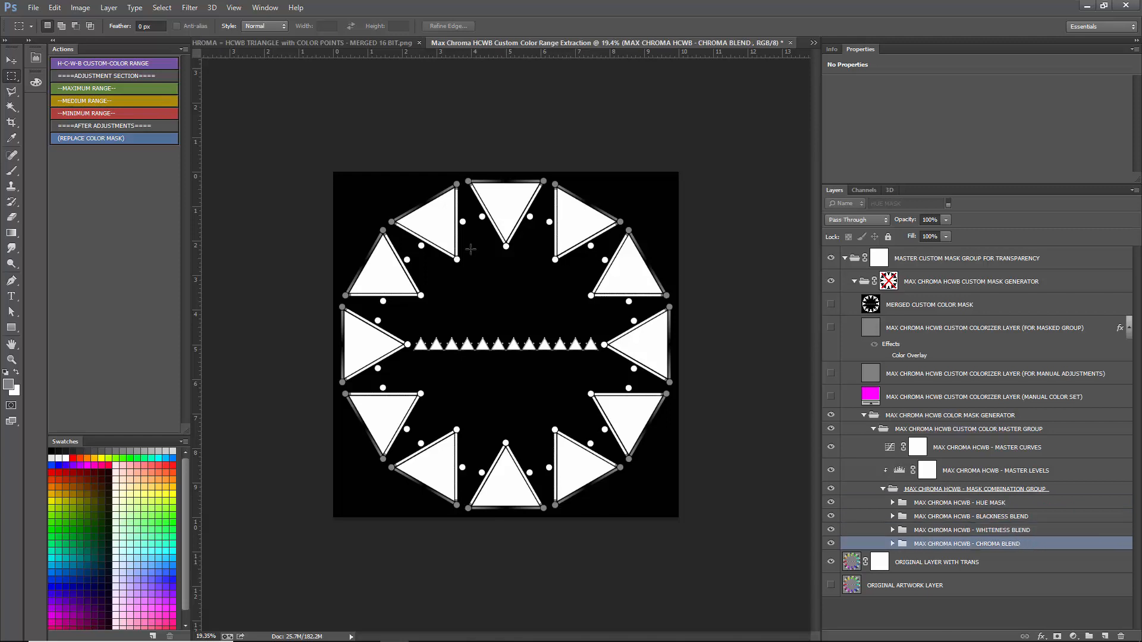
# - Hide the hue, blackness and whiteness groups so only CHROMA BLEND shows, and expand that group
pyautogui.scroll(1, 329, 324)
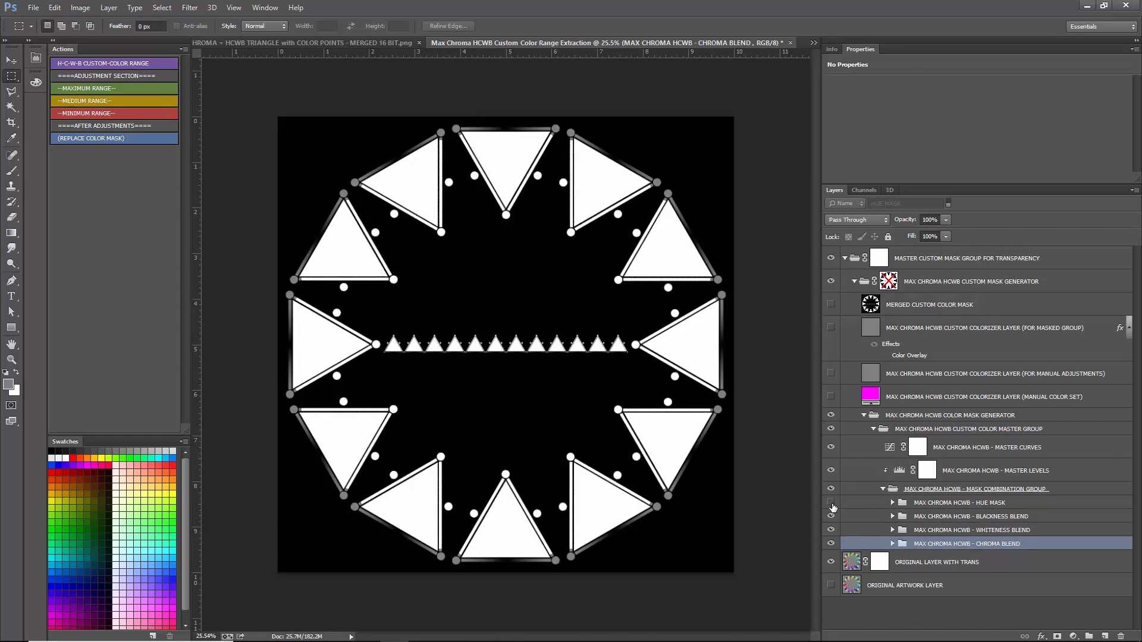
pyautogui.click(830, 528)
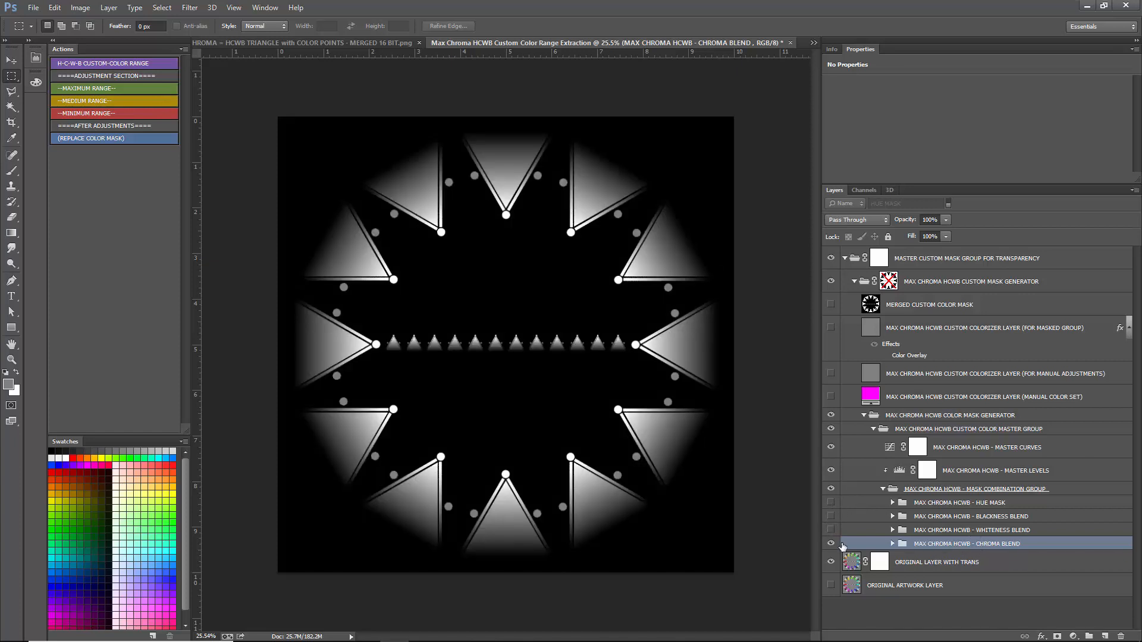
pyautogui.click(893, 544)
pyautogui.scroll(-2, 844, 518)
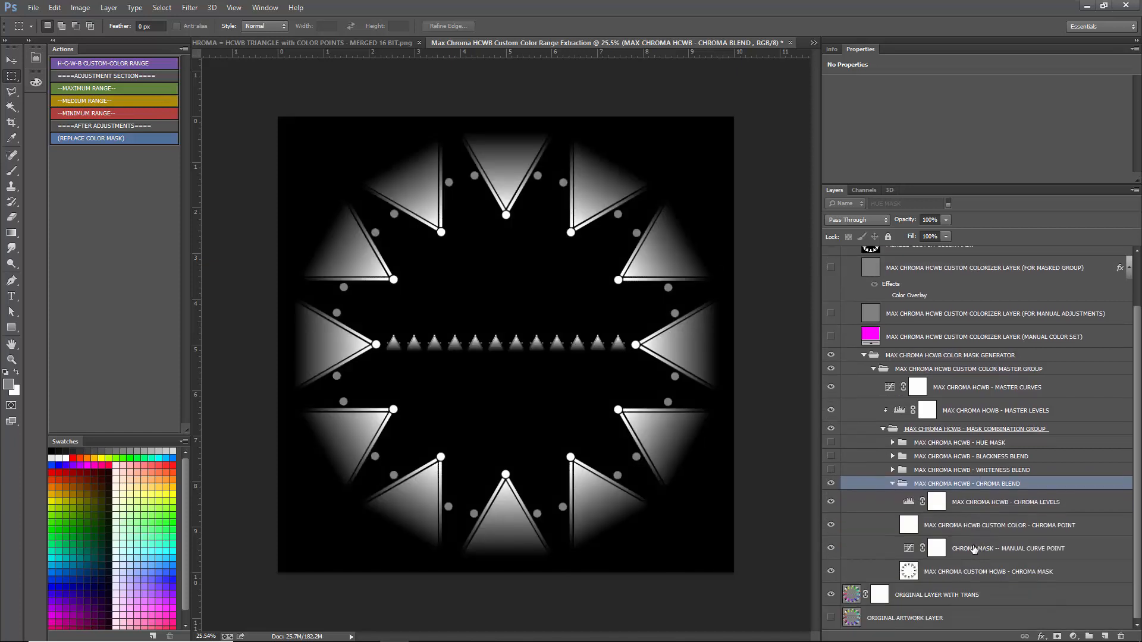
# - View the CHROMA MASK layer alone, and turn its chroma point and adjustment layers back on before collapsing CHROMA BLEND
pyautogui.moveTo(833, 506); pyautogui.dragTo(832, 548)
pyautogui.click(981, 527)
pyautogui.click(976, 576)
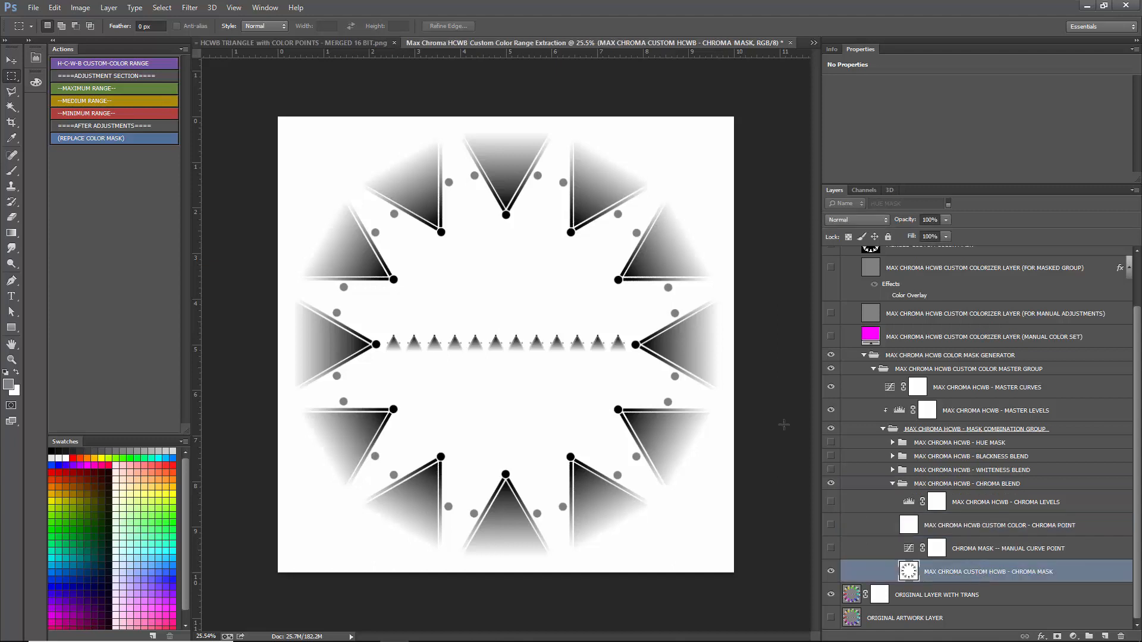
pyautogui.click(1008, 532)
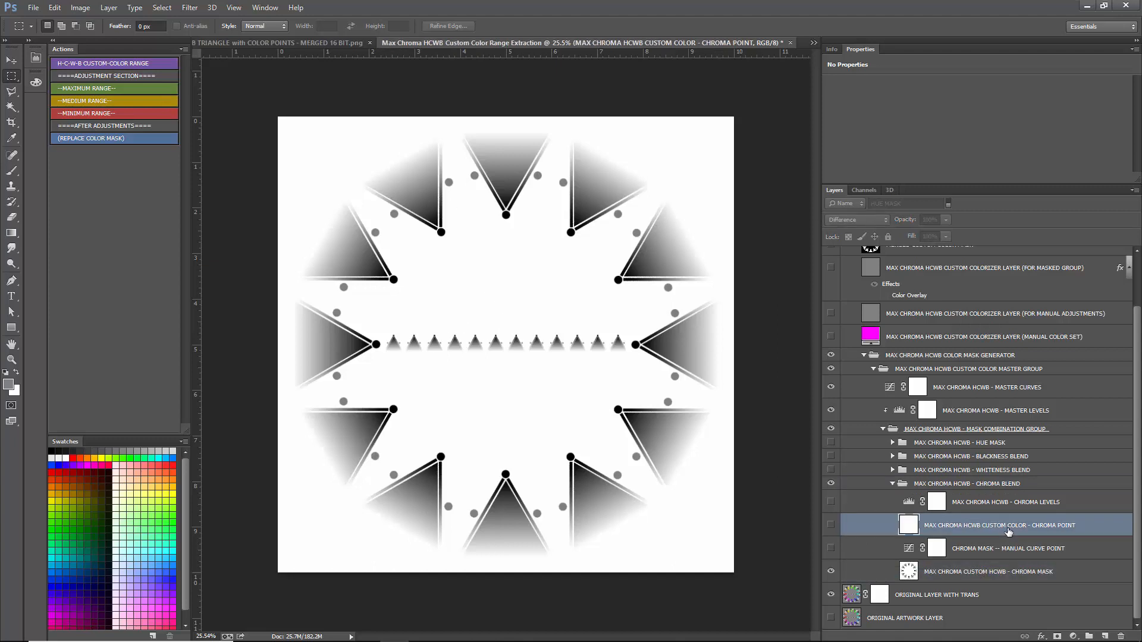
pyautogui.click(830, 526)
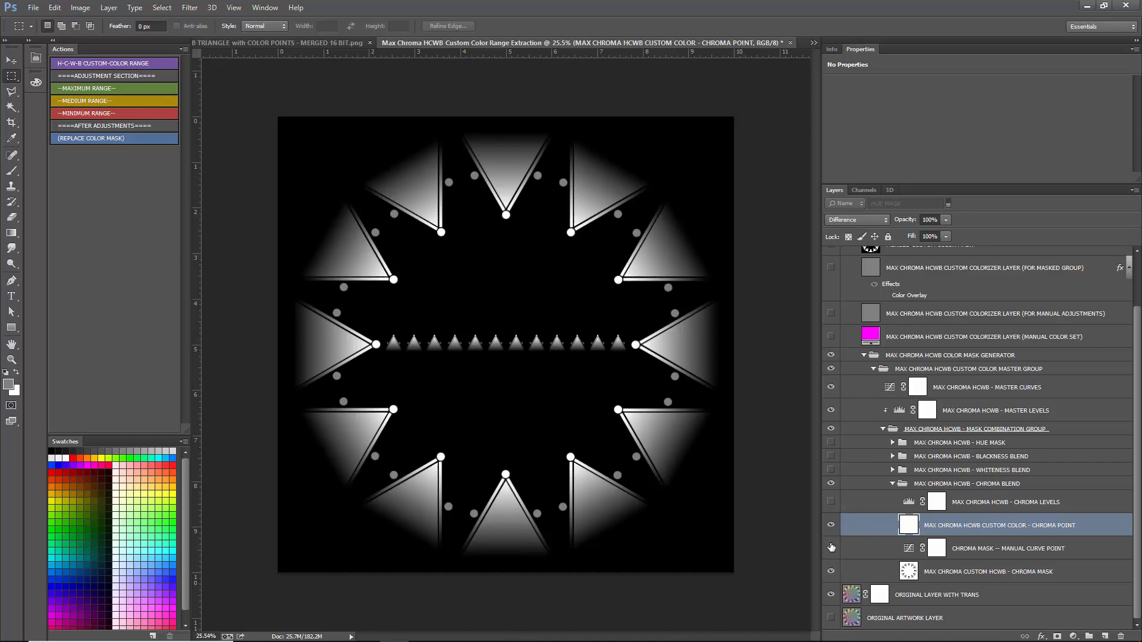
pyautogui.click(891, 484)
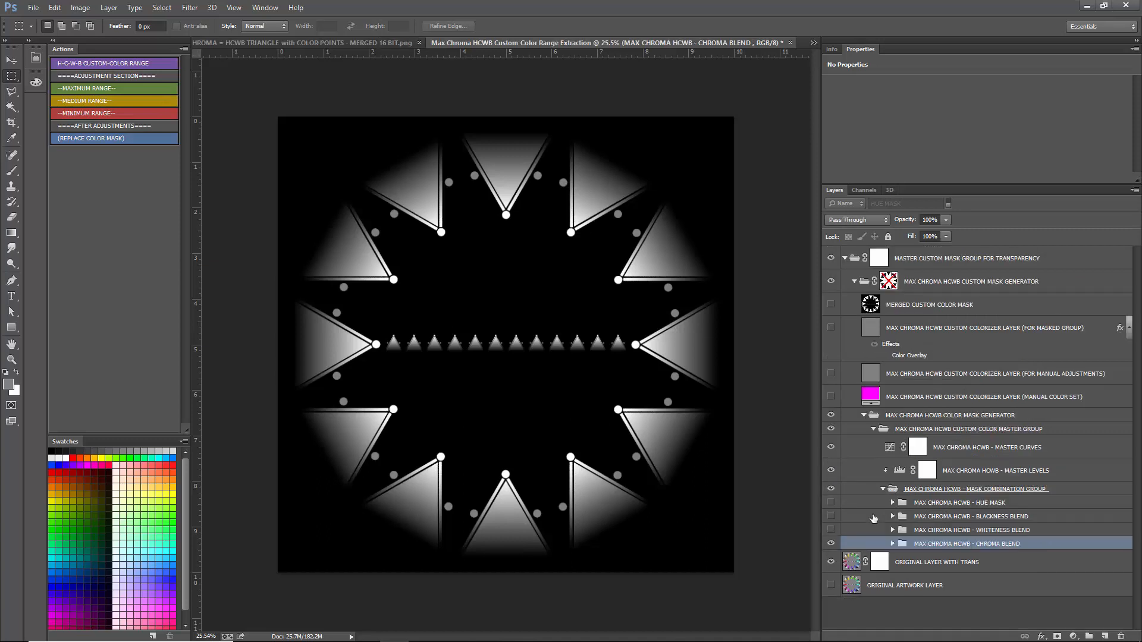
# - Show WHITENESS BLEND instead of CHROMA BLEND, and expand it together with its WHITENESS GROUP 1
pyautogui.click(831, 543)
pyautogui.click(831, 530)
pyautogui.click(922, 531)
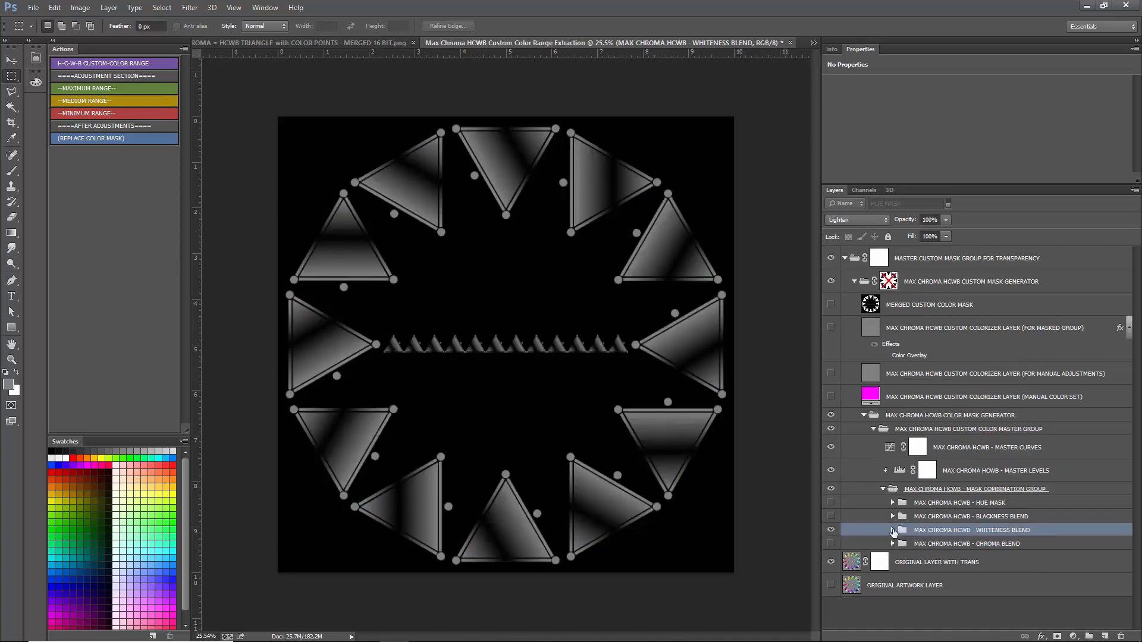
pyautogui.click(892, 530)
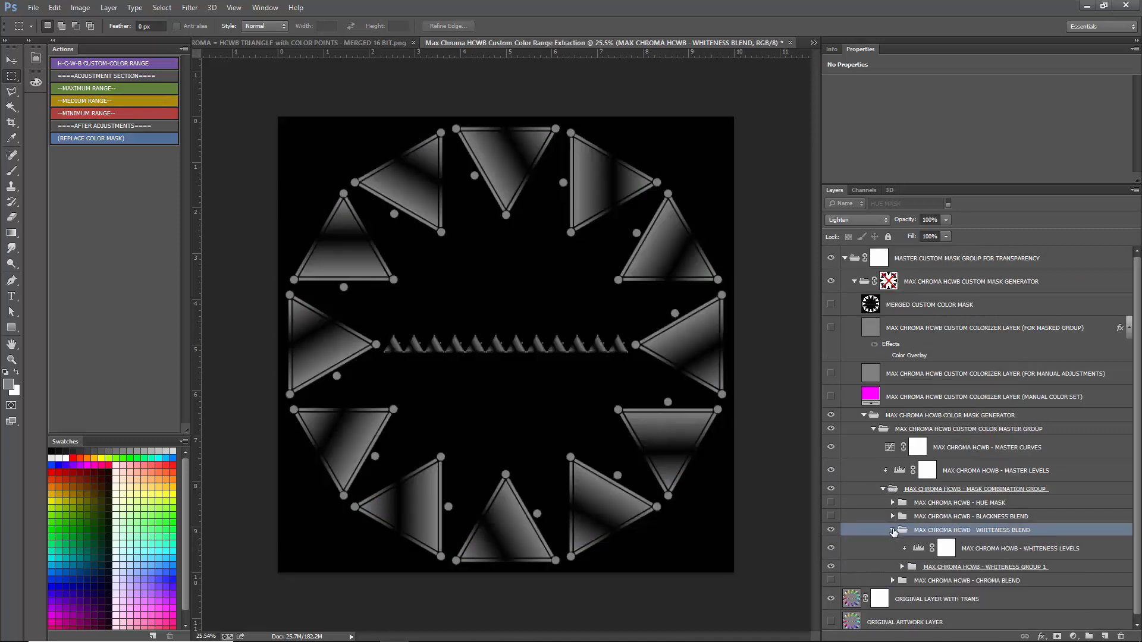
pyautogui.click(901, 567)
pyautogui.scroll(-2, 955, 520)
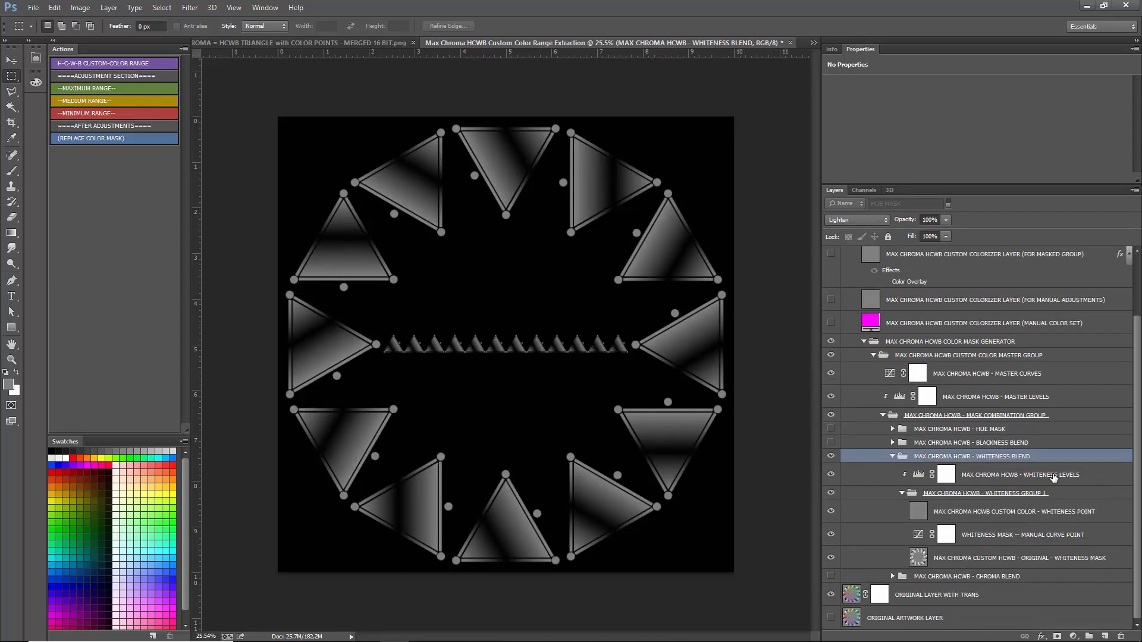
# - Hide the WHITENESS POINT and manual curve layers to view the ORIGINAL - WHITENESS MASK layer alone
pyautogui.click(958, 510)
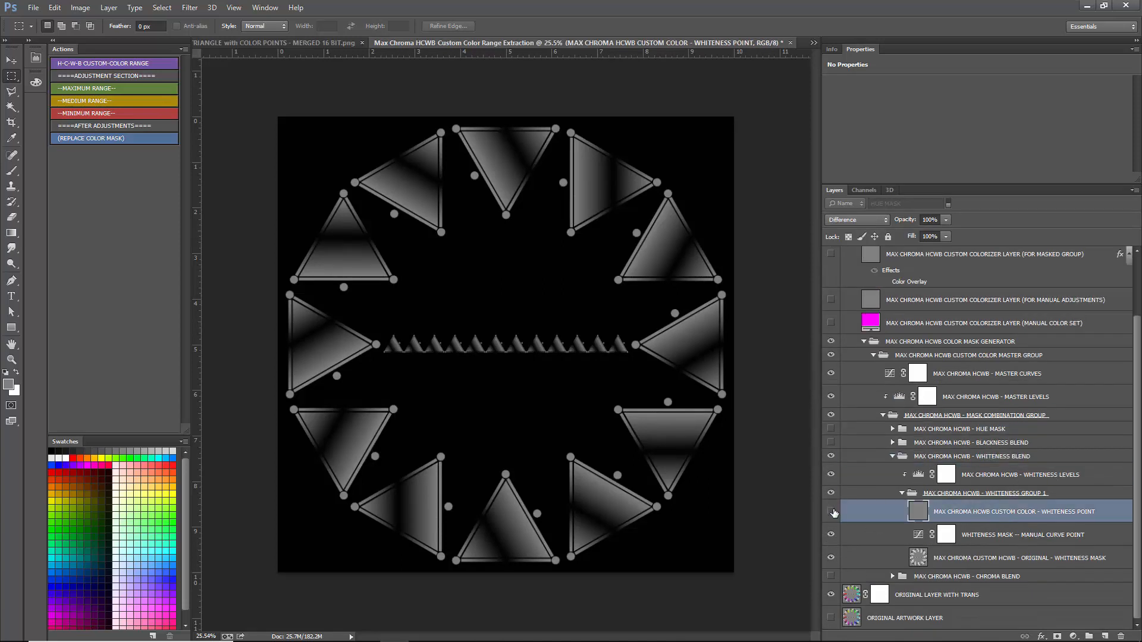
pyautogui.moveTo(834, 513); pyautogui.dragTo(831, 535)
pyautogui.click(979, 558)
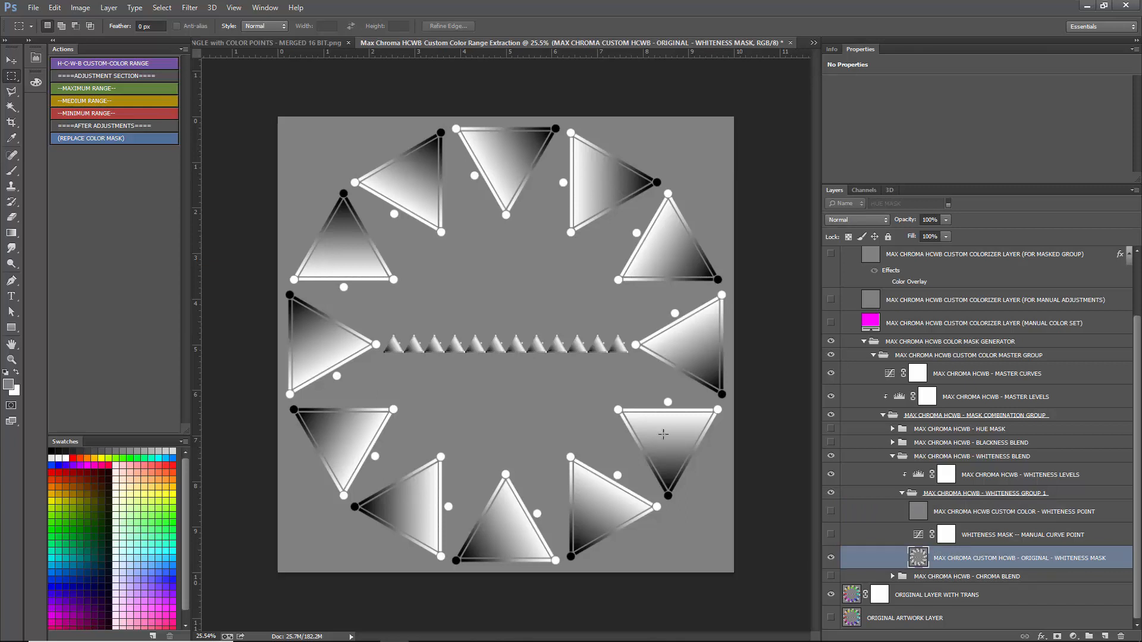
# - View the WHITENESS POINT layer on its own, and restore the whiteness mask layers before collapsing WHITENESS BLEND
pyautogui.click(830, 559)
pyautogui.click(830, 511)
pyautogui.click(963, 513)
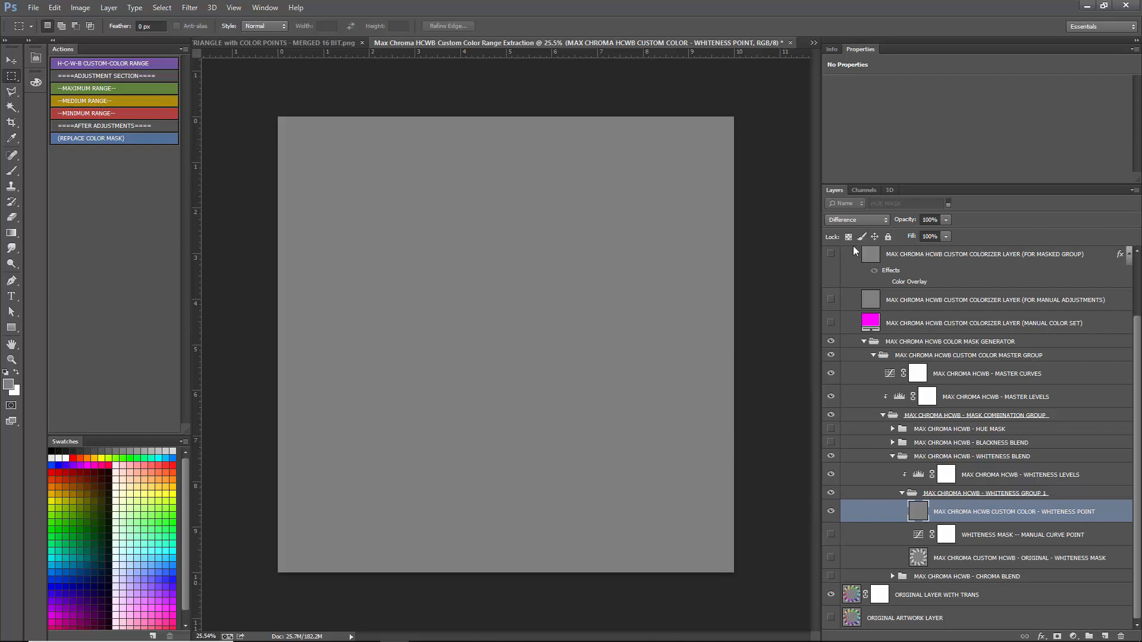
pyautogui.click(831, 556)
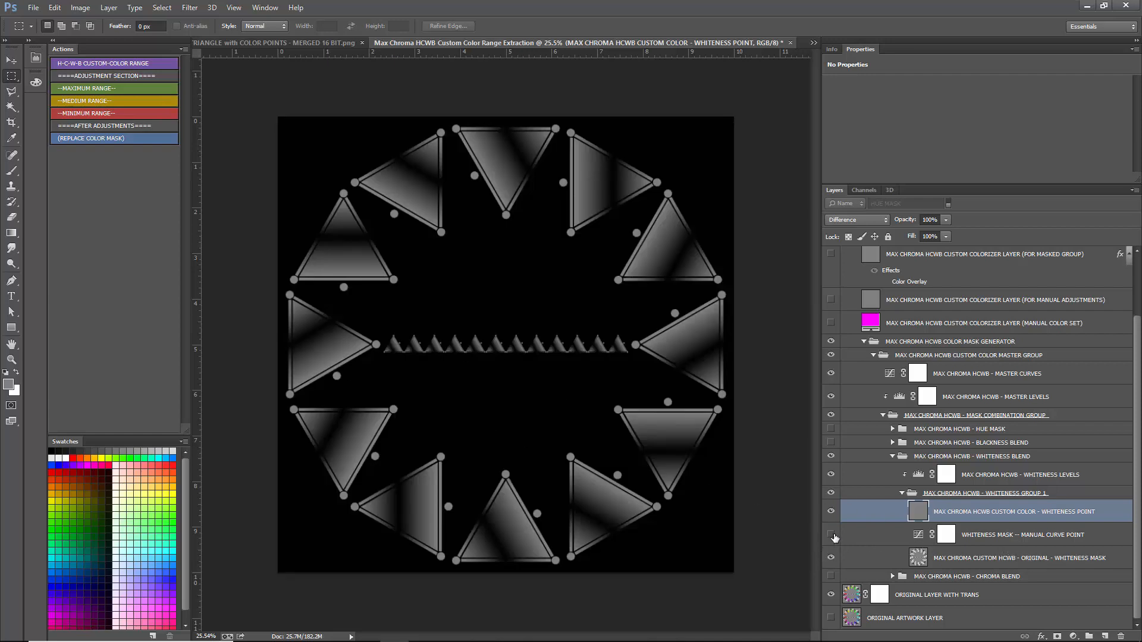
pyautogui.click(895, 458)
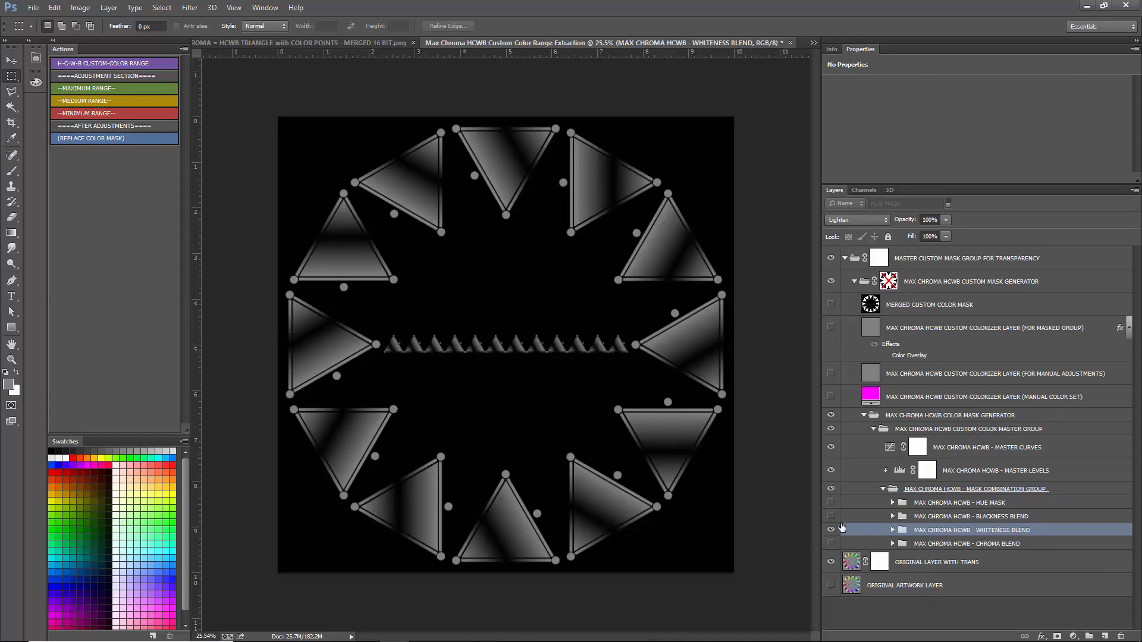
# - Show BLACKNESS BLEND instead of WHITENESS BLEND, and look through its BLACKNESS GROUP 1 layers before collapsing it
pyautogui.click(831, 529)
pyautogui.click(831, 515)
pyautogui.click(892, 516)
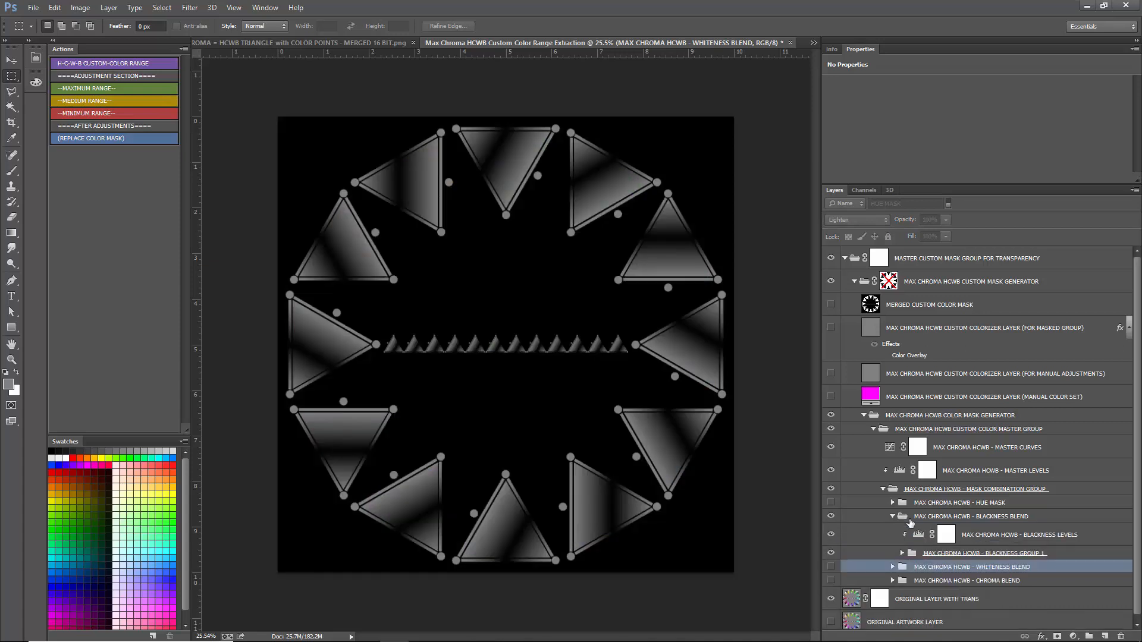
pyautogui.click(902, 554)
pyautogui.scroll(-2, 954, 580)
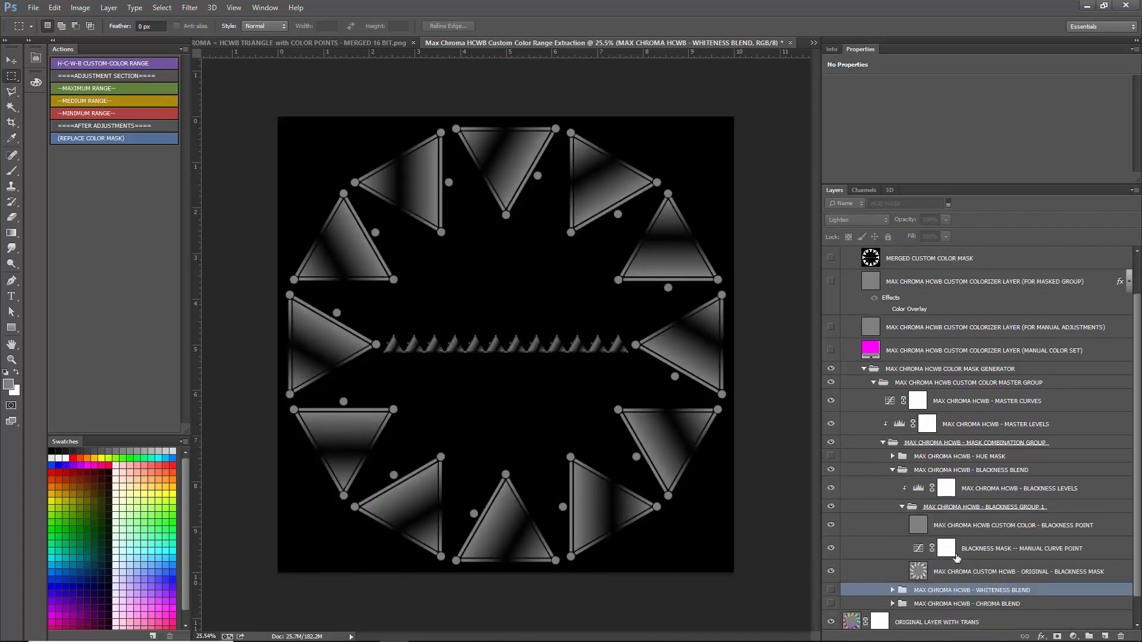
pyautogui.click(892, 469)
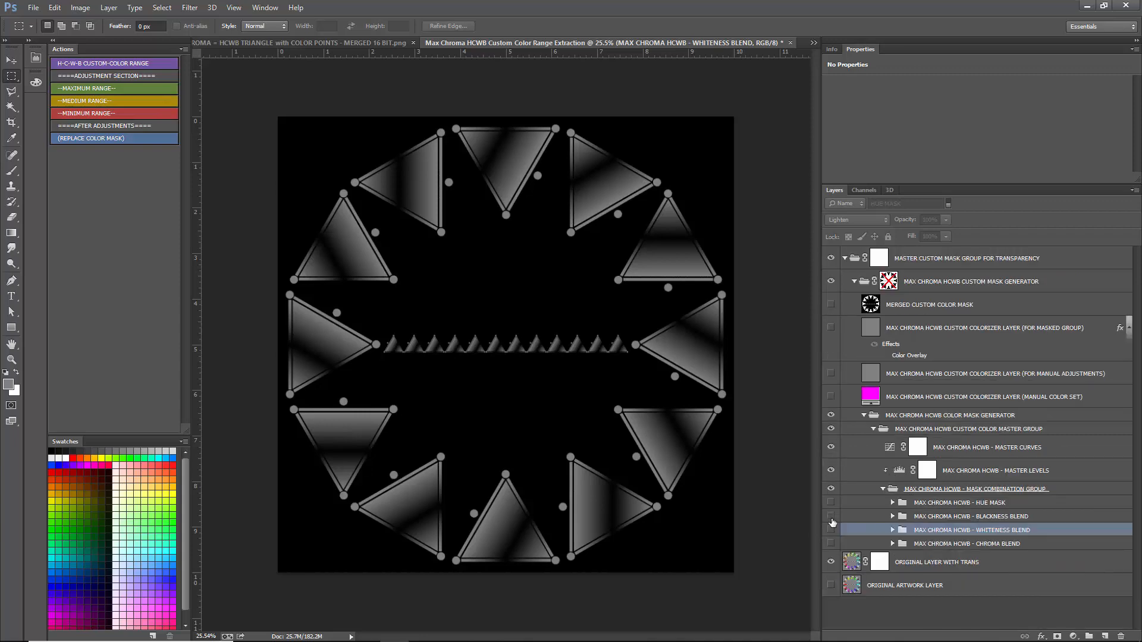
# - Show HUE MASK instead of BLACKNESS BLEND, and expand it with its HUE ANGLE LEVELS and Black & White adjustments hidden
pyautogui.click(831, 516)
pyautogui.click(919, 509)
pyautogui.click(832, 503)
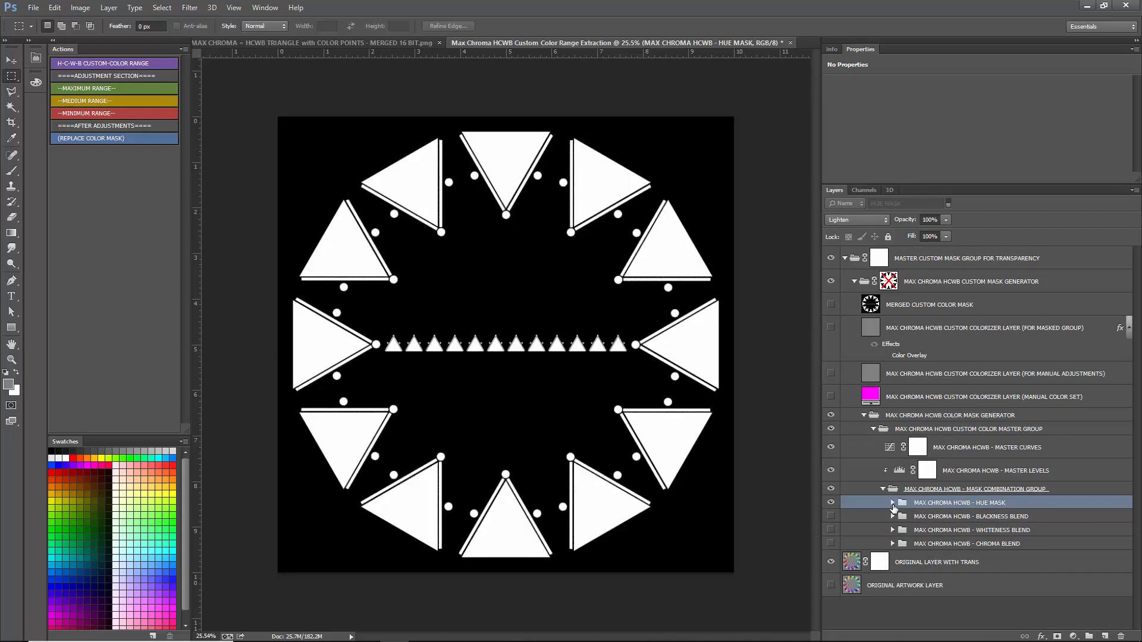
pyautogui.click(892, 503)
pyautogui.click(831, 520)
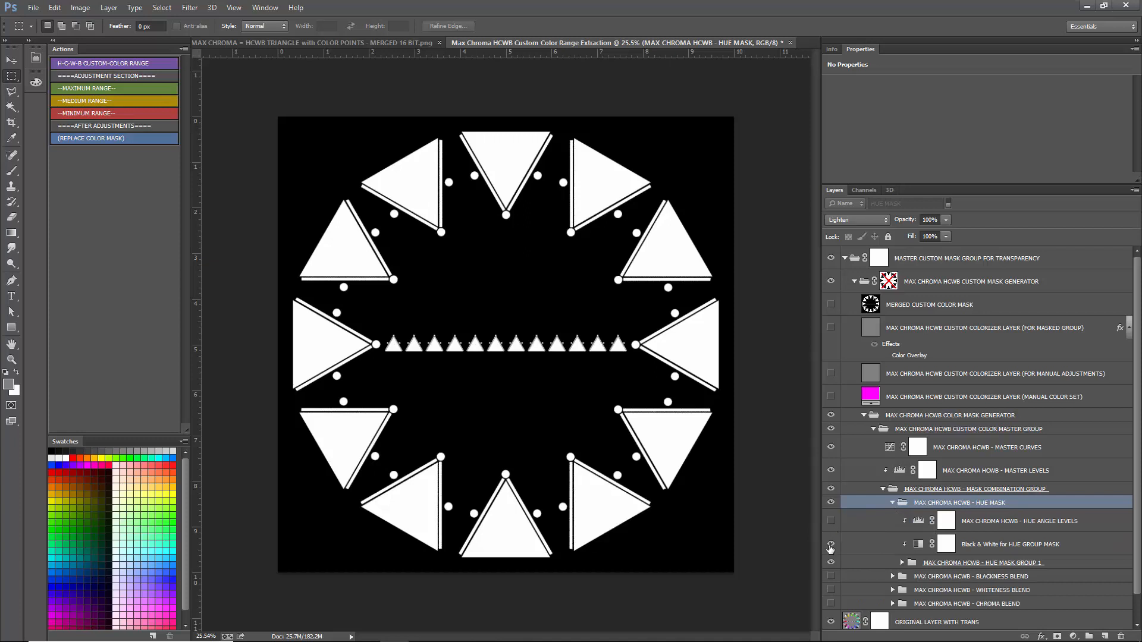
pyautogui.click(831, 545)
pyautogui.click(975, 563)
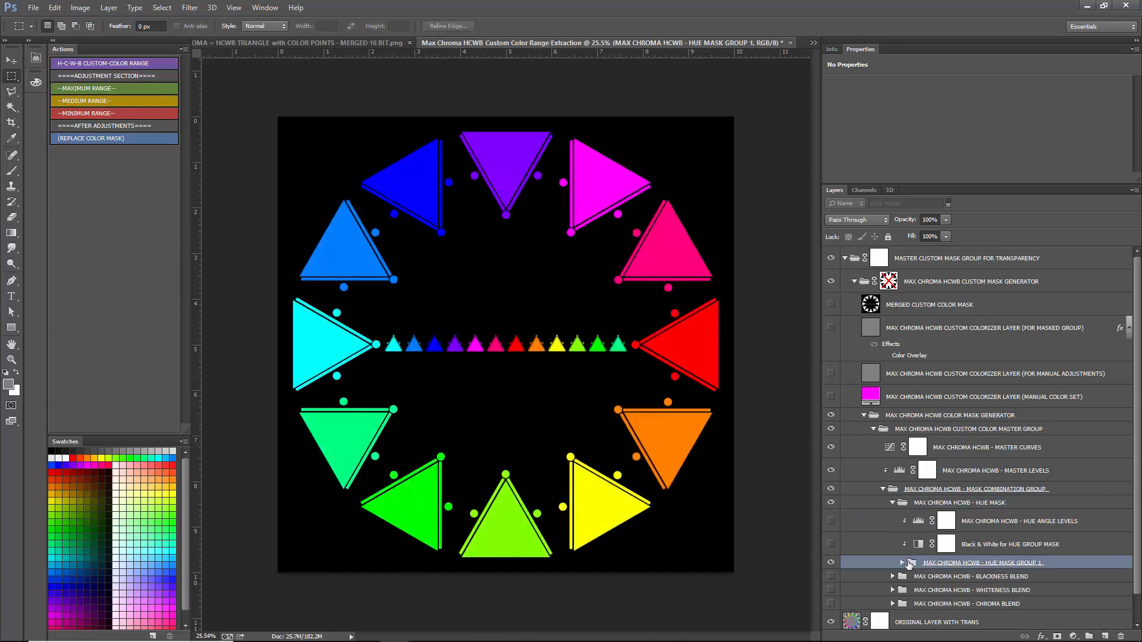
# - Expand HUE MASK GROUP 1 and go through its layers, selecting the HUE REVEALED POINT layer
pyautogui.click(906, 563)
pyautogui.scroll(-5, 1020, 529)
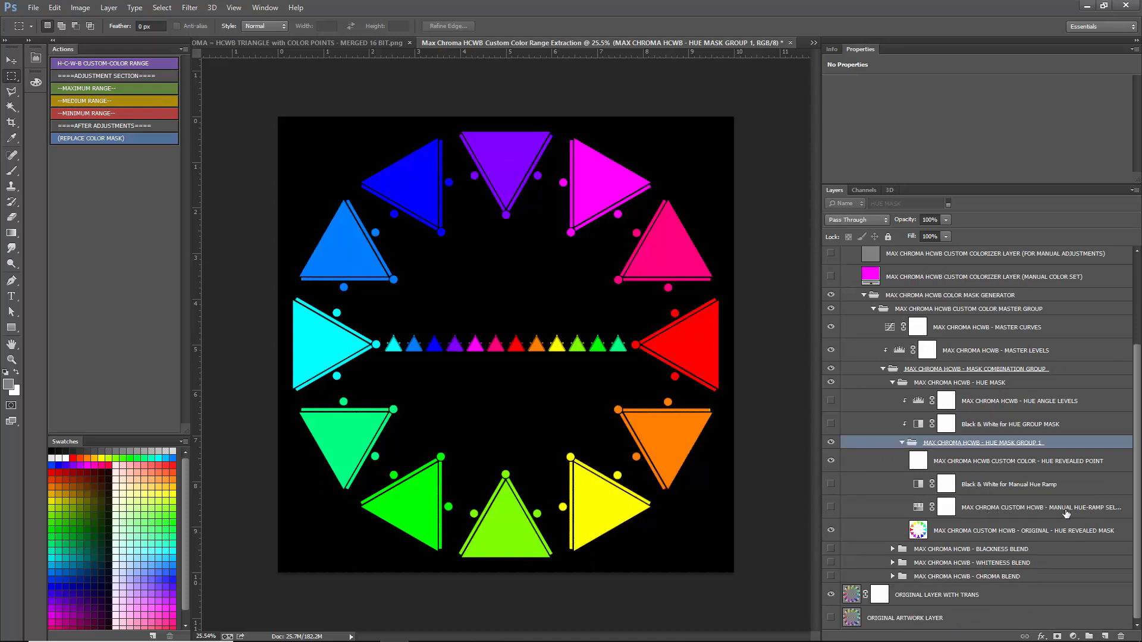
pyautogui.hotkey('shift', 'alt', 'e')
pyautogui.click(993, 466)
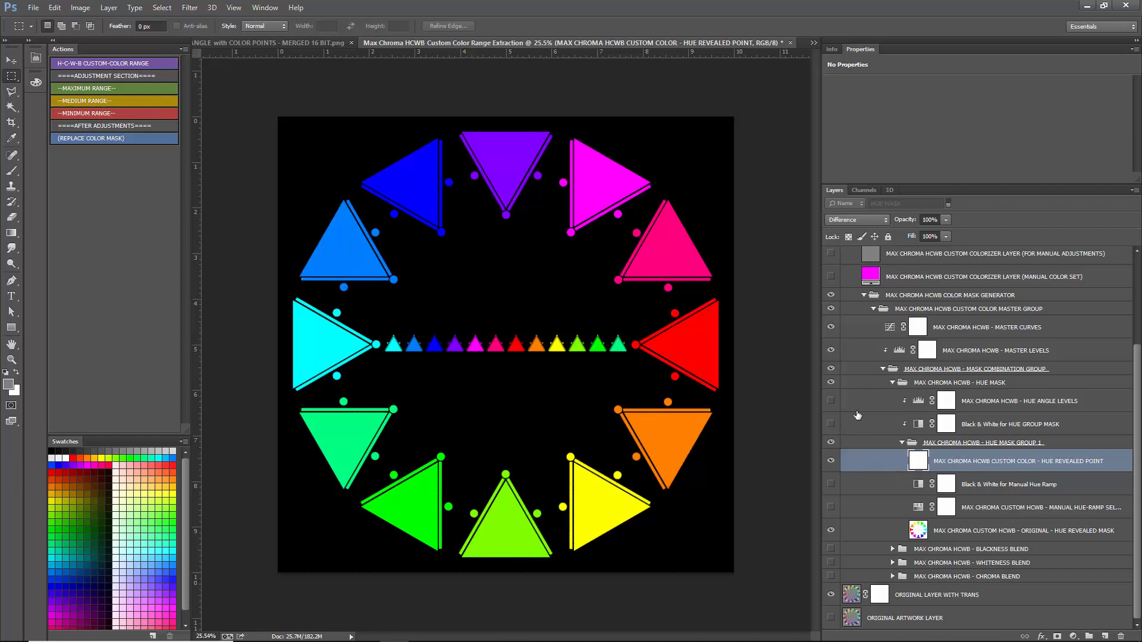
# - Turn the HUE GROUP MASK Black & White and HUE ANGLE LEVELS adjustments back on, and collapse the HUE MASK group
pyautogui.click(831, 423)
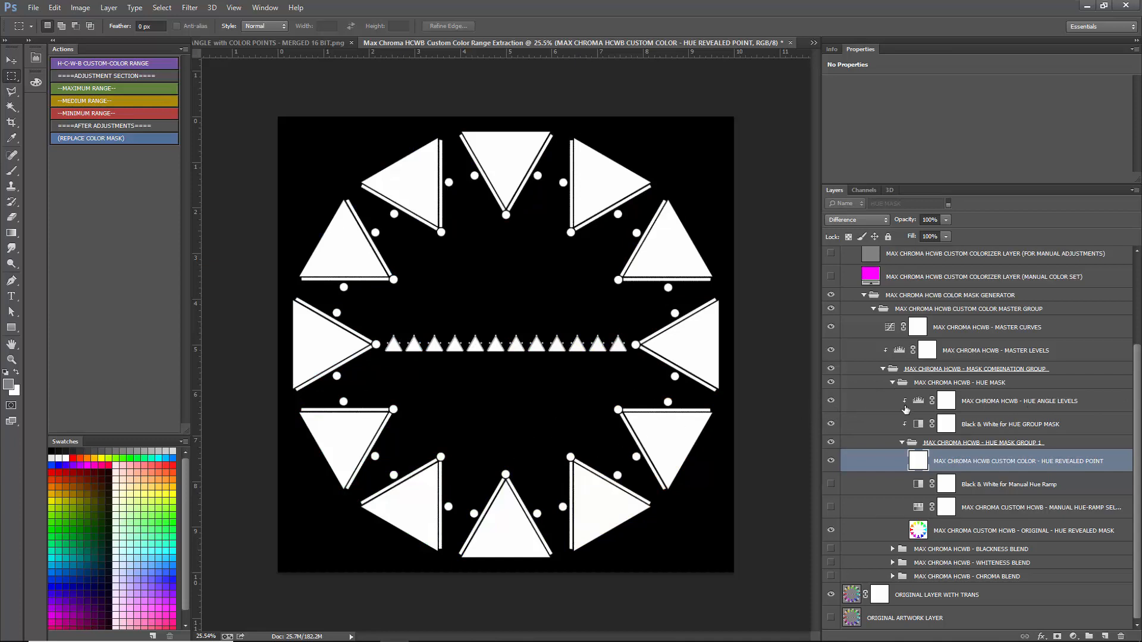
pyautogui.click(892, 385)
pyautogui.click(892, 384)
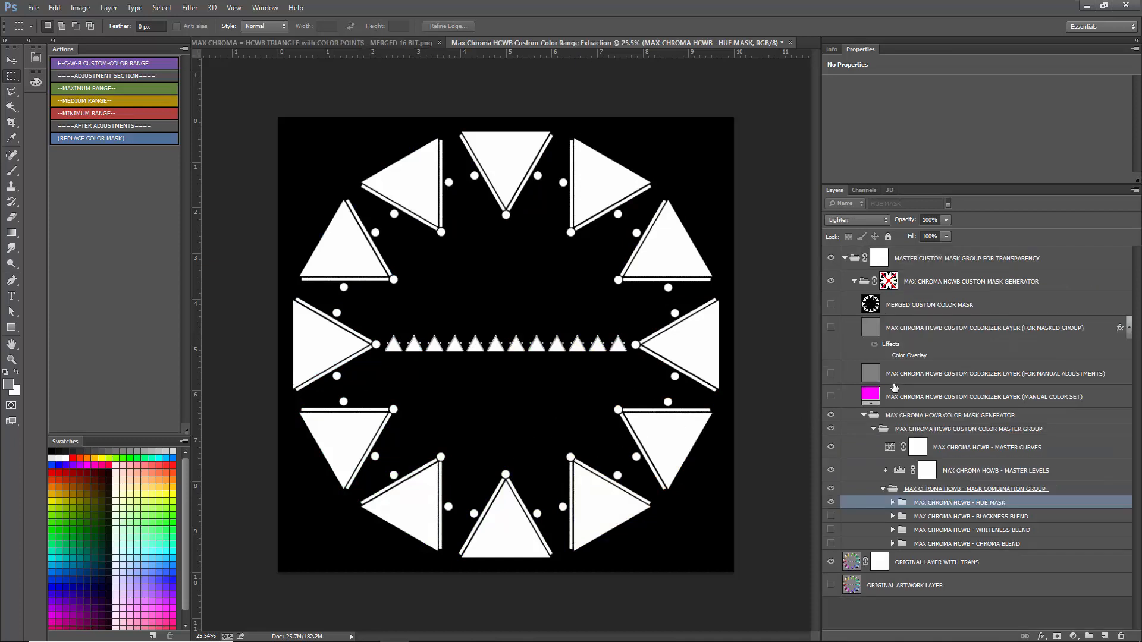
# - Hide the HUE MASK group and show the CHROMA BLEND and WHITENESS BLEND groups together
pyautogui.click(830, 503)
pyautogui.click(830, 543)
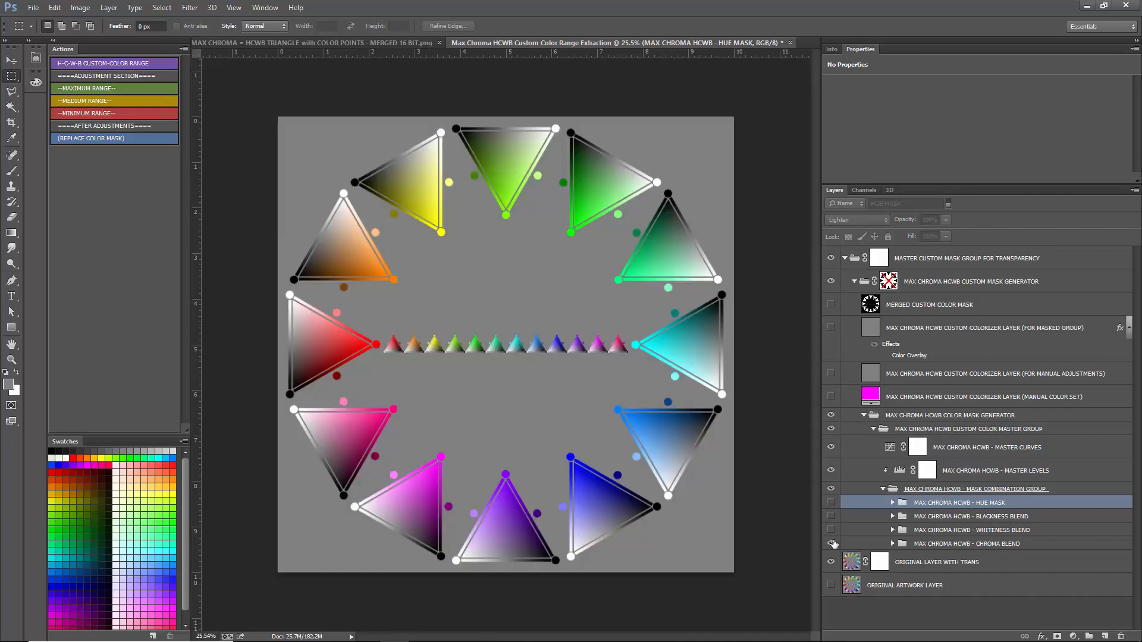
pyautogui.click(956, 543)
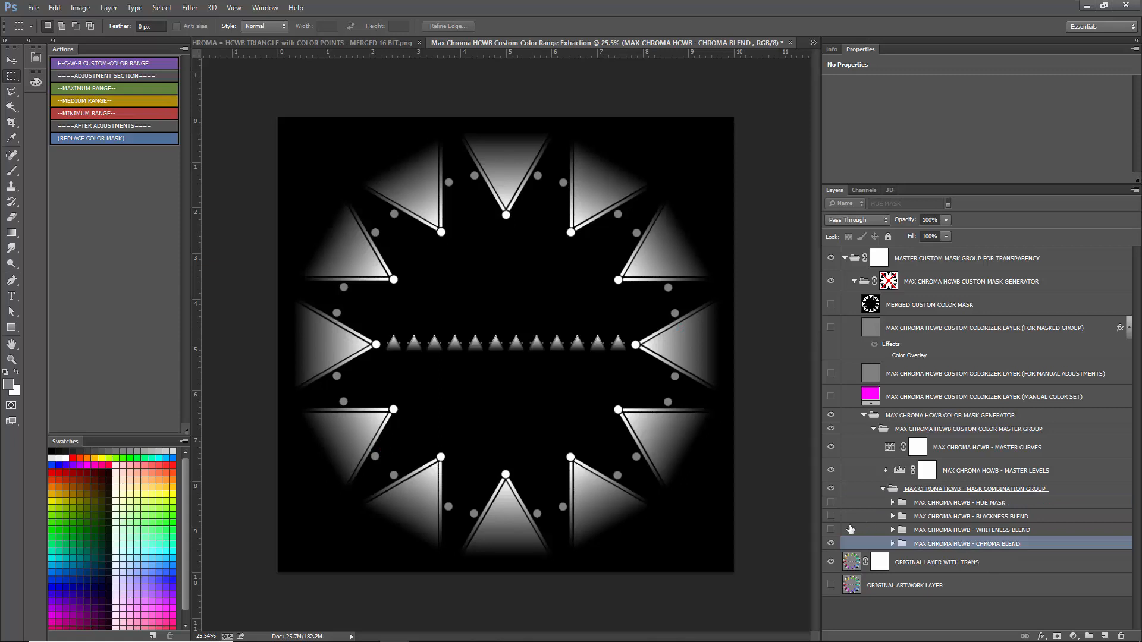
pyautogui.click(831, 529)
pyautogui.click(945, 535)
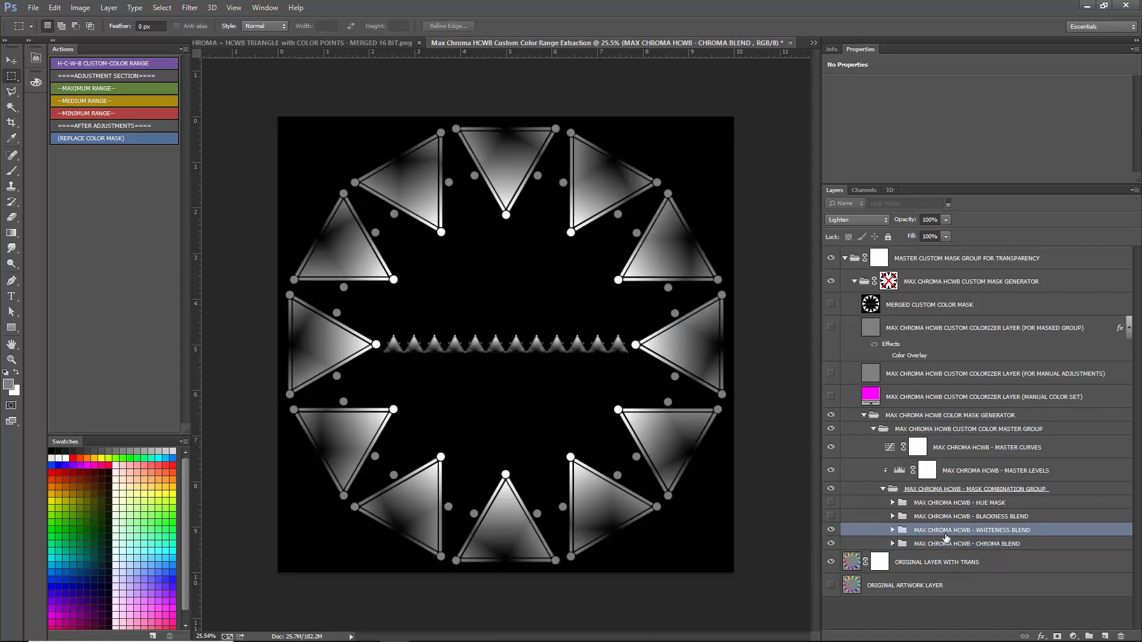
# - Compare the Screen and Linear Dodge (Add) blend modes on the WHITENESS BLEND group against Lighten, ending on Lighten
pyautogui.click(856, 220)
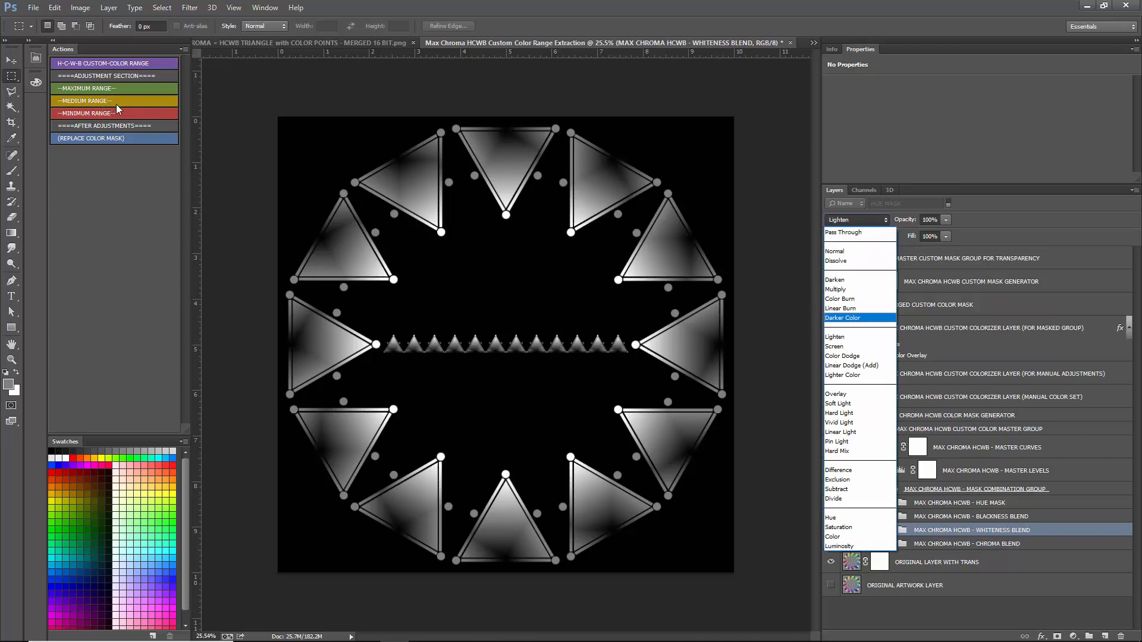
pyautogui.click(839, 346)
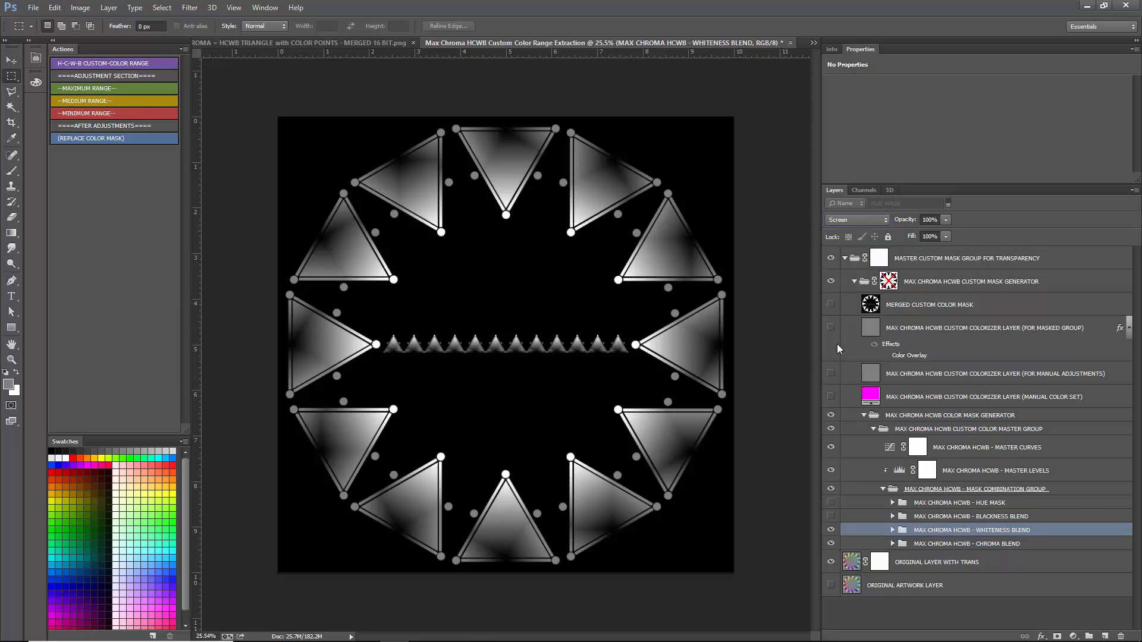
pyautogui.click(861, 218)
pyautogui.click(869, 365)
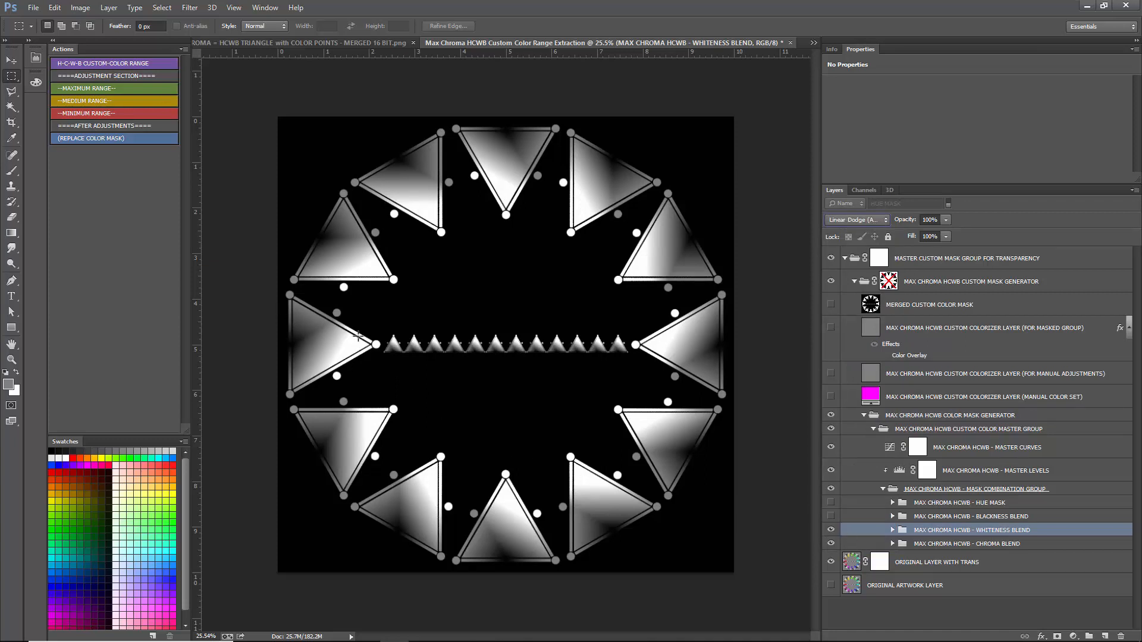
pyautogui.click(861, 223)
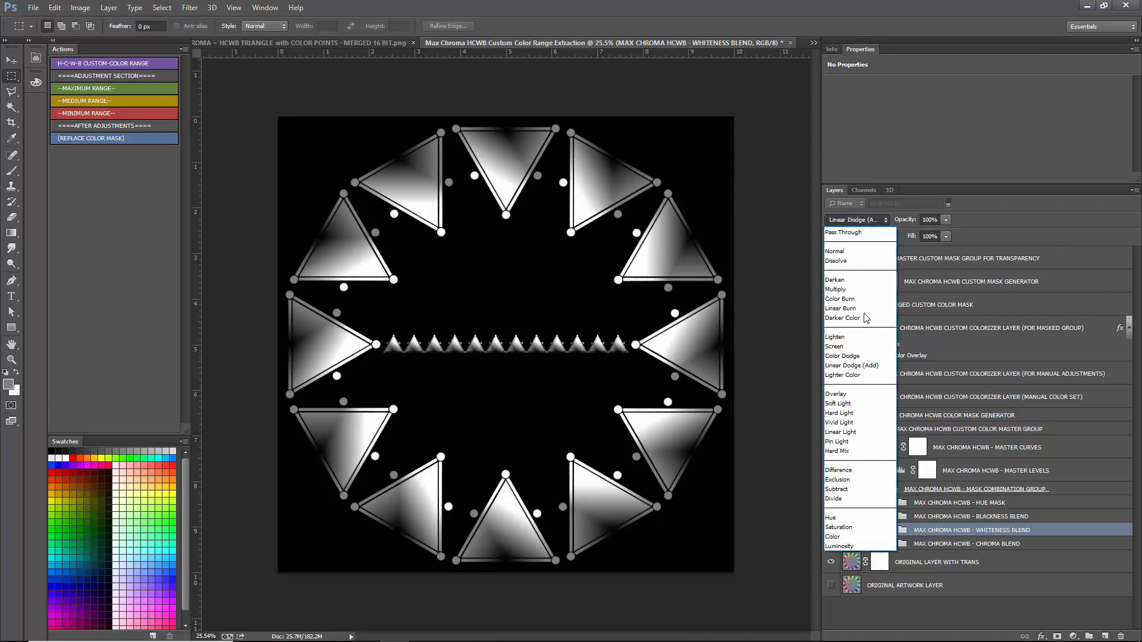
pyautogui.click(844, 337)
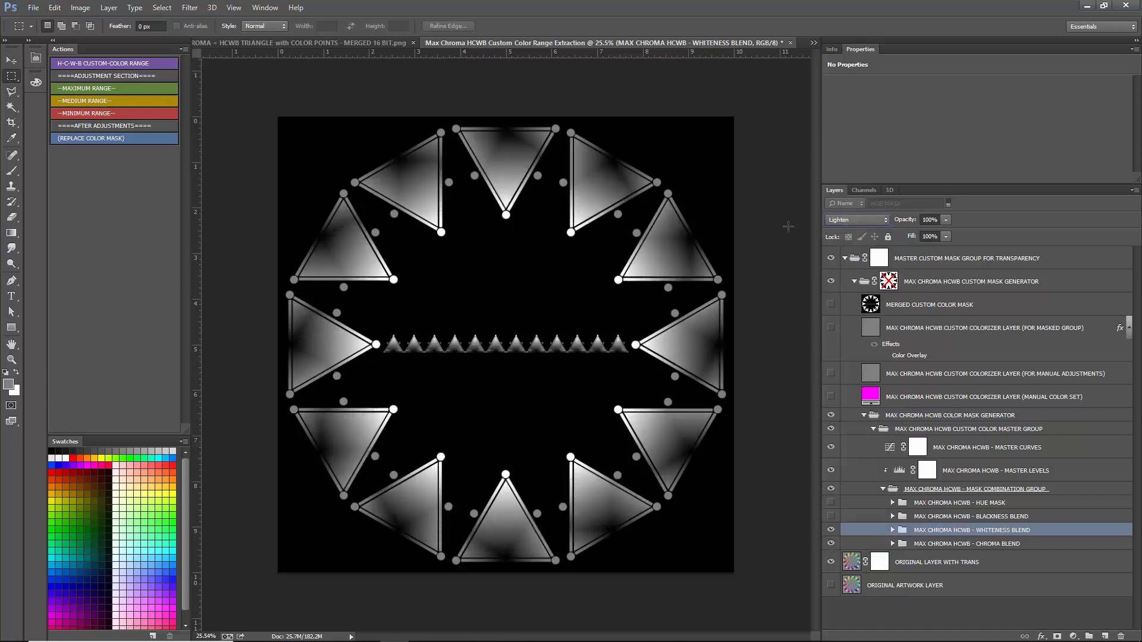
pyautogui.click(856, 220)
pyautogui.click(840, 347)
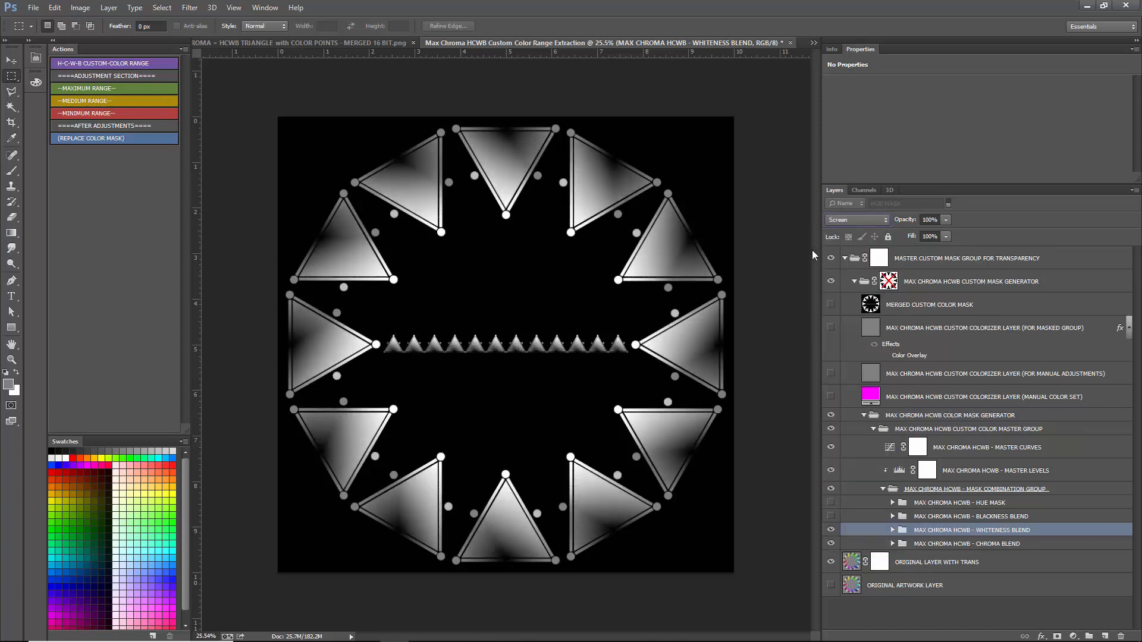
pyautogui.click(857, 221)
pyautogui.click(842, 365)
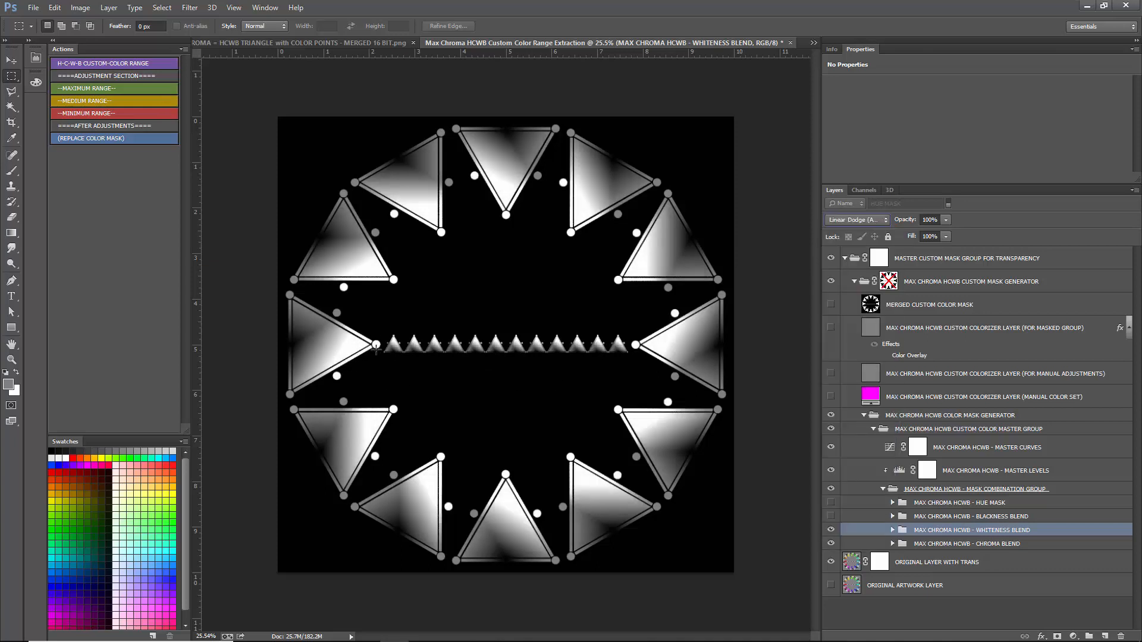
pyautogui.click(846, 221)
pyautogui.click(848, 337)
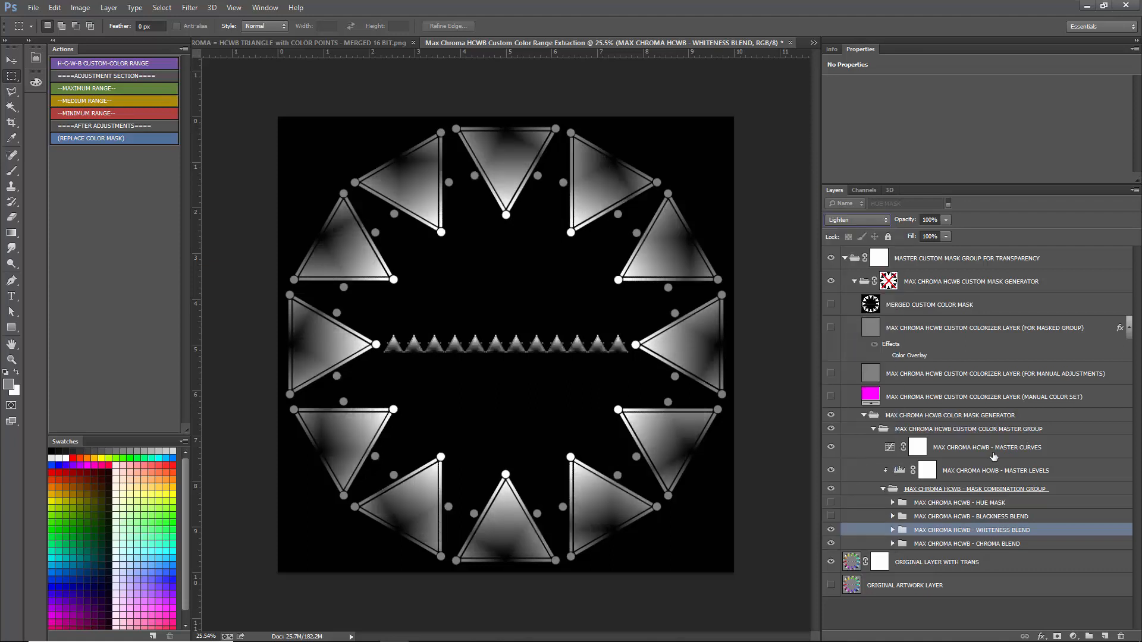
# - Show the BLACKNESS BLEND group with the other blends, and preview the HUE MASK group before hiding it again
pyautogui.click(834, 517)
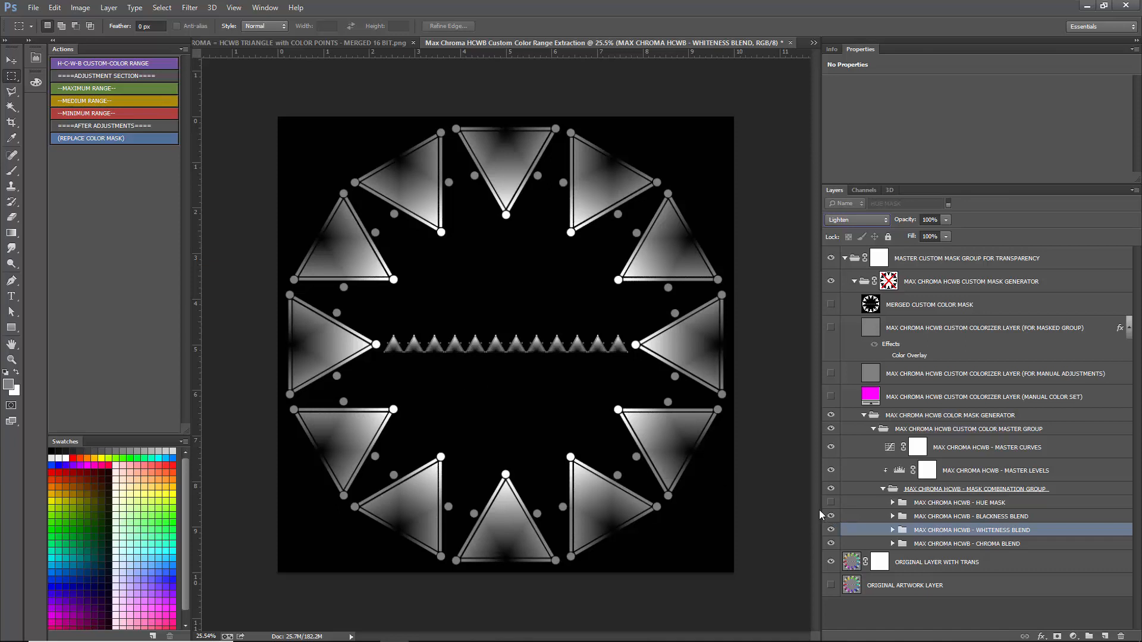
pyautogui.click(831, 505)
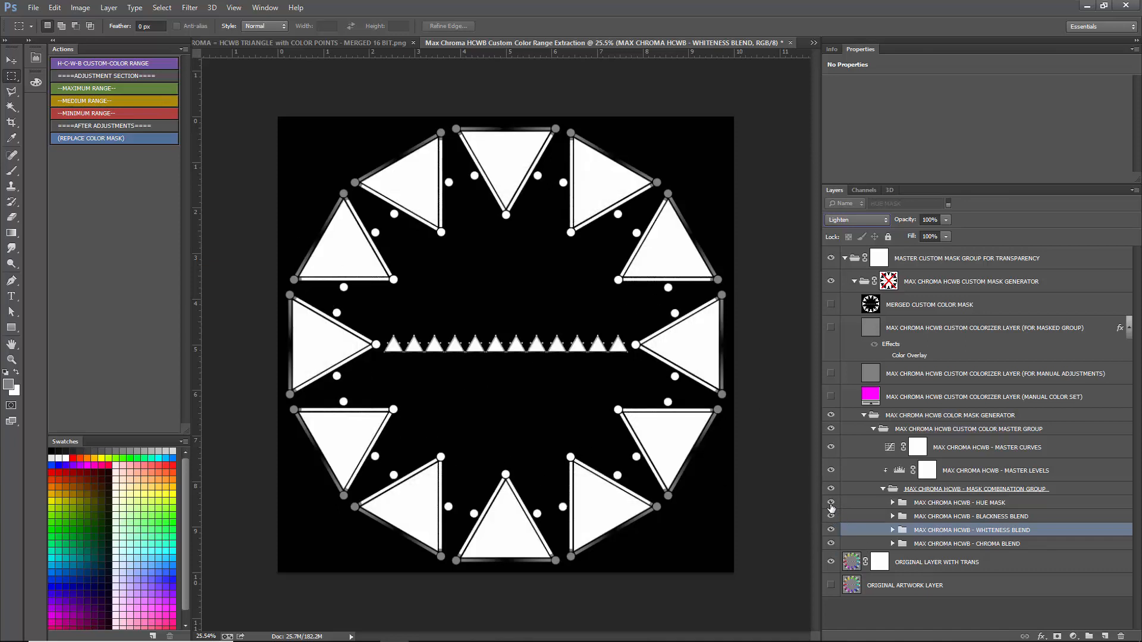
pyautogui.click(830, 504)
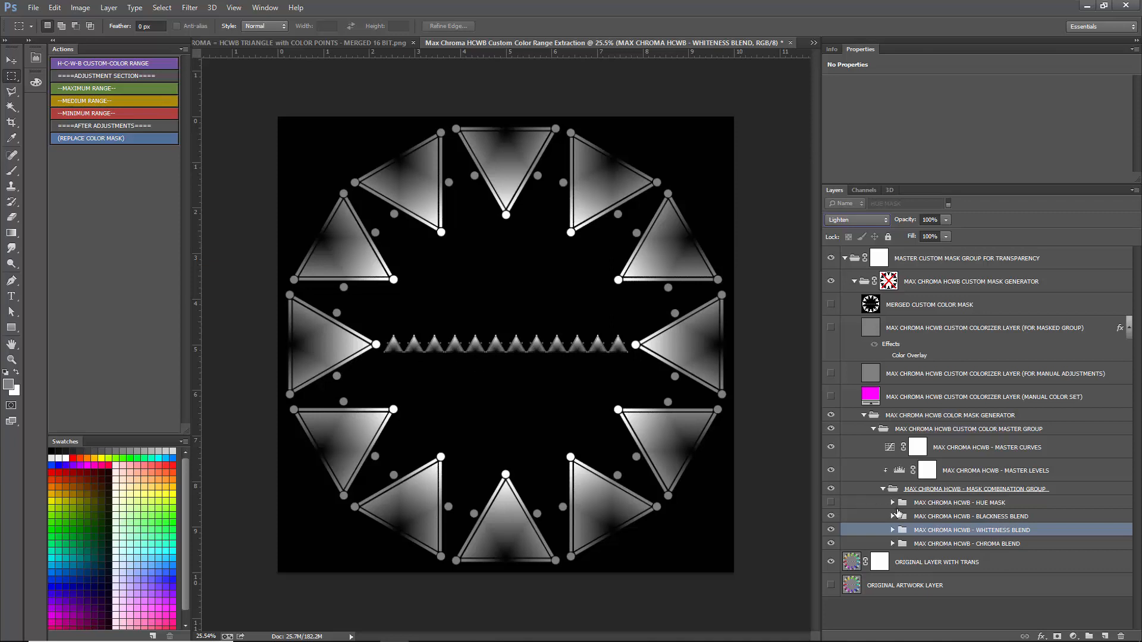
# - Close the extraction document without saving and sample the grayish red 857575 from the red triangle as the foreground color
pyautogui.click(791, 43)
pyautogui.click(621, 241)
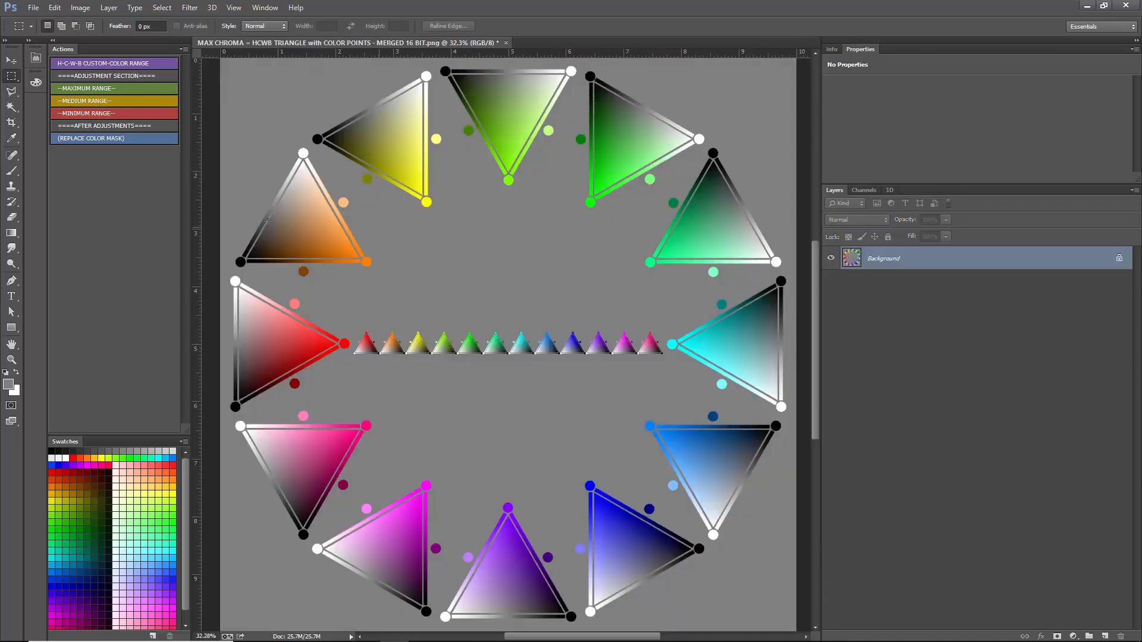
pyautogui.click(8, 384)
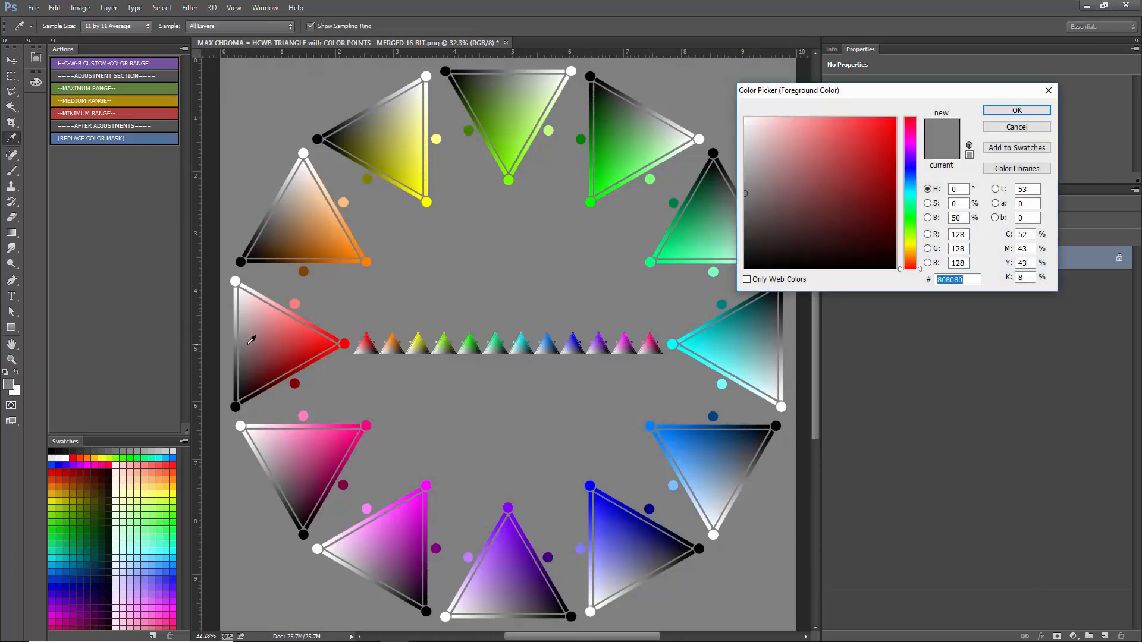
pyautogui.click(250, 341)
pyautogui.click(251, 340)
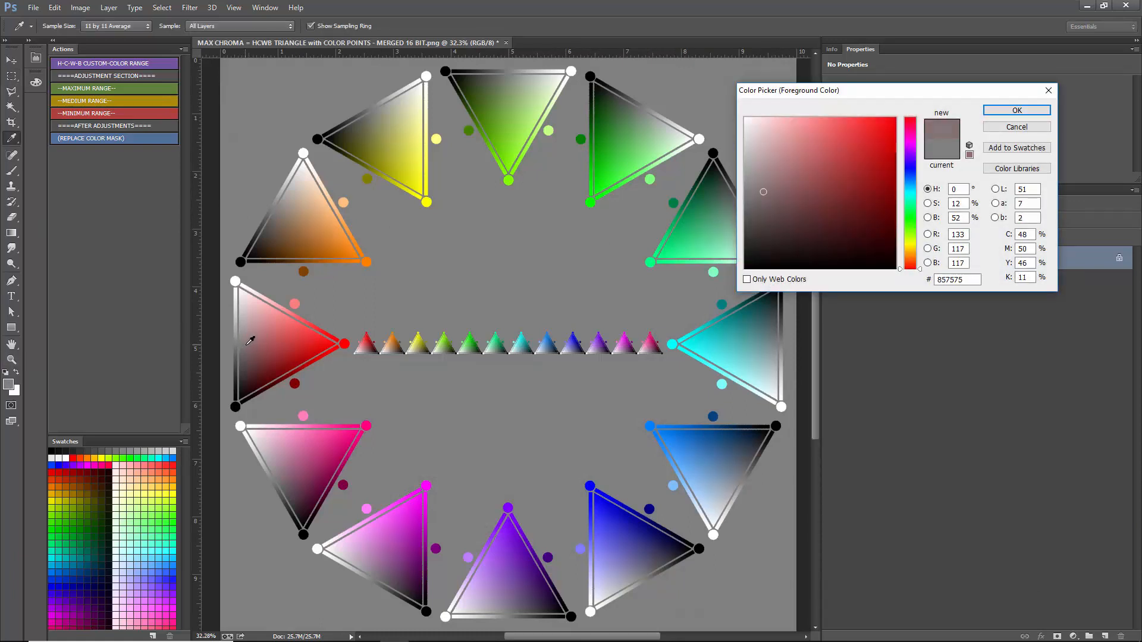
pyautogui.moveTo(248, 345); pyautogui.dragTo(246, 345)
pyautogui.click(1010, 111)
# - Make a Color Range selection from the sampled color and add a Solid Color fill of 3000ff through it
pyautogui.click(162, 7)
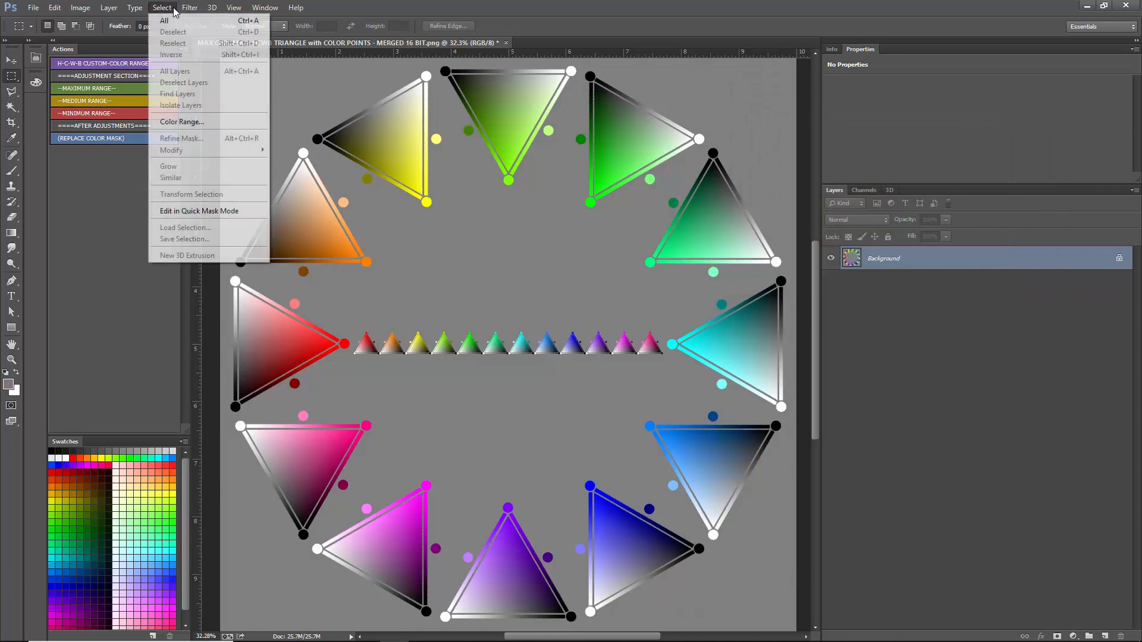
pyautogui.click(176, 122)
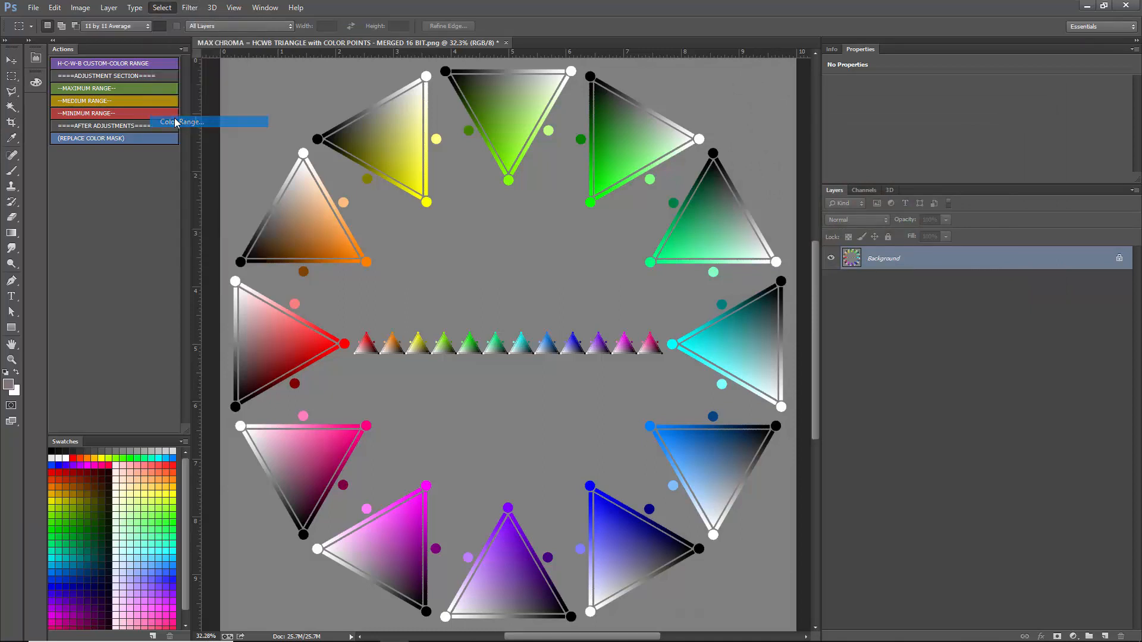
pyautogui.click(1047, 262)
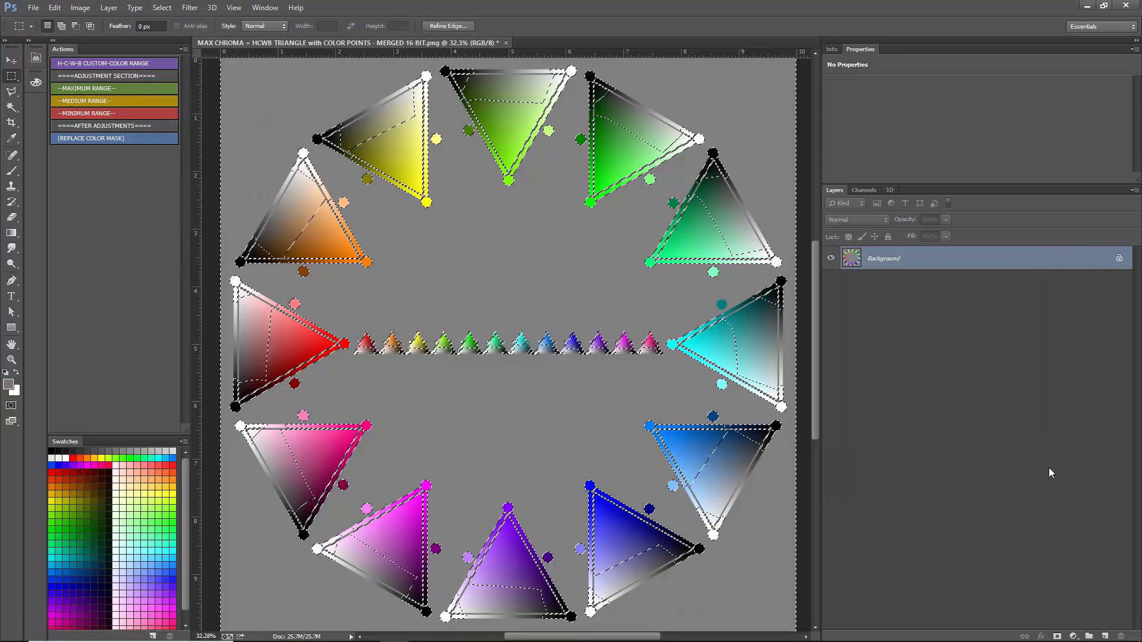
pyautogui.click(1073, 636)
pyautogui.click(1050, 376)
pyautogui.write('3000ff')
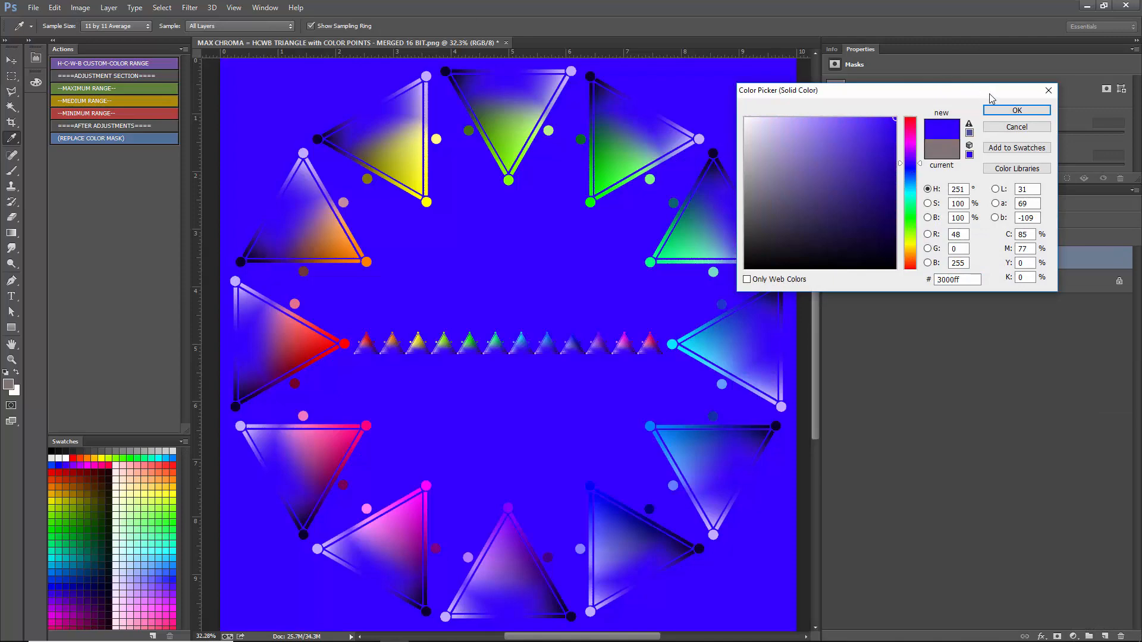
pyautogui.click(1016, 111)
# - Hide the Background, add a white ffffff Solid Color fill above it, and recolor the masked fill to black 000000
pyautogui.click(831, 281)
pyautogui.click(897, 284)
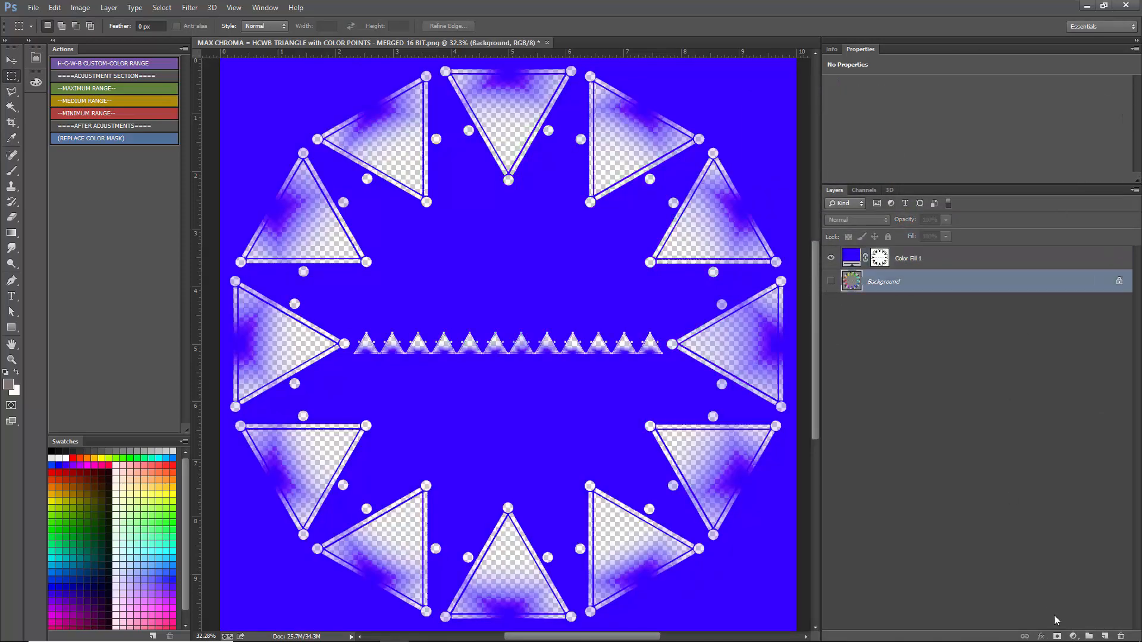
pyautogui.click(1073, 636)
pyautogui.click(1086, 384)
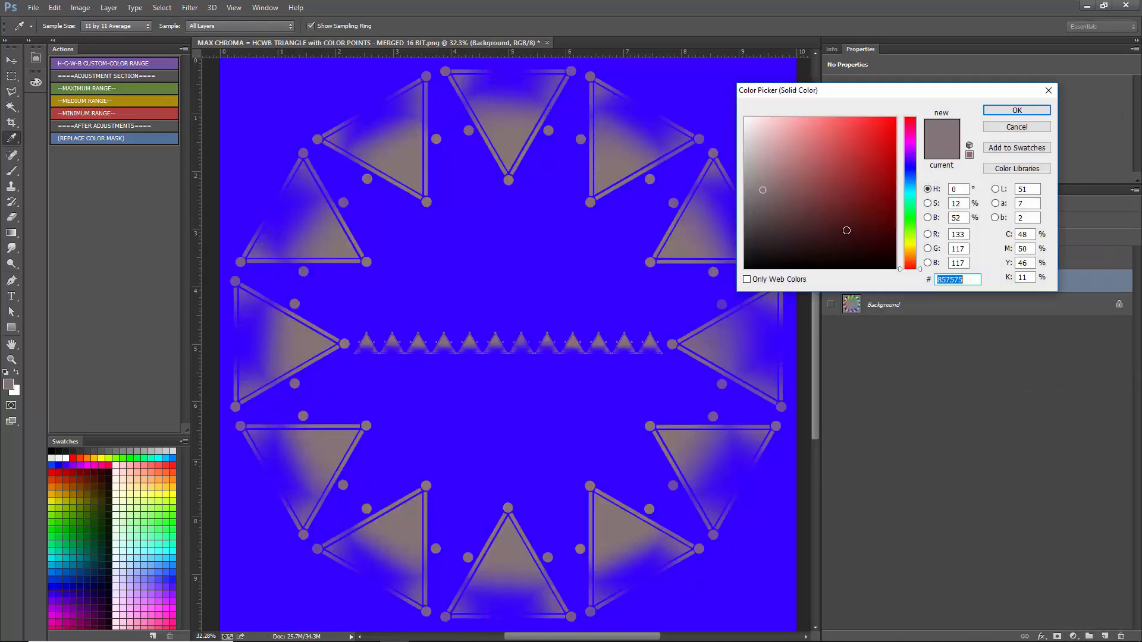
pyautogui.write('ffffff')
pyautogui.click(1016, 110)
pyautogui.doubleClick(855, 259)
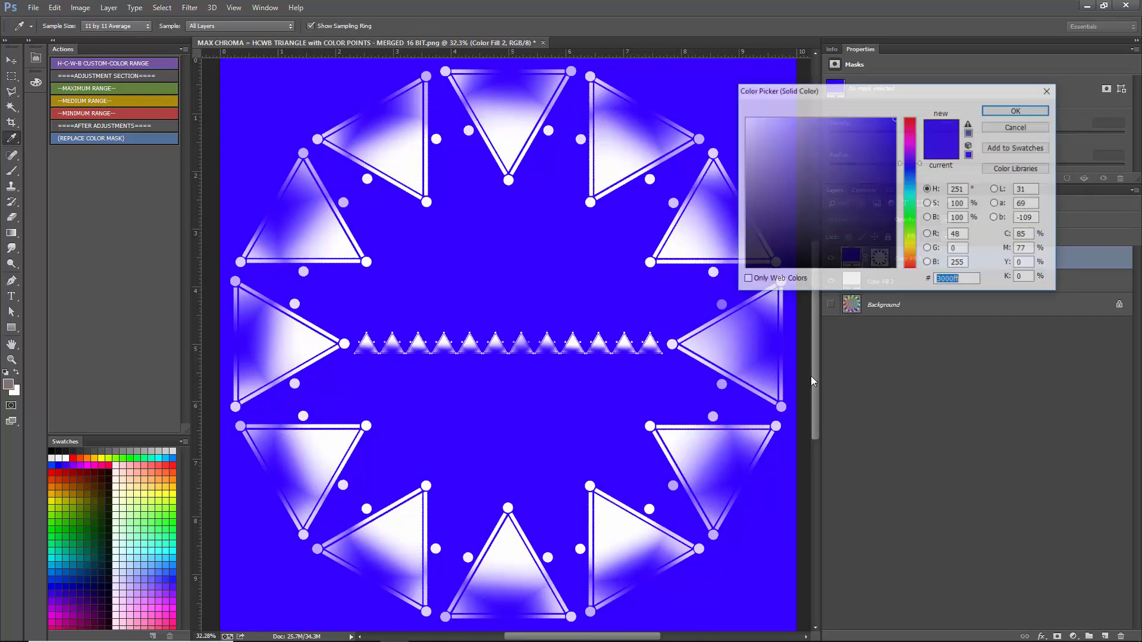
pyautogui.write('000000')
pyautogui.click(1024, 113)
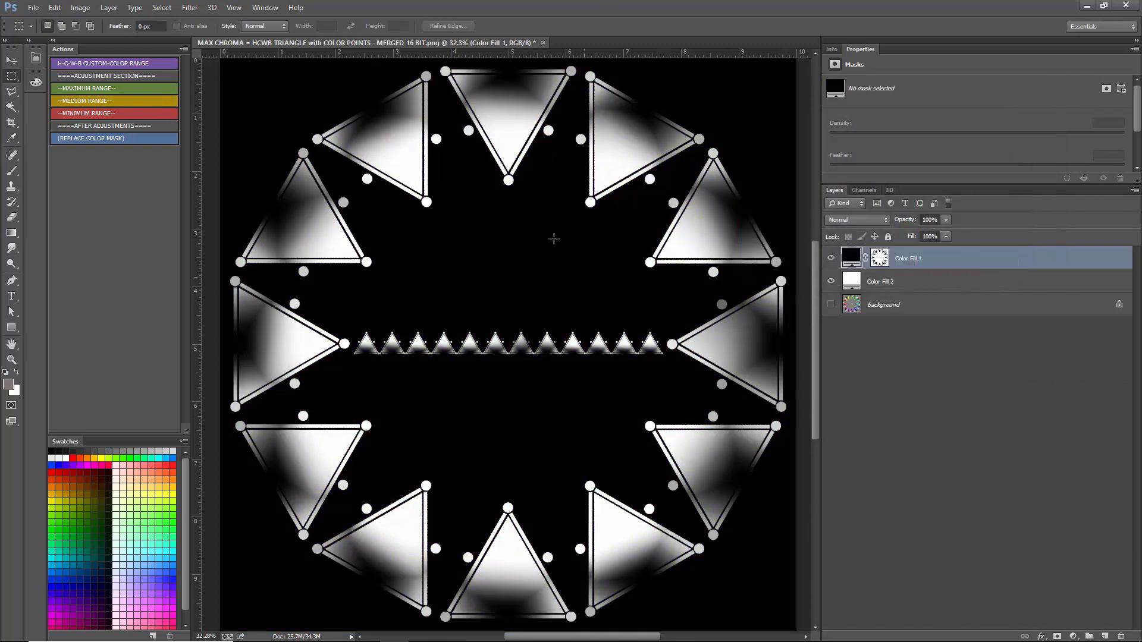
# - Delete both color fill layers and check the current foreground color without changing it
pyautogui.press('Delete')
pyautogui.press('Delete')
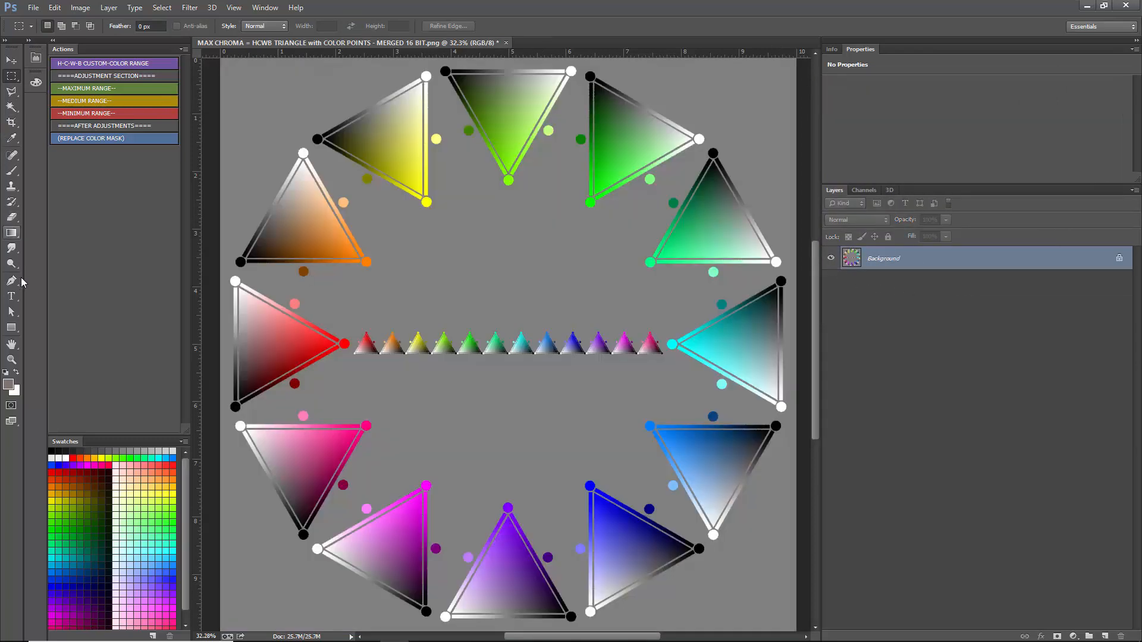
pyautogui.click(8, 384)
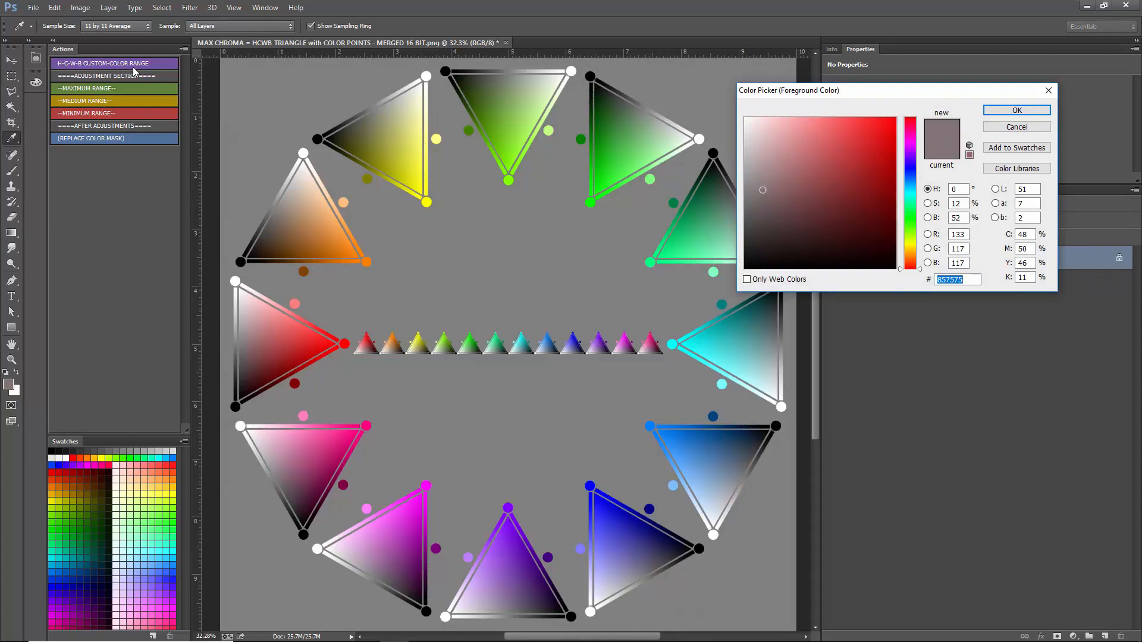
pyautogui.press('Escape')
pyautogui.press('m')
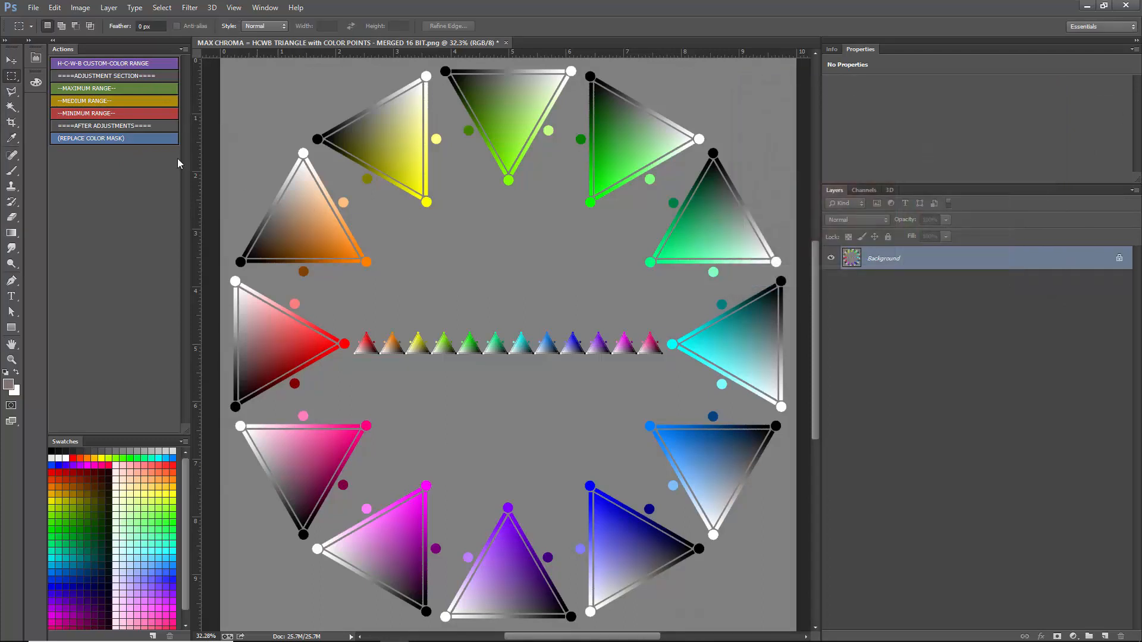
# - Run the H-C-W-B CUSTOM-COLOR RANGE action, select the masked-group colorizer layer, and examine its magenta overlay along the red triangle's gray edge
pyautogui.click(105, 65)
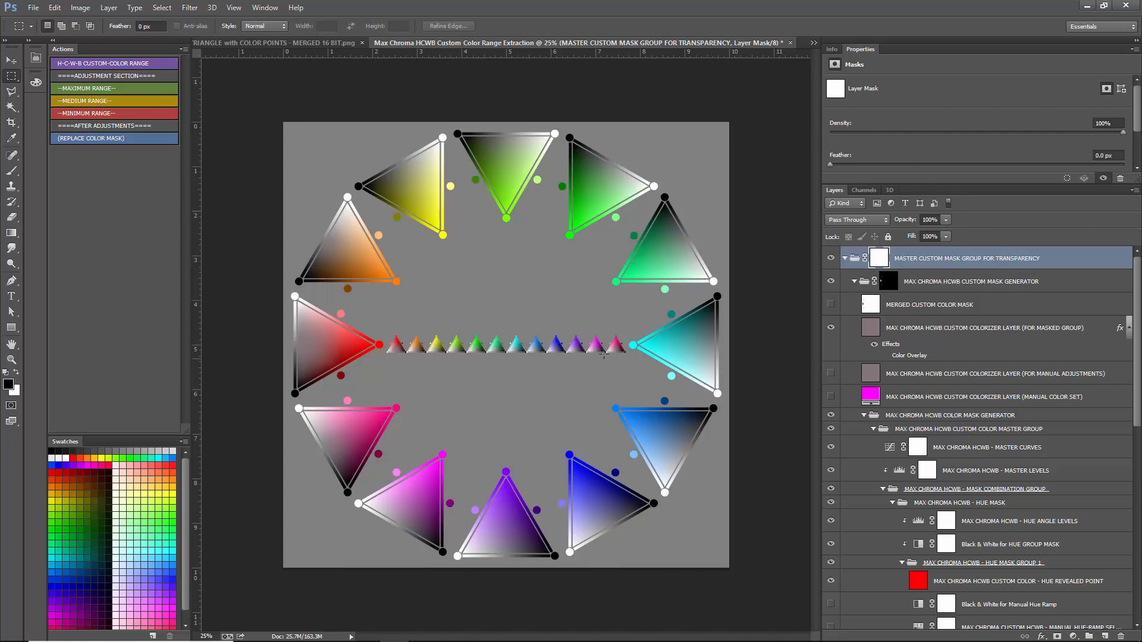
pyautogui.click(896, 357)
pyautogui.scroll(4, 285, 343)
pyautogui.scroll(5, 284, 344)
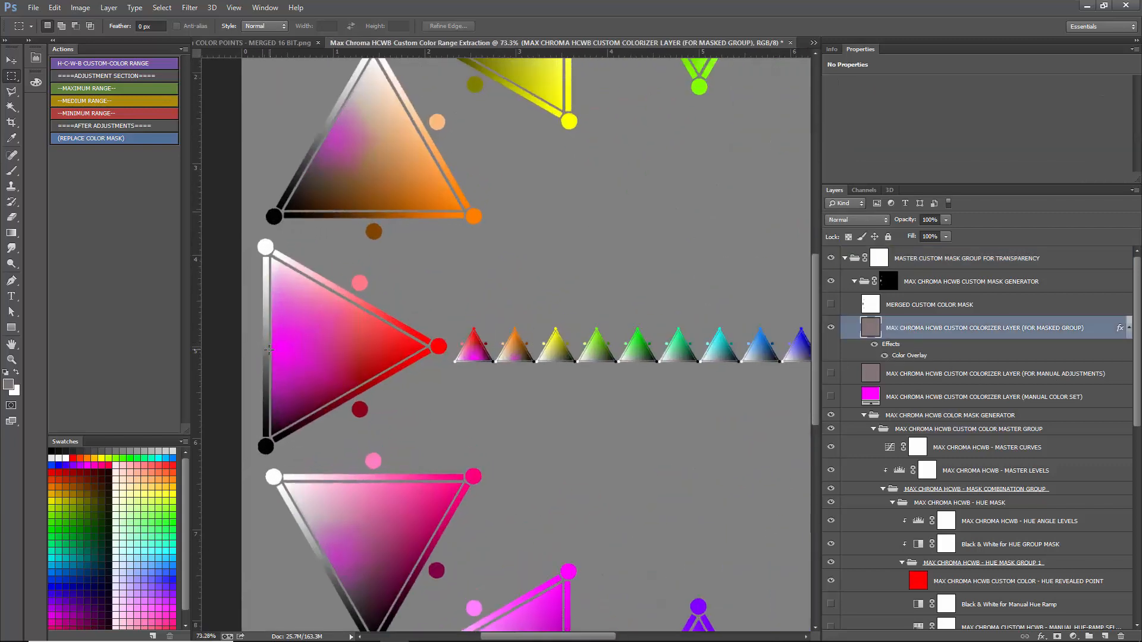
pyautogui.scroll(-7, 349, 326)
pyautogui.scroll(-1, 349, 326)
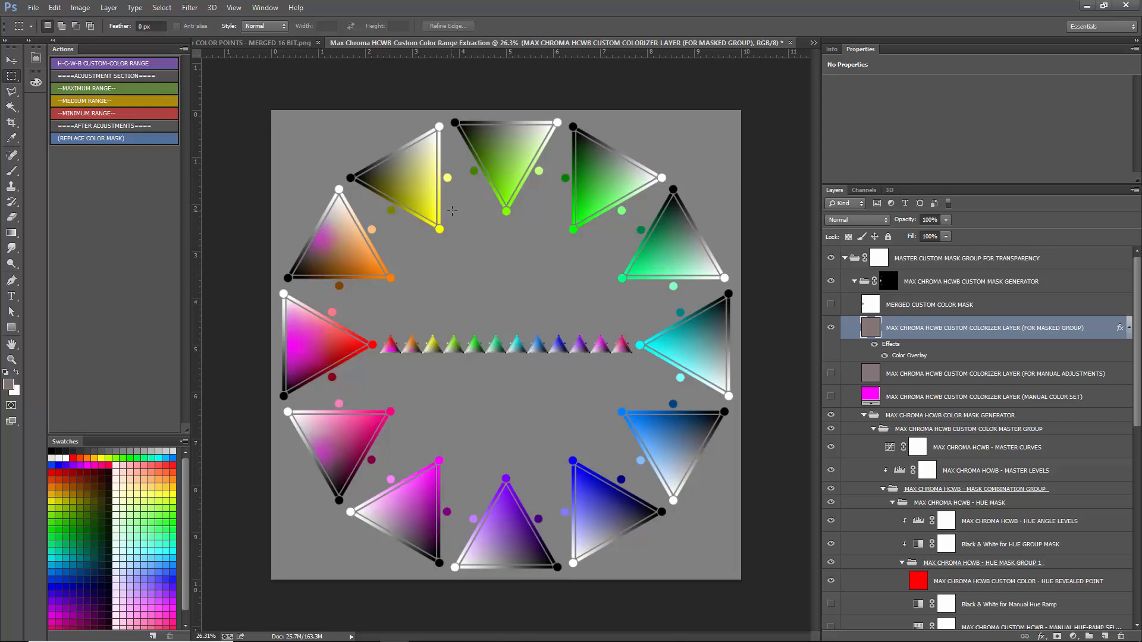
pyautogui.scroll(10, 304, 369)
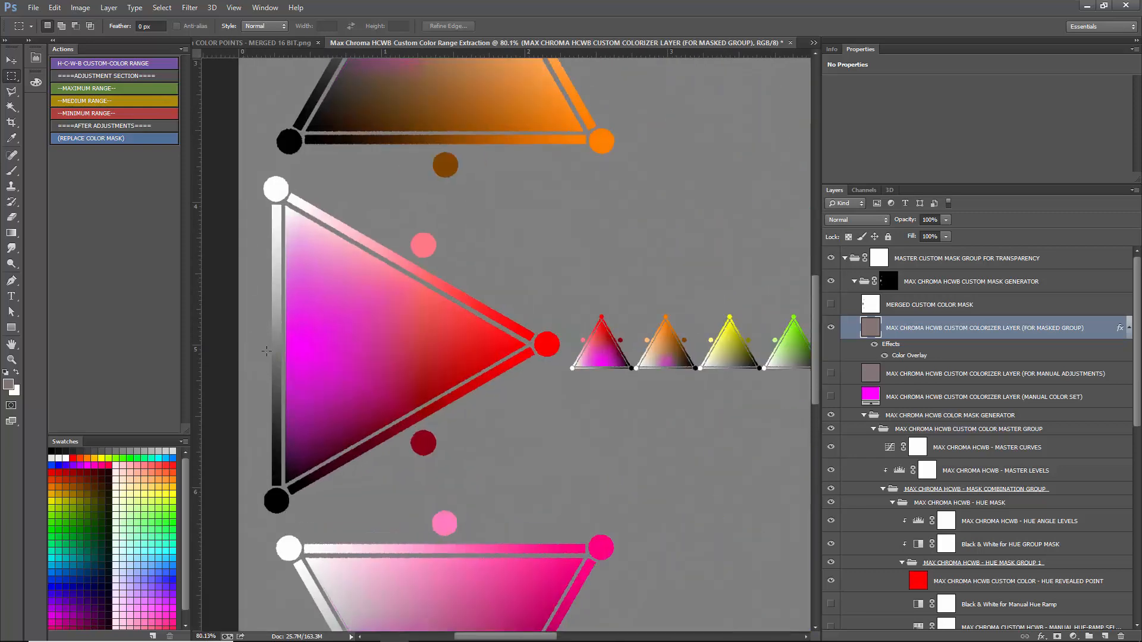
pyautogui.scroll(-8, 316, 326)
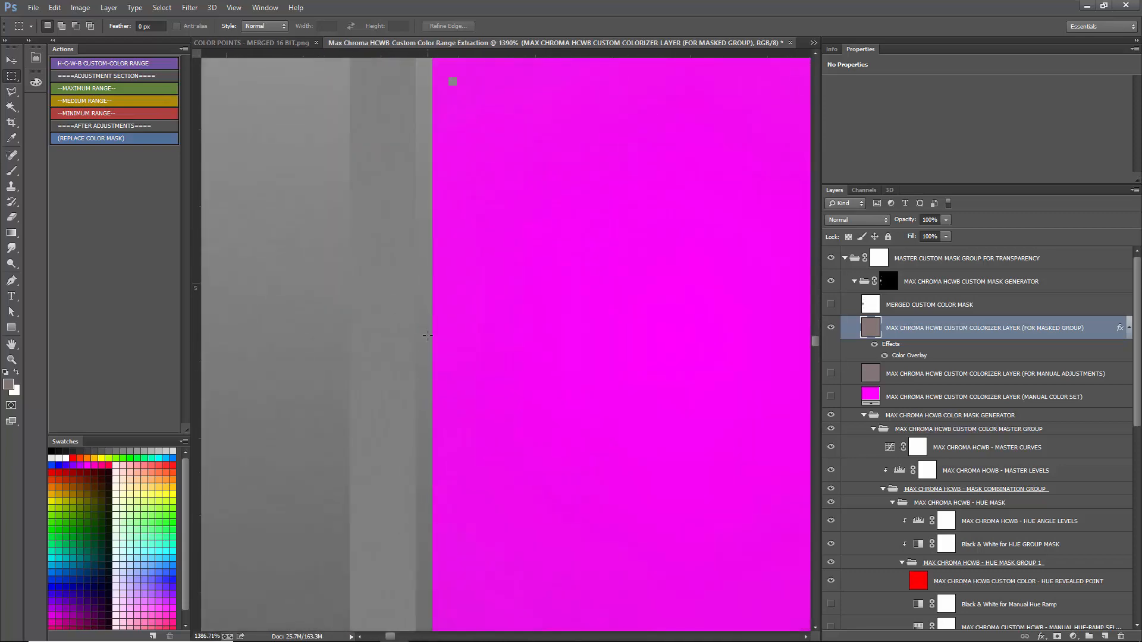
pyautogui.scroll(-4, 335, 342)
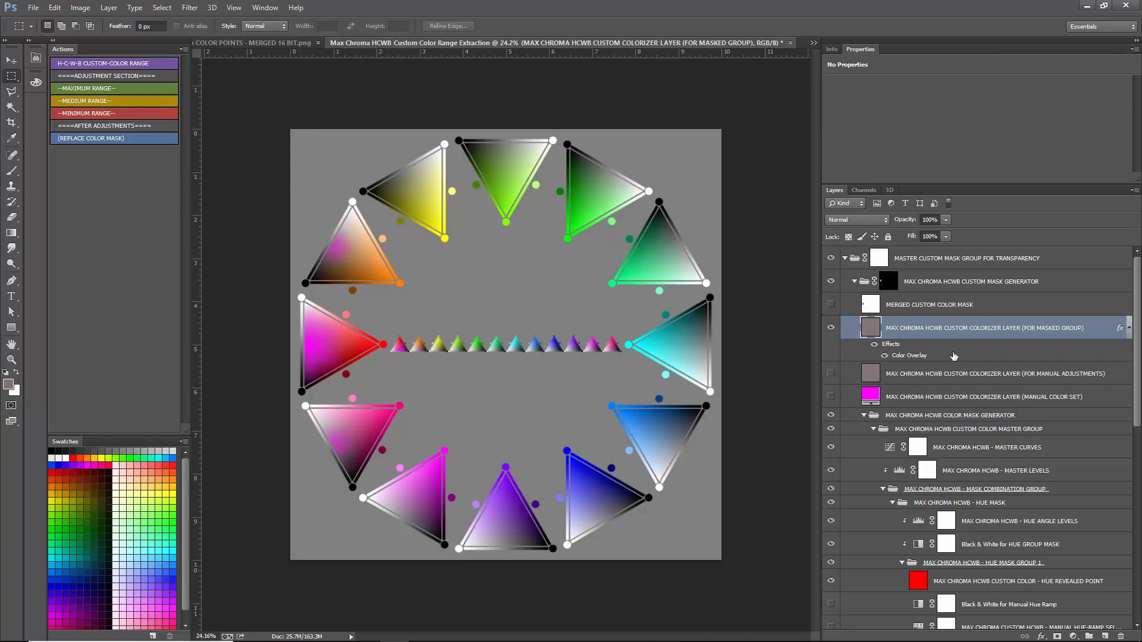
# - Turn off the Color Overlay effect on the masked-group colorizer layer and hide the HUE MASK group
pyautogui.click(885, 355)
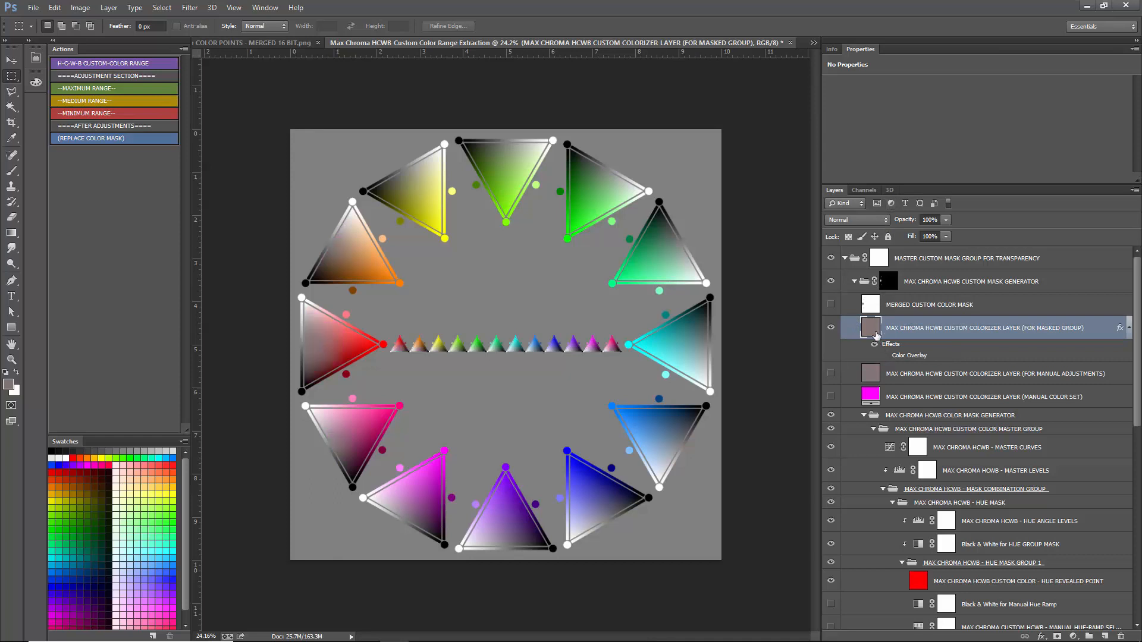
pyautogui.scroll(-3, 976, 479)
pyautogui.click(959, 435)
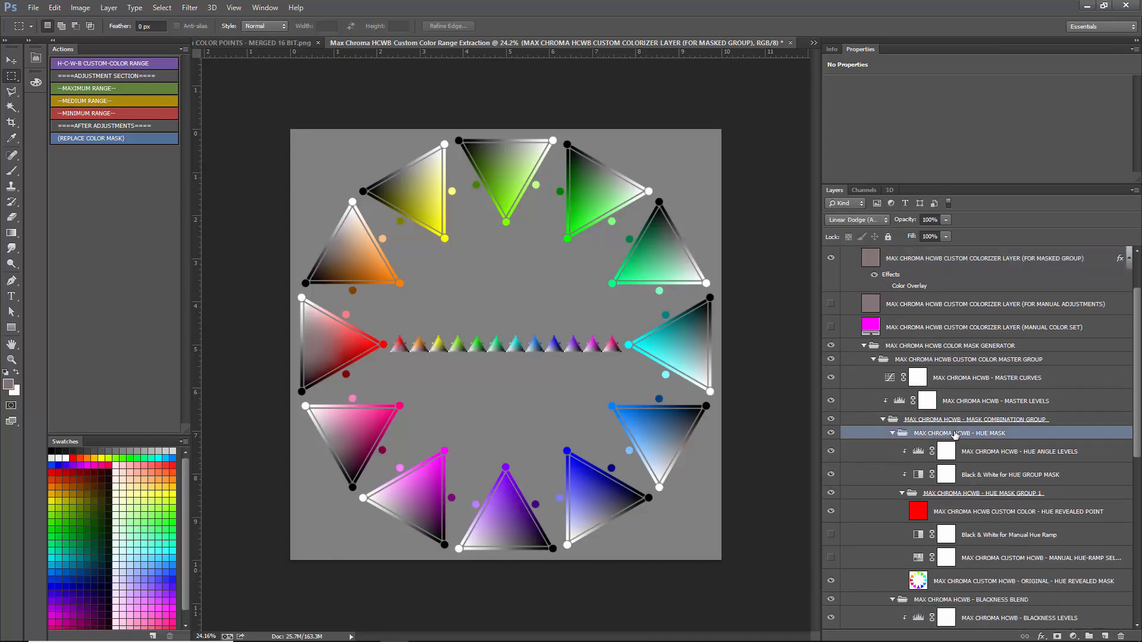
pyautogui.click(832, 434)
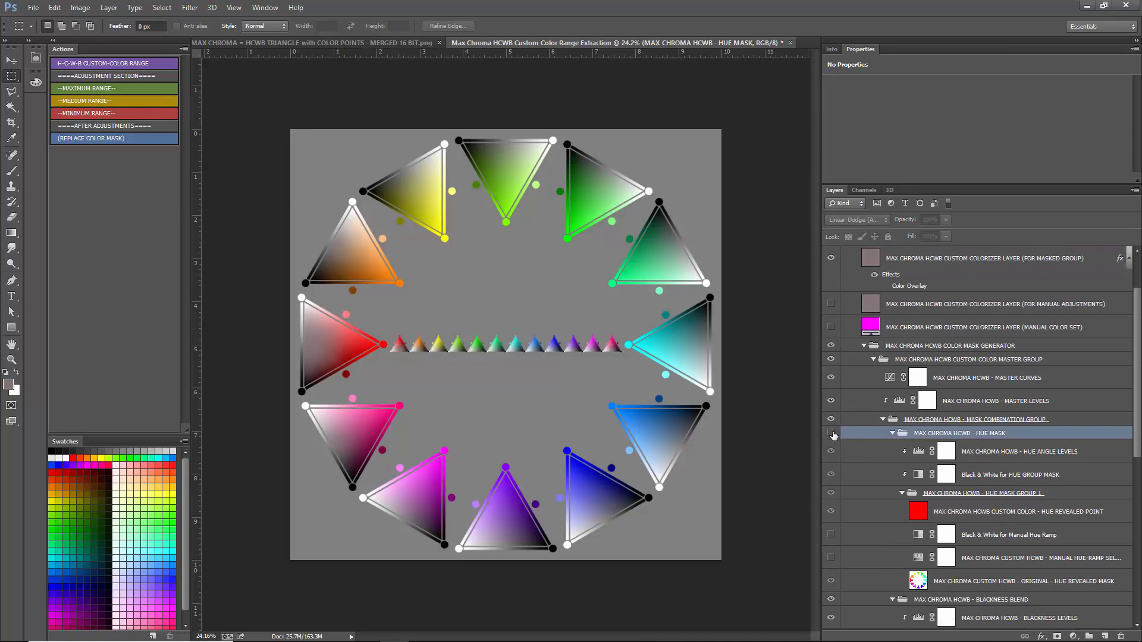
# - Show the HUE MASK group, run the MAXIMUM RANGE action, and select the HUE MASK group again after reviewing the mask layers
pyautogui.click(832, 435)
pyautogui.click(100, 89)
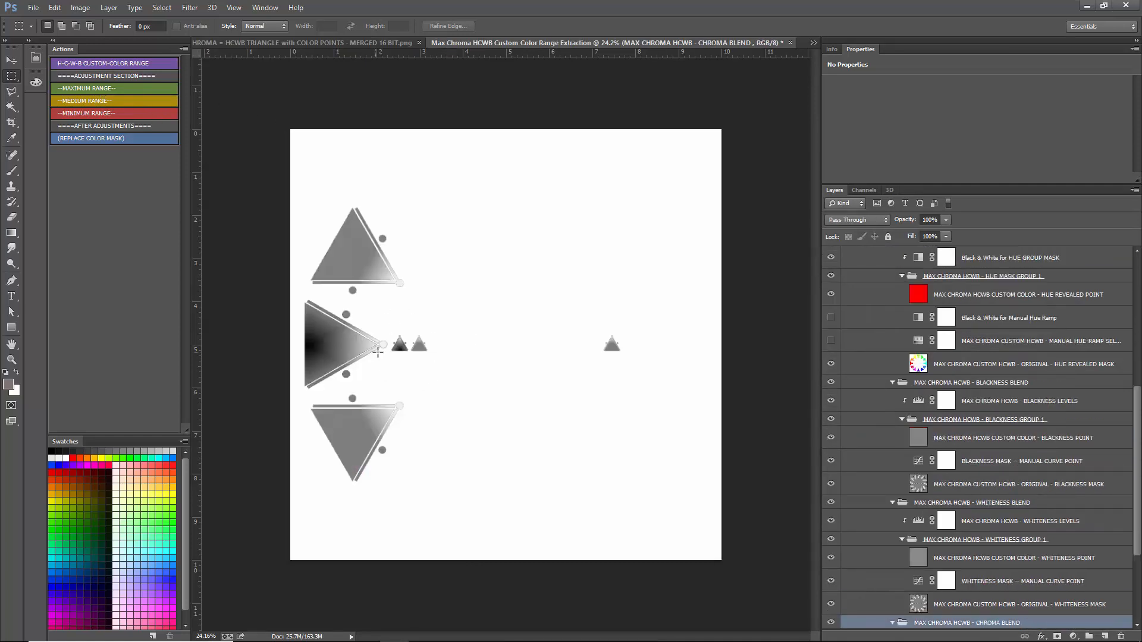
pyautogui.scroll(-5, 974, 476)
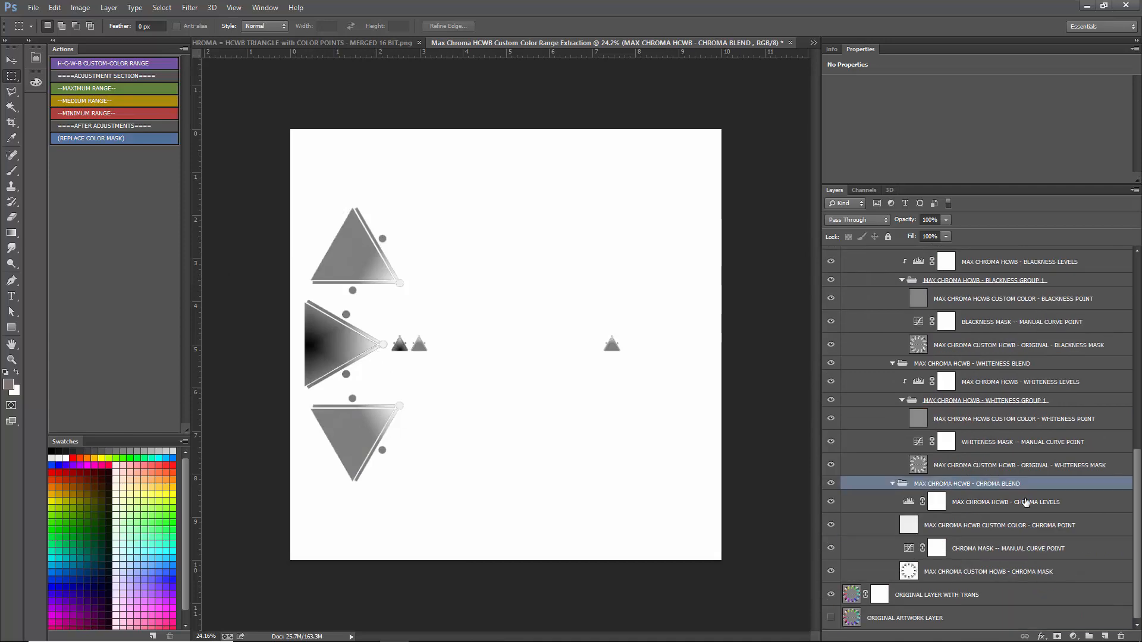
pyautogui.scroll(4, 977, 461)
pyautogui.scroll(2, 977, 461)
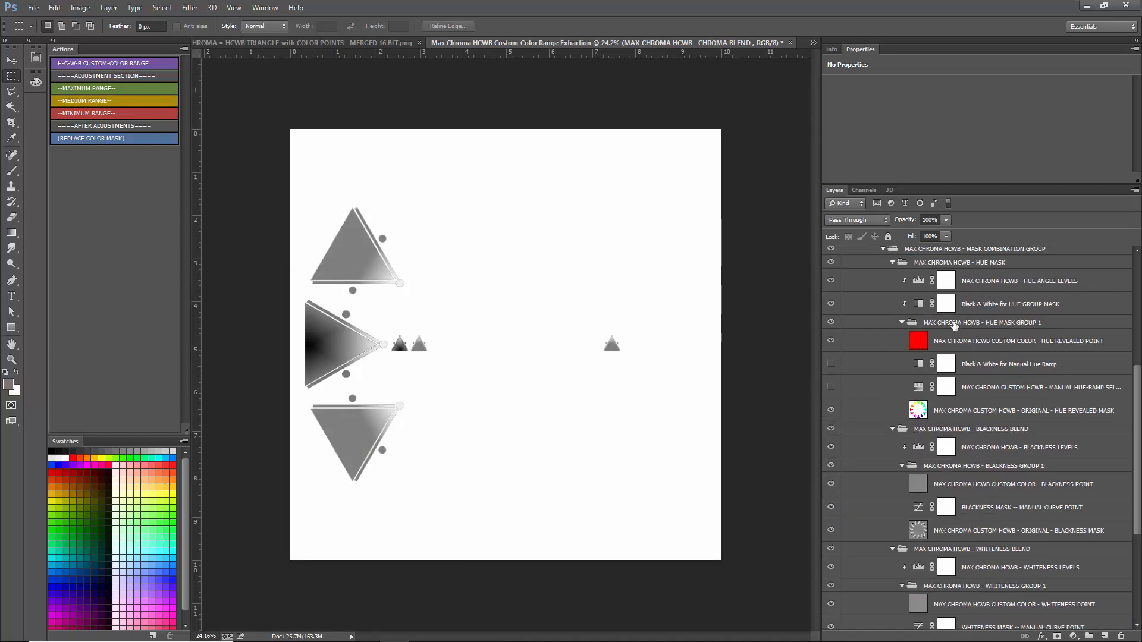
pyautogui.click(955, 324)
pyautogui.scroll(4, 968, 401)
pyautogui.click(981, 381)
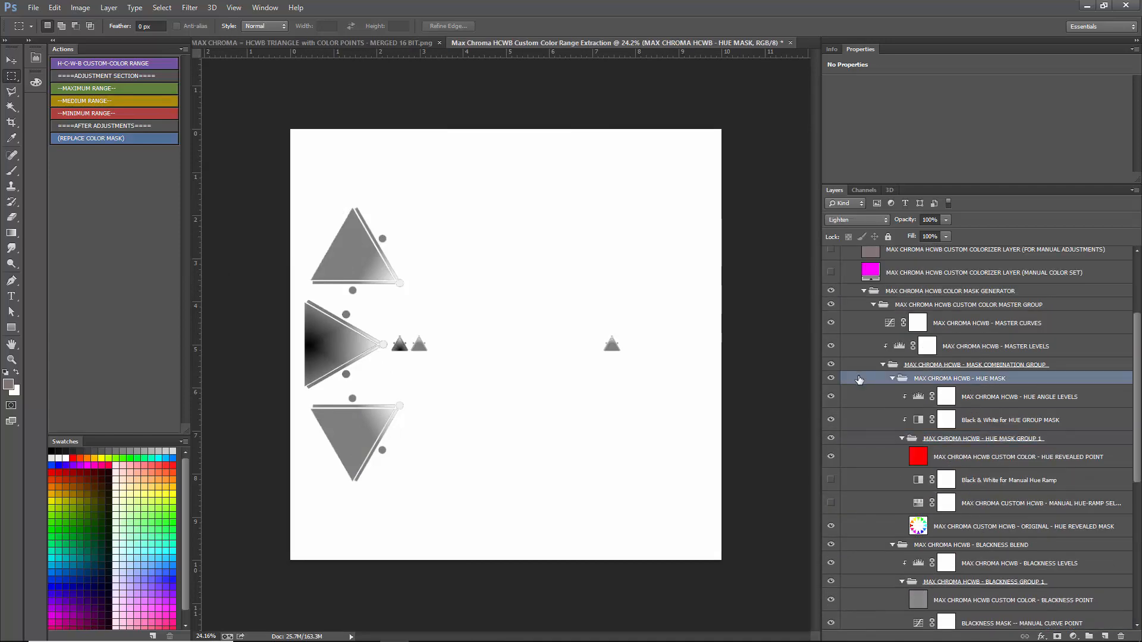
# - Hide the HUE MASK group to inspect the combined blackness, whiteness and chroma mask up close, and show the group again
pyautogui.click(831, 378)
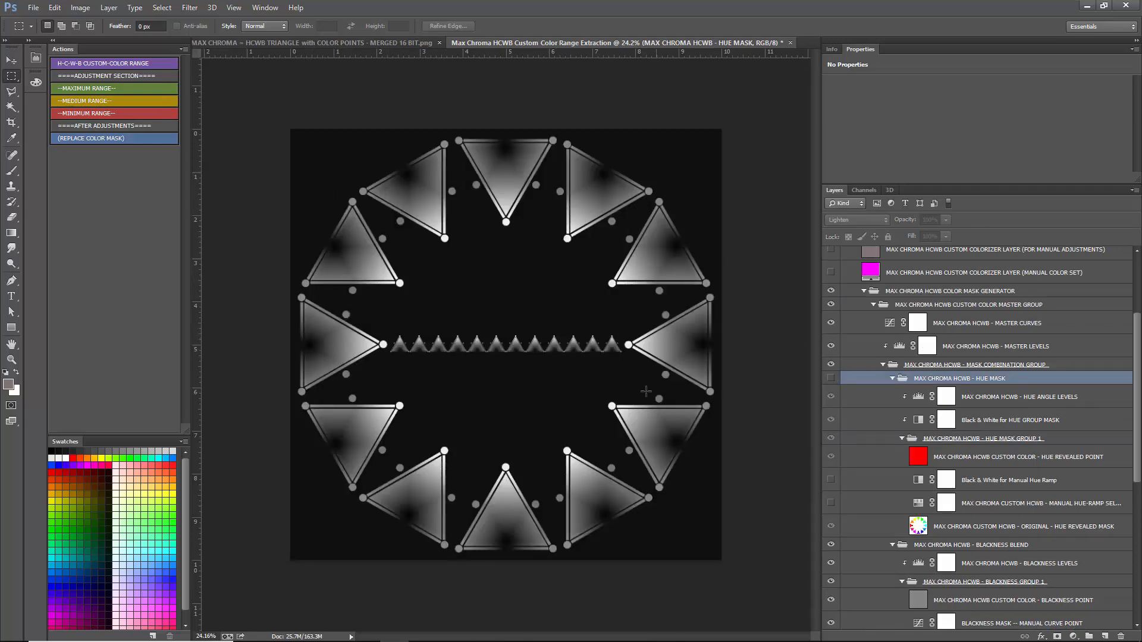
pyautogui.scroll(3, 348, 303)
pyautogui.scroll(1, 484, 311)
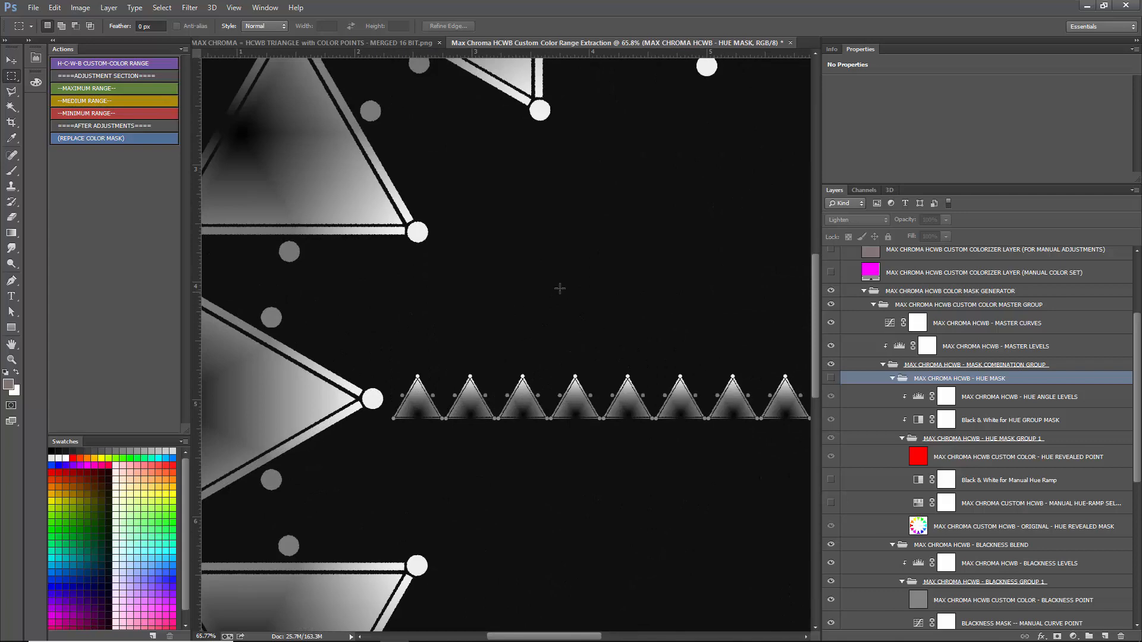
pyautogui.scroll(-4, 561, 288)
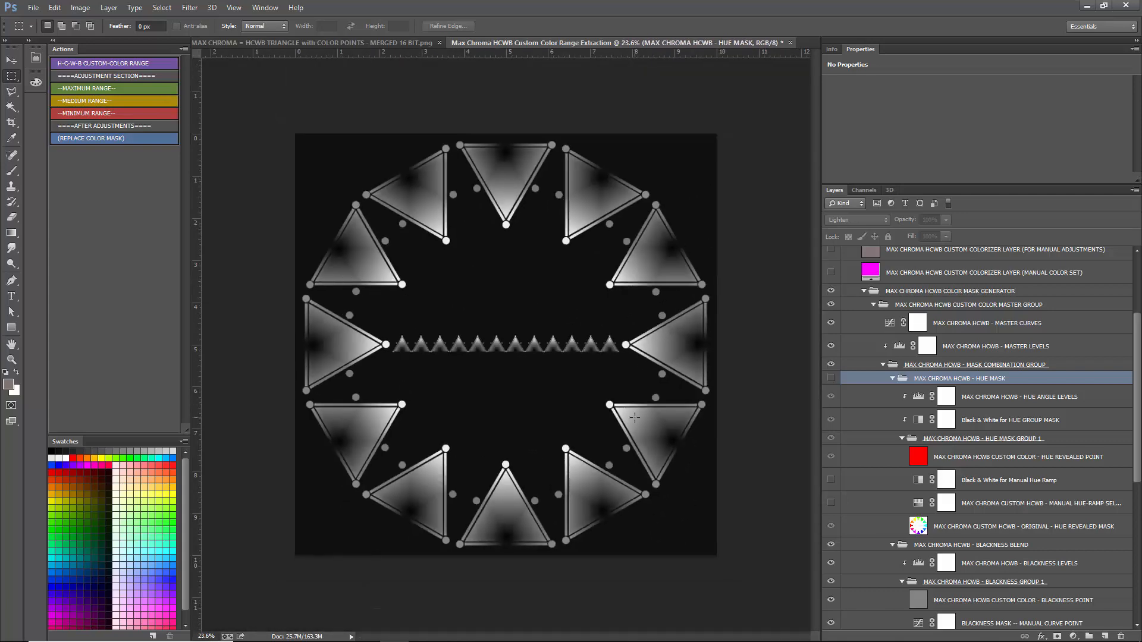
pyautogui.click(831, 378)
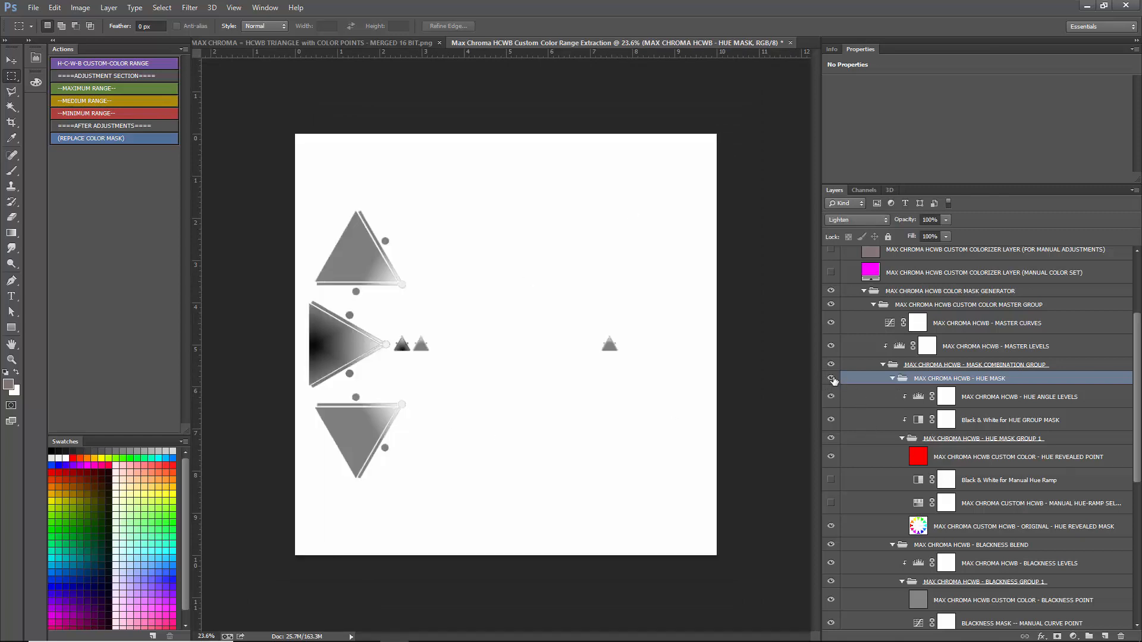
# - Lower the HUE MASK group's opacity to 52% and then 0% to compare the masks, and restore it to 100%
pyautogui.moveTo(943, 220); pyautogui.dragTo(917, 233)
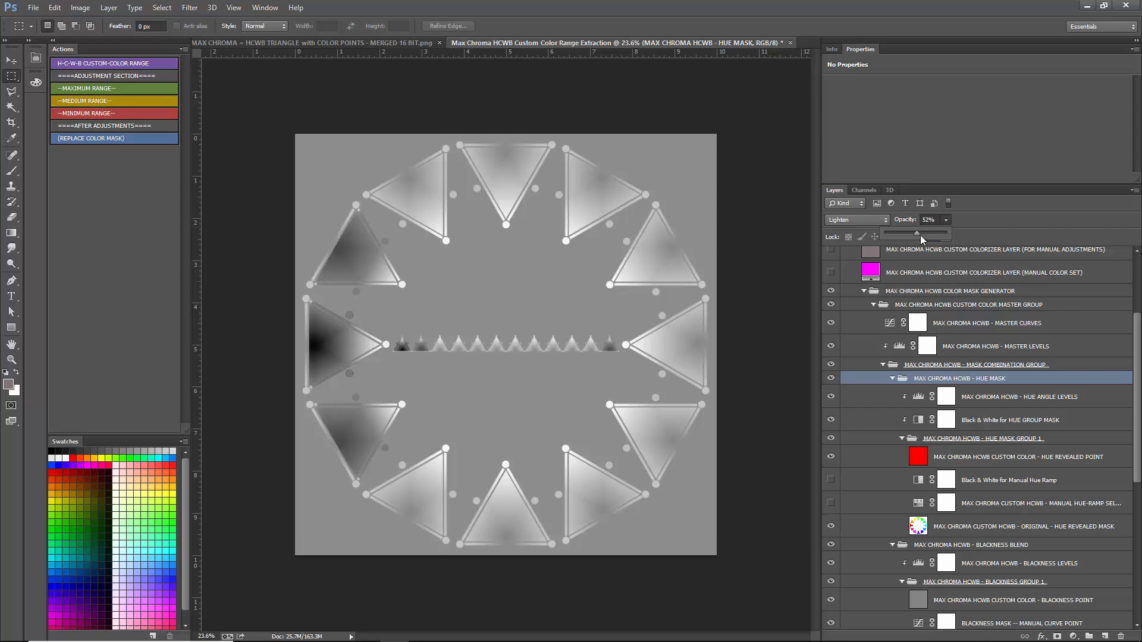
pyautogui.moveTo(925, 233); pyautogui.dragTo(885, 233)
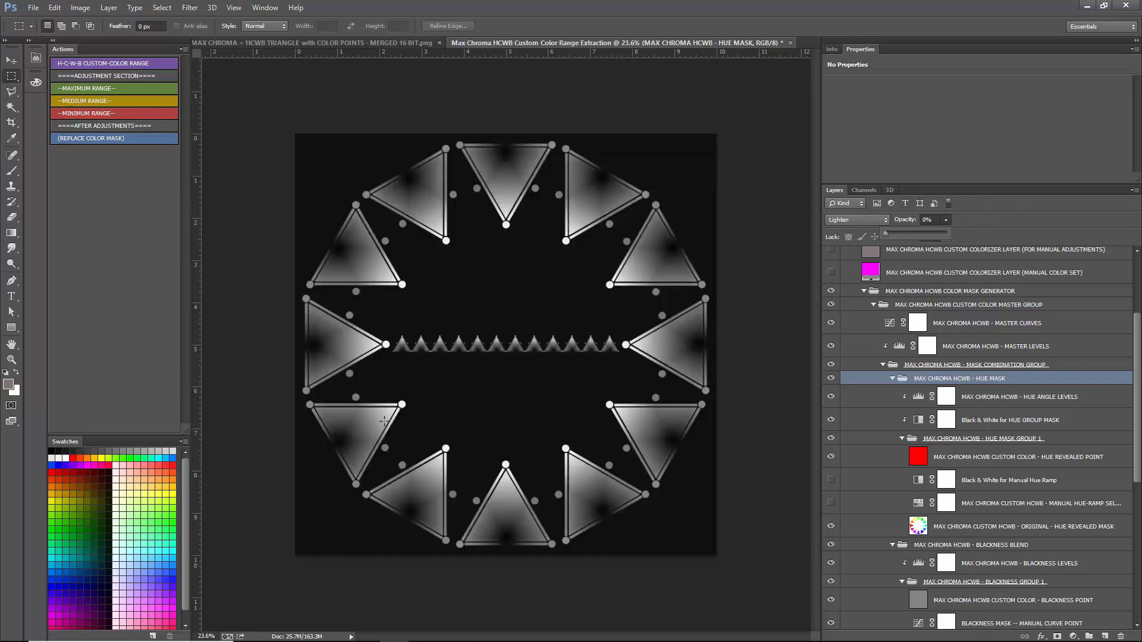
pyautogui.moveTo(897, 230); pyautogui.dragTo(948, 232)
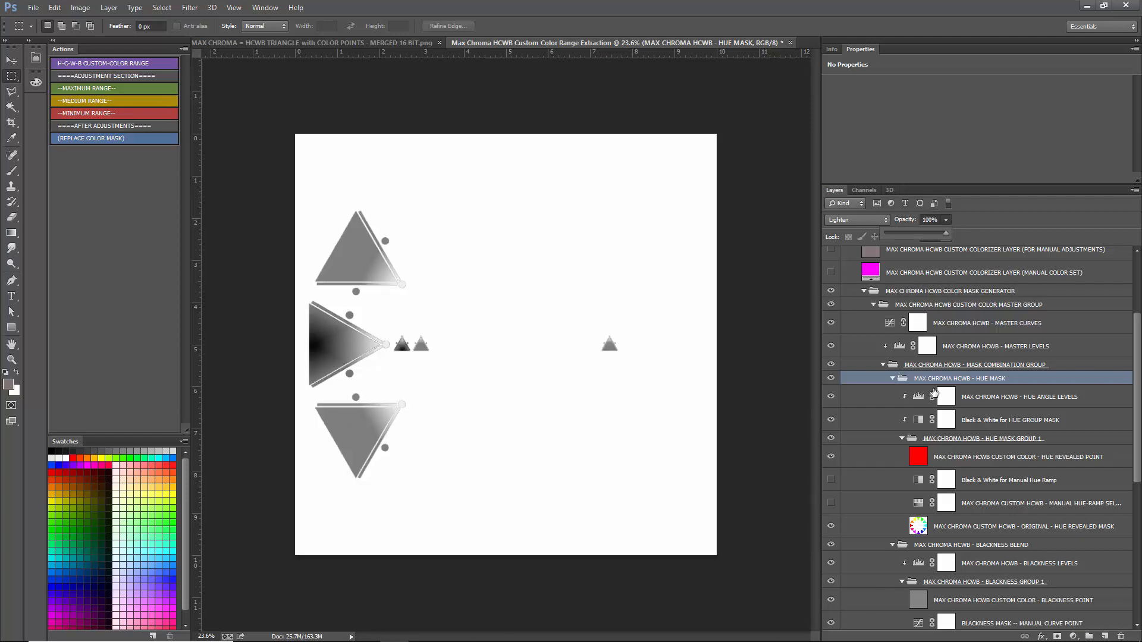
pyautogui.click(977, 222)
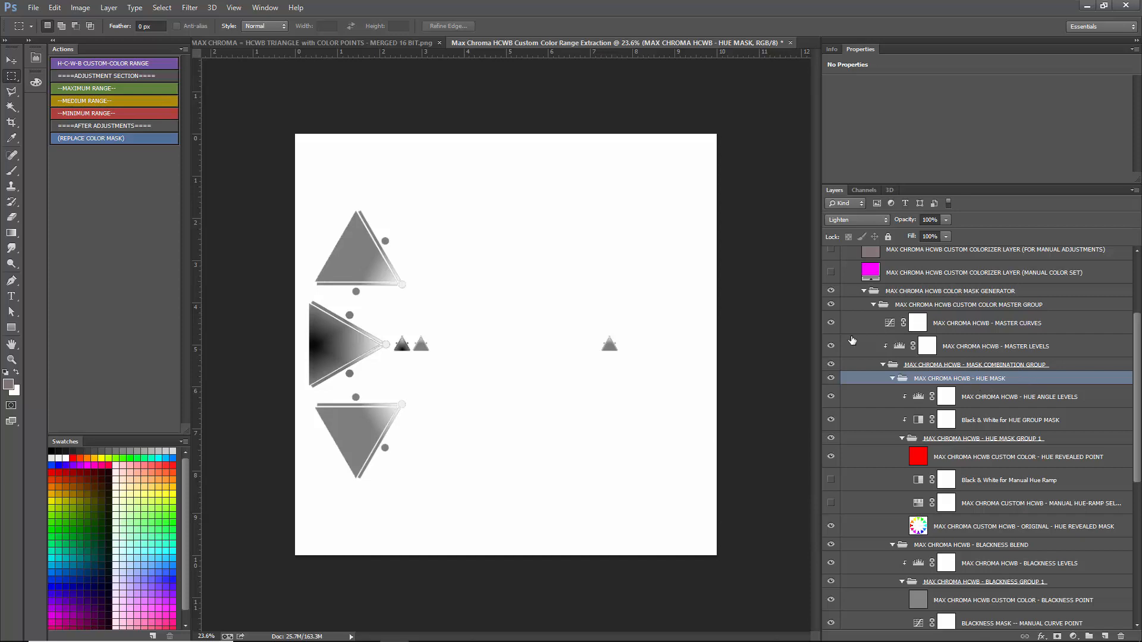
# - Collapse the HUE MASK, BLACKNESS BLEND, WHITENESS BLEND and CHROMA BLEND groups inside the mask combination group
pyautogui.click(892, 379)
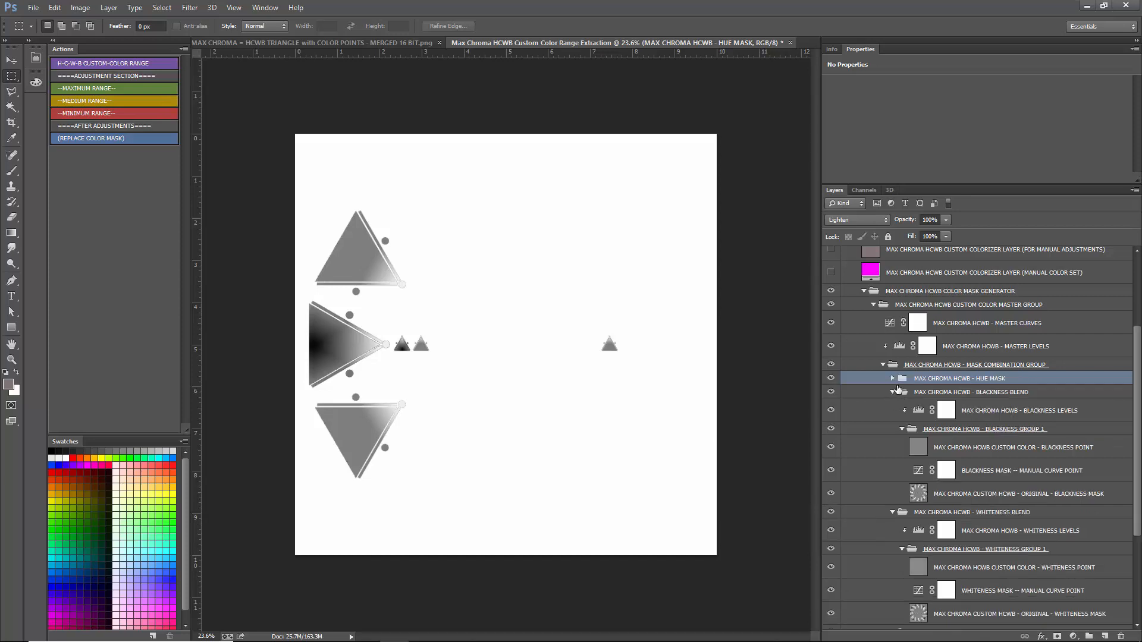
pyautogui.click(1134, 191)
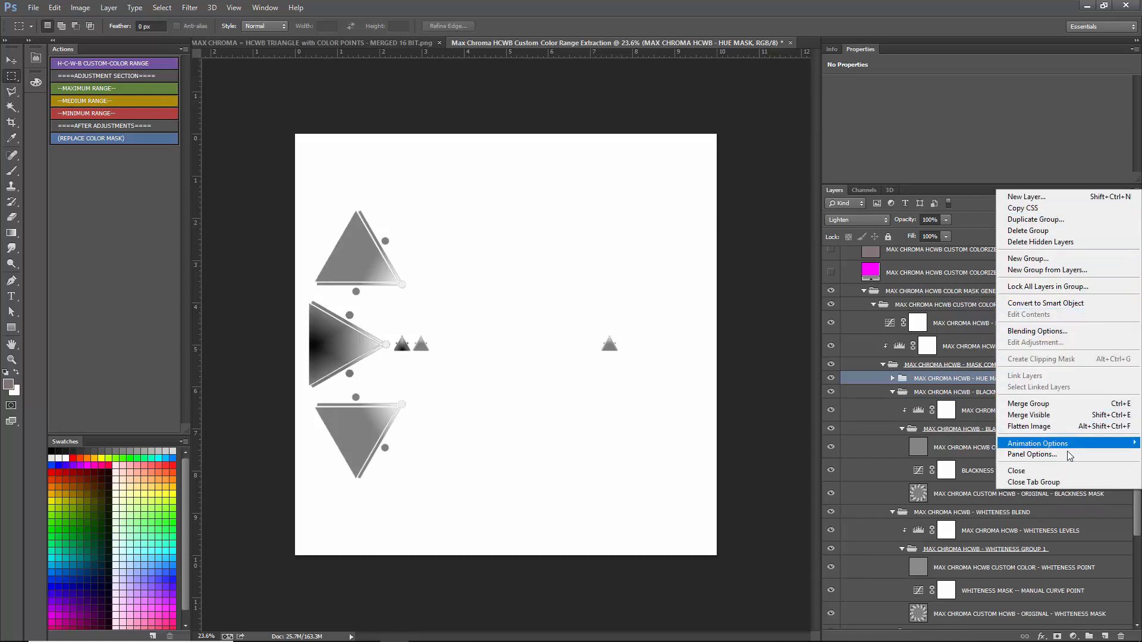
pyautogui.moveTo(1064, 447)
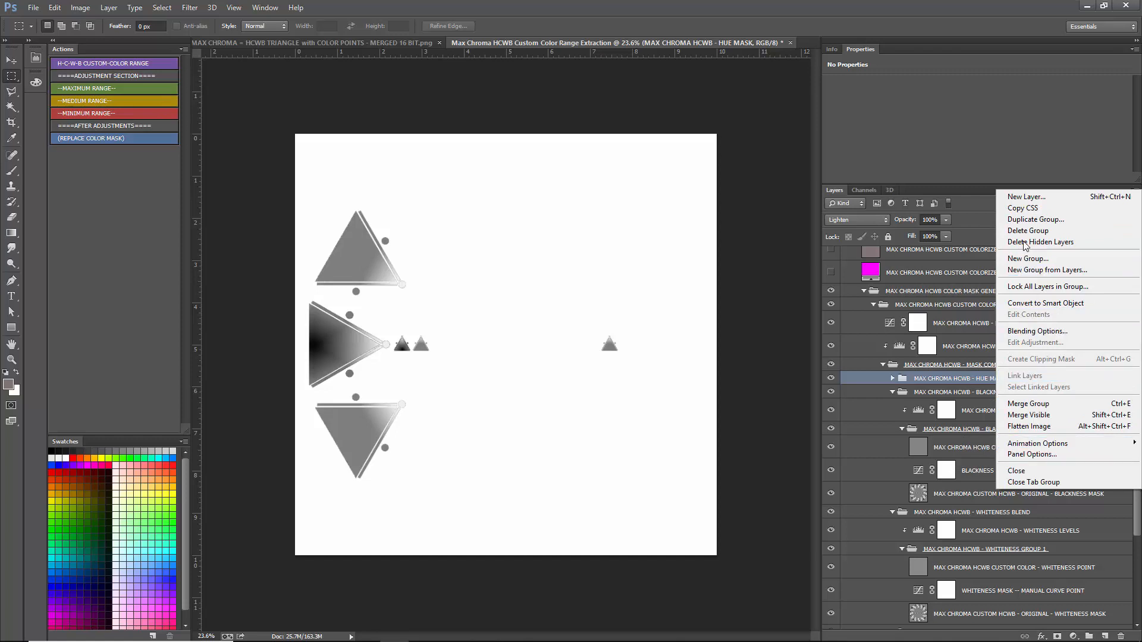
pyautogui.click(983, 202)
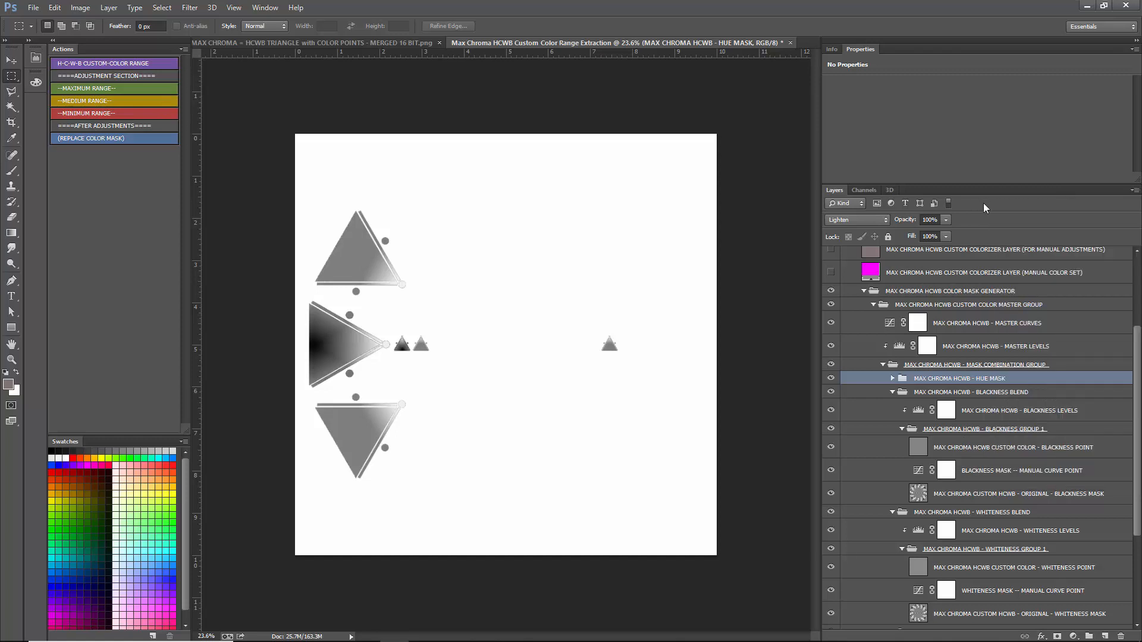
pyautogui.click(892, 392)
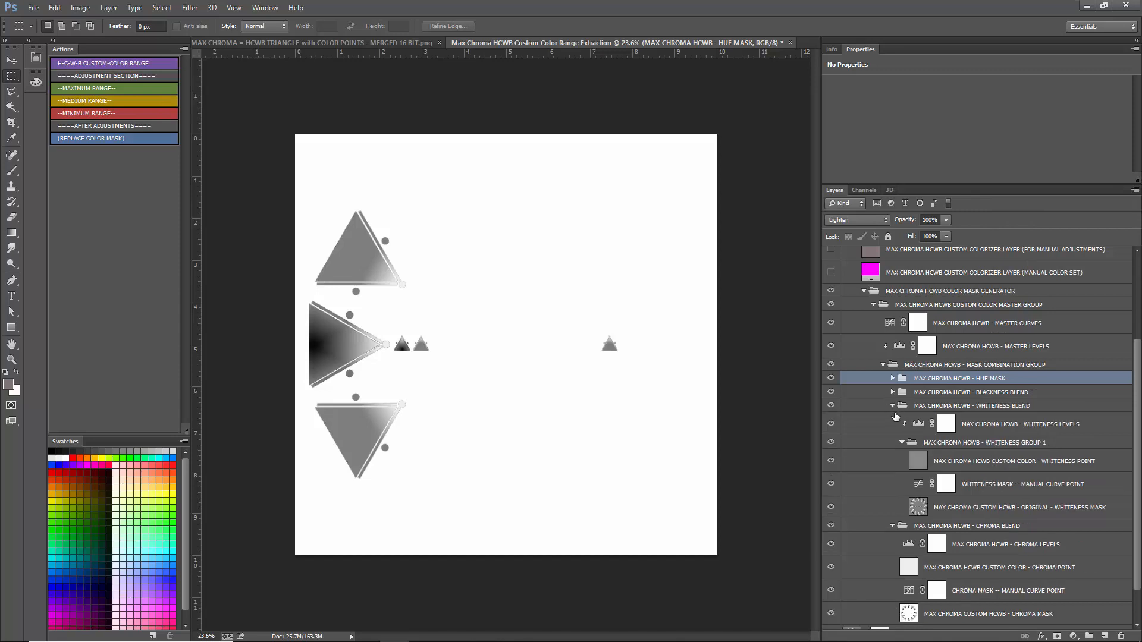
pyautogui.click(892, 406)
pyautogui.click(109, 7)
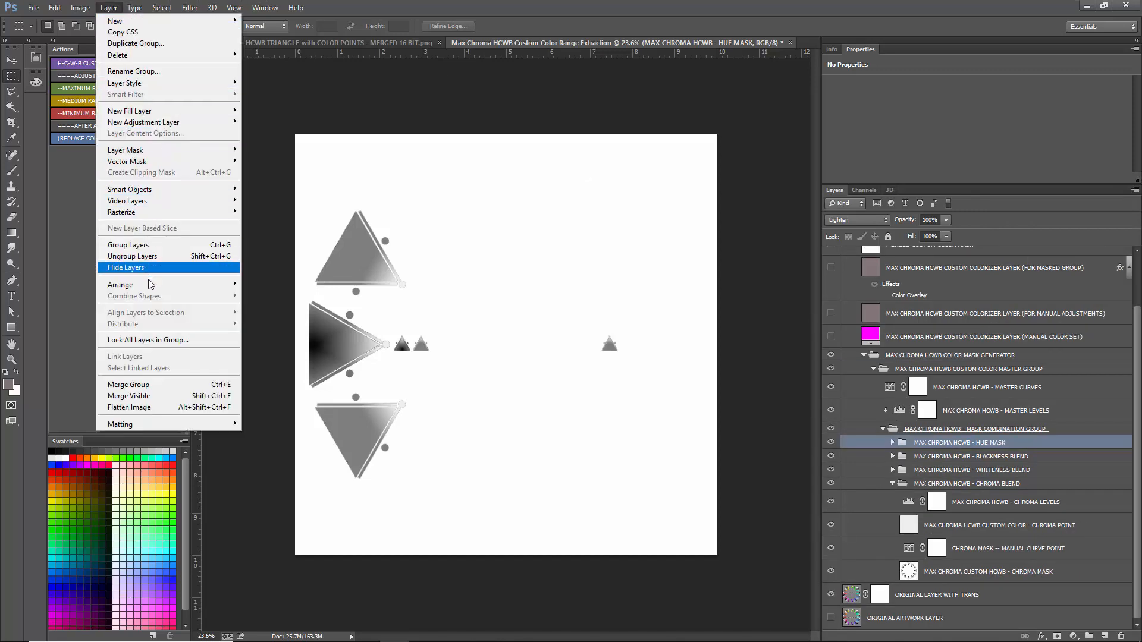
pyautogui.moveTo(151, 284)
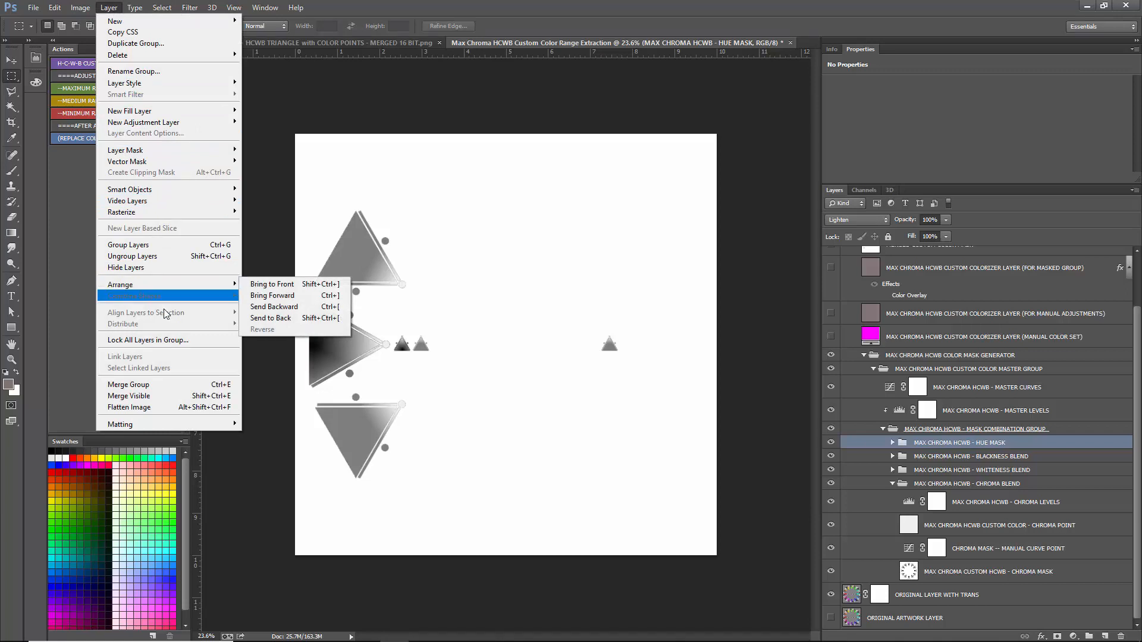
pyautogui.moveTo(134, 7)
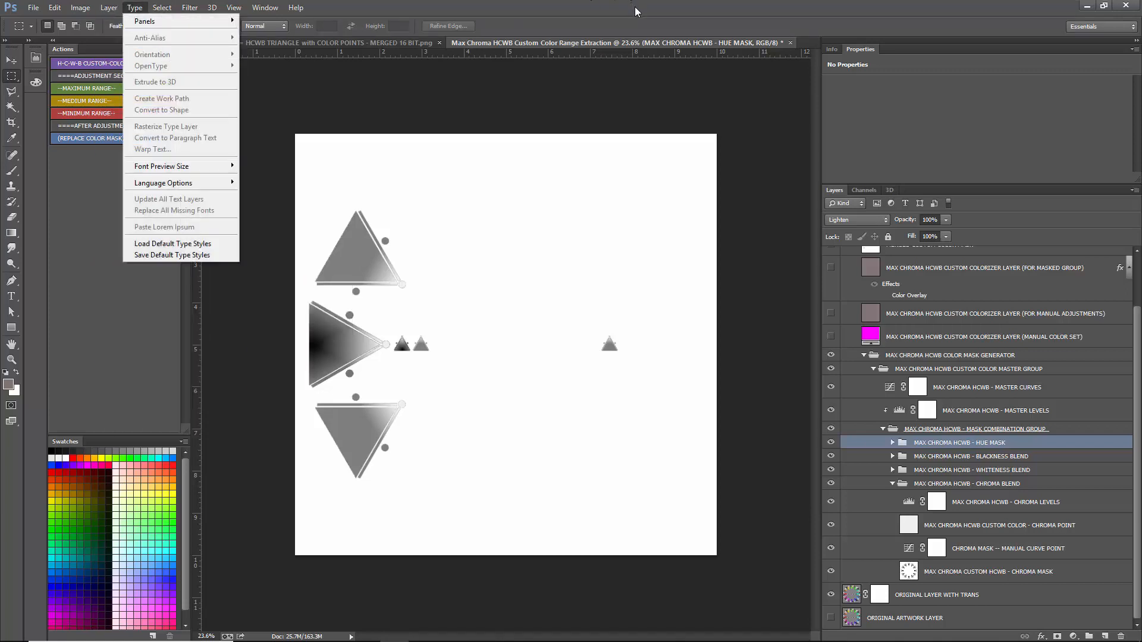
pyautogui.click(636, 12)
pyautogui.click(892, 483)
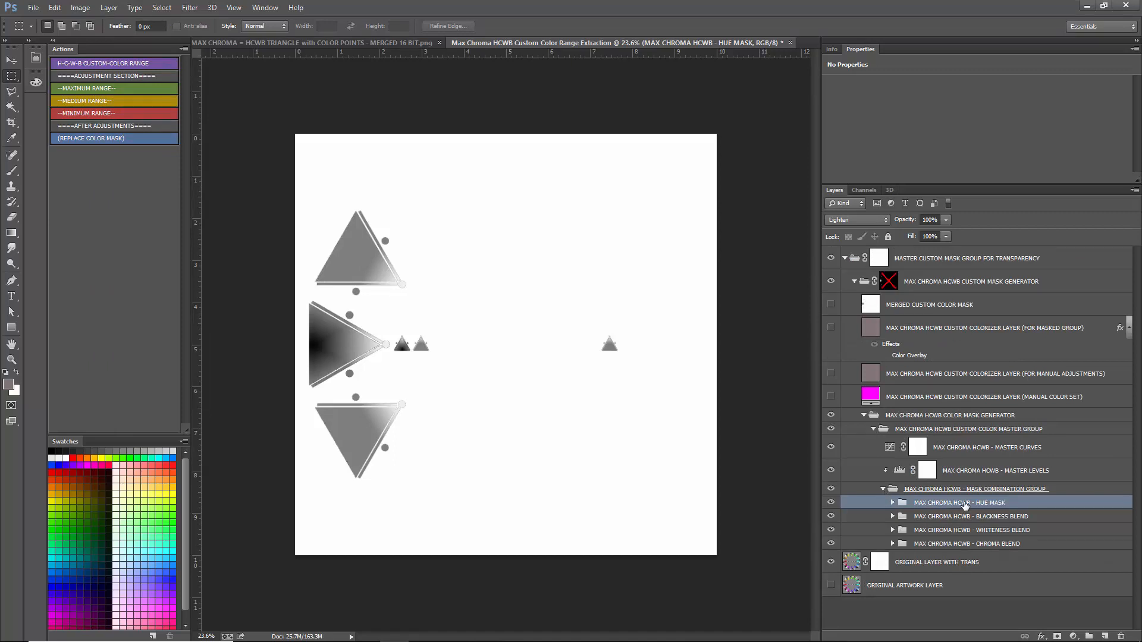
# - Select the CHROMA BLEND, WHITENESS BLEND, BLACKNESS BLEND and HUE MASK groups one after another to check their blending modes
pyautogui.click(1017, 544)
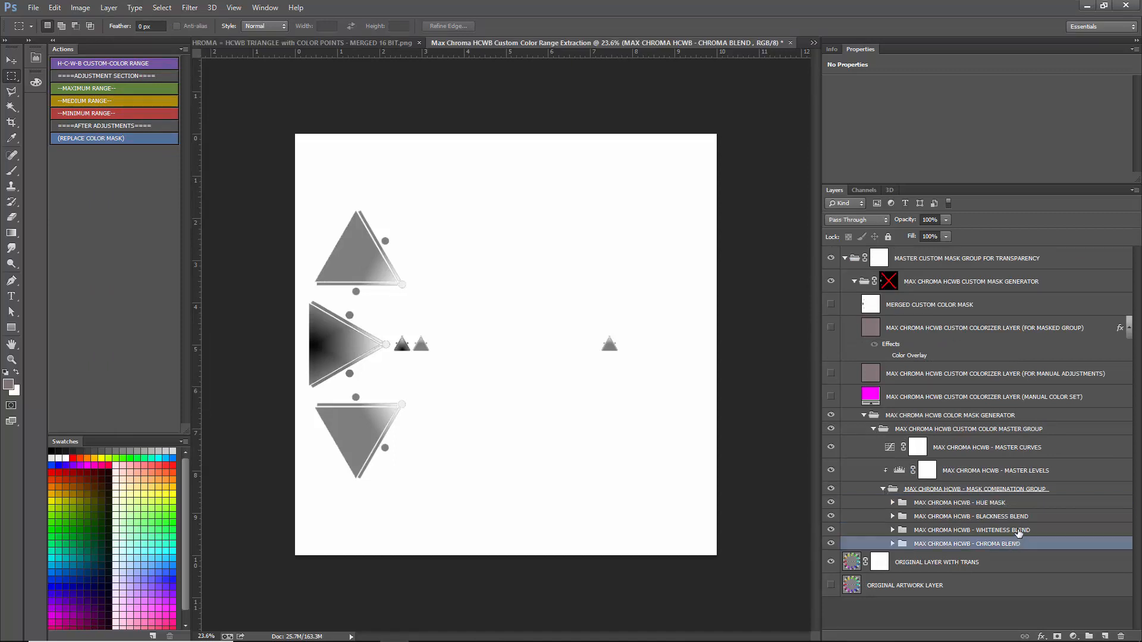
pyautogui.click(1018, 530)
pyautogui.click(1020, 516)
pyautogui.click(982, 505)
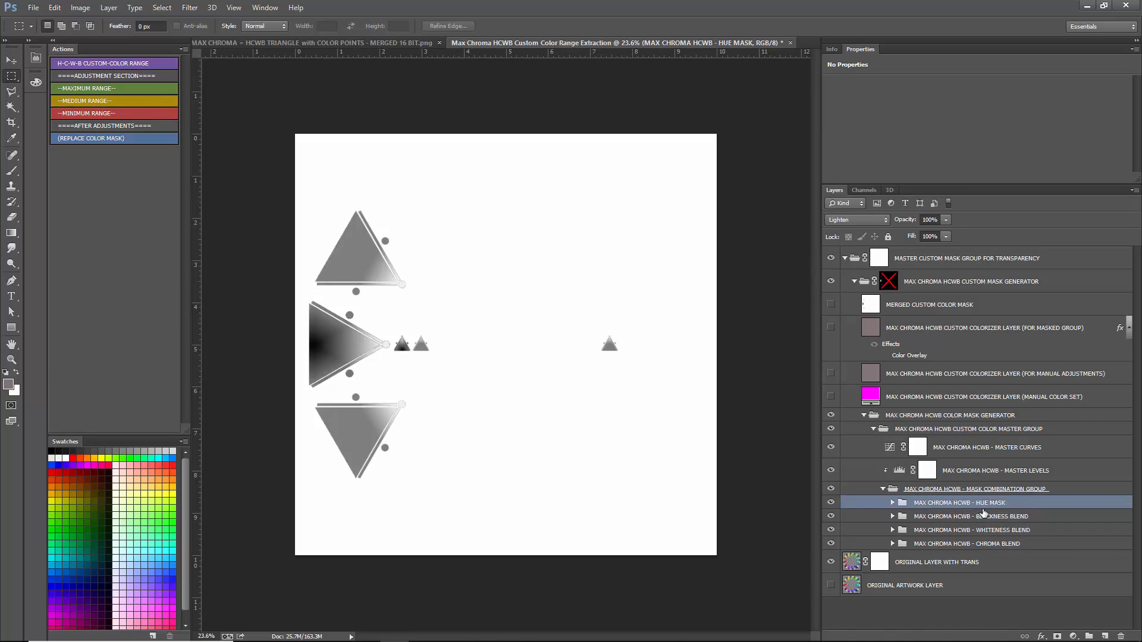
# - Hide the HUE MASK, BLACKNESS BLEND and WHITENESS BLEND groups in turn to compare the mask, and show all three again
pyautogui.click(831, 503)
pyautogui.click(830, 516)
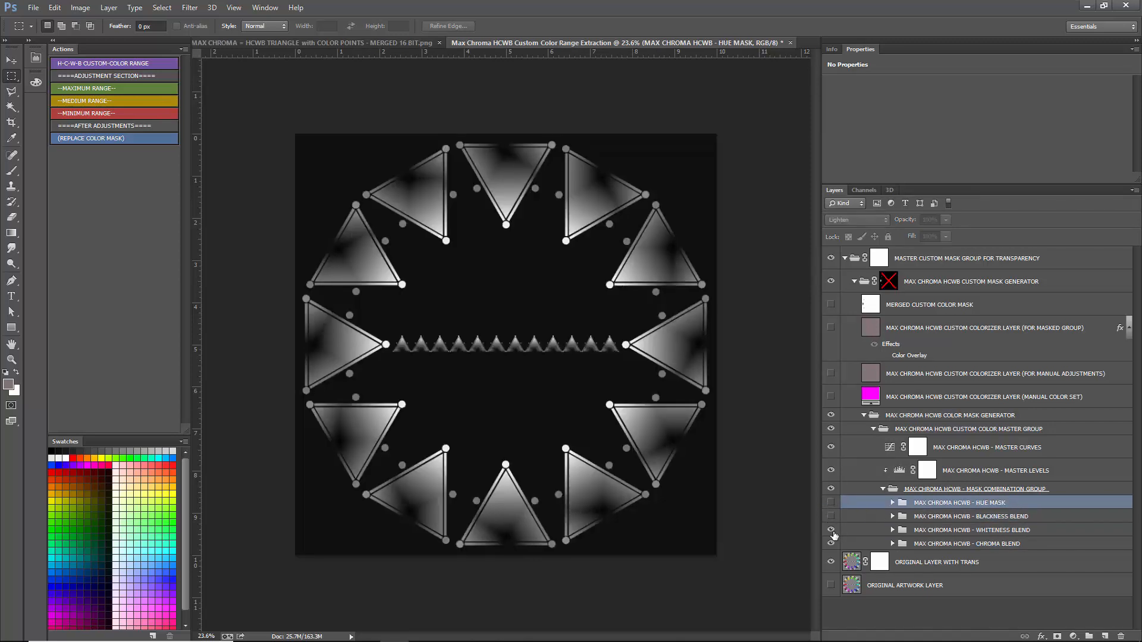
pyautogui.click(830, 530)
pyautogui.click(831, 530)
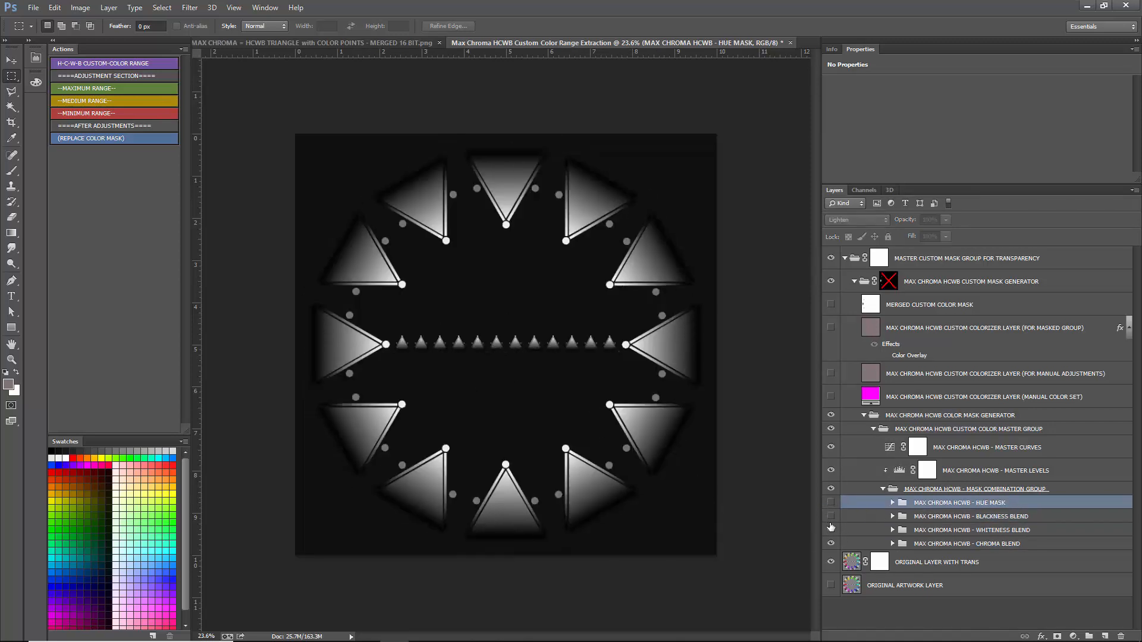
pyautogui.click(830, 516)
pyautogui.click(831, 503)
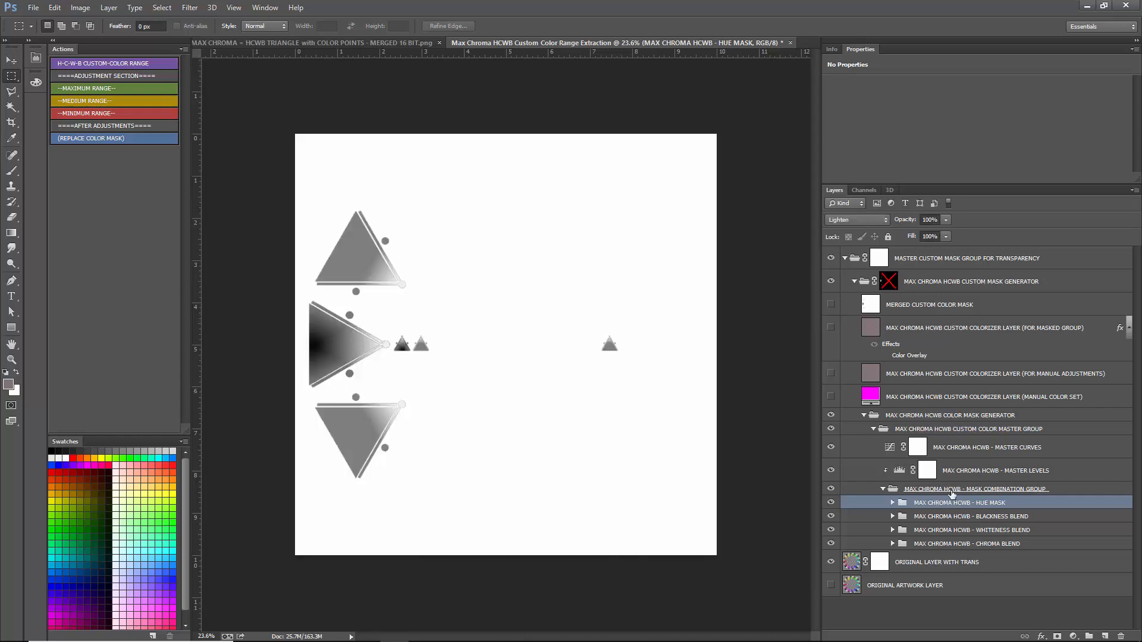
# - Run the MEDIUM RANGE and MINIMUM RANGE actions, checking the blending mode of the BLACKNESS BLEND group between them
pyautogui.click(931, 516)
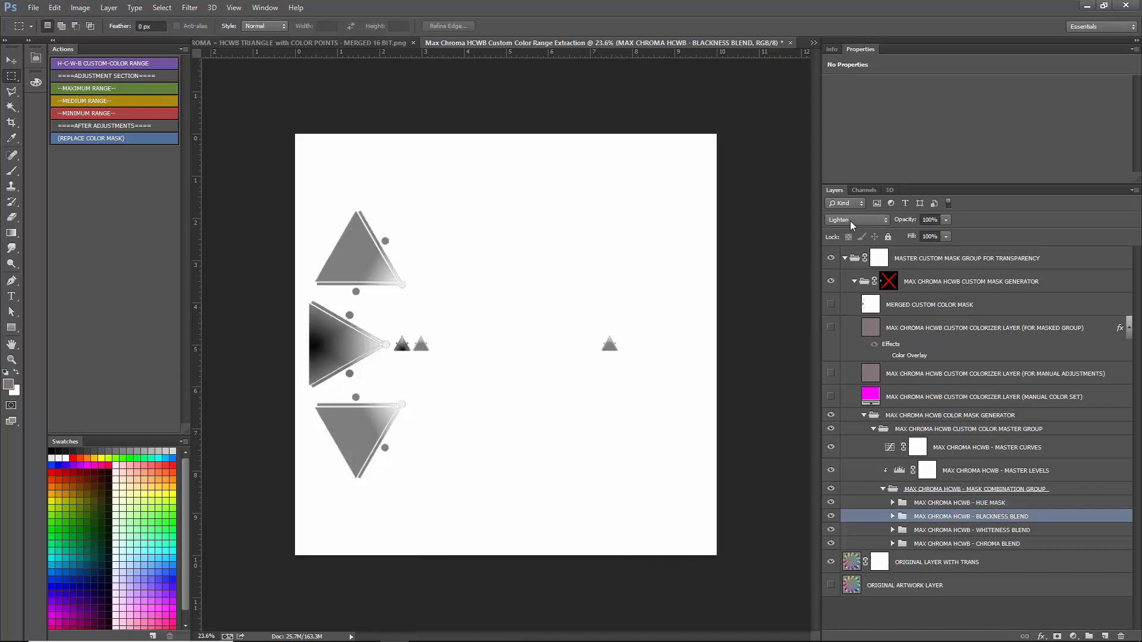
pyautogui.click(924, 530)
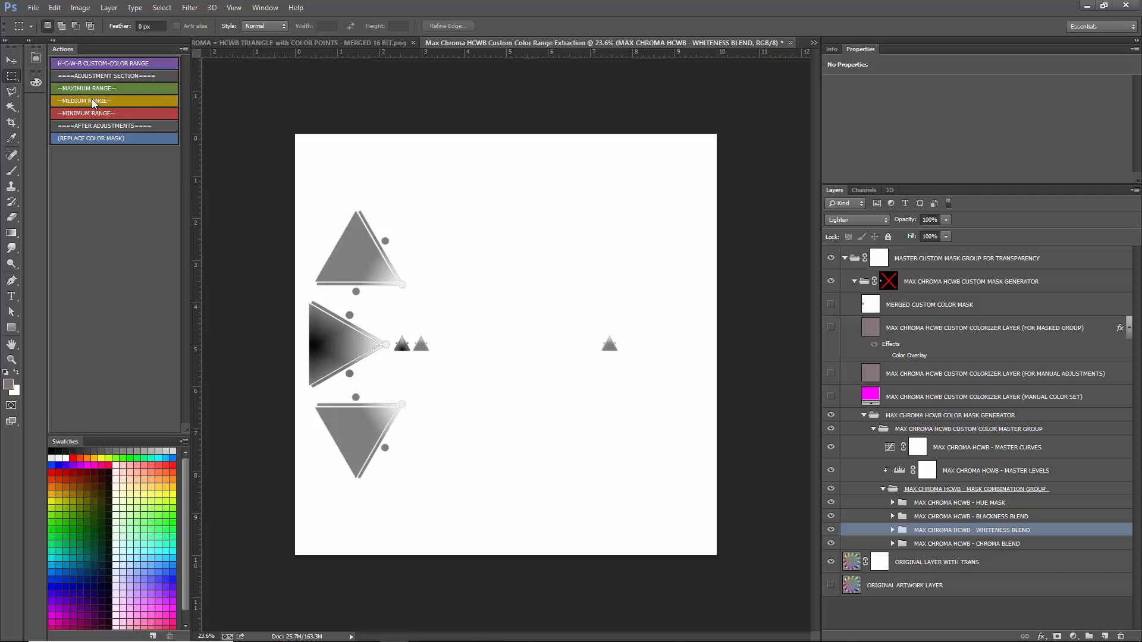
pyautogui.click(913, 544)
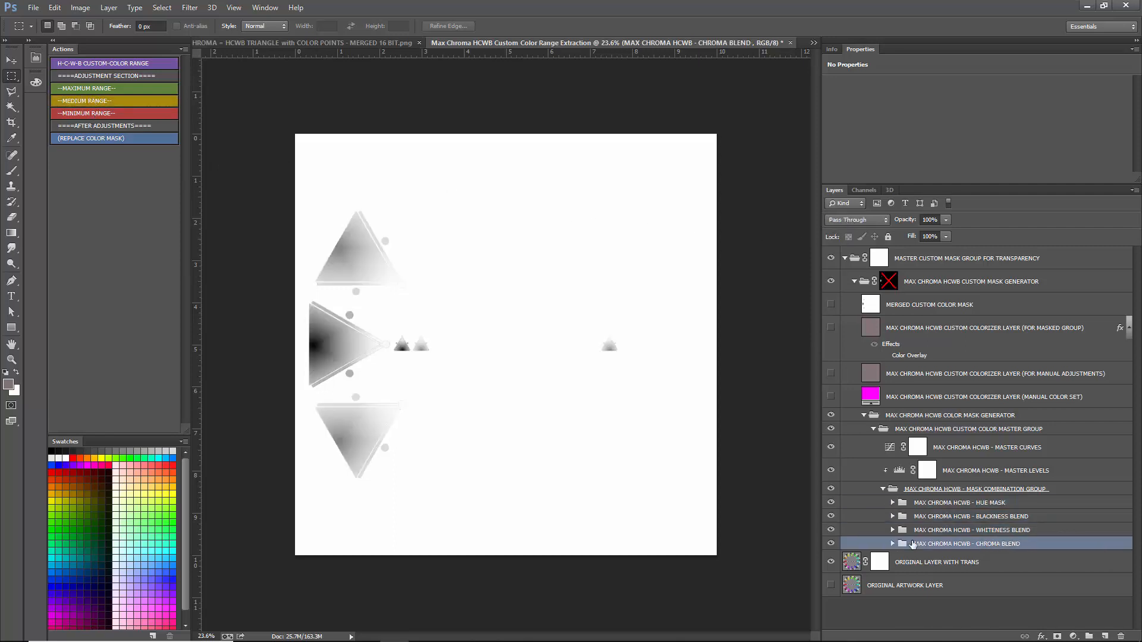
pyautogui.click(933, 517)
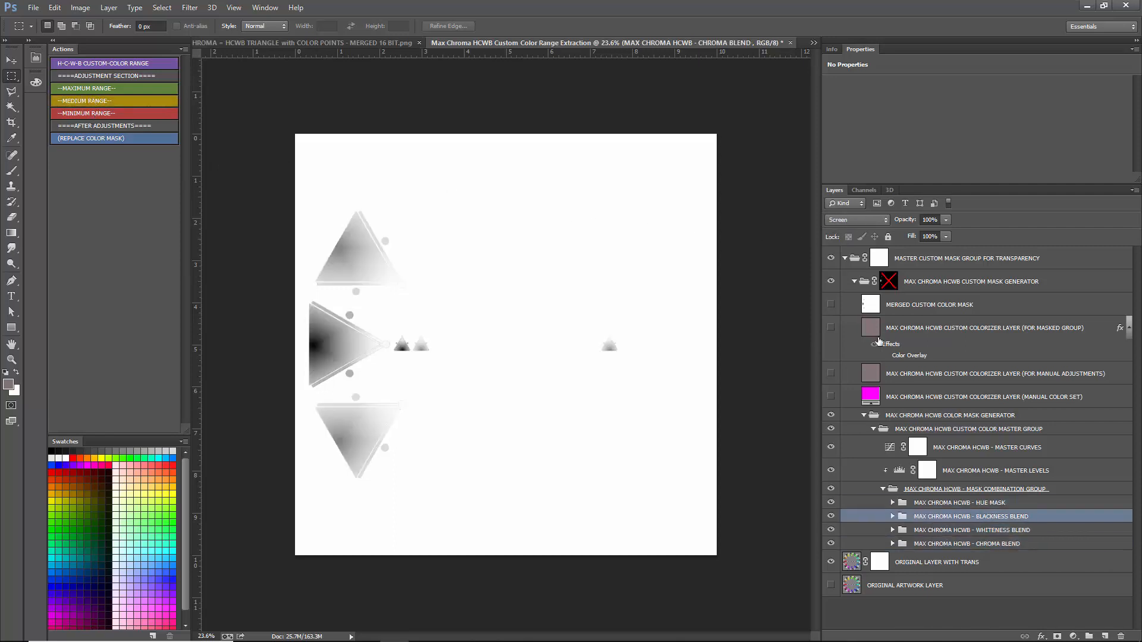
pyautogui.click(101, 113)
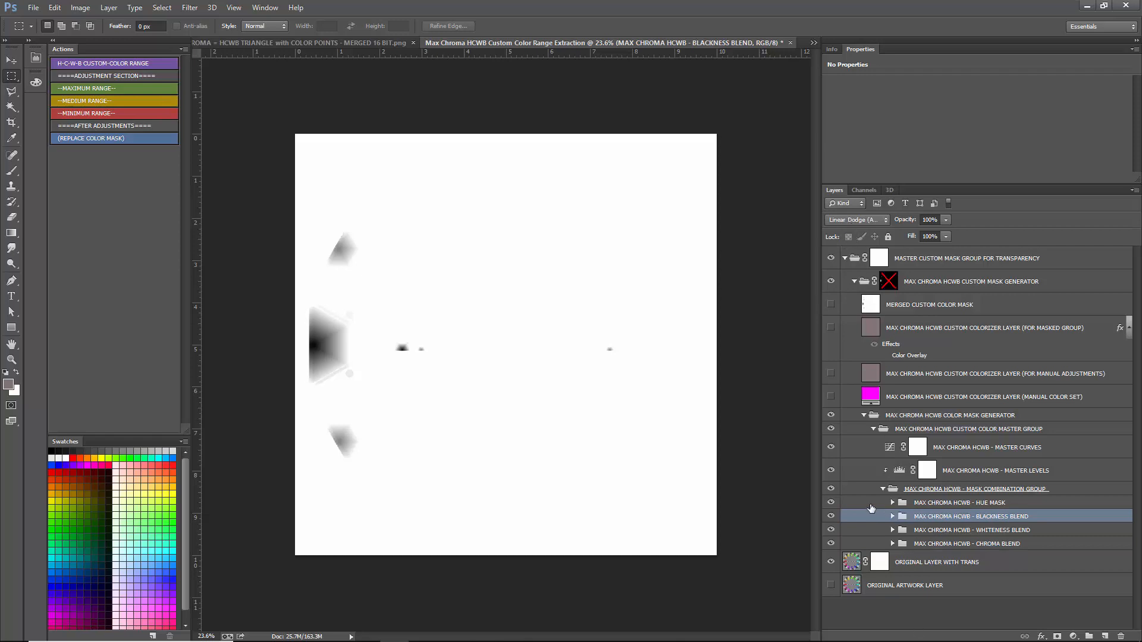
# - Hide the HUE MASK group and run the MEDIUM RANGE, MINIMUM RANGE and MAXIMUM RANGE actions in turn to compare the masks
pyautogui.click(831, 503)
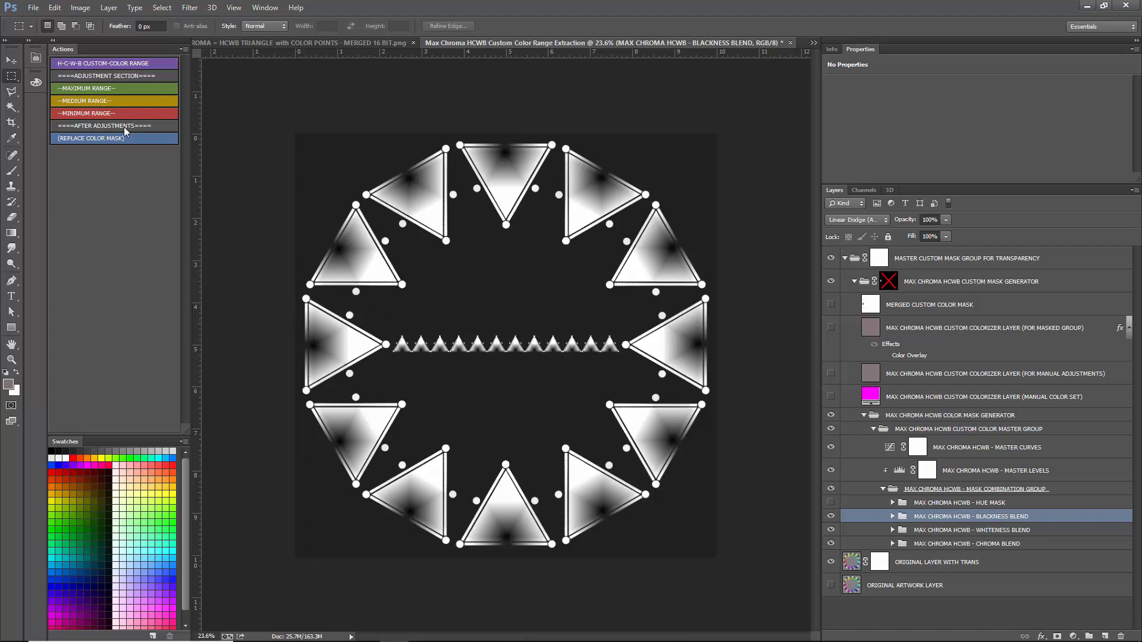
pyautogui.click(95, 102)
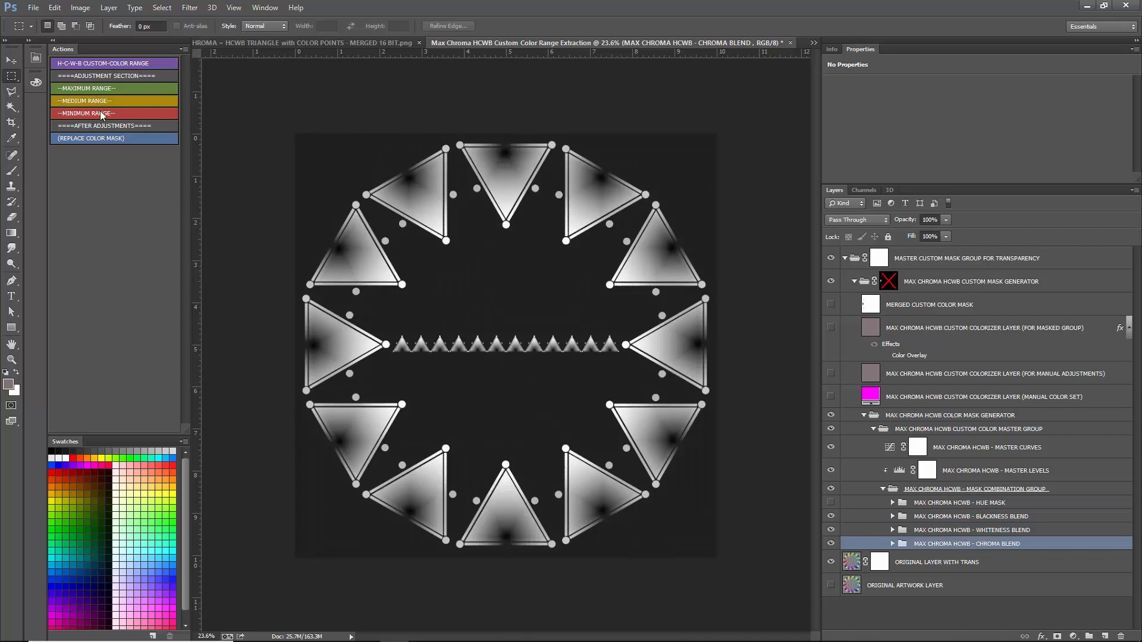
pyautogui.click(99, 112)
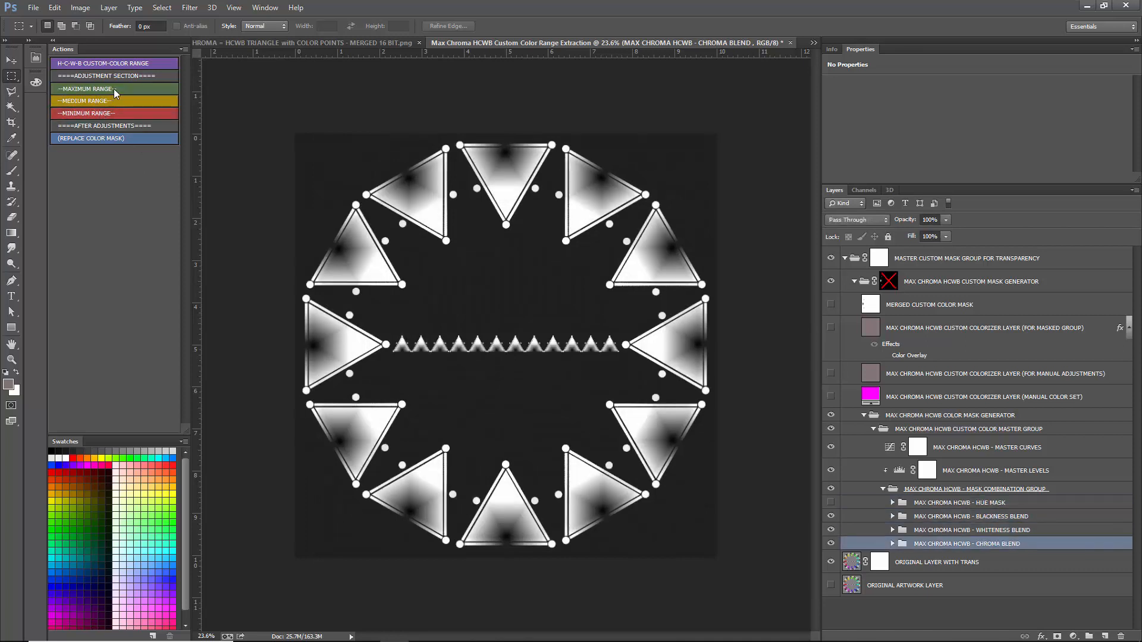
pyautogui.click(114, 90)
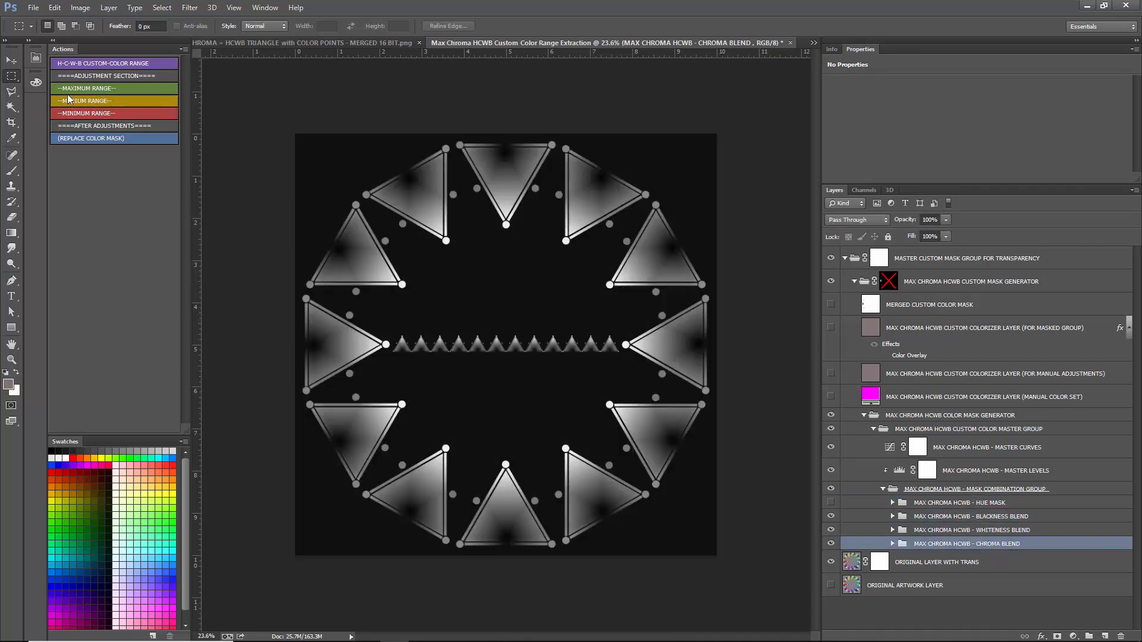
# - Run the MINIMUM RANGE and REPLACE COLOR MASK actions, and show the Color Overlay effect on the colorizer layer for the masked group
pyautogui.click(97, 113)
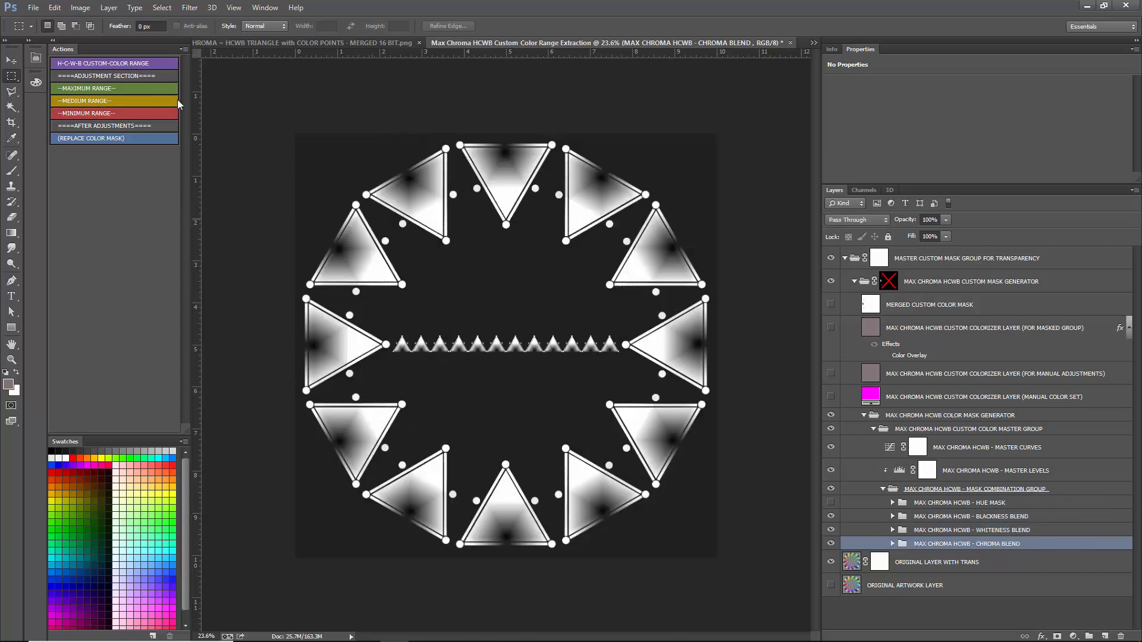
pyautogui.click(102, 140)
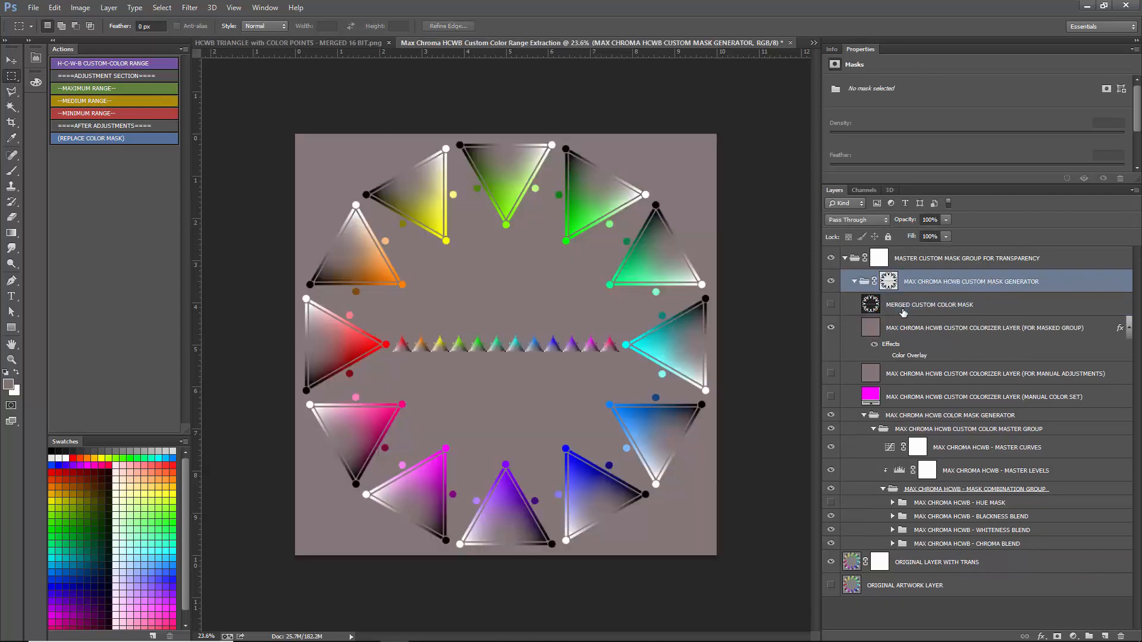
pyautogui.click(884, 356)
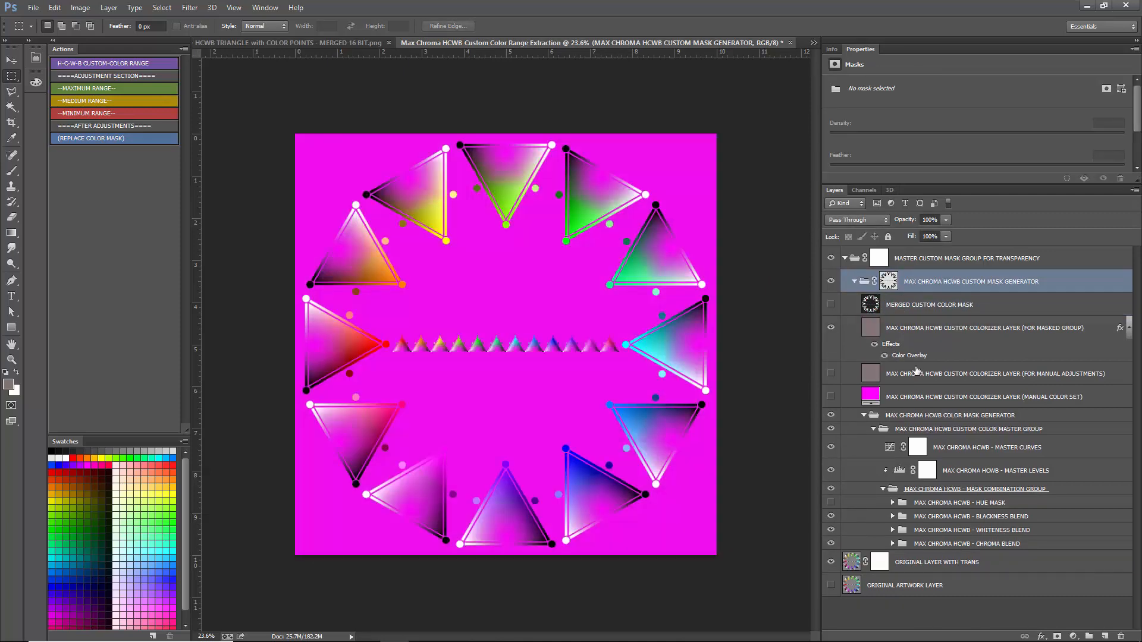
# - Try overlay colors 857575 and white on the colorizer layer for the masked group, and cancel the changes
pyautogui.doubleClick(904, 356)
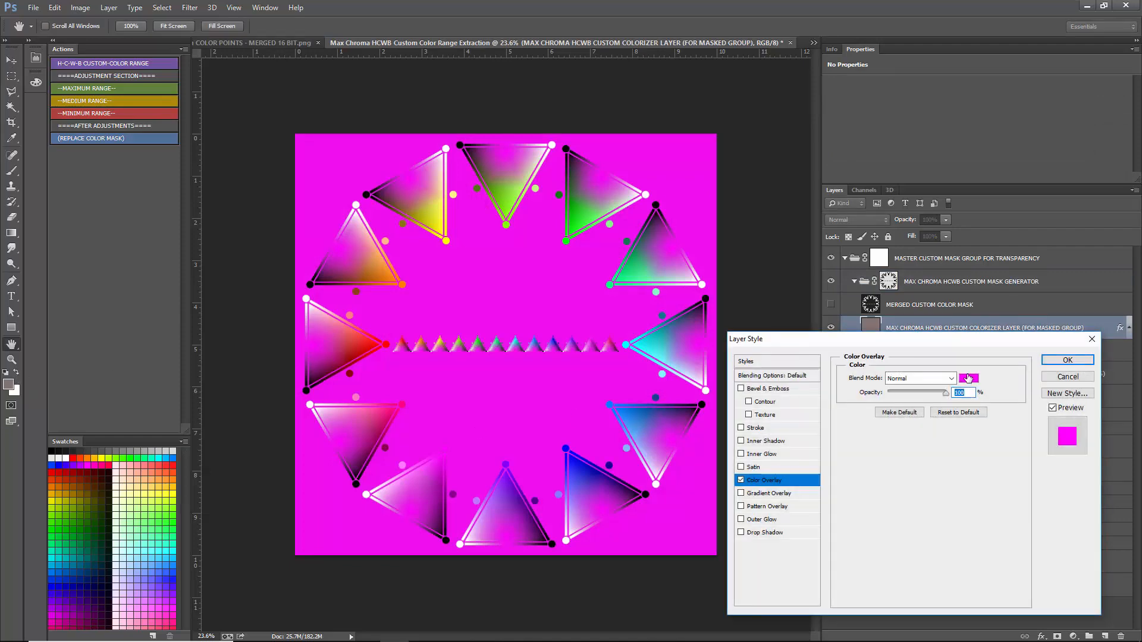
pyautogui.click(968, 378)
pyautogui.click(8, 382)
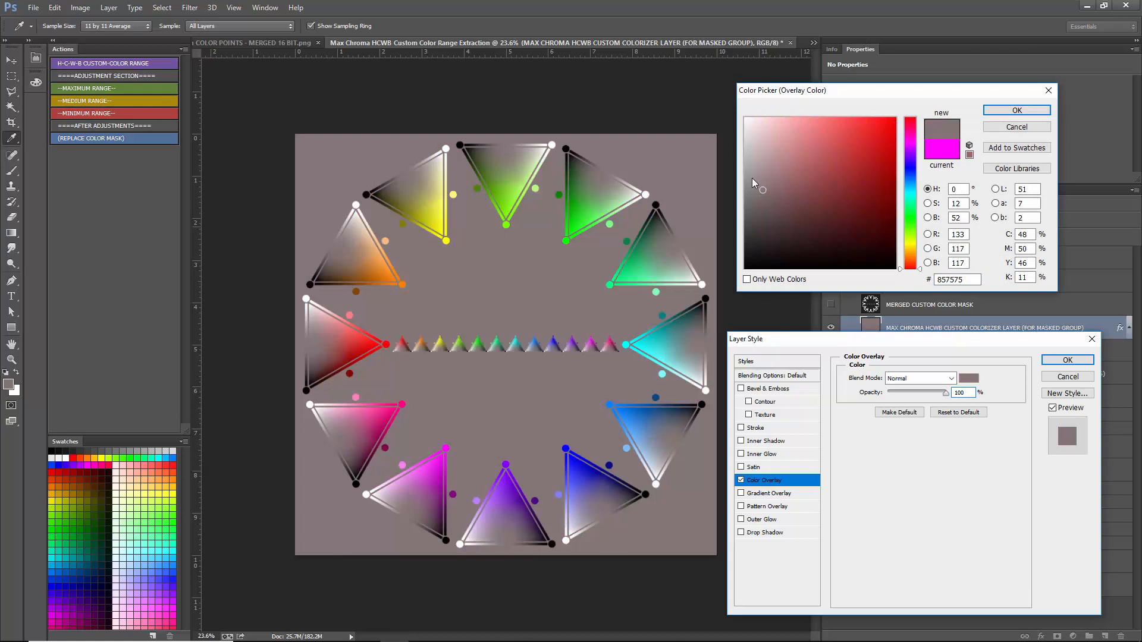
pyautogui.moveTo(769, 185); pyautogui.dragTo(746, 216)
pyautogui.moveTo(754, 198)
pyautogui.mouseDown()
pyautogui.moveTo(782, 185)
pyautogui.moveTo(789, 159)
pyautogui.moveTo(815, 268)
pyautogui.moveTo(794, 167)
pyautogui.moveTo(744, 117)
pyautogui.mouseUp()
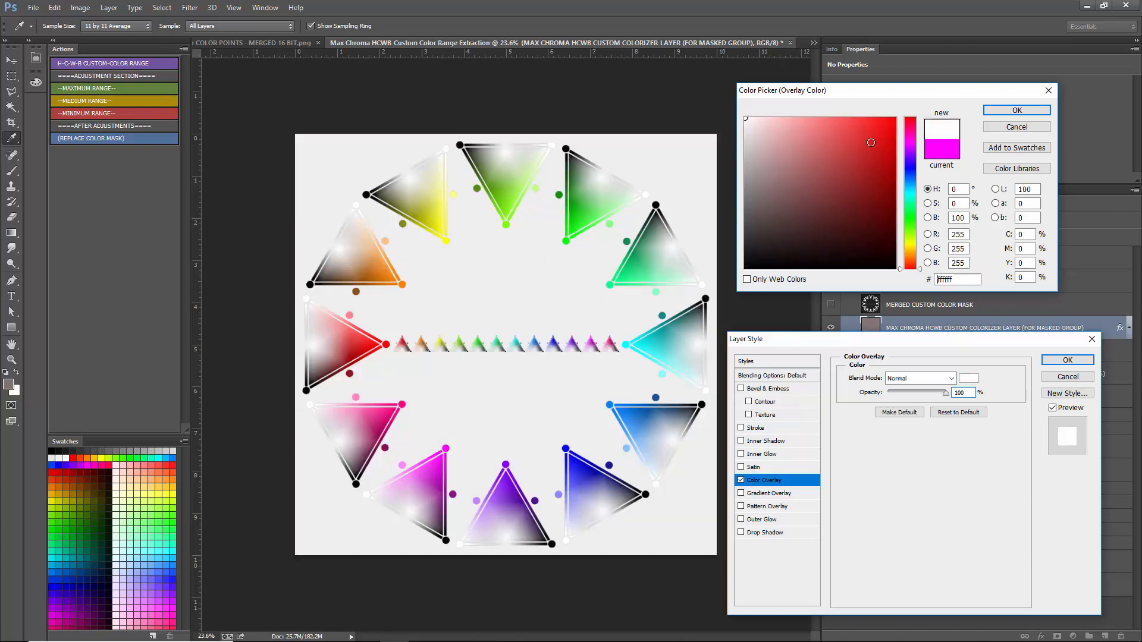
pyautogui.click(1025, 130)
pyautogui.click(1068, 378)
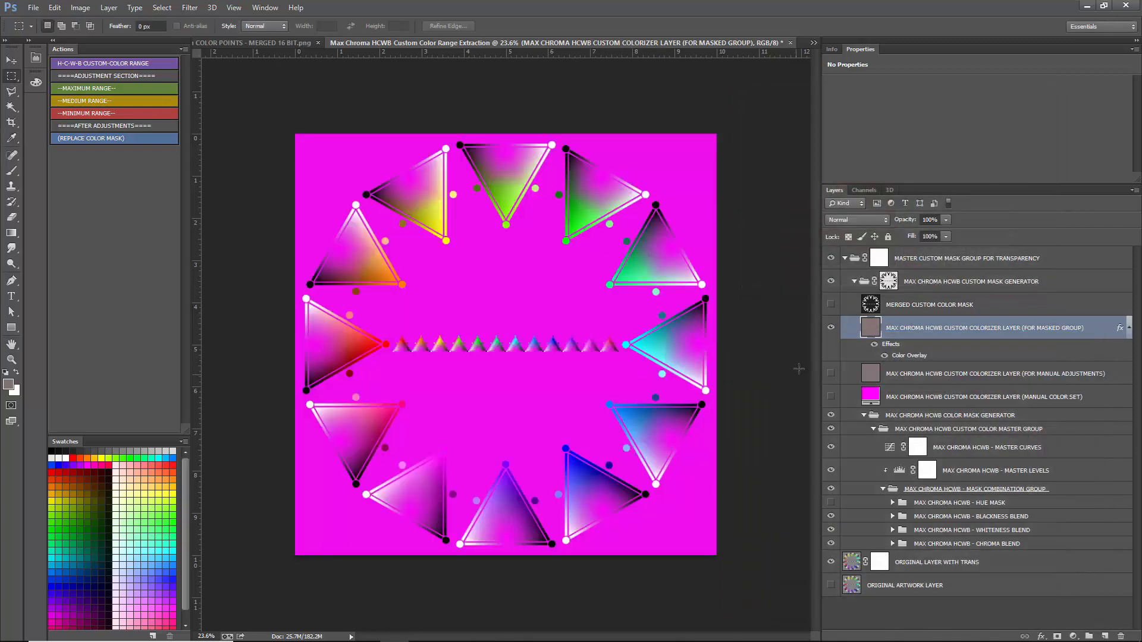
# - Hide the colorizer layer for the masked group and close the Custom Color Range Extraction document without saving
pyautogui.click(831, 327)
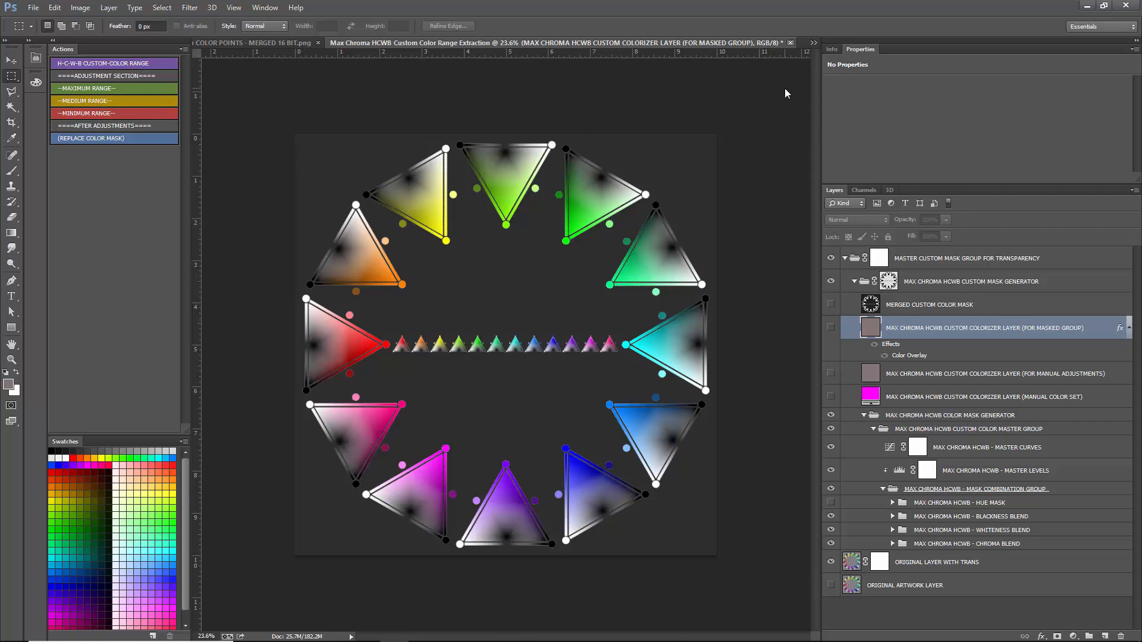
pyautogui.click(790, 42)
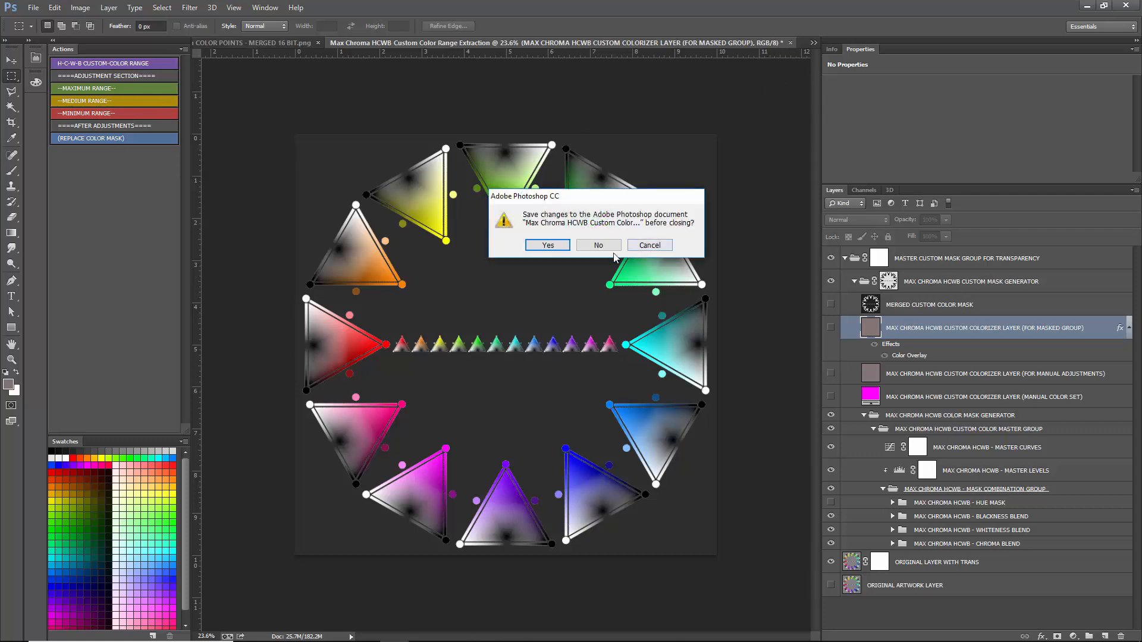
pyautogui.click(600, 243)
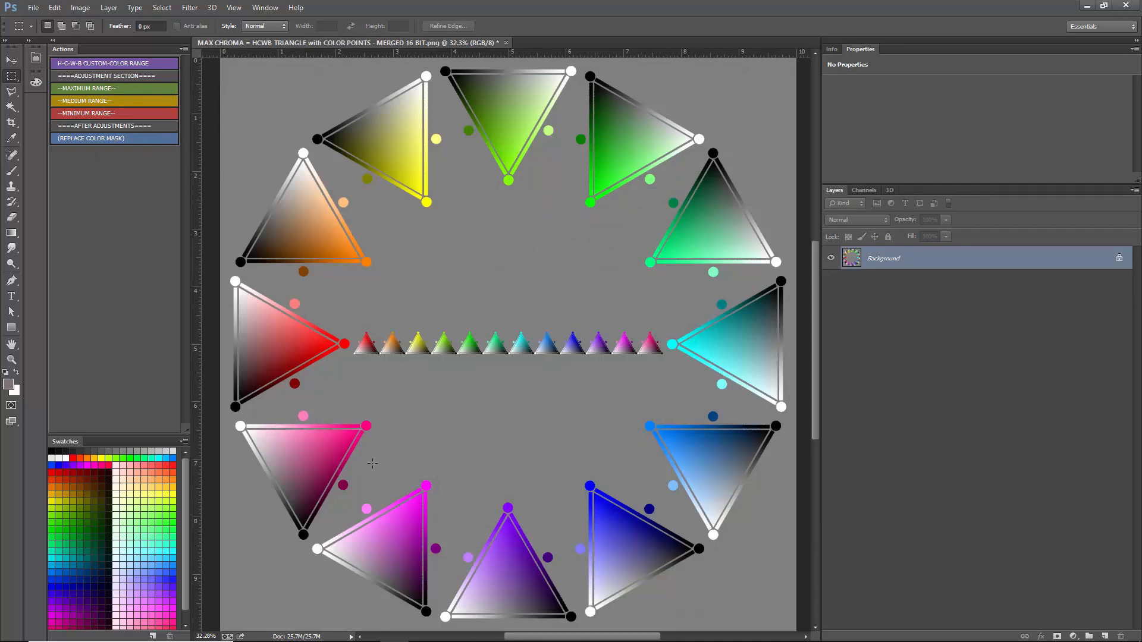
# - Switch to the browser and return from the RED HUE triangle product page to the Max Chroma store page to view its products
pyautogui.click(336, 634)
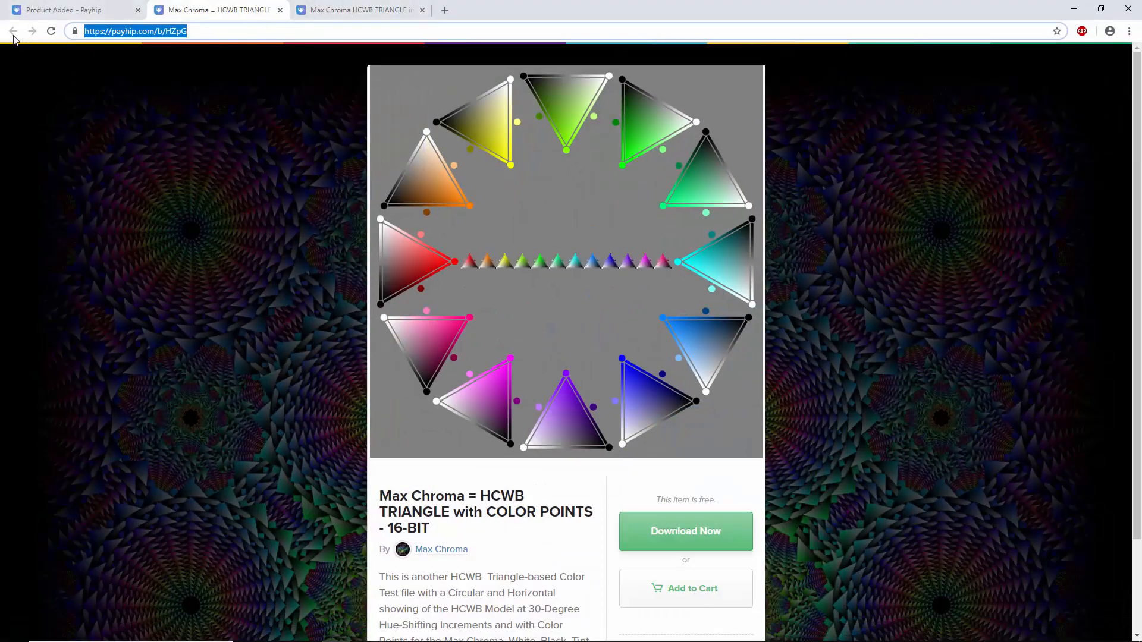
pyautogui.click(333, 13)
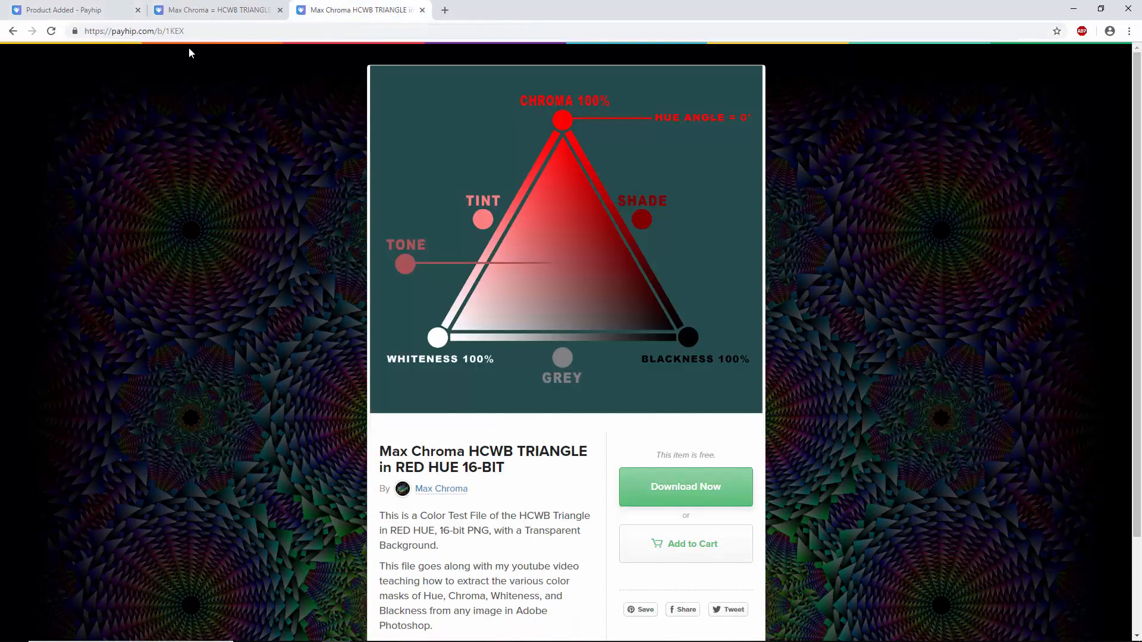
pyautogui.click(18, 36)
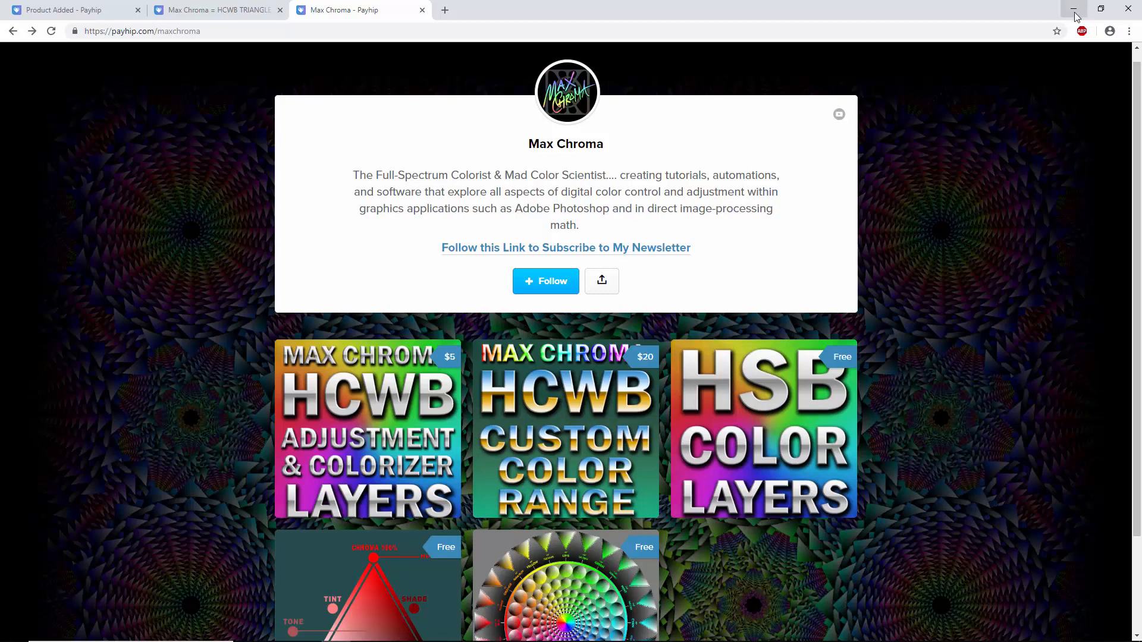
pyautogui.scroll(-2, 956, 276)
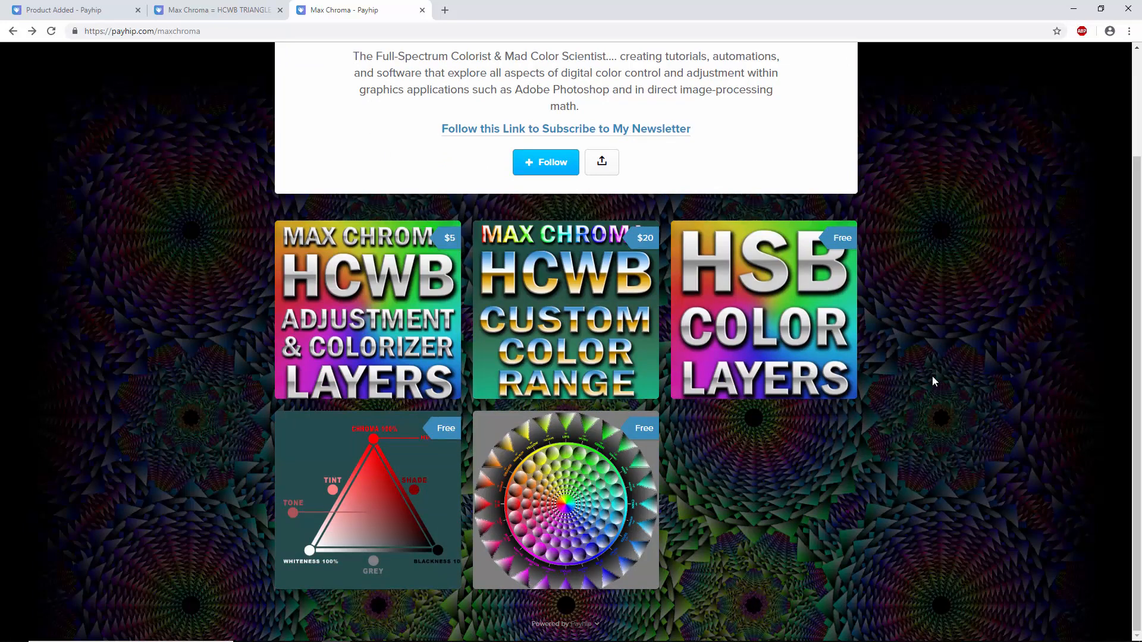